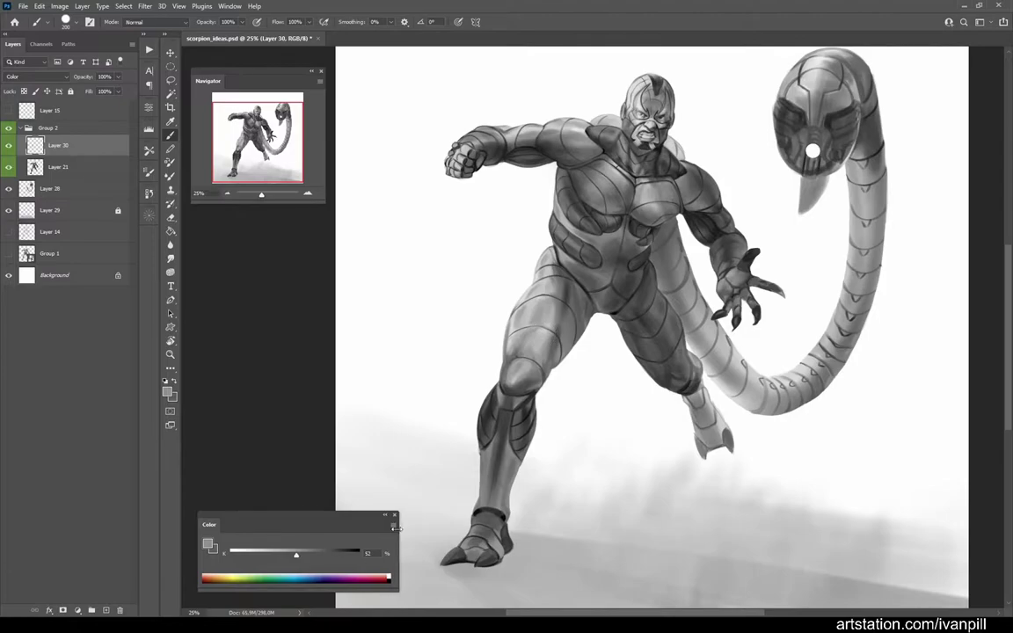
Step: Paint both thighs light green (RGB 143, 197, 143) on Layer 30 in Color mode and clip it to Layer 21
left_click_drag(527, 290, 555, 305)
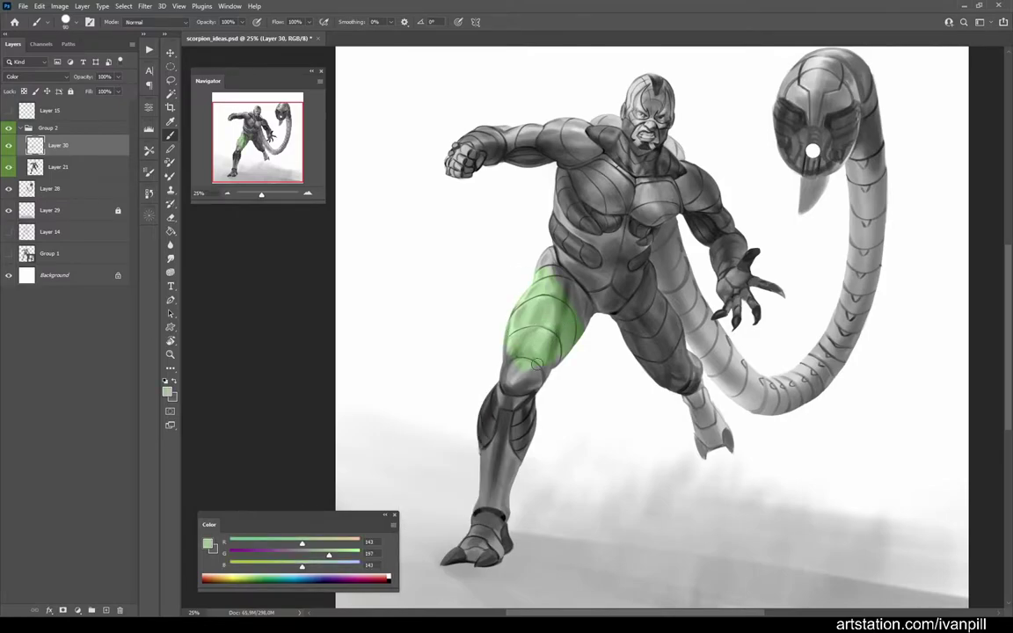
scroll(536, 360, "up", 1)
mouse_move(545, 253)
left_mouse_down()
mouse_move(559, 214)
mouse_move(562, 250)
left_mouse_up()
scroll(563, 264, "down", 1)
mouse_move(615, 339)
left_mouse_down()
mouse_move(667, 370)
mouse_move(705, 431)
mouse_move(708, 402)
mouse_move(680, 360)
left_mouse_up()
key("ctrl+alt+g")
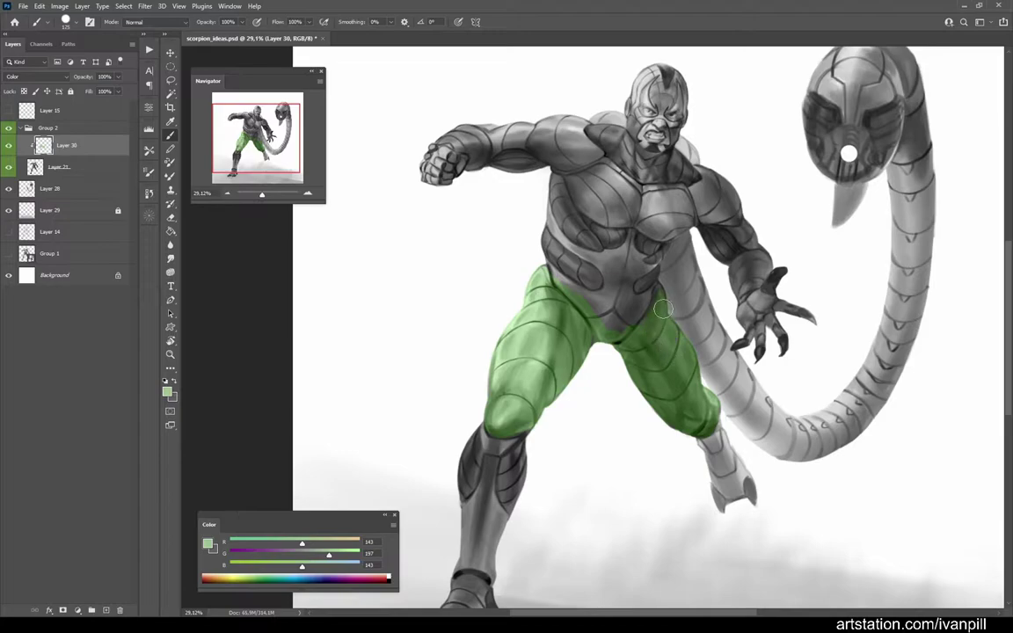
Step: Paint the pelvis, abdomen and side of the waist light green, leaving the dark rib plates uncoloured
left_click_drag(611, 323, 636, 299)
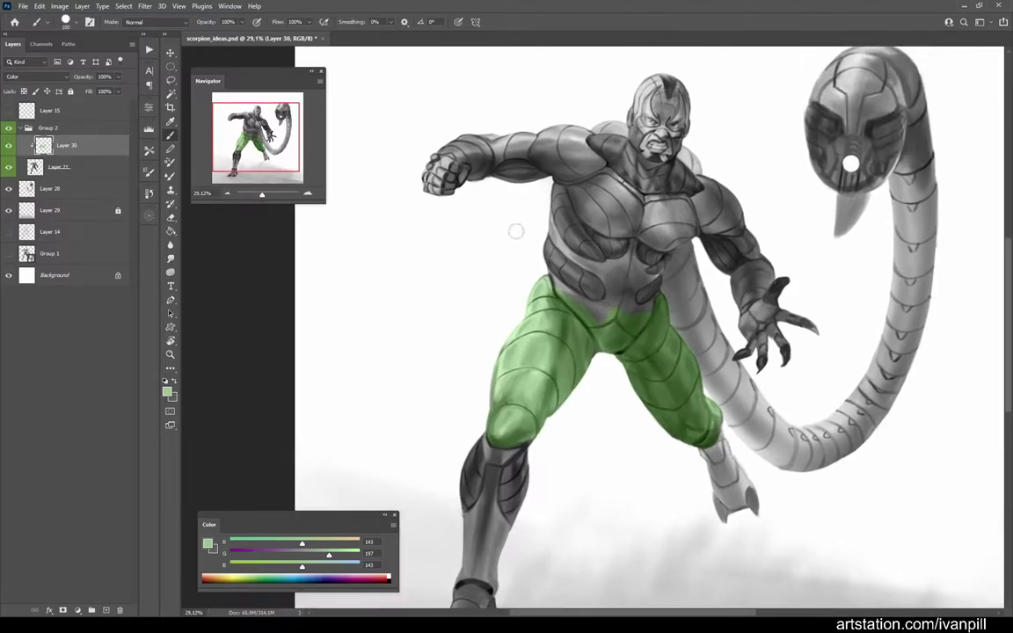
scroll(679, 234, "up", 3)
left_click_drag(532, 294, 576, 303)
left_click_drag(563, 263, 584, 308)
left_click_drag(553, 238, 607, 307)
scroll(658, 273, "up", 3)
left_click_drag(536, 233, 615, 220)
mouse_move(619, 167)
left_mouse_down()
mouse_move(589, 219)
mouse_move(651, 239)
left_mouse_up()
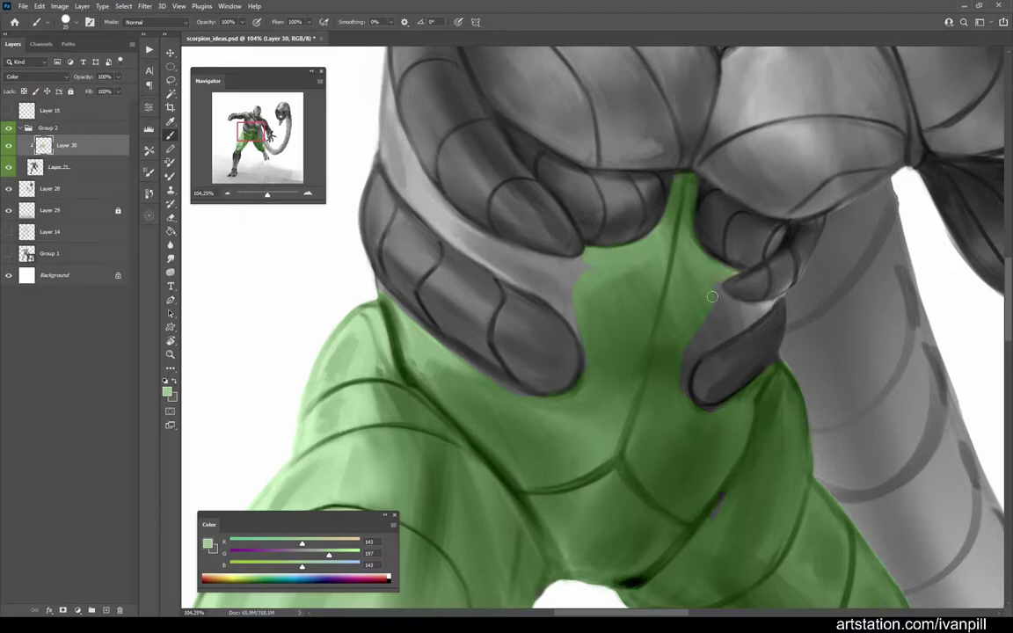
left_click_drag(678, 278, 615, 350)
scroll(688, 301, "down", 2)
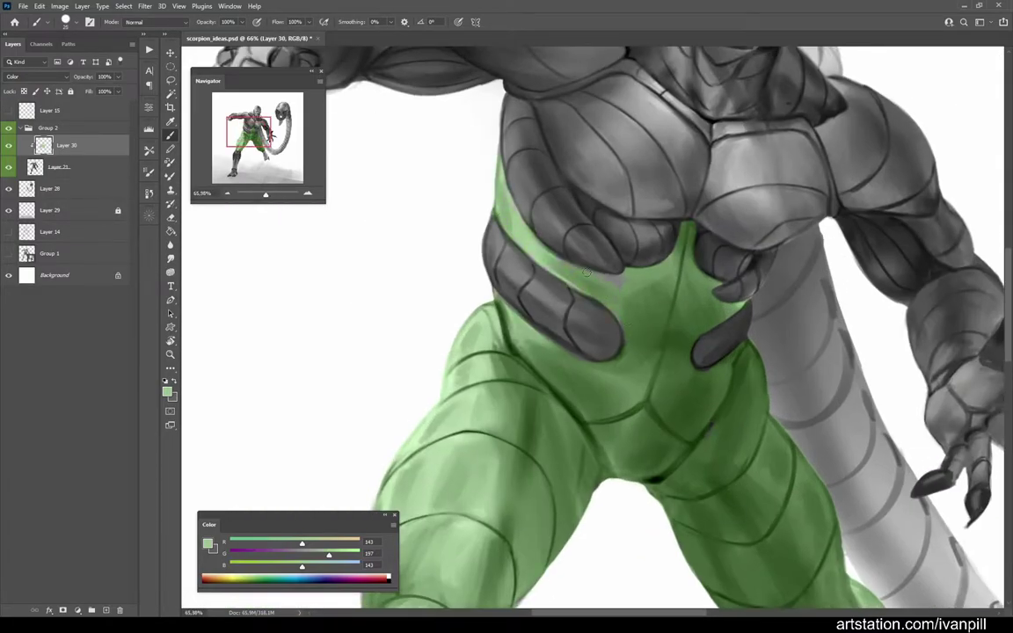
scroll(593, 372, "down", 4)
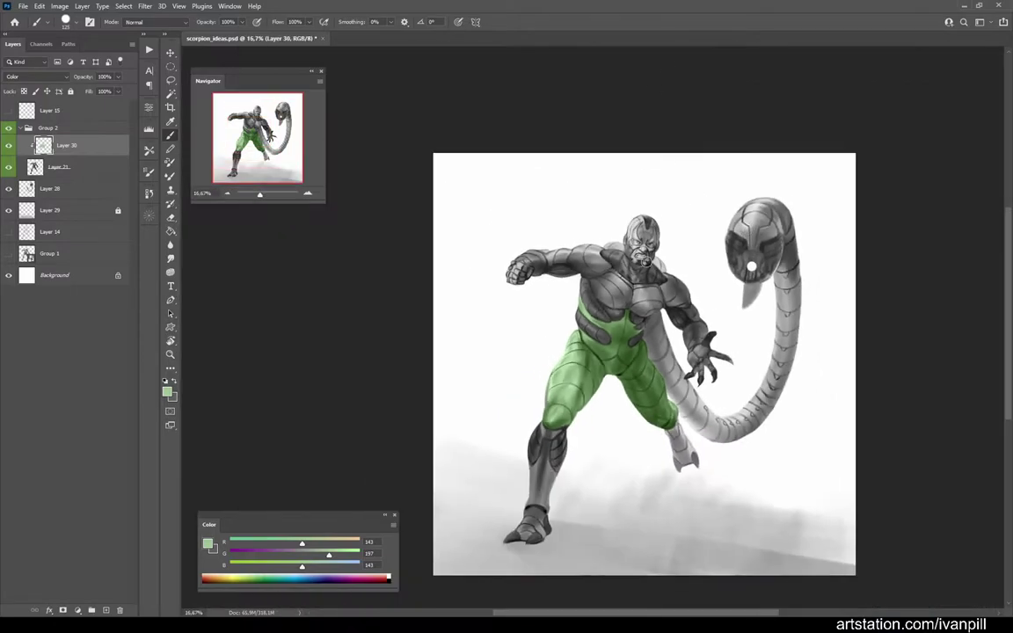
Step: Paint the pectoral and shoulder on the lowered-arm side light green
scroll(633, 281, "up", 3)
mouse_move(616, 290)
left_mouse_down()
mouse_move(643, 275)
mouse_move(624, 264)
mouse_move(598, 325)
mouse_move(722, 360)
mouse_move(707, 286)
mouse_move(848, 282)
mouse_move(877, 253)
left_mouse_up()
scroll(682, 303, "up", 2)
scroll(877, 253, "down", 5)
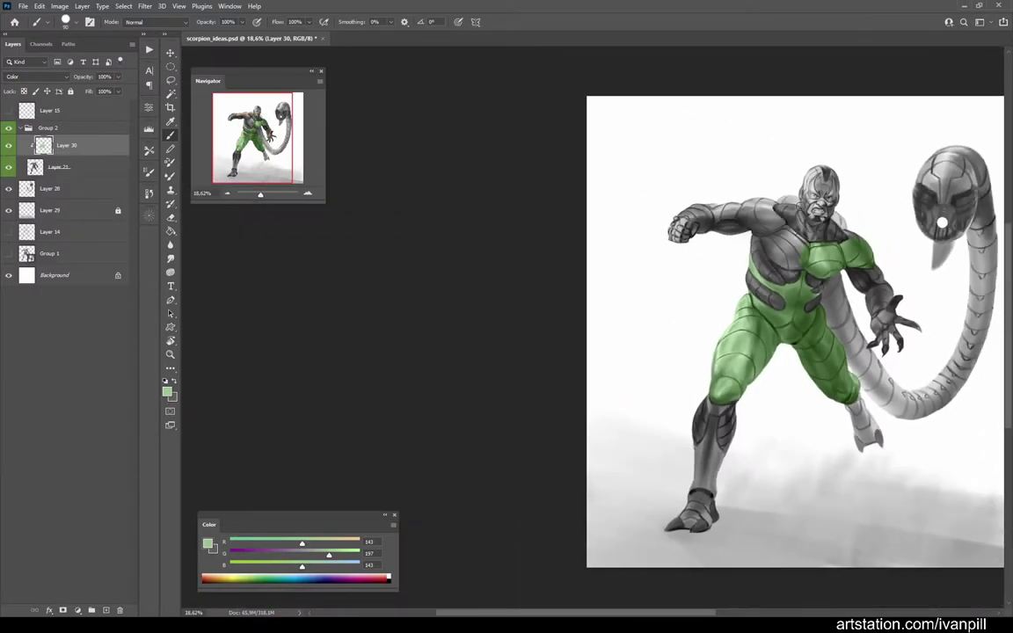
Step: Paint the other pectoral, the raised arm's shoulder and upper arm, and the humps behind the shoulders light green
scroll(883, 228, "up", 5)
scroll(704, 175, "up", 3)
left_click_drag(762, 282, 707, 194)
scroll(708, 194, "down", 4)
scroll(605, 163, "up", 4)
mouse_move(607, 202)
left_mouse_down()
mouse_move(632, 211)
mouse_move(660, 200)
mouse_move(655, 211)
left_mouse_up()
scroll(626, 162, "down", 4)
scroll(551, 201, "up", 1)
scroll(551, 202, "up", 3)
mouse_move(528, 211)
left_mouse_down()
mouse_move(494, 188)
mouse_move(456, 218)
mouse_move(454, 241)
mouse_move(503, 284)
mouse_move(594, 262)
mouse_move(615, 228)
mouse_move(752, 170)
mouse_move(774, 182)
mouse_move(712, 277)
mouse_move(614, 264)
mouse_move(714, 304)
mouse_move(641, 303)
mouse_move(694, 378)
left_mouse_up()
scroll(694, 378, "down", 3)
scroll(616, 310, "up", 3)
mouse_move(616, 309)
left_mouse_down()
mouse_move(690, 384)
mouse_move(610, 378)
mouse_move(538, 406)
mouse_move(522, 364)
mouse_move(594, 431)
mouse_move(586, 458)
mouse_move(666, 417)
mouse_move(626, 487)
mouse_move(696, 481)
left_mouse_up()
scroll(714, 471, "down", 4)
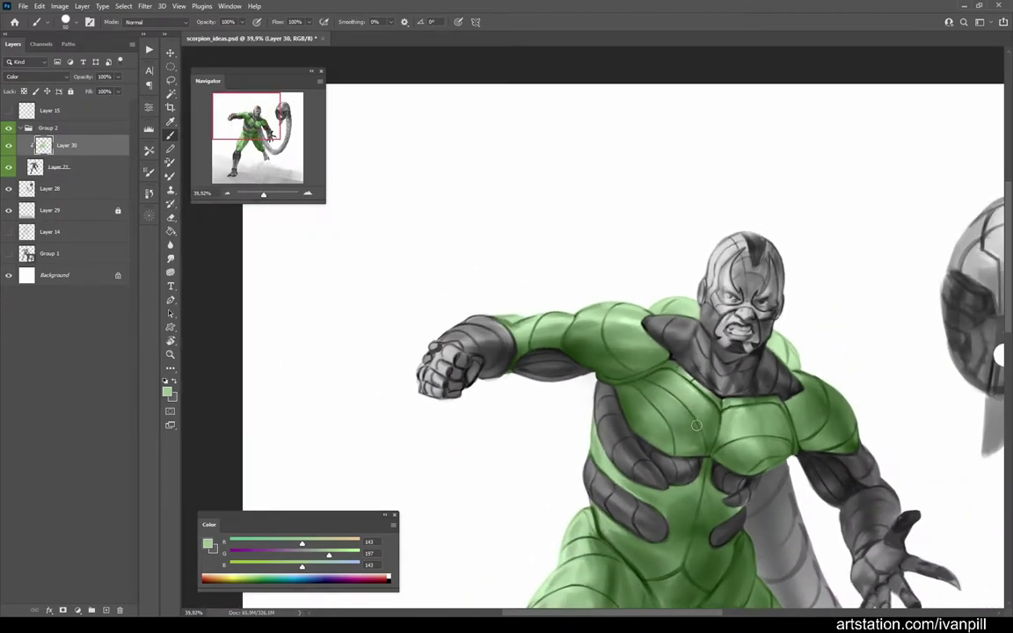
scroll(696, 426, "down", 6)
scroll(660, 418, "up", 3)
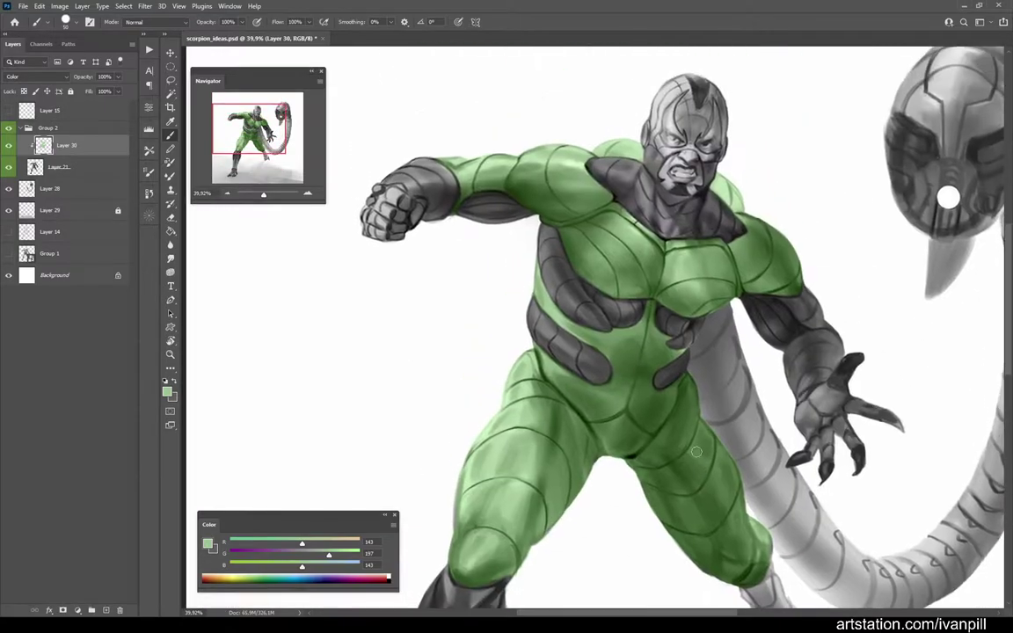
Step: Paint the mask's forehead, skull, ears and nose band light green, leaving the eye areas and dark crest uncoloured
scroll(615, 226, "up", 5)
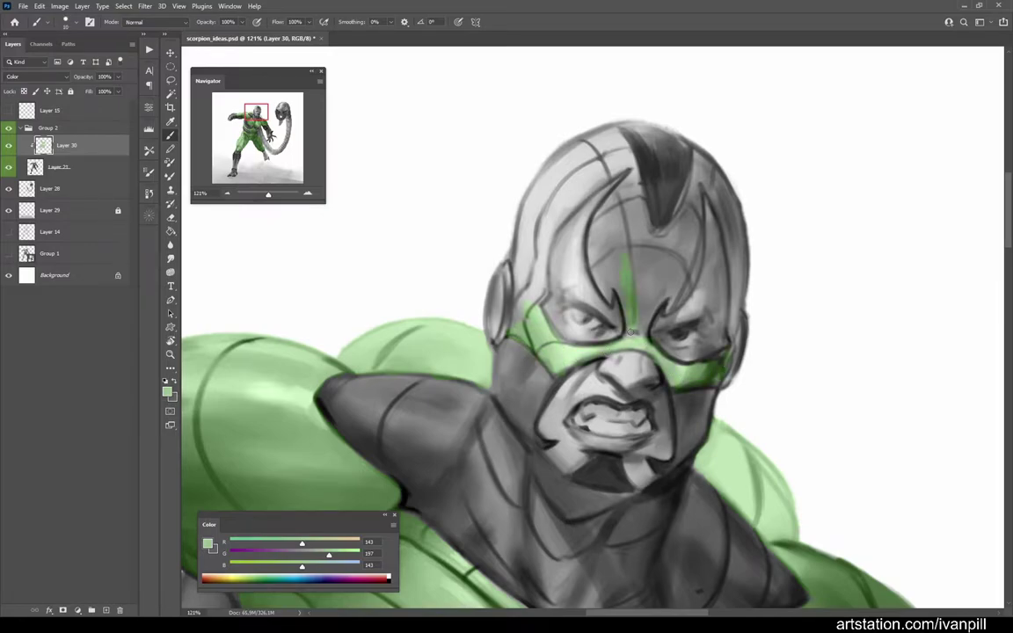
mouse_move(656, 293)
left_mouse_down()
mouse_move(618, 219)
mouse_move(618, 252)
left_mouse_up()
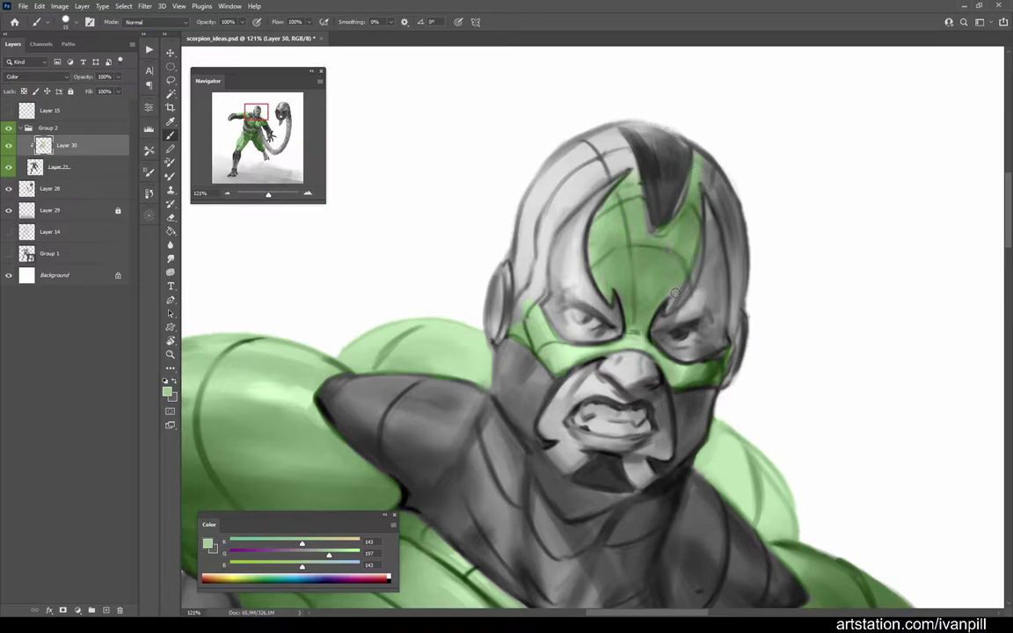
scroll(676, 307, "down", 3)
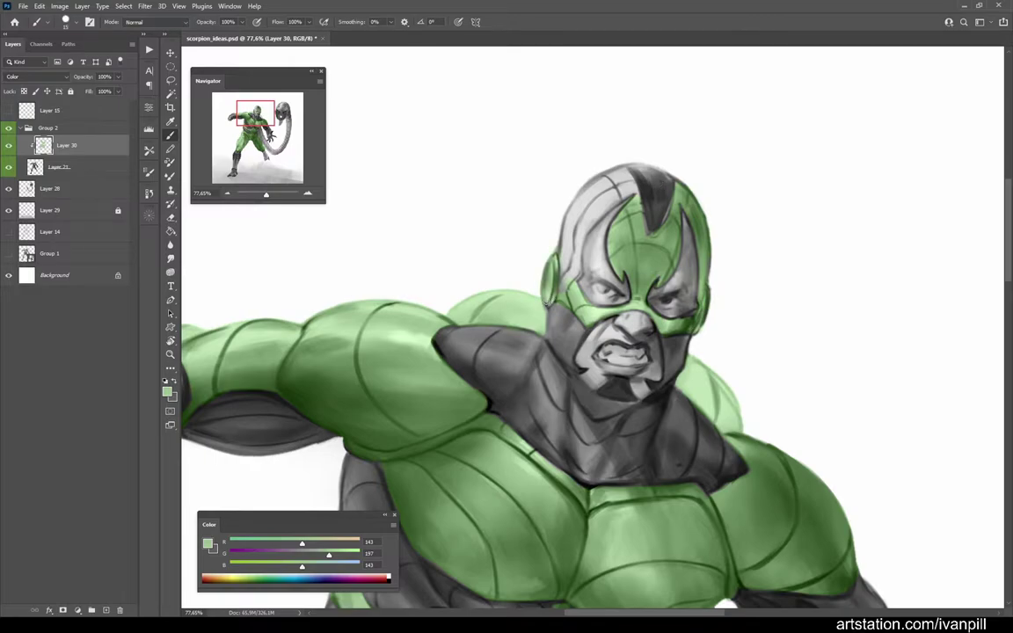
scroll(537, 189, "up", 3)
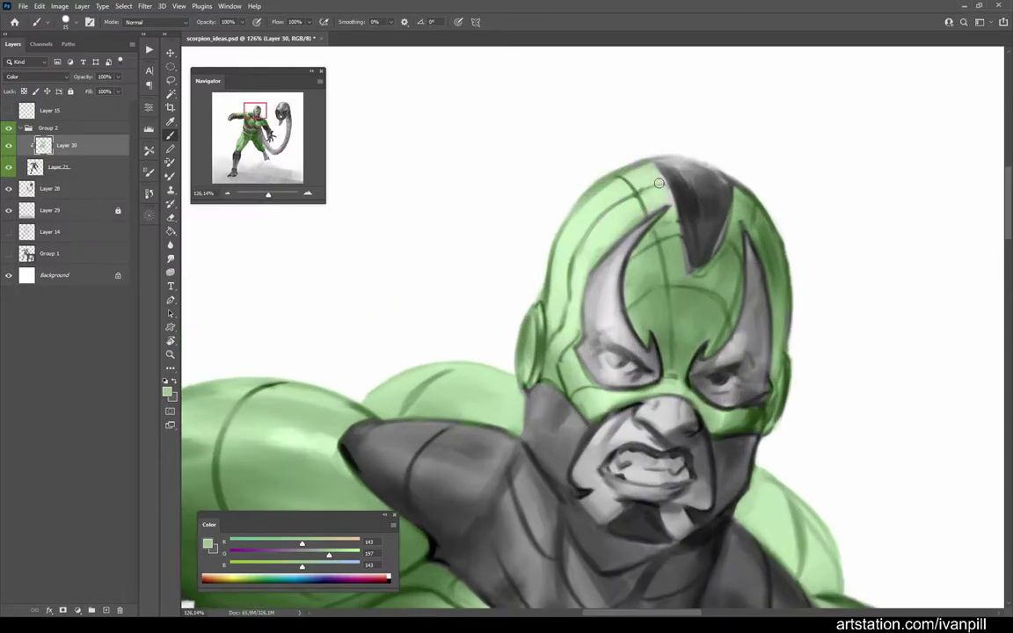
scroll(644, 255, "down", 6)
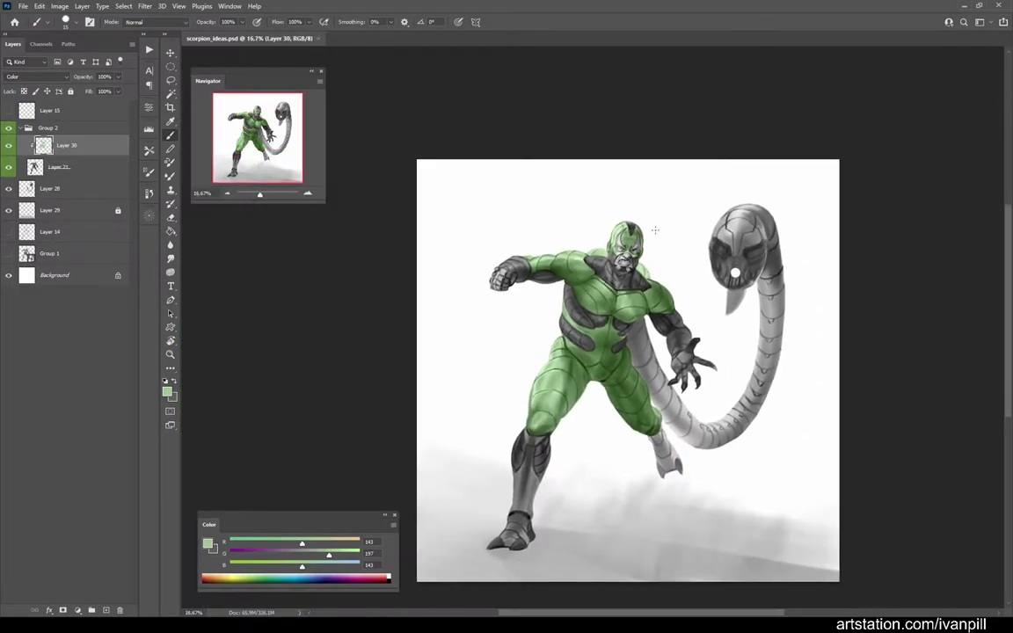
Step: Paint the outer strip of the lowered upper arm light green
scroll(660, 275, "up", 3)
scroll(679, 325, "down", 4)
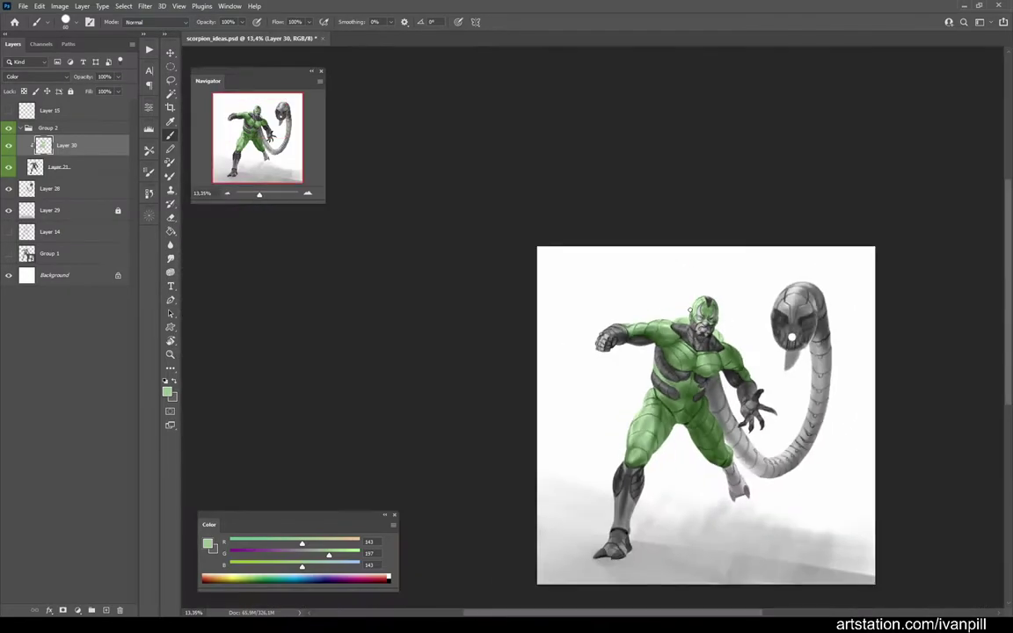
scroll(734, 331, "up", 3)
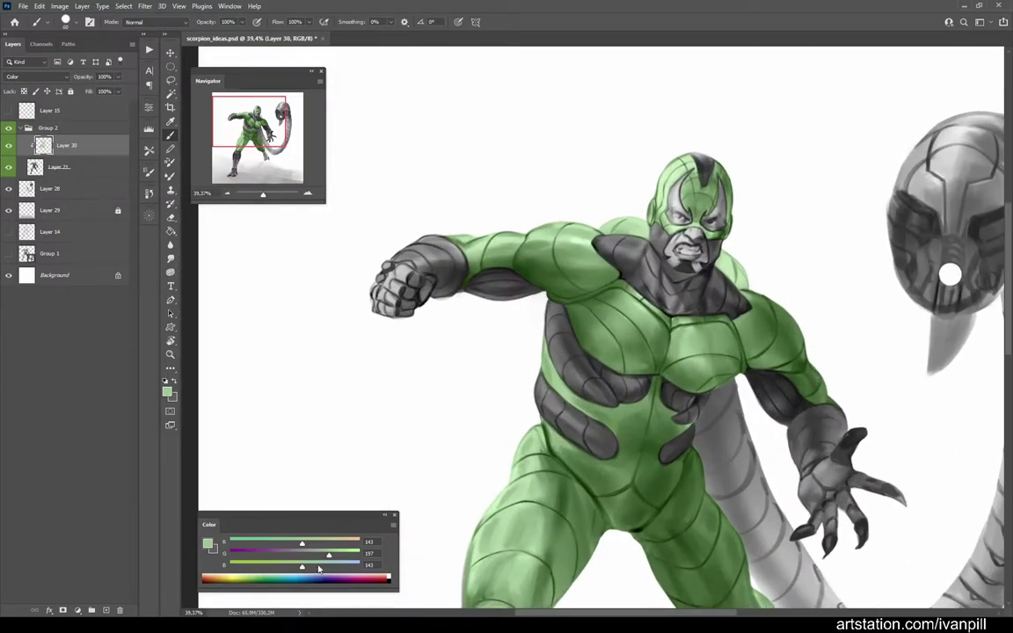
Step: Add a clipped Color-mode layer beneath the green layer and set the paint colour to teal (RGB 62, 131, 114)
left_click(309, 556)
key("ctrl+shift+alt+n")
left_click(36, 77)
left_click(25, 316)
key("Down")
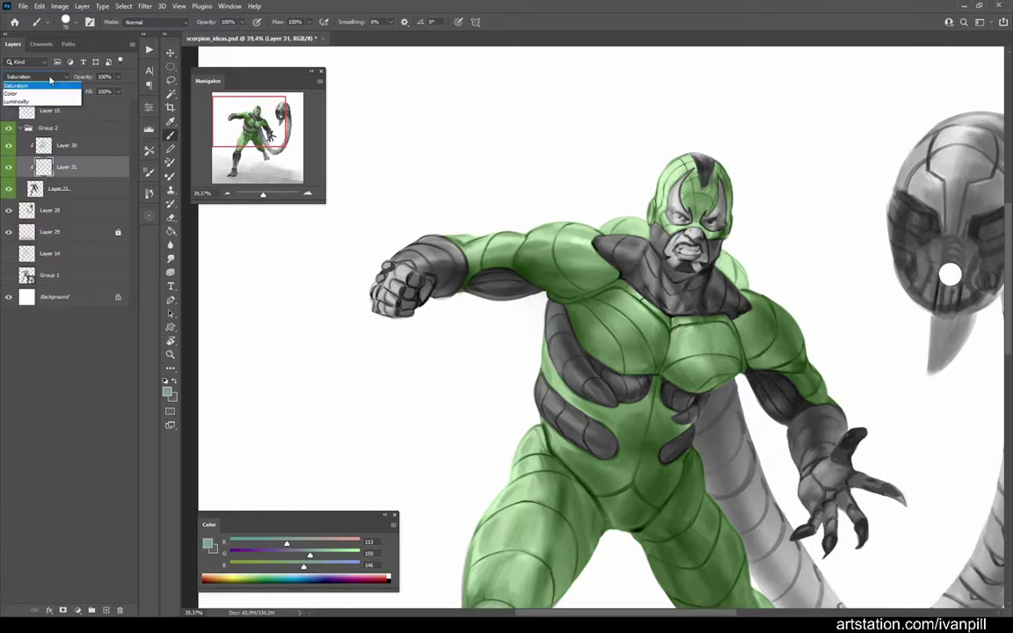
left_click_drag(320, 567, 288, 566)
left_click_drag(310, 555, 292, 556)
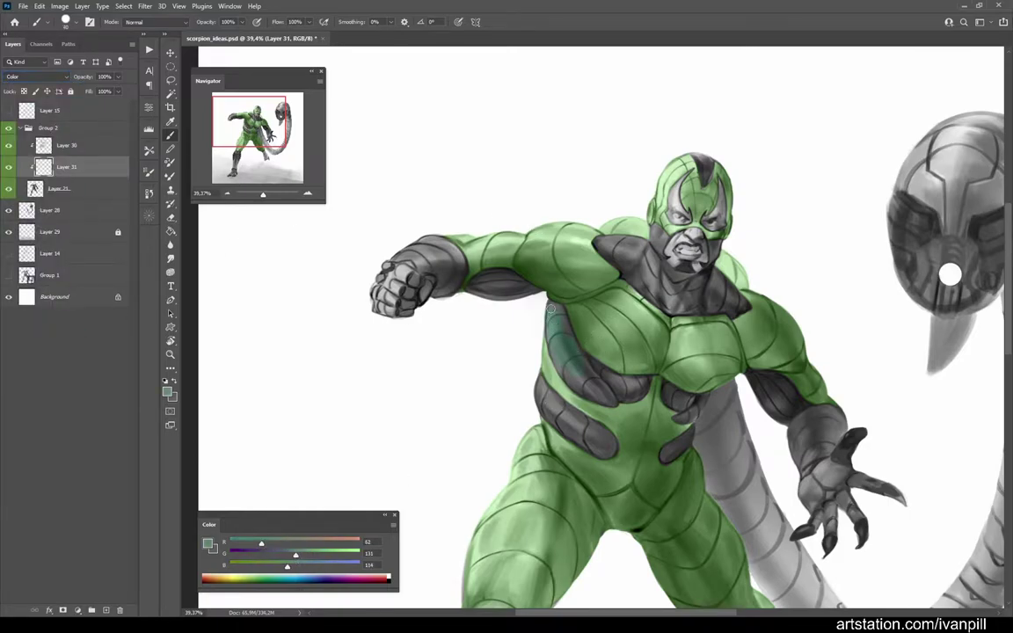
Step: Paint the rib plates on both sides of the torso and the neck collar teal
mouse_move(577, 350)
left_mouse_down()
mouse_move(528, 356)
mouse_move(541, 400)
mouse_move(615, 400)
left_mouse_up()
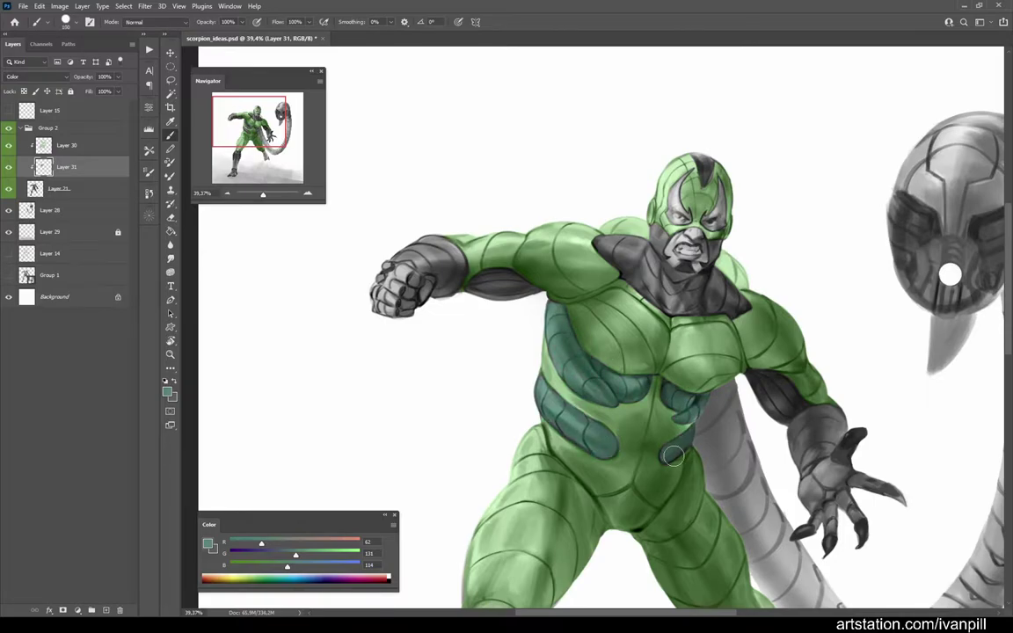
scroll(631, 283, "down", 2)
left_click_drag(631, 283, 659, 286)
scroll(660, 286, "up", 3)
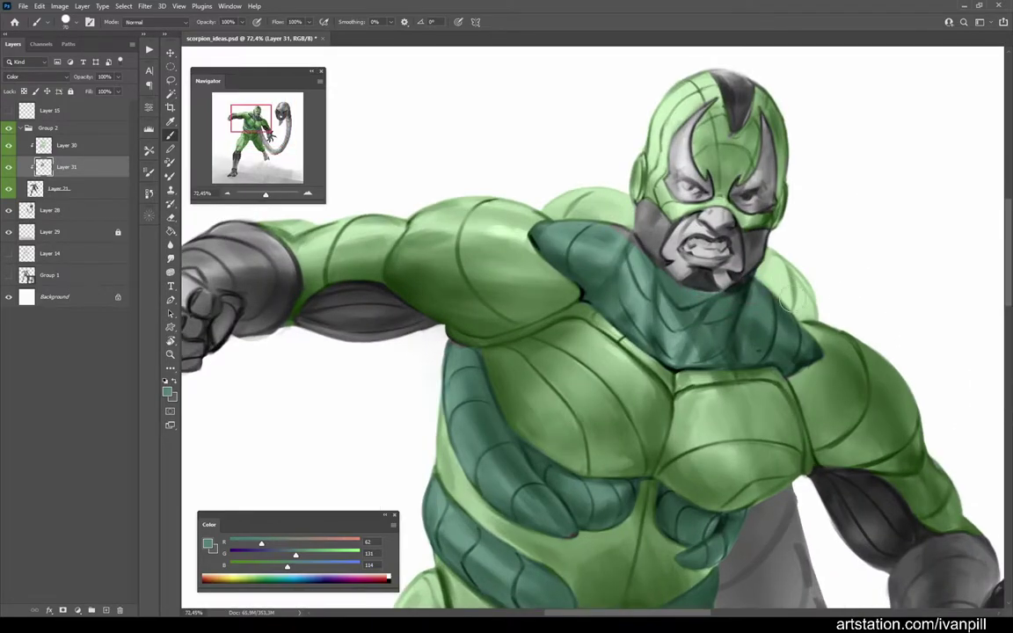
Step: Paint both lower legs and feet teal
scroll(621, 245, "down", 4)
scroll(562, 369, "up", 3)
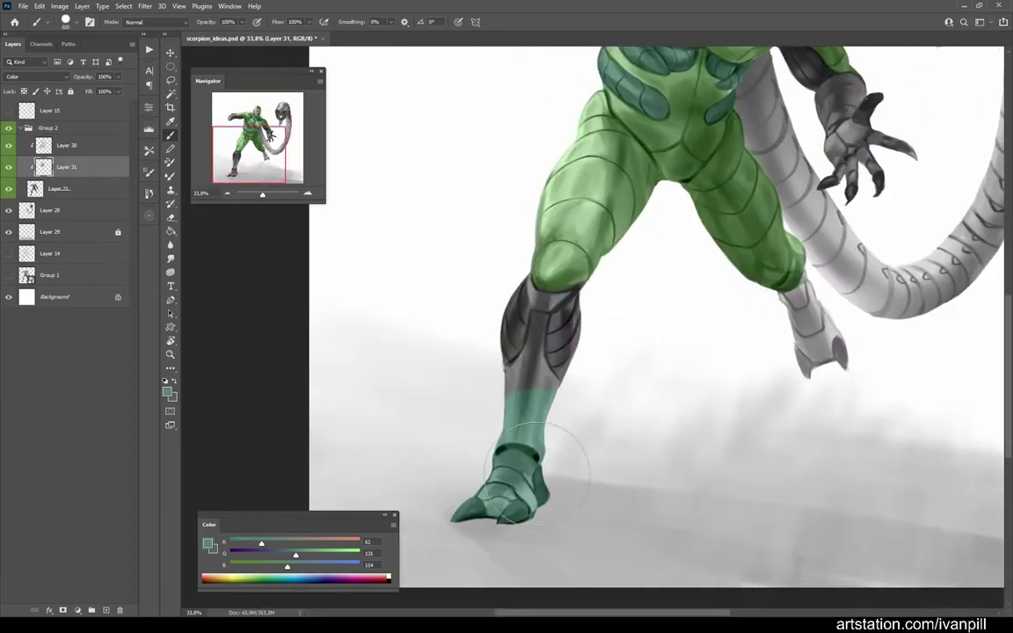
scroll(705, 279, "down", 3)
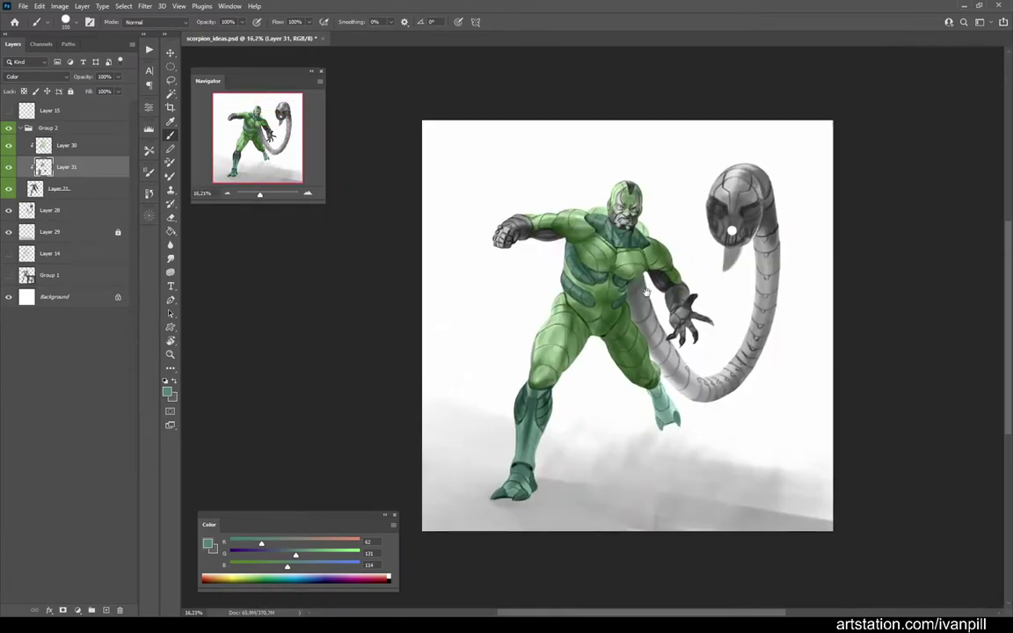
Step: Paint both forearms, hands and the dark underarm sections teal
scroll(673, 365, "up", 4)
scroll(673, 365, "down", 2)
left_click_drag(773, 413, 796, 440)
left_click_drag(466, 276, 498, 305)
scroll(497, 305, "down", 3)
scroll(562, 316, "up", 3)
scroll(615, 194, "down", 2)
scroll(504, 271, "up", 5)
Step: Add a clipped Color-mode layer below the teal one and paint the mask's eye openings orange (RGB 236, 175, 114)
key("ctrl+shift+alt+n")
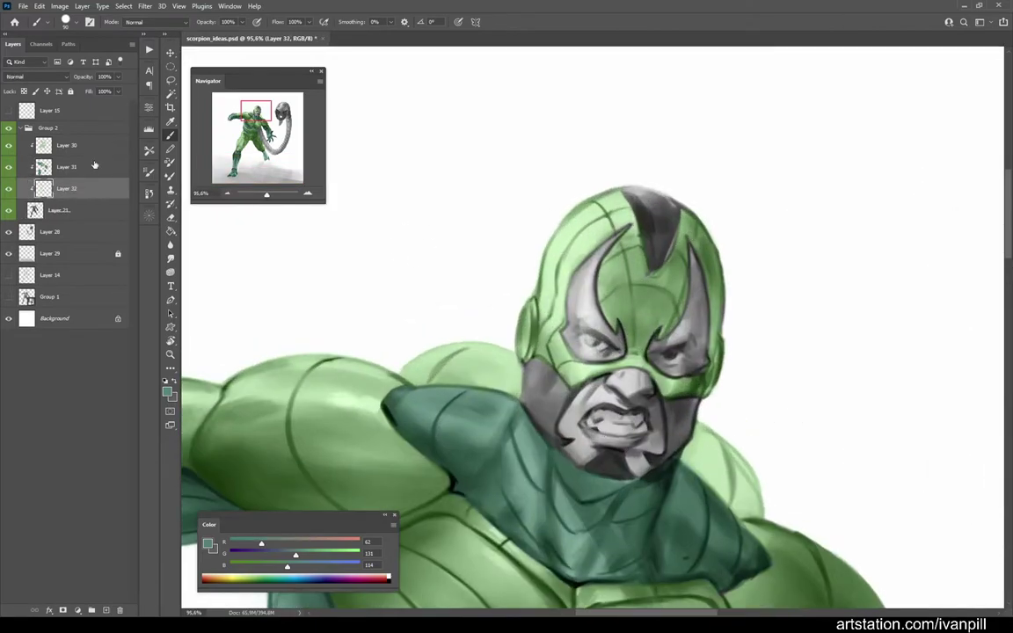
left_click_drag(328, 541, 348, 542)
left_click_drag(295, 554, 318, 554)
mouse_move(626, 231)
left_mouse_down()
mouse_move(571, 330)
mouse_move(584, 325)
left_mouse_up()
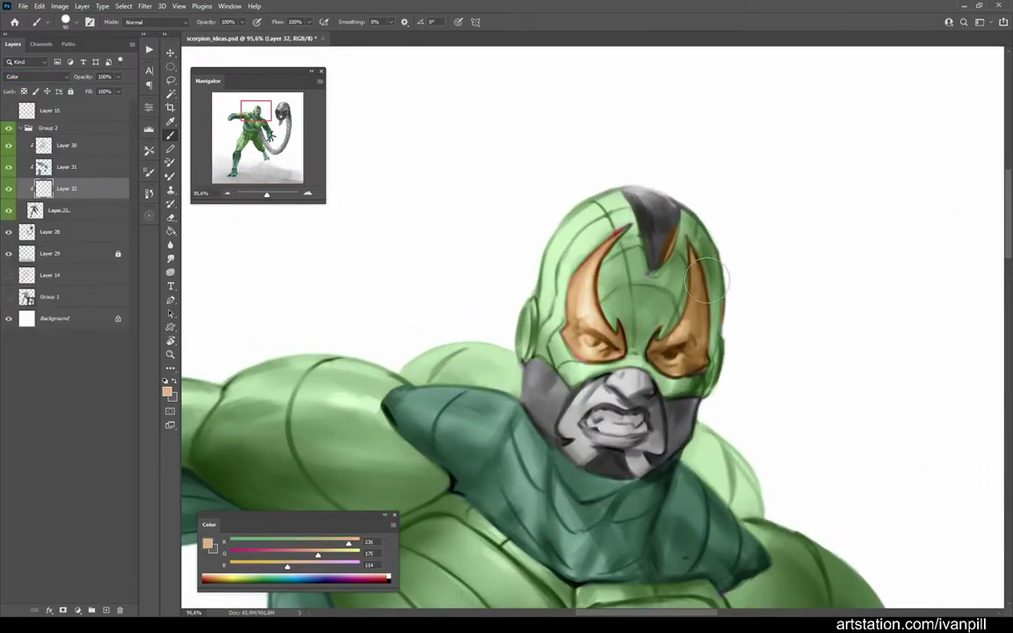
scroll(694, 235, "down", 3)
Step: On Layer 31, sample the teal in Normal mode, restore Color mode, and paint the mask's dark jaw sections teal
left_click(66, 166)
left_click(35, 77)
left_click(27, 70)
left_click(514, 365, "alt")
left_click(35, 76)
left_click(26, 322)
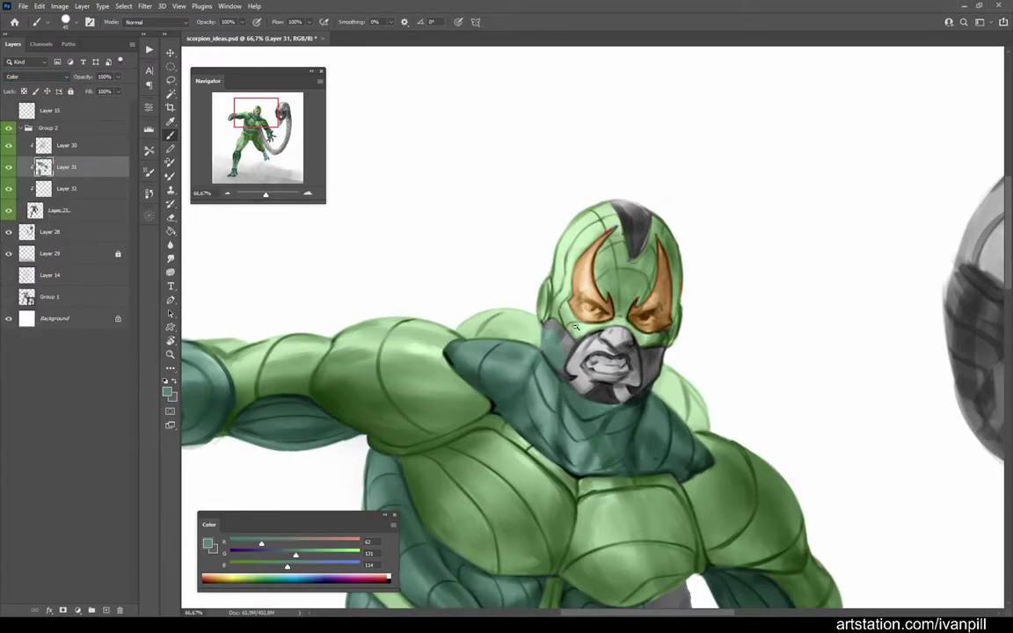
scroll(569, 326, "up", 5)
mouse_move(615, 400)
left_mouse_down()
mouse_move(613, 462)
mouse_move(698, 521)
mouse_move(687, 496)
mouse_move(685, 510)
mouse_move(814, 470)
left_mouse_up()
scroll(813, 470, "down", 5)
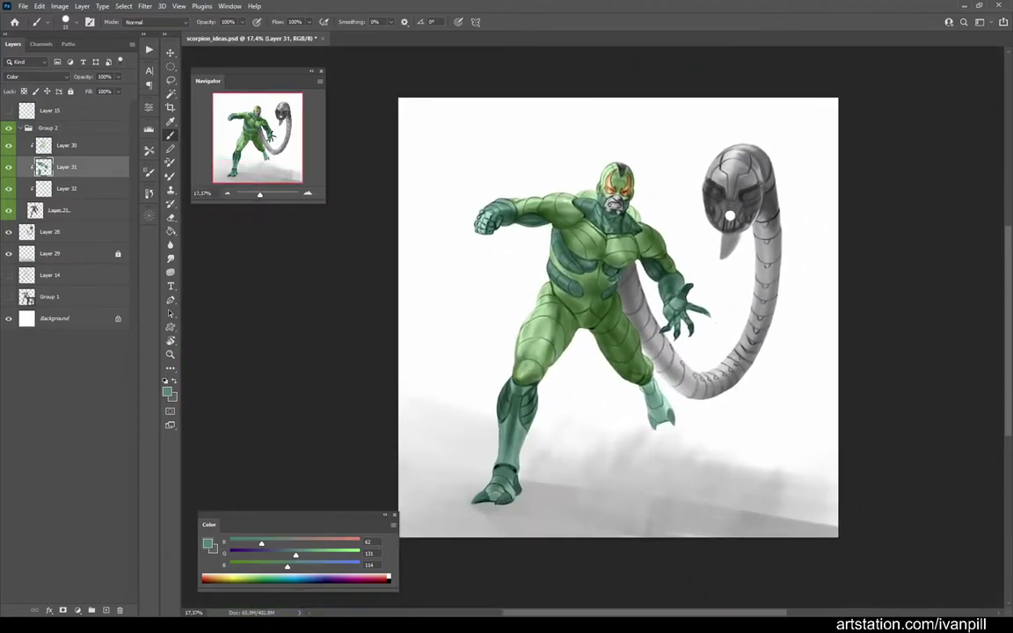
Step: Tint the tail on Layer 28 green with Color Balance, setting the shadows to +6, 0, -11
scroll(638, 191, "up", 3)
scroll(596, 327, "down", 3)
left_click(50, 231)
left_click(58, 6)
mouse_move(71, 30)
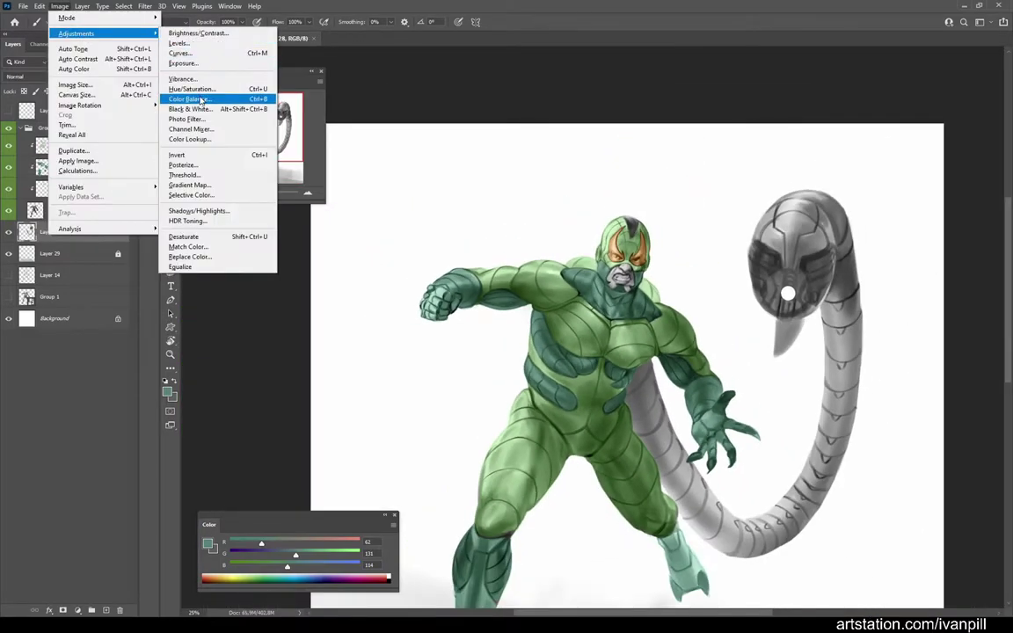
left_click(224, 97)
mouse_move(160, 399)
left_mouse_down()
mouse_move(205, 399)
mouse_move(151, 389)
mouse_move(191, 400)
mouse_move(176, 413)
mouse_move(164, 402)
left_mouse_up()
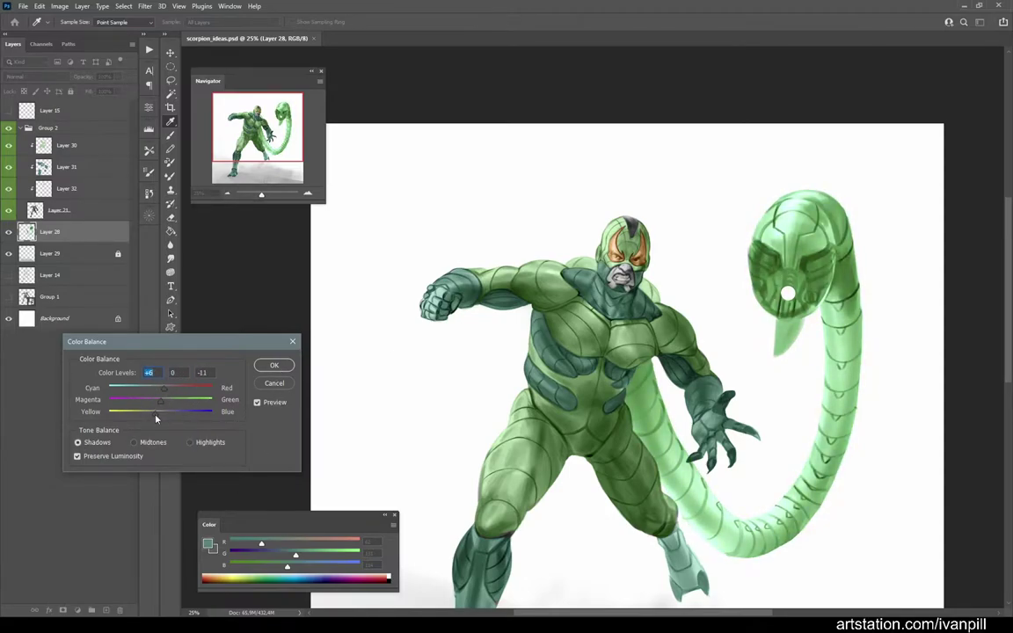
key("Return")
key("b")
key("h")
key("h")
key("ctrl+equal")
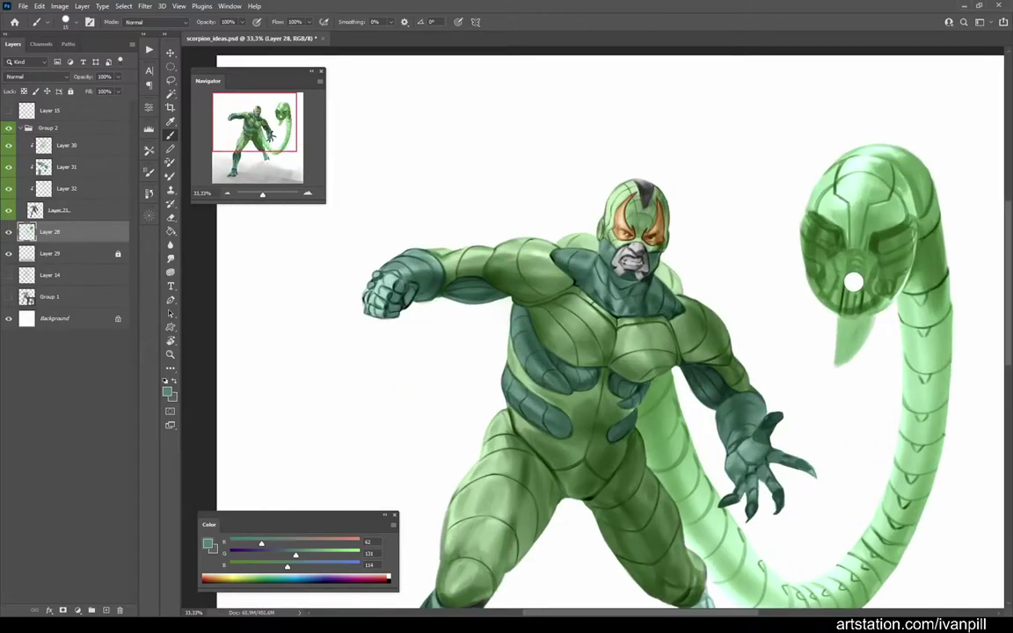
Step: Unlock the ground on Layer 29 and tint it purple with Color Balance midtones of +42, -34, +20
key("ctrl+minus")
key("ctrl+minus")
key("alt+comma")
left_click(95, 253)
key("ctrl+b")
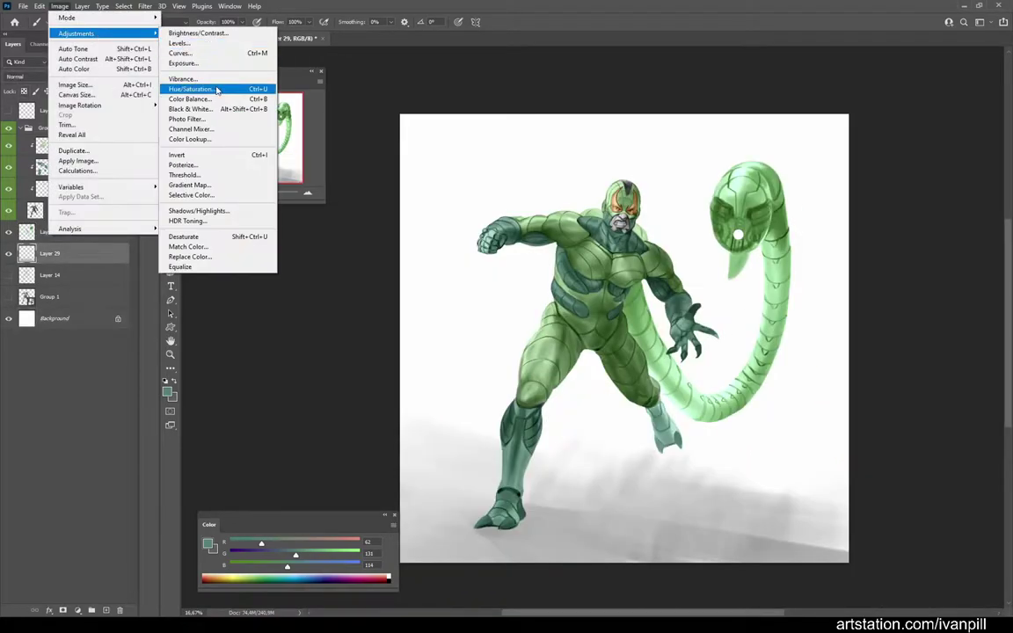
left_click_drag(163, 387, 181, 387)
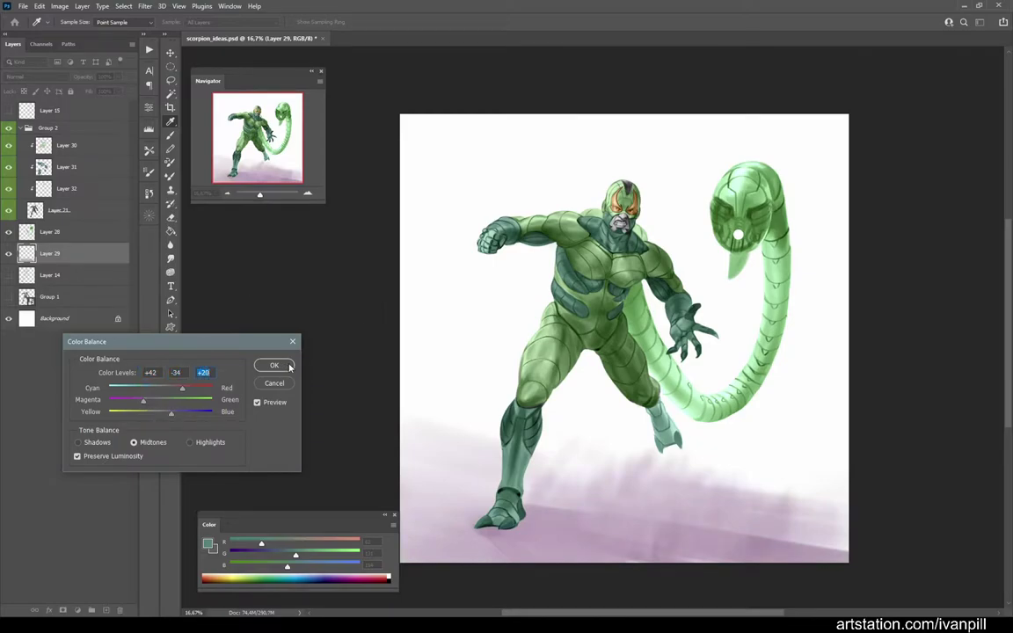
key("Return")
Step: Try tinting the Background layer with Color Balance at blue +10 and darkening it with an Exposure of -0.03
key("alt+comma")
key("ctrl+b")
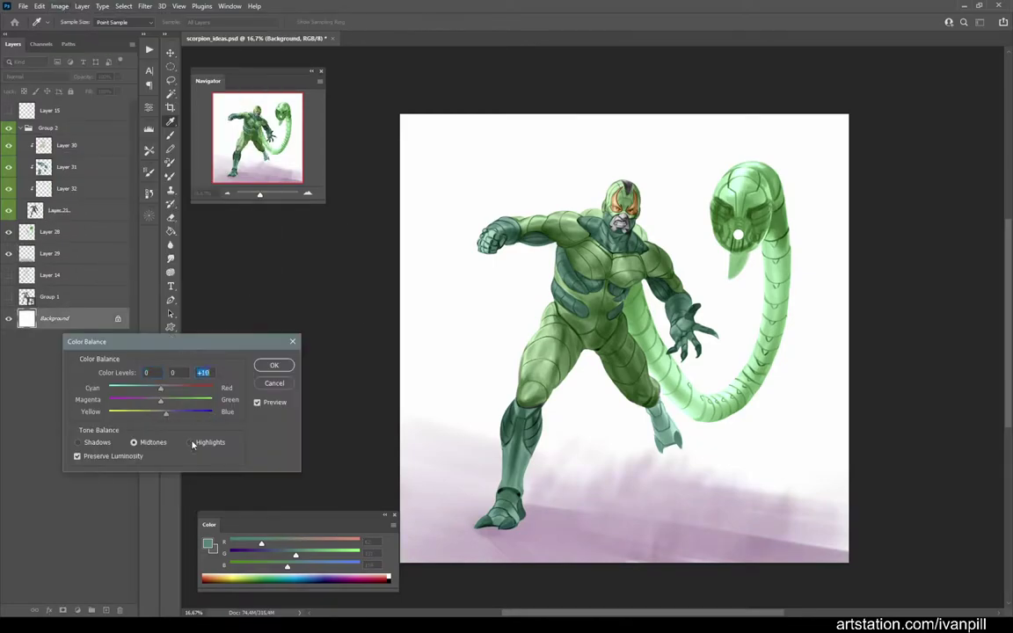
key("Return")
key("ctrl+u")
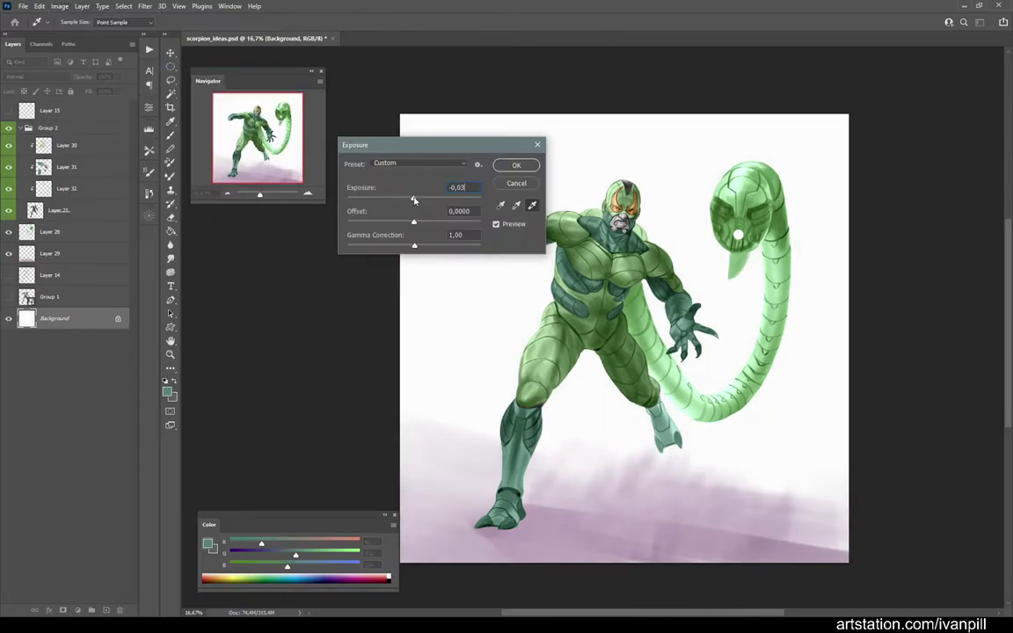
key("Escape")
key("b")
key("ctrl+b")
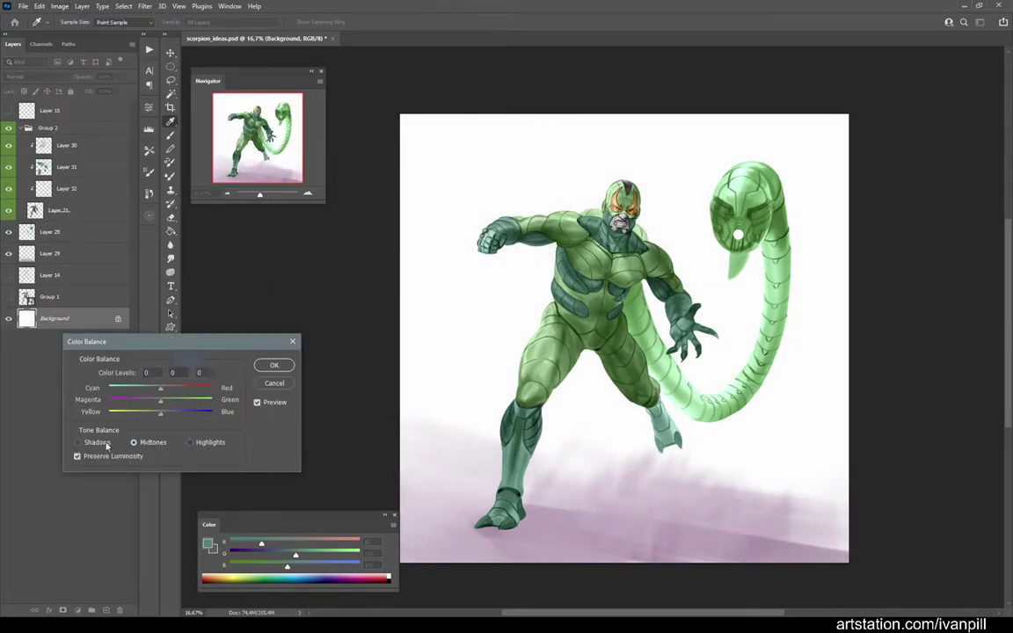
left_click(288, 348)
key("ctrl+plus")
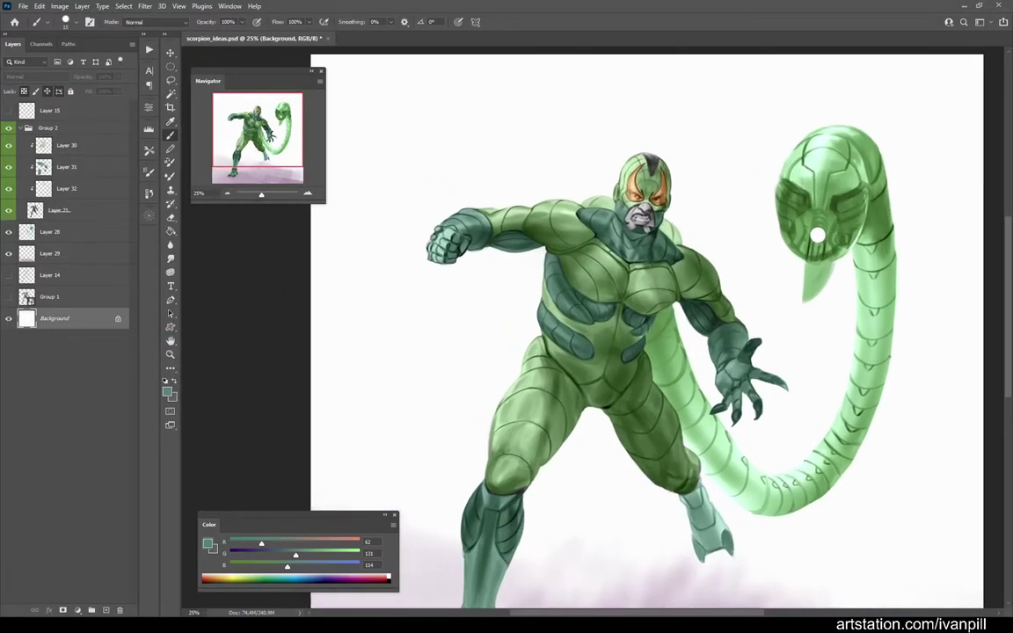
Step: Add a Color-mode layer clipped above Layer 21 and paint the exposed face skin pink, RGB 212, 164, 144
key("ctrl+minus")
key("ctrl+plus")
key("ctrl+plus")
key("ctrl+shift+alt+n")
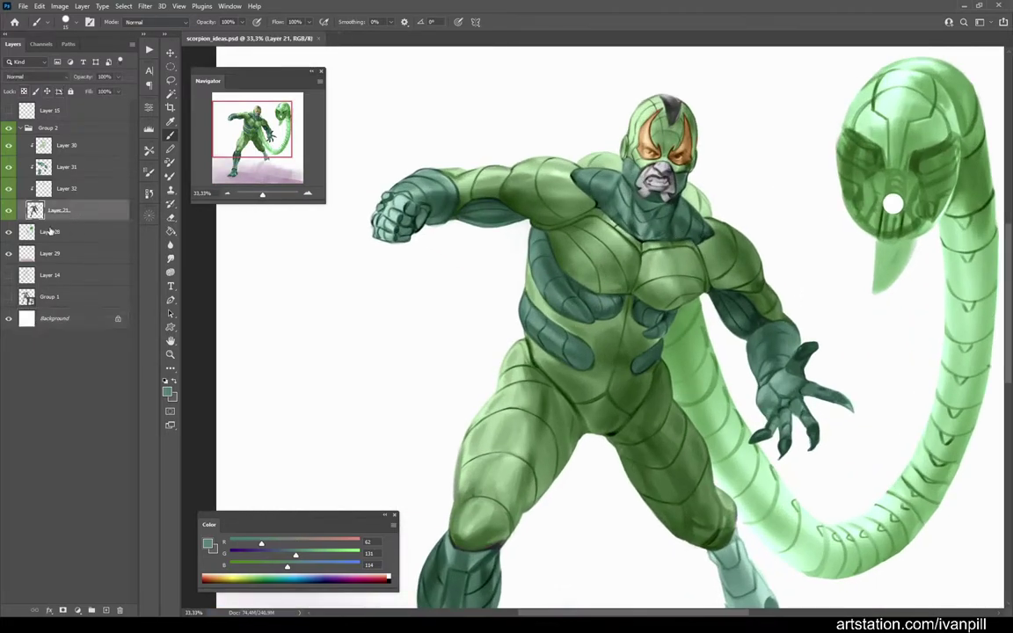
scroll(622, 156, "up", 5)
key("shift+alt+c")
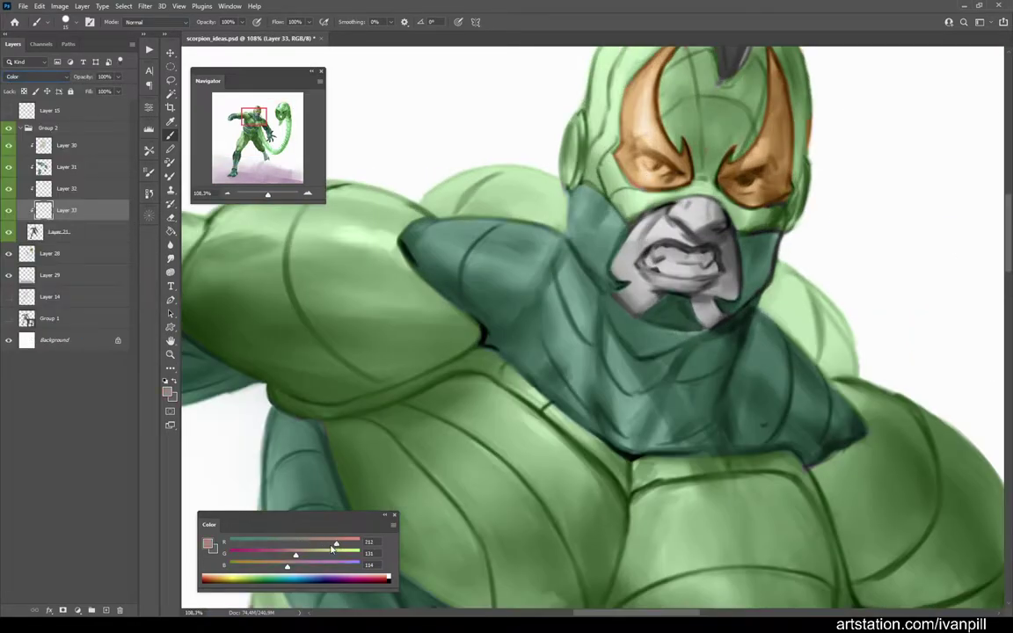
left_click_drag(701, 218, 668, 221)
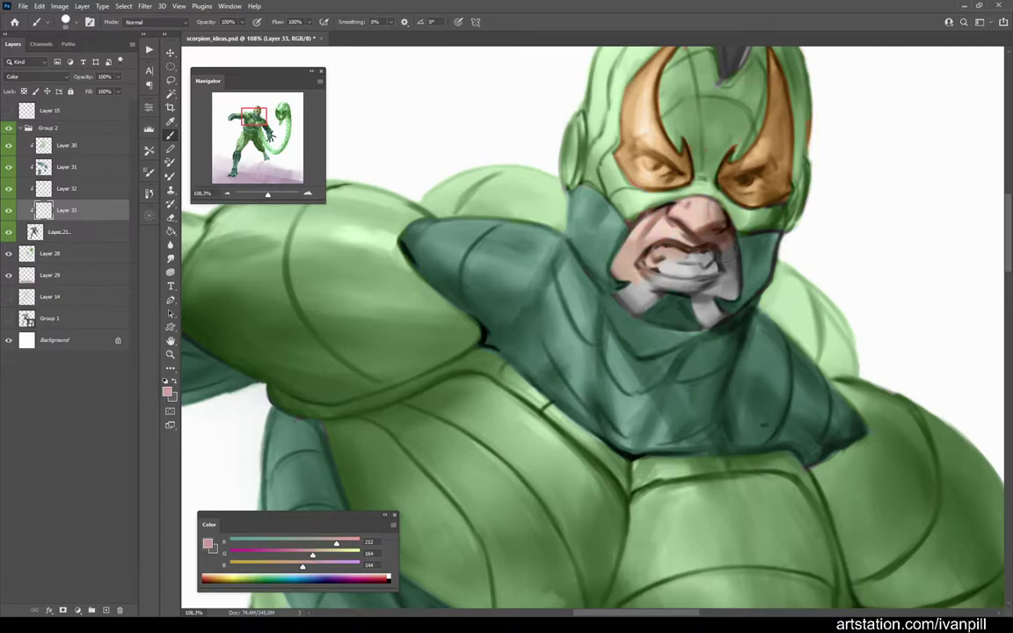
Step: Finish the skin around the mouth and colour the teeth pale blue, RGB 174, 209, 218
scroll(708, 263, "down", 5)
scroll(593, 306, "up", 5)
key("x")
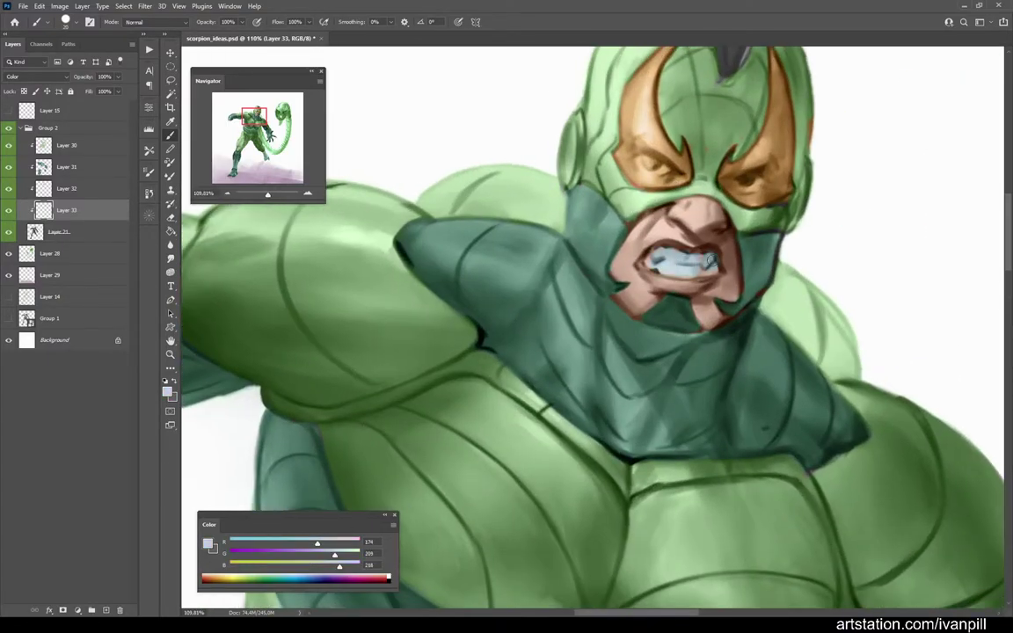
scroll(708, 197, "down", 5)
scroll(727, 91, "up", 2)
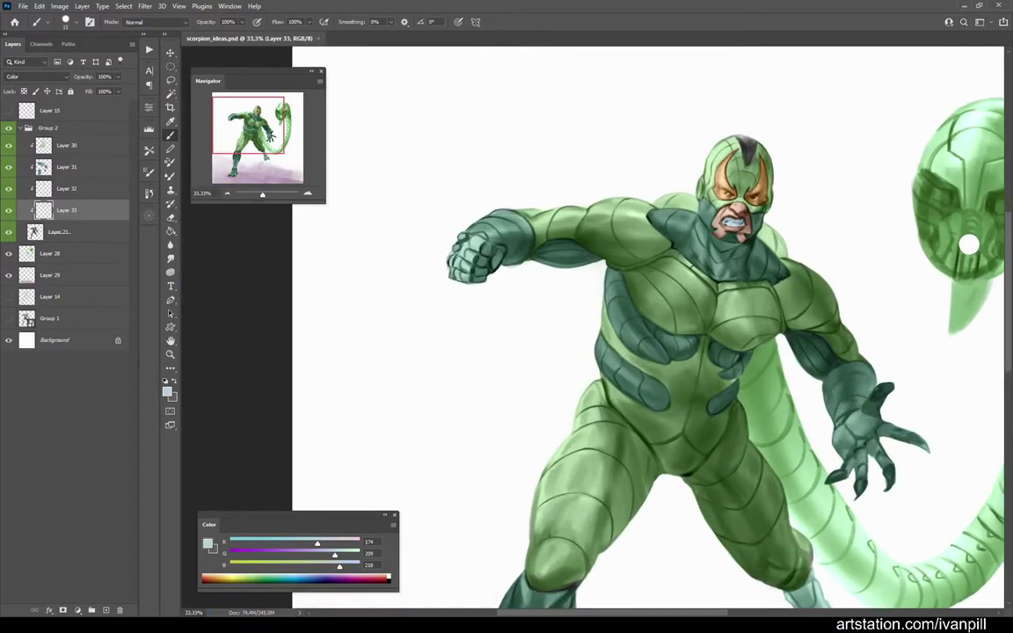
scroll(968, 244, "down", 2)
scroll(861, 272, "up", 3)
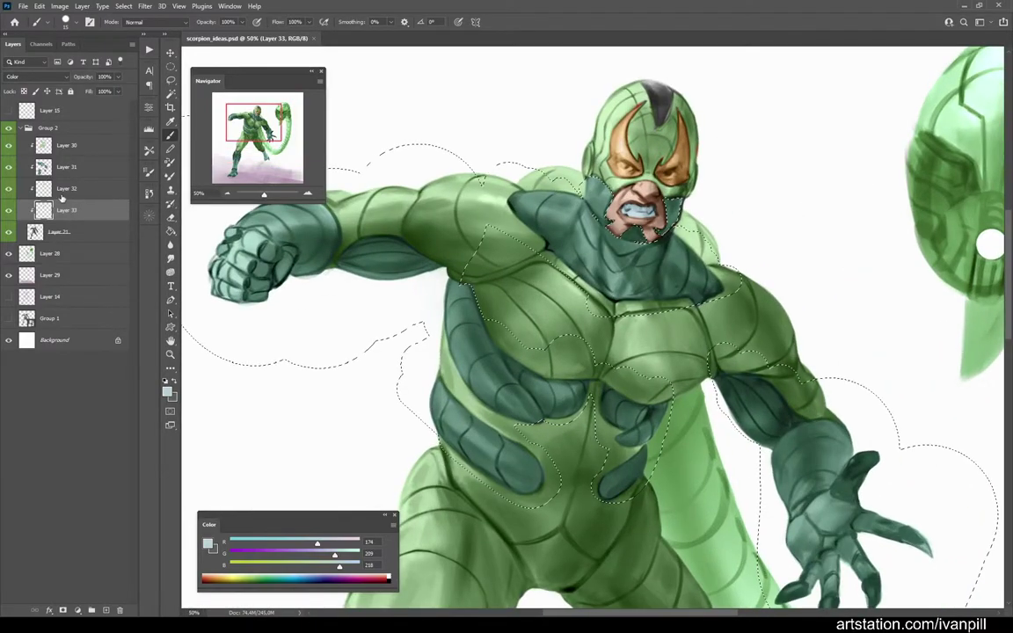
Step: Select the teal suit areas from Layer 31 within the figure's outline and copy their merged colours to a clipped layer
left_click(66, 167)
left_click(43, 167, "ctrl")
key("l")
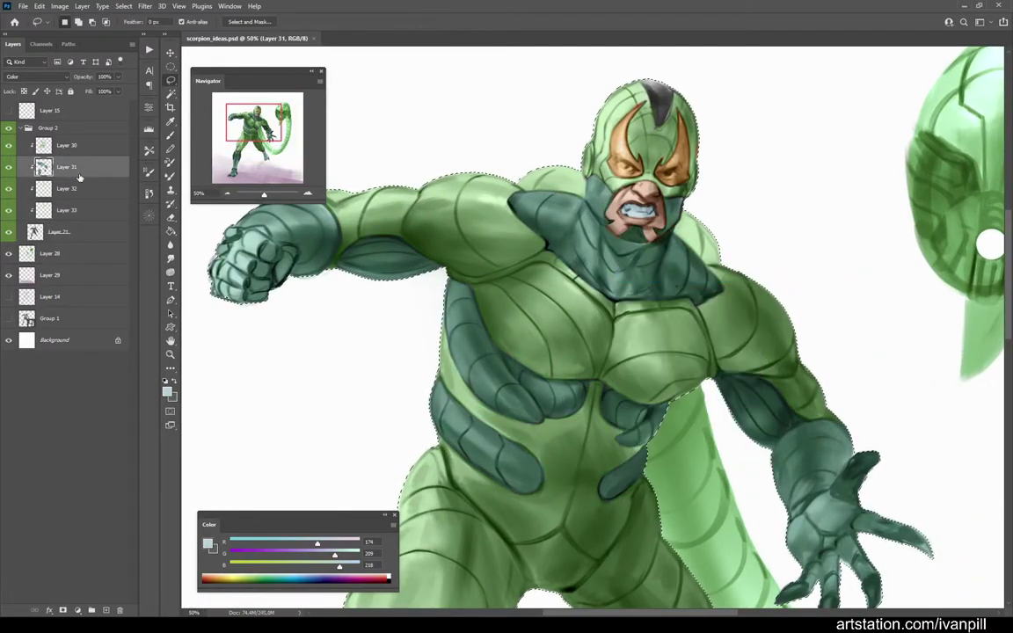
left_click(66, 210)
left_click(43, 210, "ctrl")
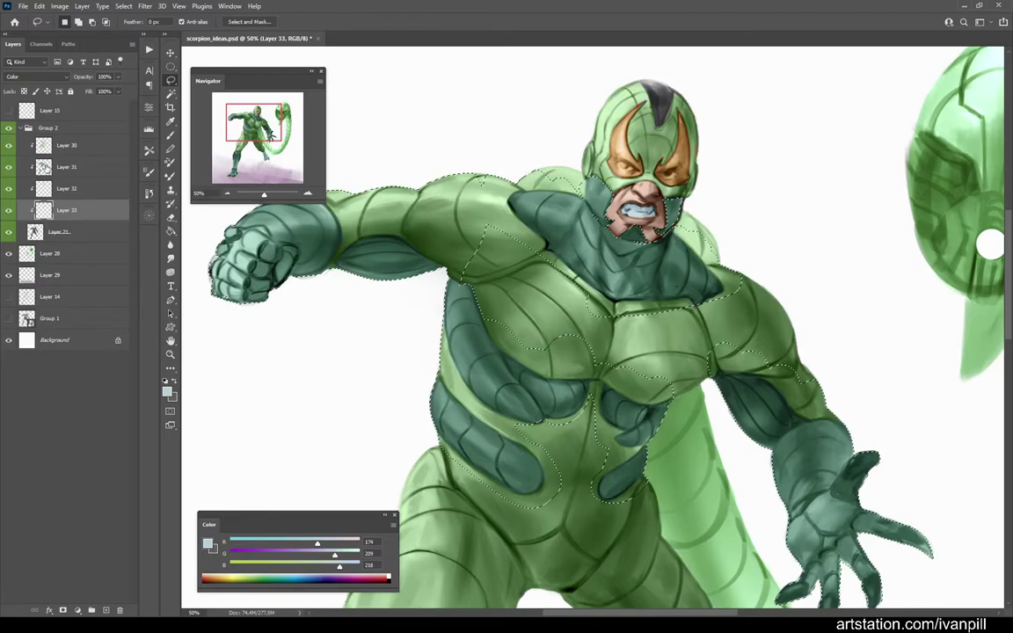
key("alt+]")
key("ctrl+d")
key("alt+]")
key("alt+]")
key("ctrl+alt+shift+e")
Step: Replace the Color-mode suit layers with separate clipped Normal-mode layers for the teal and green parts, and clear the selection
left_click(97, 173)
key("ctrl+z")
key("ctrl+z")
key("ctrl+shift+z")
key("ctrl+shift+z")
key("ctrl+[")
left_click(29, 155, "alt")
left_click(44, 211, "ctrl")
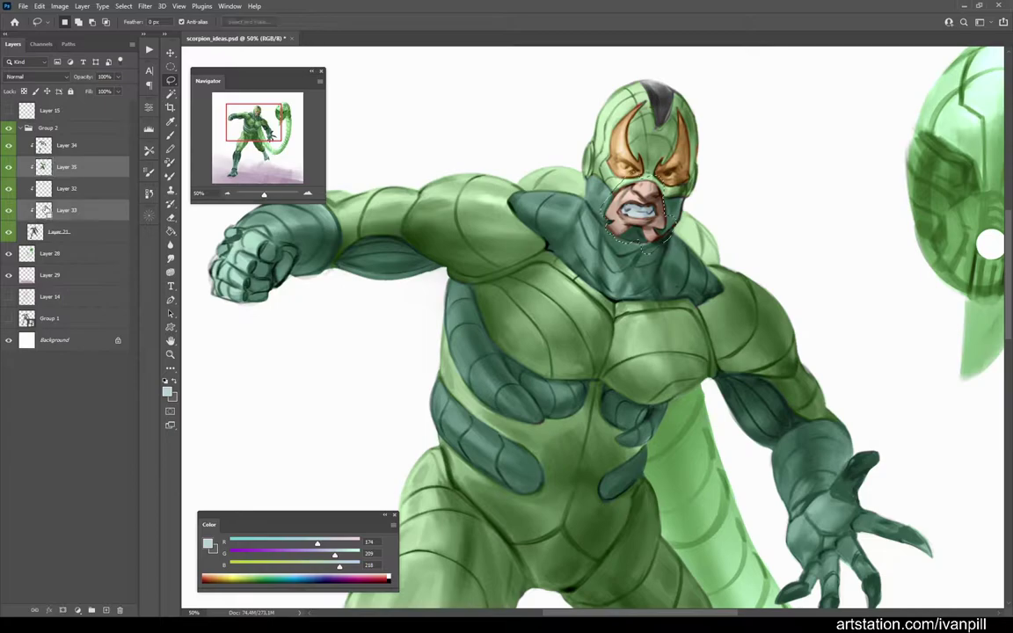
key("alt+[")
key("ctrl+d")
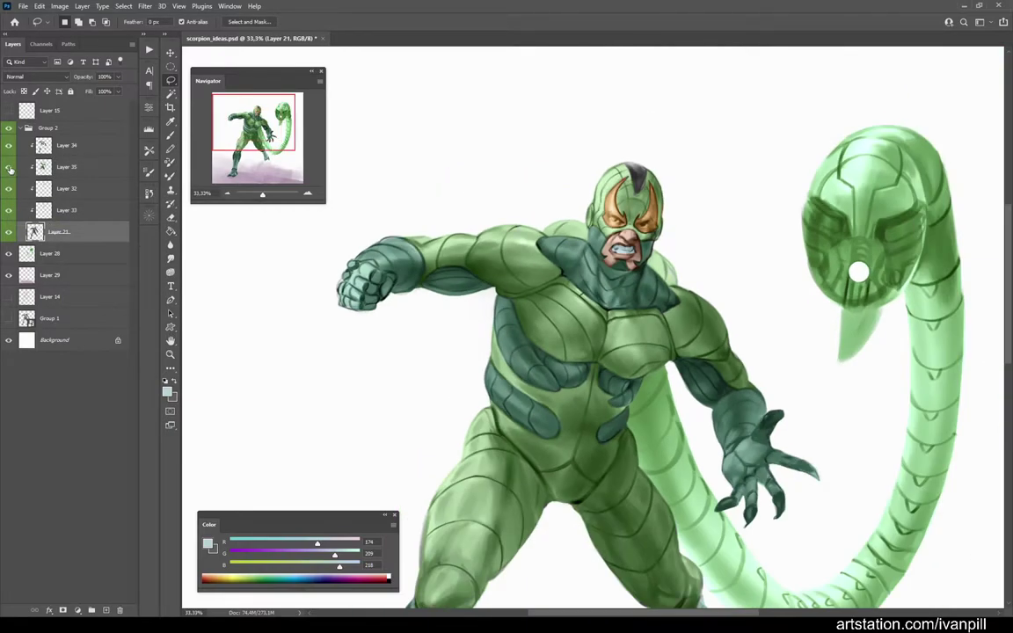
Step: Try shifting the green suit on Layer 35 toward red with Color Balance midtones at +73
left_click(66, 166)
left_click(59, 6)
left_click(211, 95)
left_click_drag(160, 412, 128, 413)
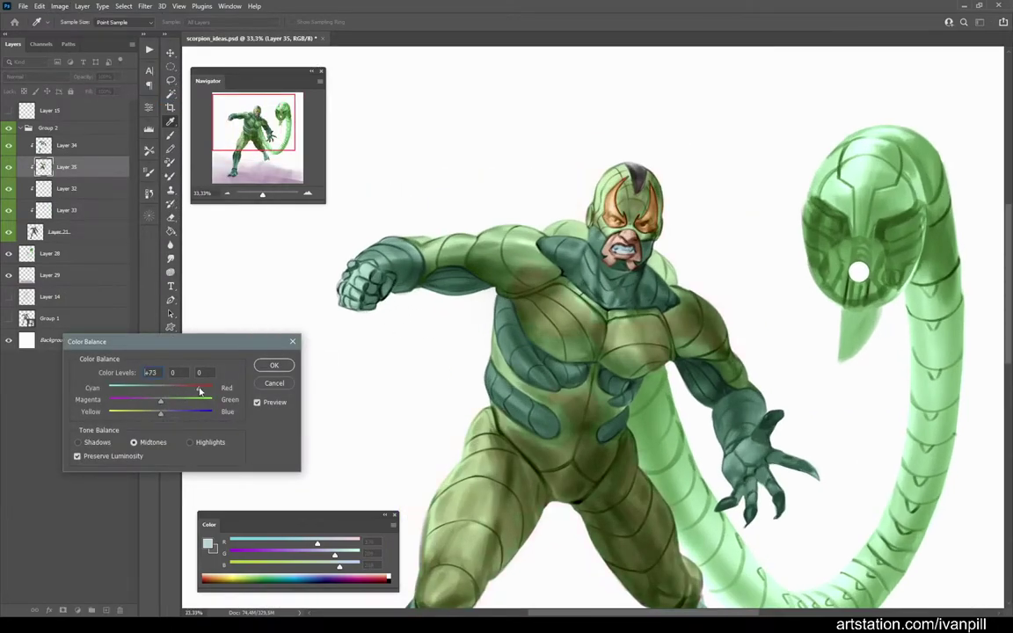
left_click(274, 382)
key("l")
key("ctrl+plus")
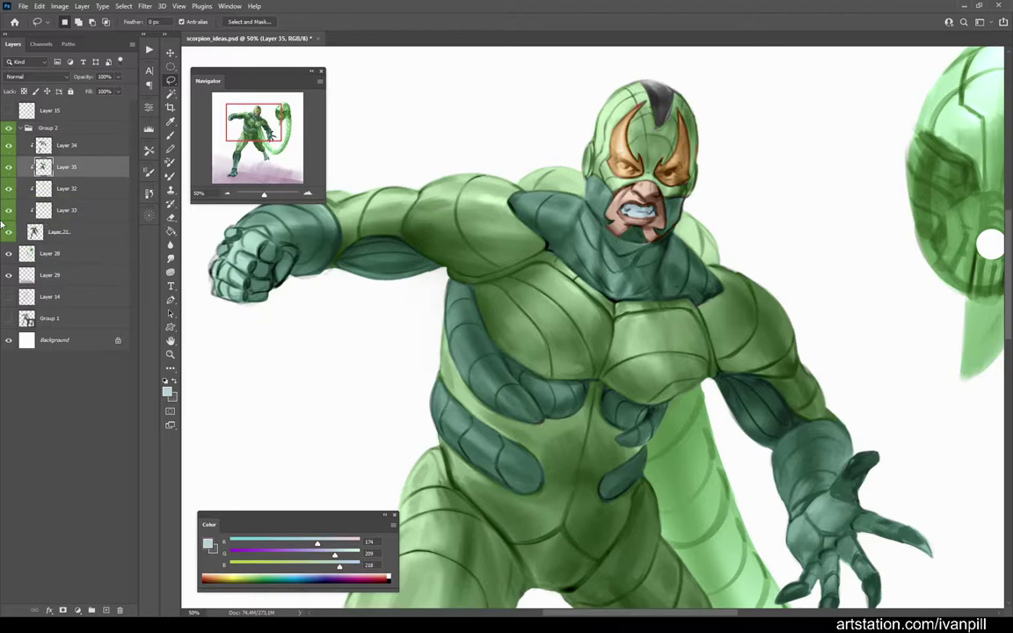
Step: Check what Layer 34 contains, and separate the orange mask markings and the face onto their own clipped layers
key("ctrl+minus")
left_click(66, 145)
left_click(8, 145)
left_click(8, 145)
left_click(59, 6)
left_click(193, 88)
left_click(519, 185)
key("ctrl+minus")
key("ctrl+plus")
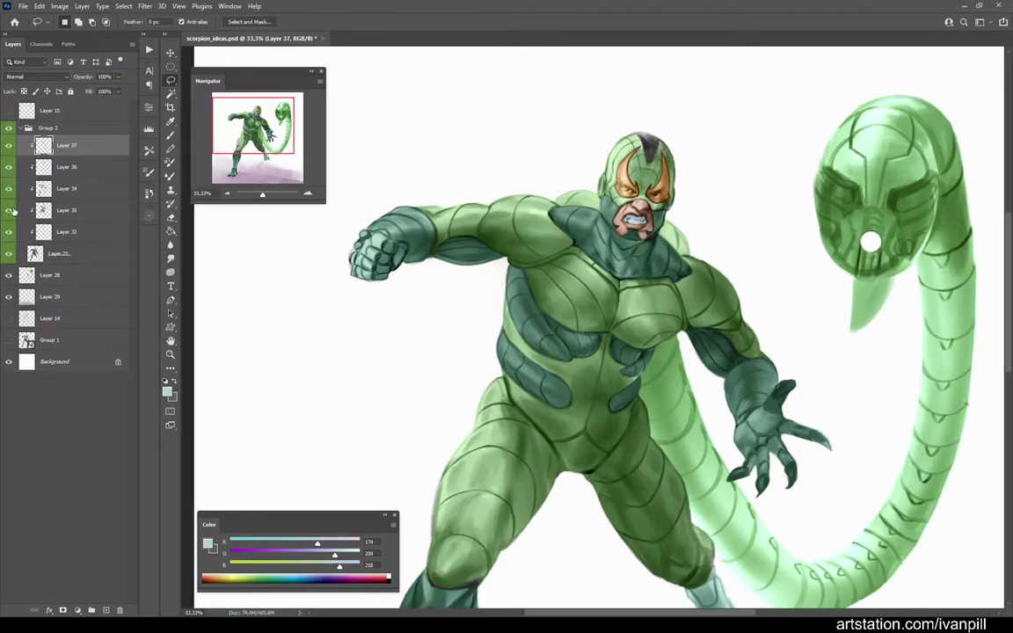
Step: Adjust the green suit on Layer 35 with Color Balance, setting the shadows to +43, +6, +27
left_click(66, 210)
left_click(59, 7)
mouse_move(79, 29)
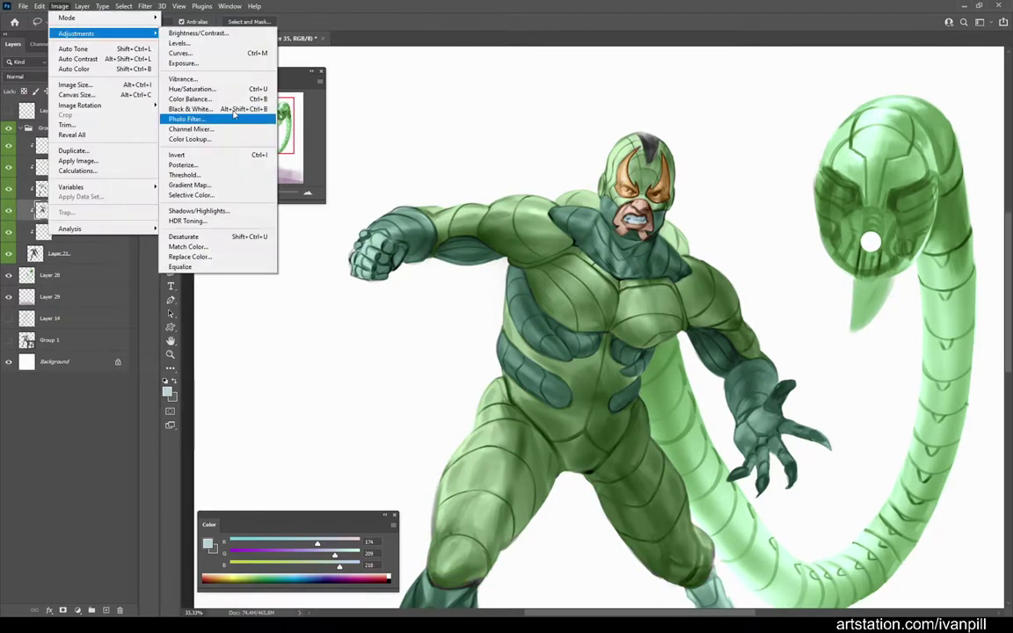
left_click(197, 102)
left_click(78, 442)
mouse_move(160, 411)
left_mouse_down()
mouse_move(174, 417)
mouse_move(167, 399)
mouse_move(174, 411)
left_mouse_up()
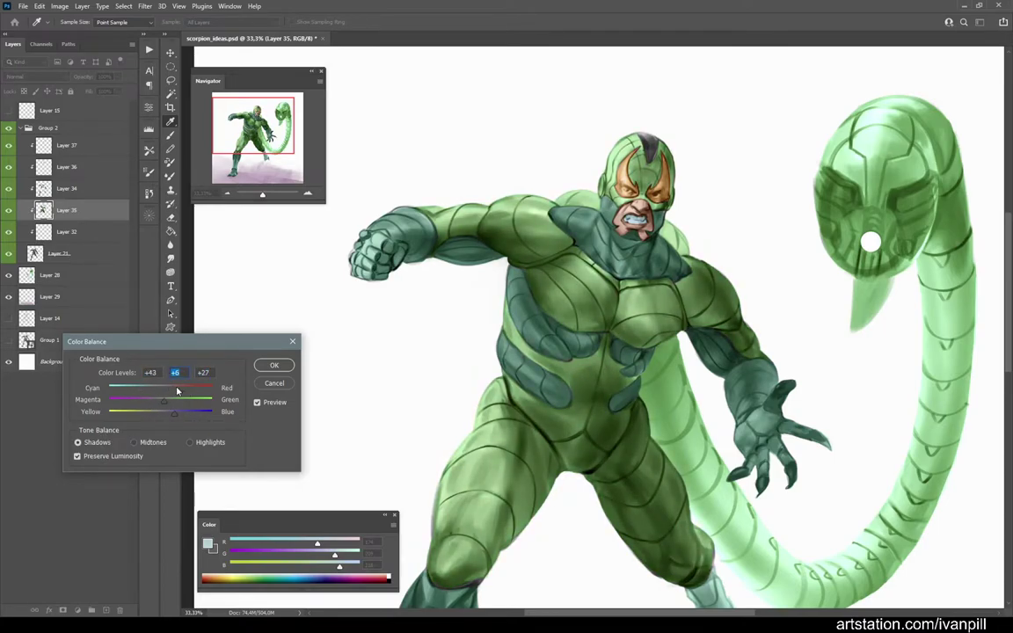
key("Return")
key("ctrl+minus")
key("ctrl+plus")
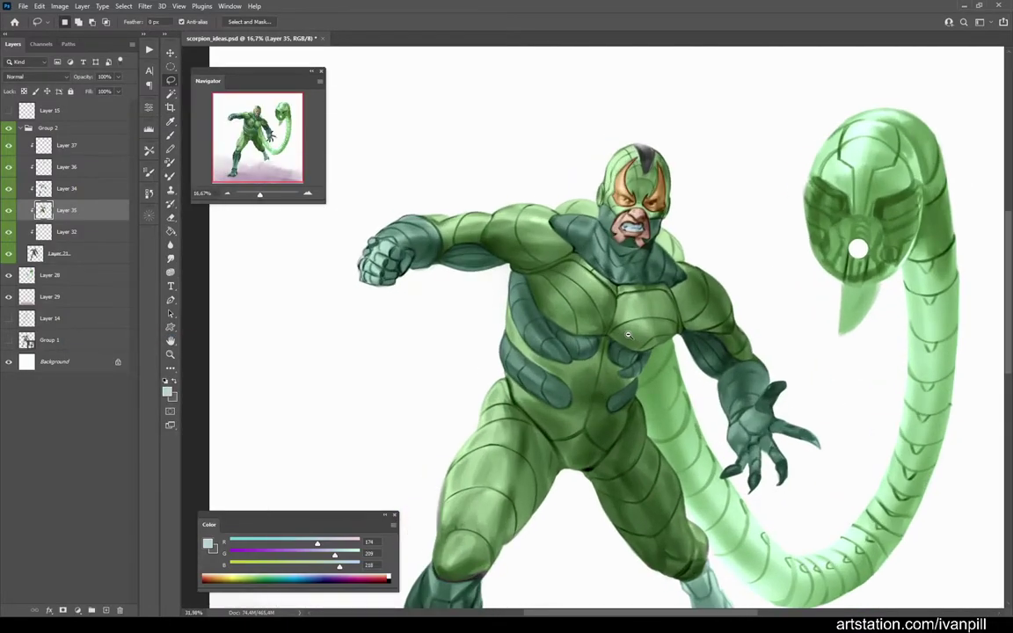
Step: Shift the teal suit parts on Layer 34 toward cyan with Color Balance midtones of -61, -12, +2
key("alt+bracketright")
left_click(59, 6)
left_click(316, 107)
left_click_drag(154, 409, 179, 416)
key("p")
key("p")
key("p")
key("p")
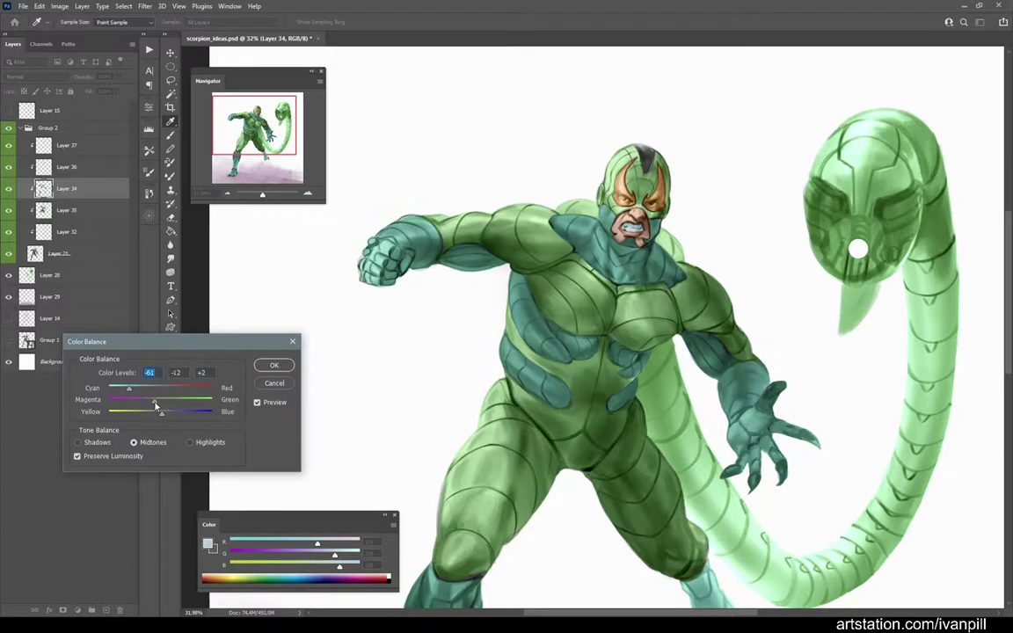
Step: Fine-tune the remaining tonal ranges of the teal parts in Color Balance and apply the adjustment
key("ctrl+3")
key("p")
key("p")
key("ctrl+1")
left_click_drag(160, 412, 183, 429)
left_click_drag(160, 389, 188, 413)
key("ctrl+minus")
key("ctrl+minus")
key("Return")
key("ctrl+plus")
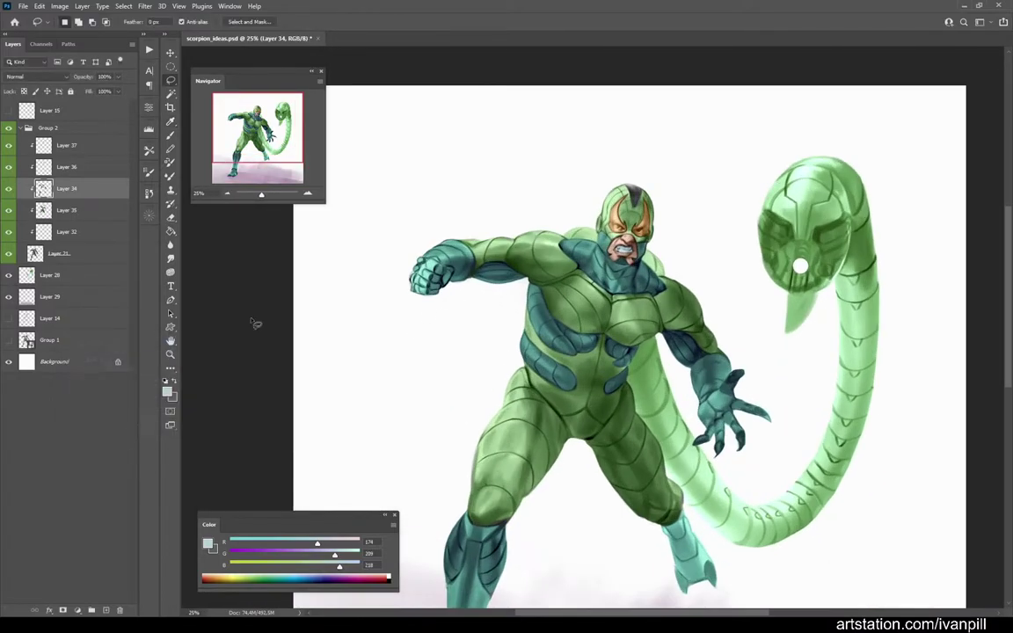
Step: Make Layer 36's mask markings yellower with Selective Color: Yellows cyan -78%, Whites cyan +4%, magenta -100%, yellow +100%
key("ctrl+plus")
left_click(94, 147)
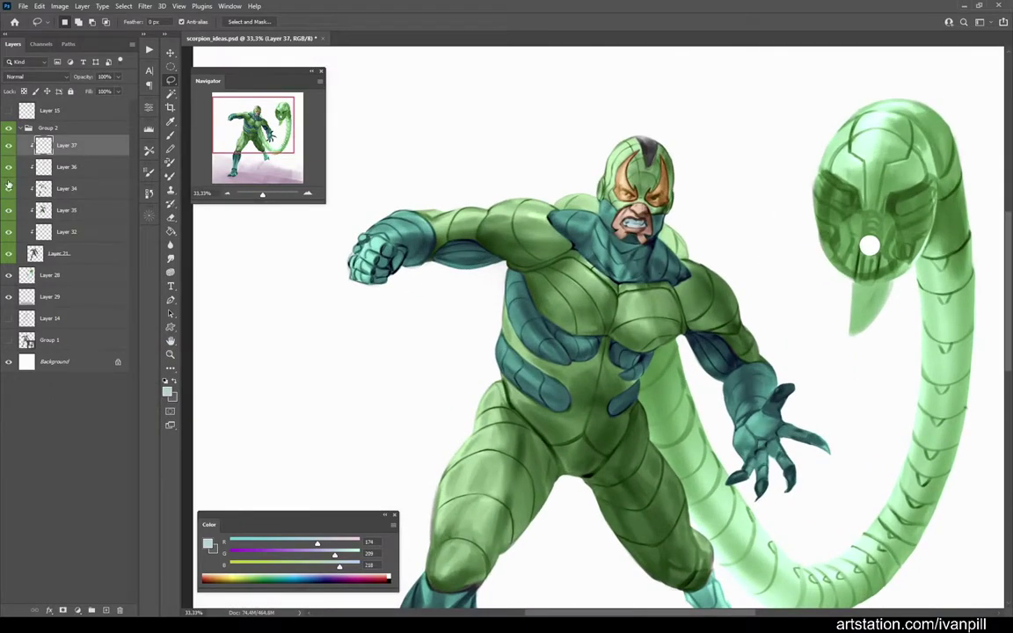
key("alt+bracketleft")
left_click(59, 7)
mouse_move(88, 29)
left_click(198, 218)
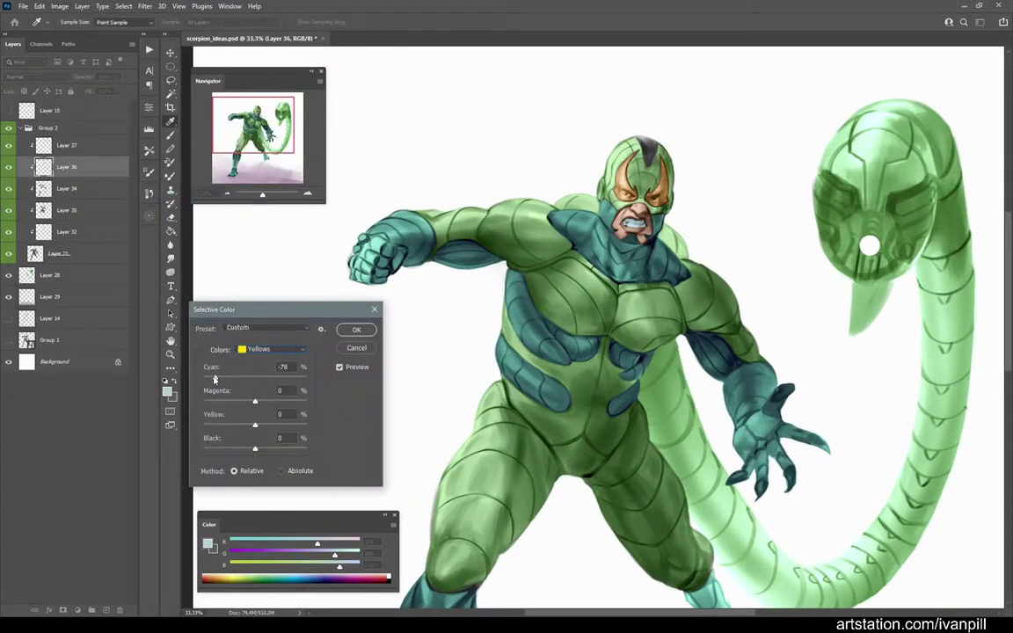
left_click_drag(261, 400, 223, 396)
left_click(261, 350)
left_click(254, 406)
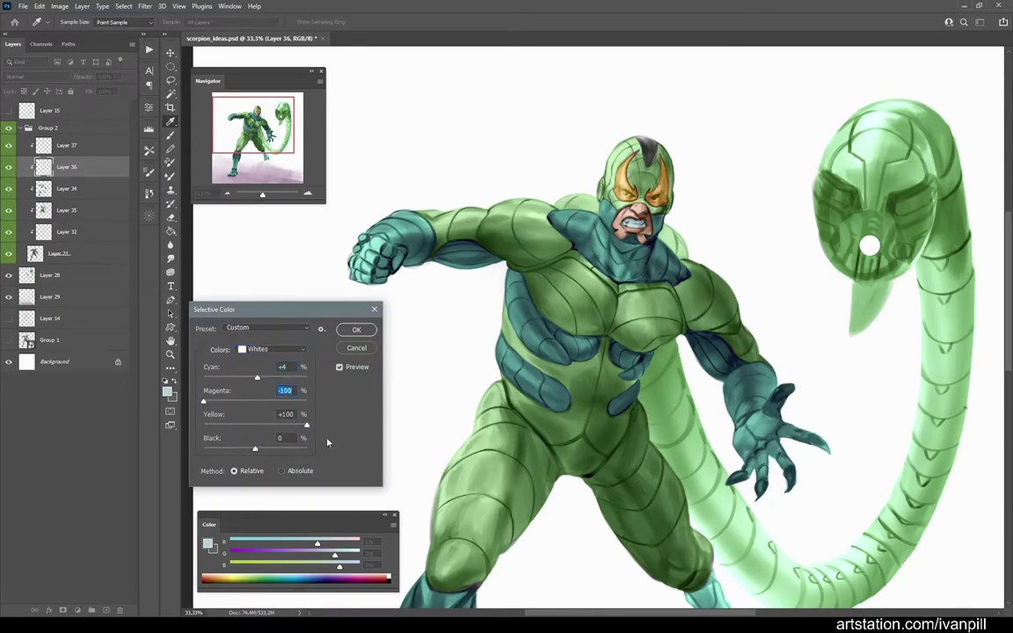
left_click(348, 331)
Step: Adjust Layer 34's teal with Selective Color, setting Cyans to cyan -41% and yellow +10%, and tune another colour range
key("alt+bracketleft")
left_click(59, 6)
mouse_move(88, 29)
left_click(198, 218)
left_click(259, 388)
left_click_drag(255, 377, 234, 377)
left_click_drag(255, 426, 275, 427)
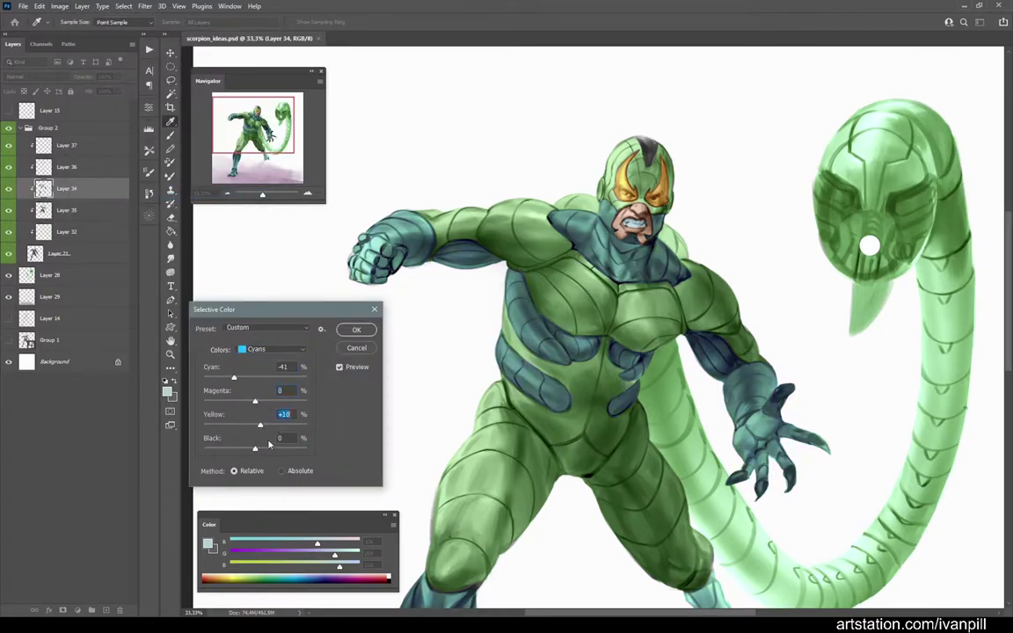
left_click(273, 349)
left_click(254, 402)
left_click_drag(255, 377, 258, 402)
key("ctrl+minus")
key("Return")
key("l")
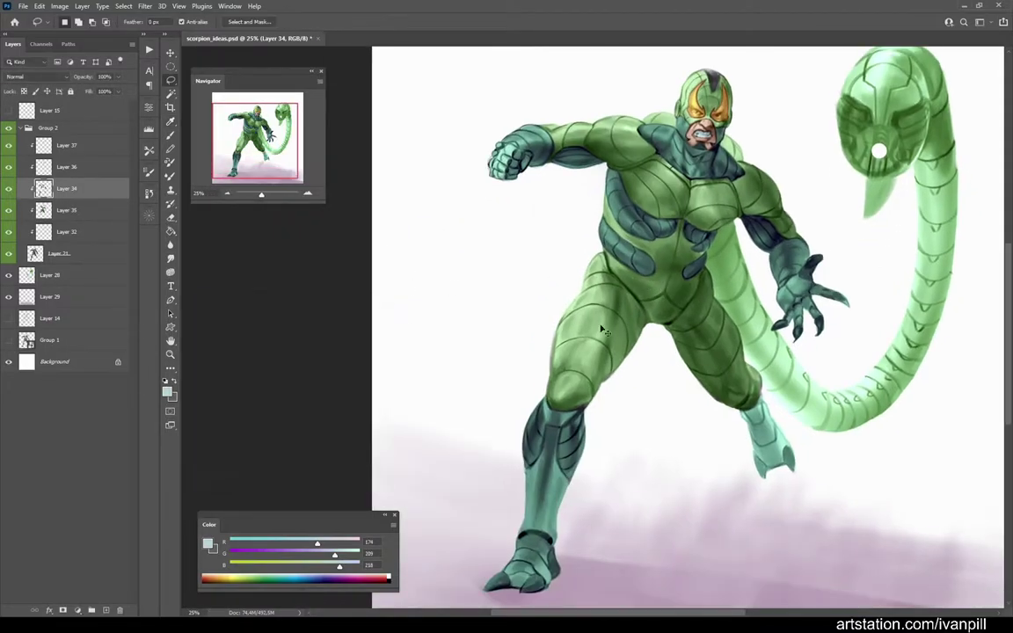
Step: Warm the green suit on Layer 35 with Selective Color, setting Whites to cyan -100% and yellow +59%
left_click(57, 213)
left_click(60, 6)
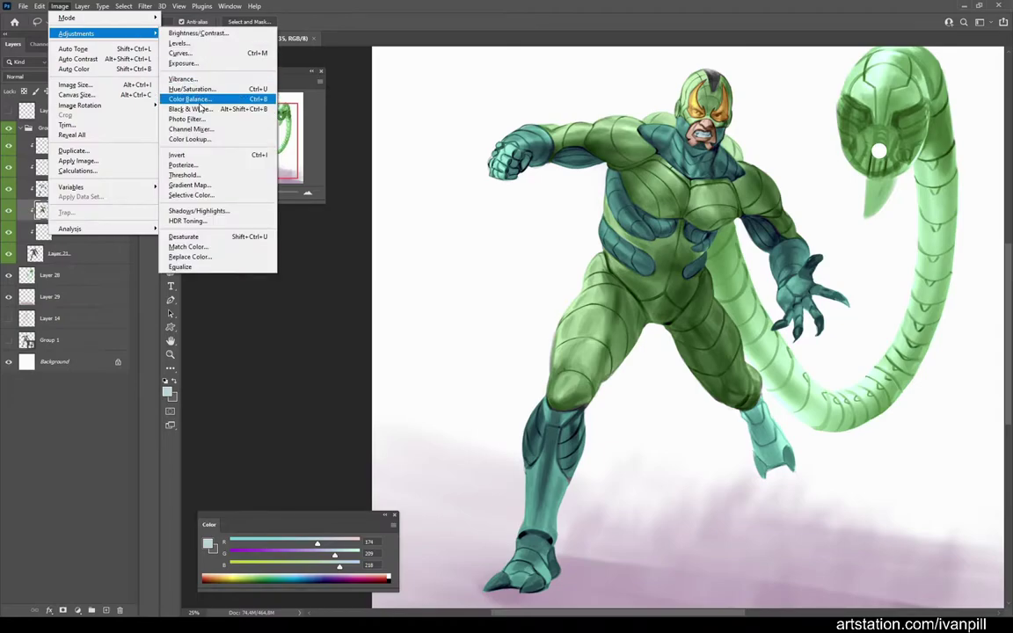
left_click(250, 195)
left_click(265, 350)
left_click(266, 353)
left_click(265, 350)
left_click(255, 387)
mouse_move(255, 378)
left_mouse_down()
mouse_move(236, 380)
mouse_move(244, 382)
left_mouse_up()
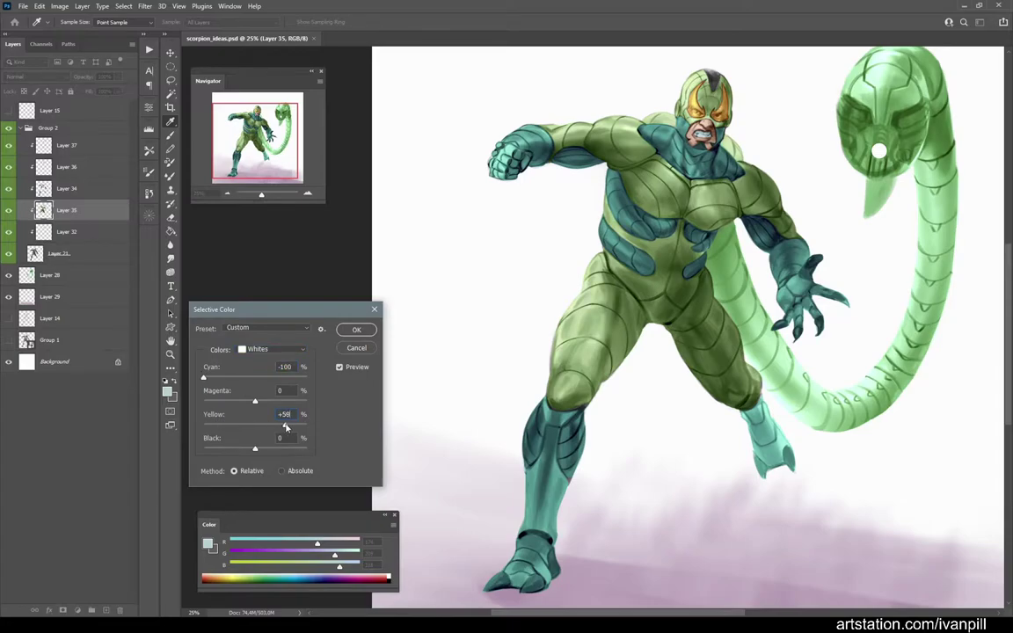
Step: Set Layer 35's Selective Color Blacks to cyan +100%, magenta +10% and black -20%, and apply the adjustment
left_click(265, 349)
left_click(255, 377)
left_click_drag(269, 401, 257, 402)
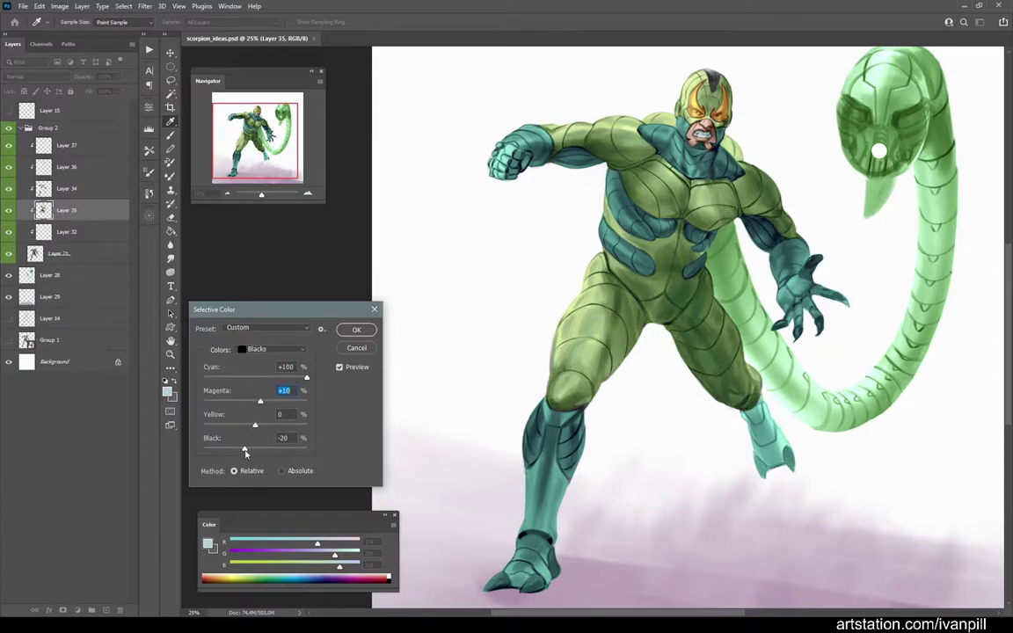
key("Return")
key("l")
key("ctrl+shift+h")
key("ctrl+shift+h")
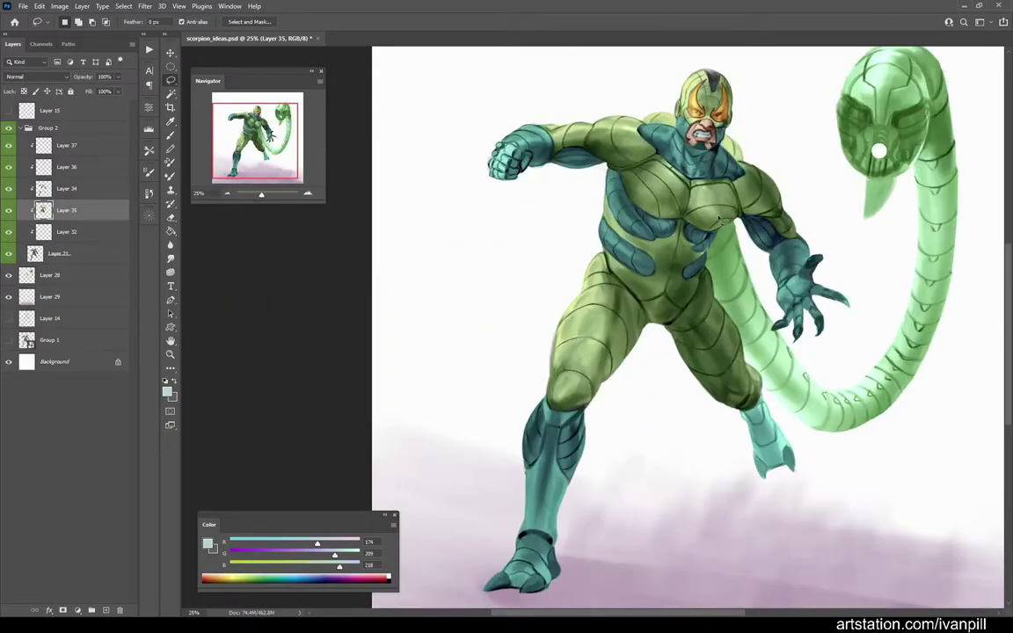
Step: Copy the merged figure within Layer 21's outline to a new layer above Group 2, and collapse Group 2 into one hidden layer
scroll(685, 202, "up", 5)
key("b")
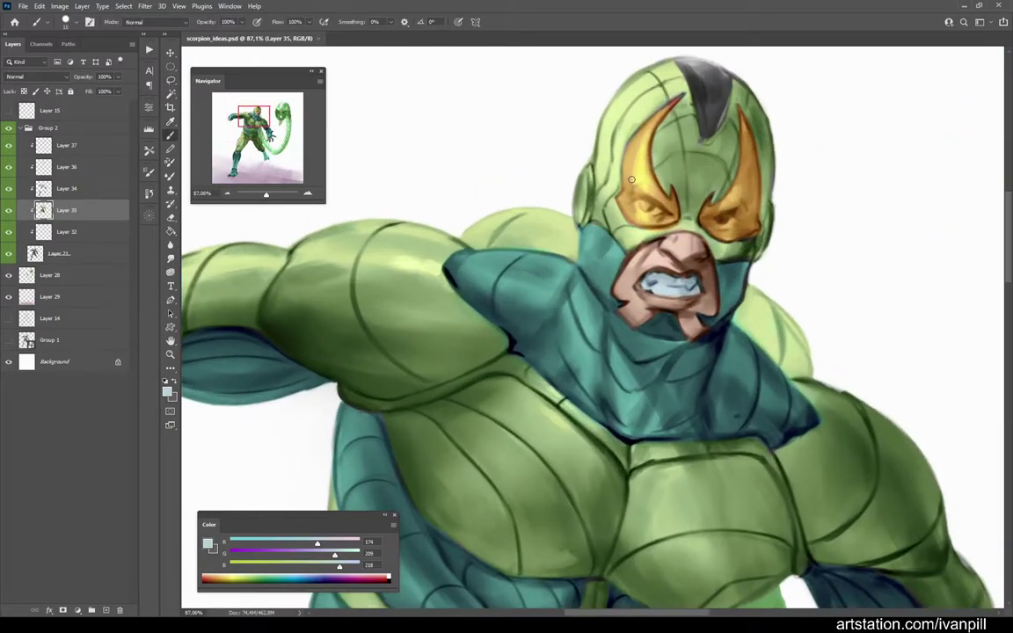
scroll(631, 179, "down", 5)
left_click(34, 253, "ctrl")
left_click(82, 130)
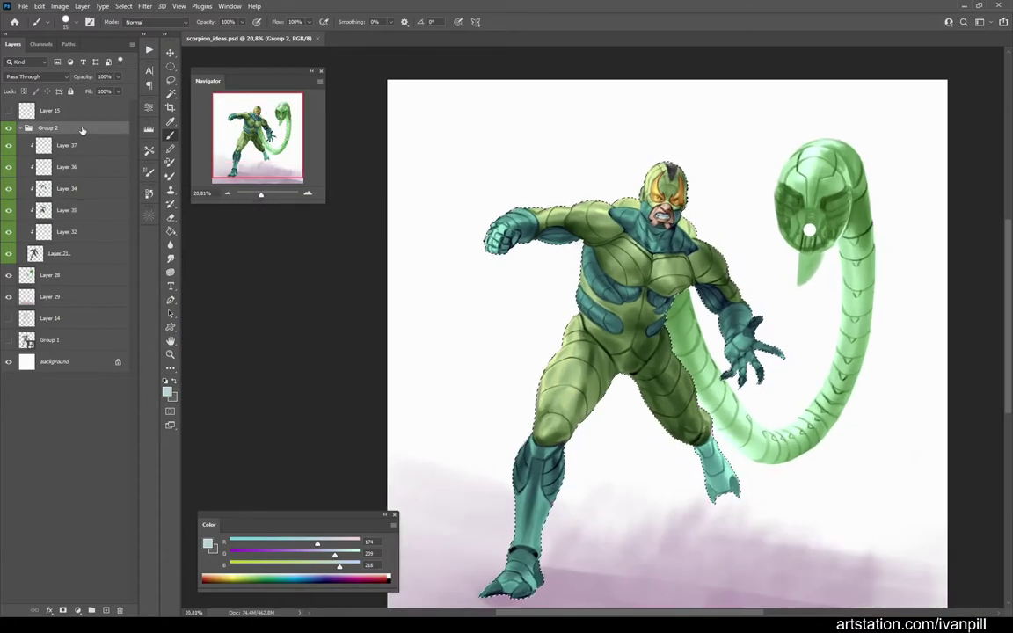
key("ctrl+shift+alt+e")
key("ctrl+d")
right_click(62, 153)
left_click(87, 185)
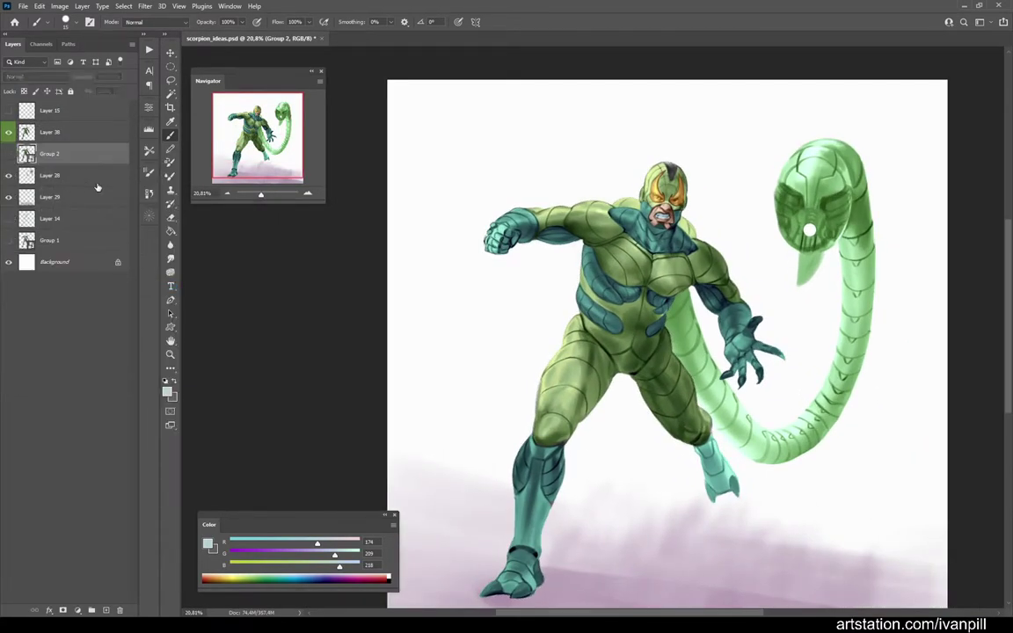
Step: On Layer 38, paint bright yellow highlights, RGB 255, 255, 77, on the mask's orange eye markings
scroll(663, 211, "up", 5)
key("alt+bracketright")
key("F5")
key("F5")
scroll(591, 228, "up", 2)
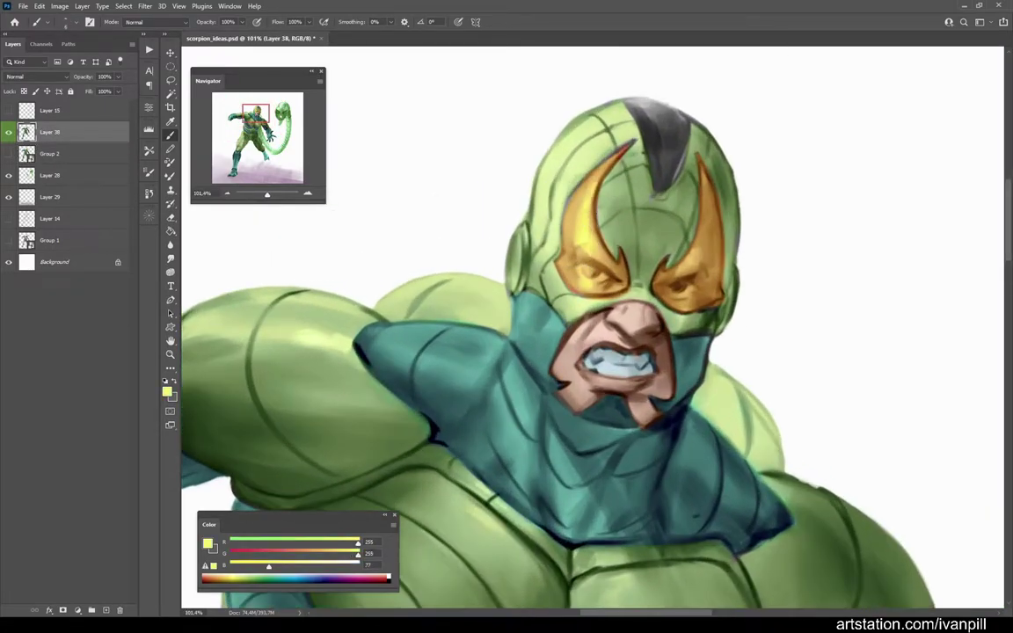
scroll(558, 140, "down", 5)
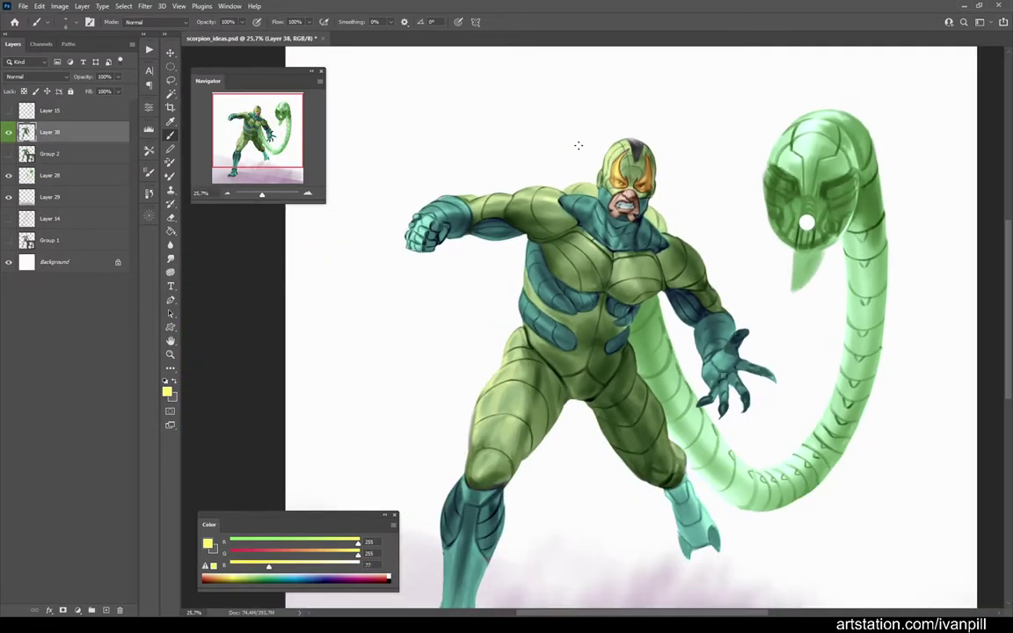
Step: Refine the edges and eyes of the orange mask markings with dark brown, RGB 125, 62, 1
scroll(545, 131, "up", 6)
left_click(545, 130, "alt")
key("F5")
key("F5")
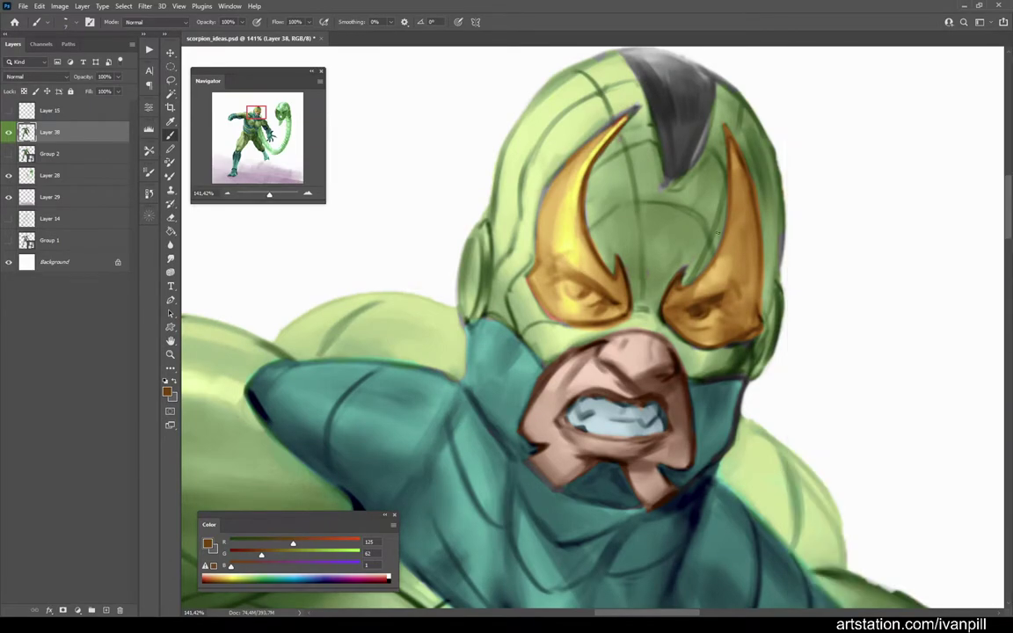
Step: Strengthen the mask's forehead lines between the eye markings with dark green, RGB 52, 93, 43
left_click(640, 312, "alt")
left_click(642, 302, "alt")
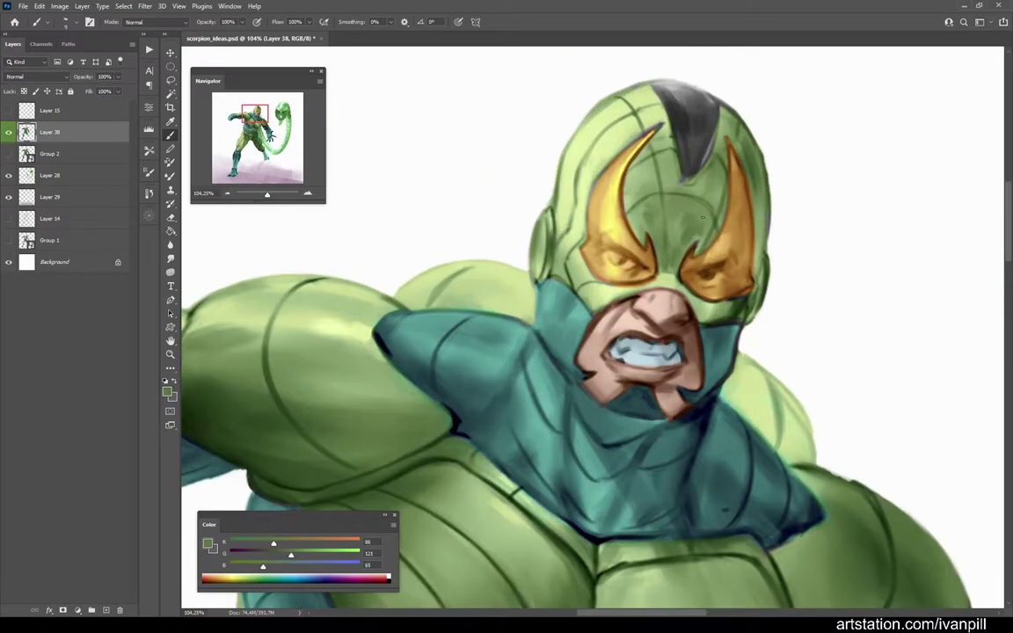
left_click_drag(266, 546, 253, 546)
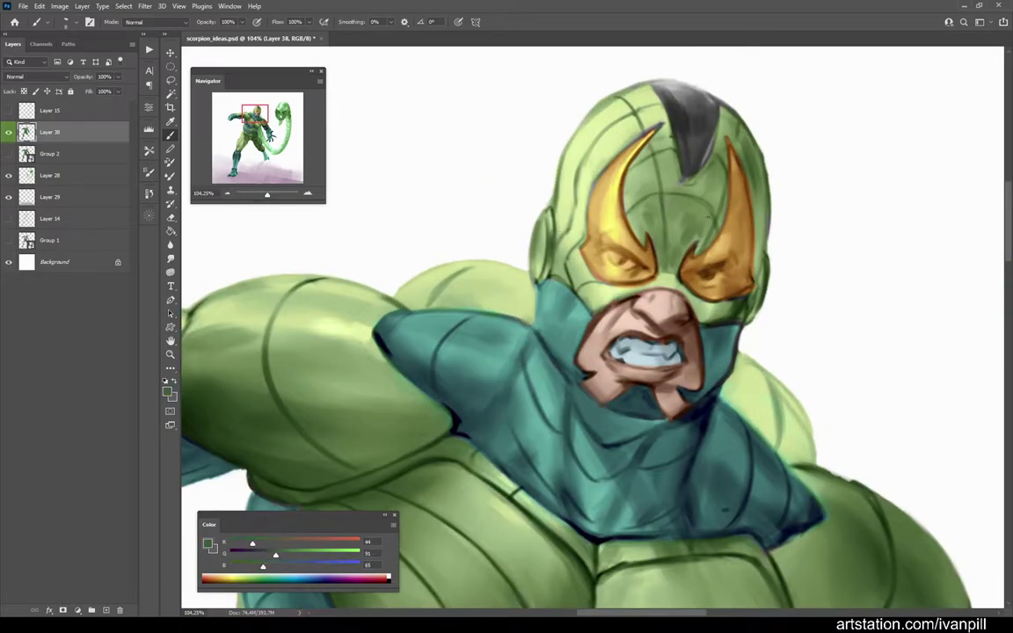
left_click(705, 216, "alt")
left_click(648, 178, "alt")
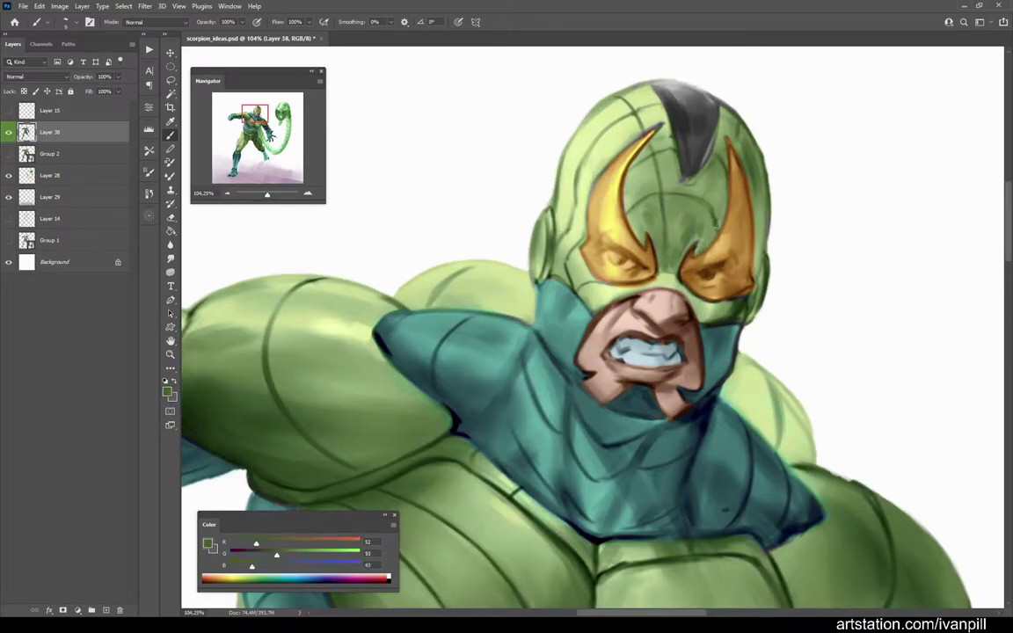
scroll(685, 363, "down", 5)
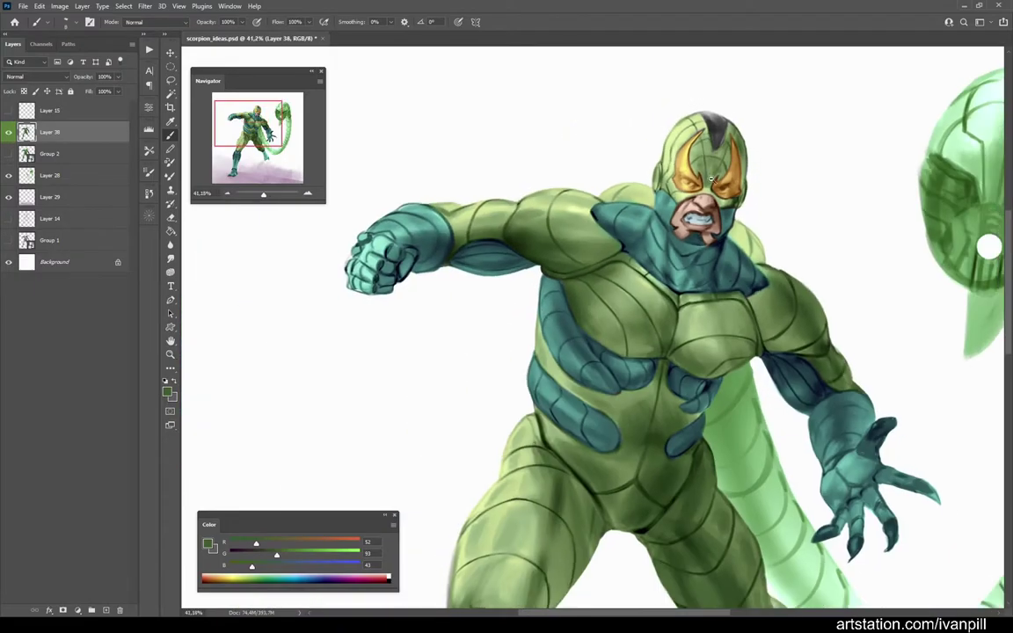
Step: Shade the mask's chin piece below the mouth with dark navy, RGB 0, 27, 58
scroll(686, 363, "up", 5)
left_click(686, 363, "alt")
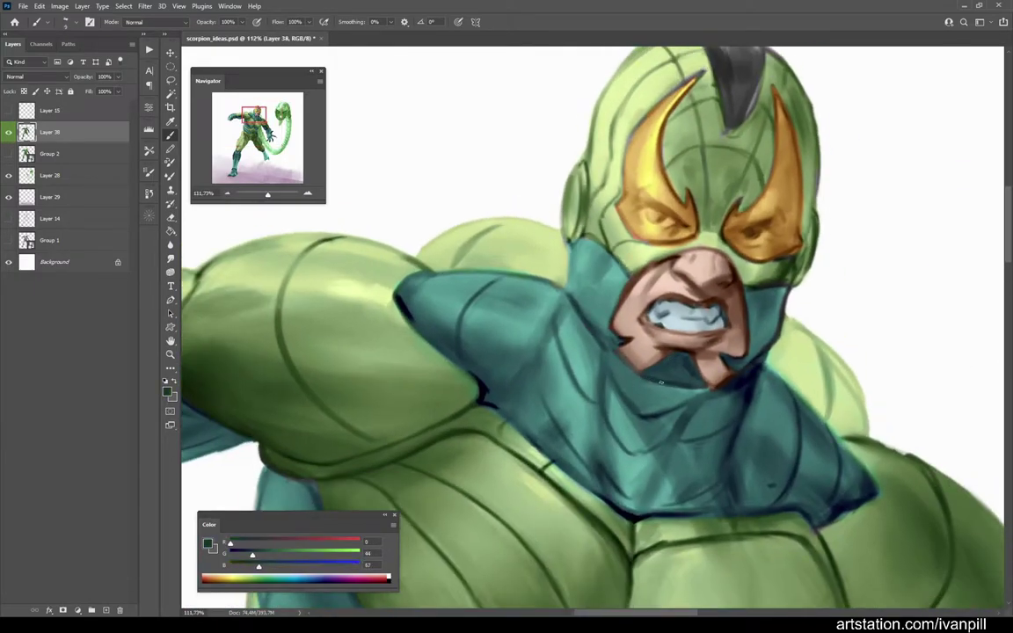
scroll(655, 378, "down", 5)
scroll(693, 372, "up", 6)
left_click(683, 350, "alt")
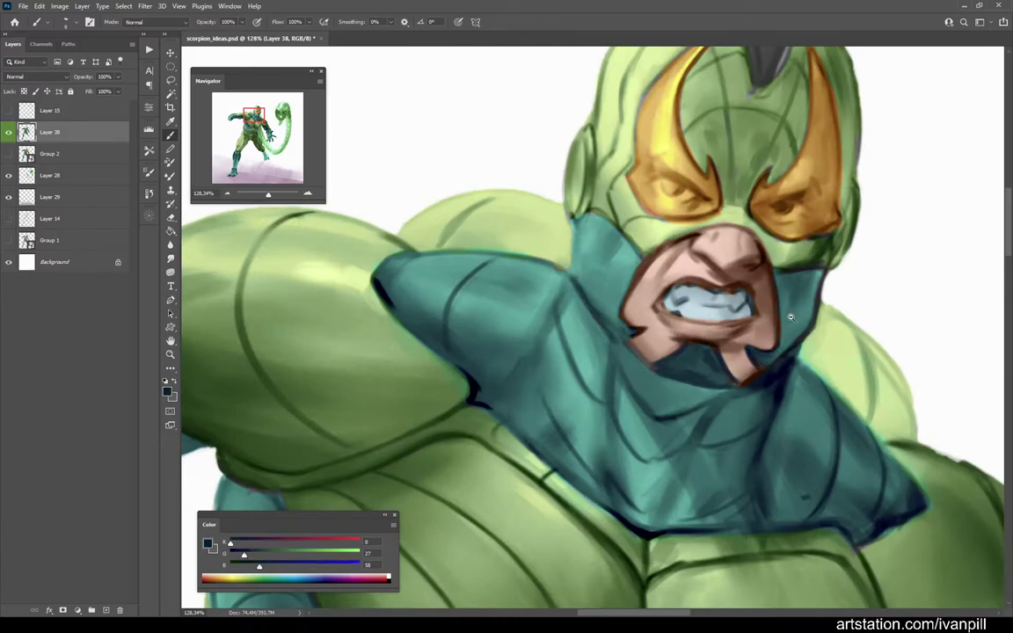
scroll(788, 324, "down", 5)
scroll(710, 330, "up", 9)
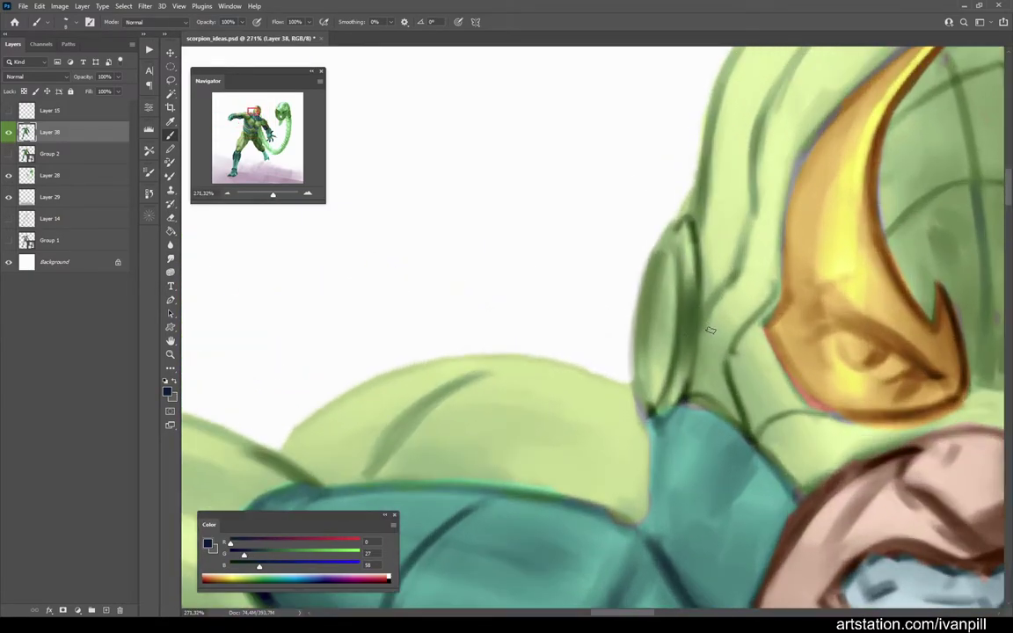
scroll(707, 223, "down", 5)
scroll(712, 132, "up", 4)
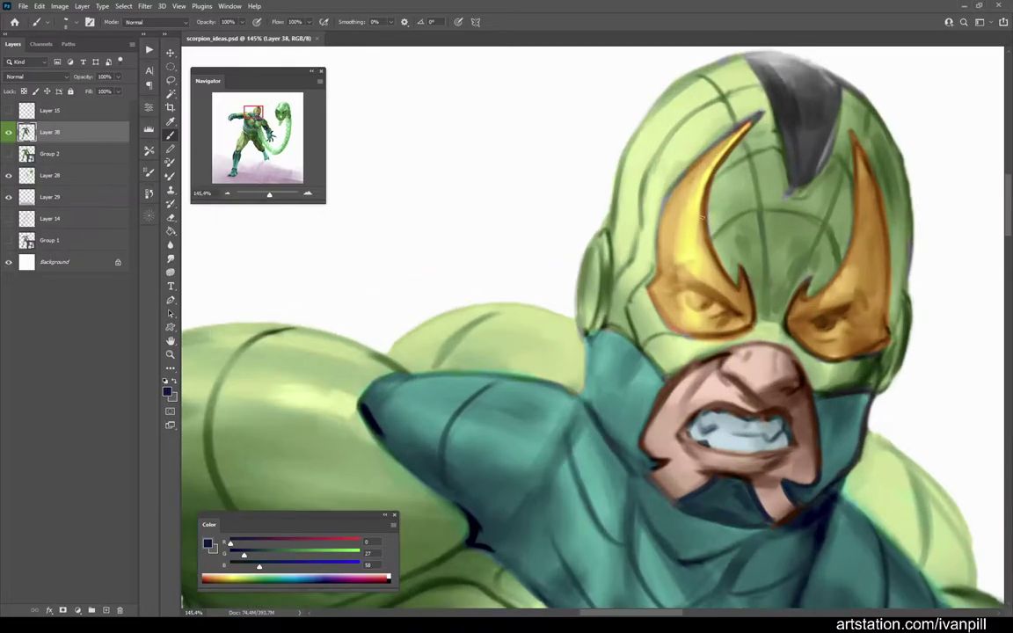
Step: Blend sampled light yellows, up to RGB 255, 242, 81, into the orange eye markings
scroll(712, 132, "down", 1)
left_click(632, 207, "alt")
left_click(633, 207, "alt")
left_click(655, 384, "alt")
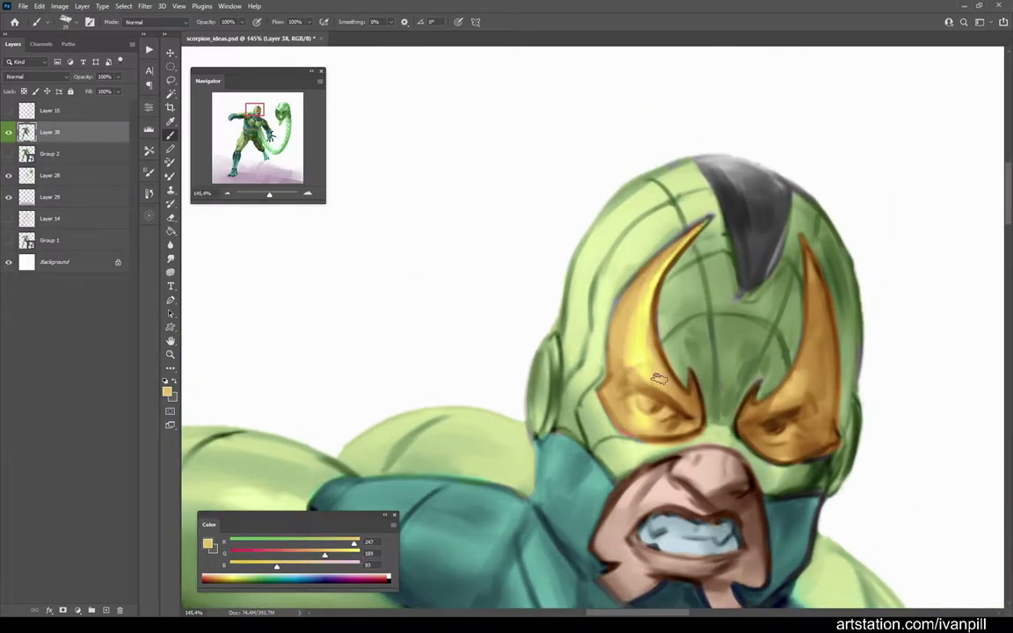
scroll(667, 314, "down", 1)
left_click(753, 373, "alt")
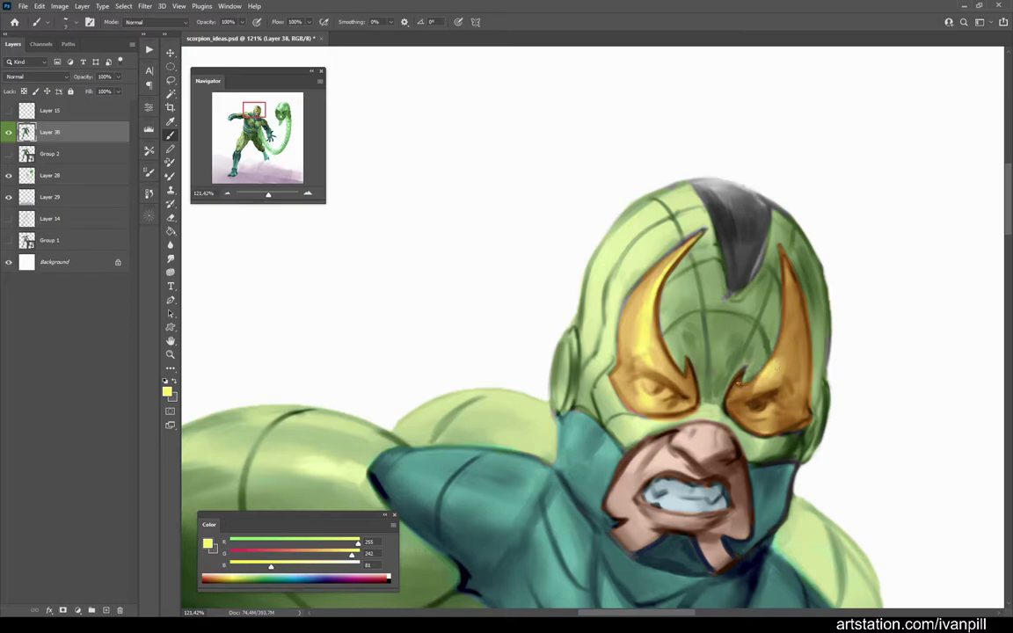
left_click(741, 386, "alt")
Step: Brighten the shaded-side eye marking with golden yellow, RGB 243, 214, 77
scroll(703, 352, "down", 3)
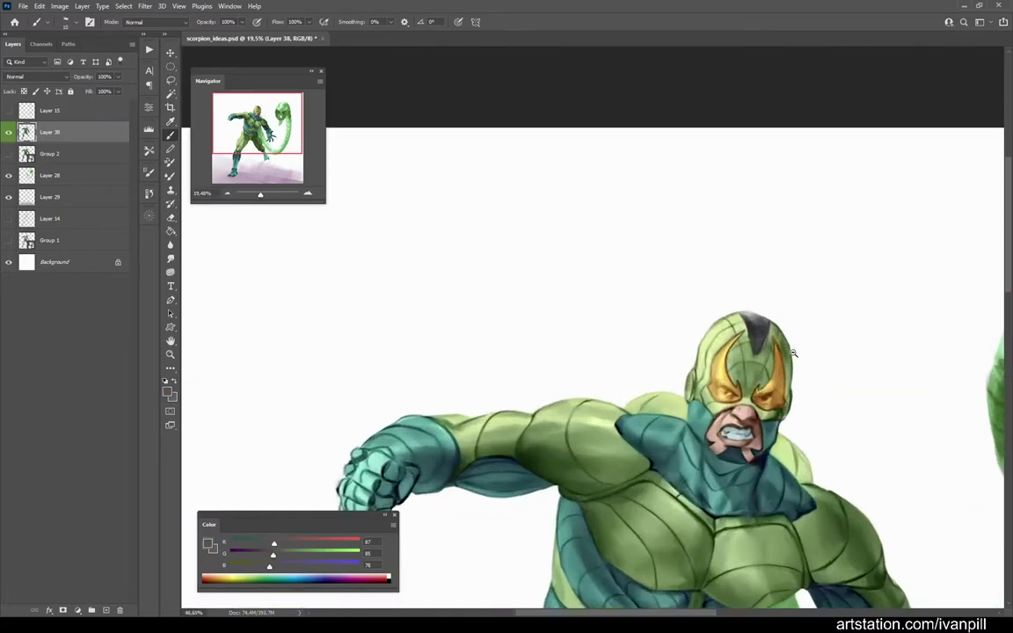
scroll(670, 361, "up", 4)
left_click(670, 361, "alt")
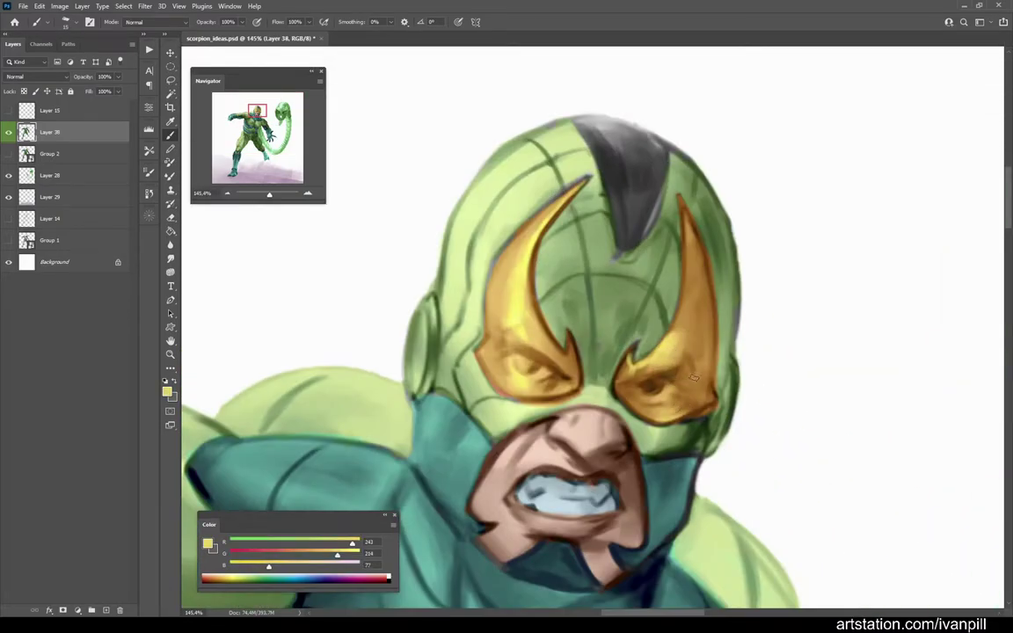
scroll(610, 339, "down", 3)
scroll(641, 414, "up", 3)
Step: Refine the mask's edge beneath the eye markings and around the nose with dark green
left_click(646, 427, "alt")
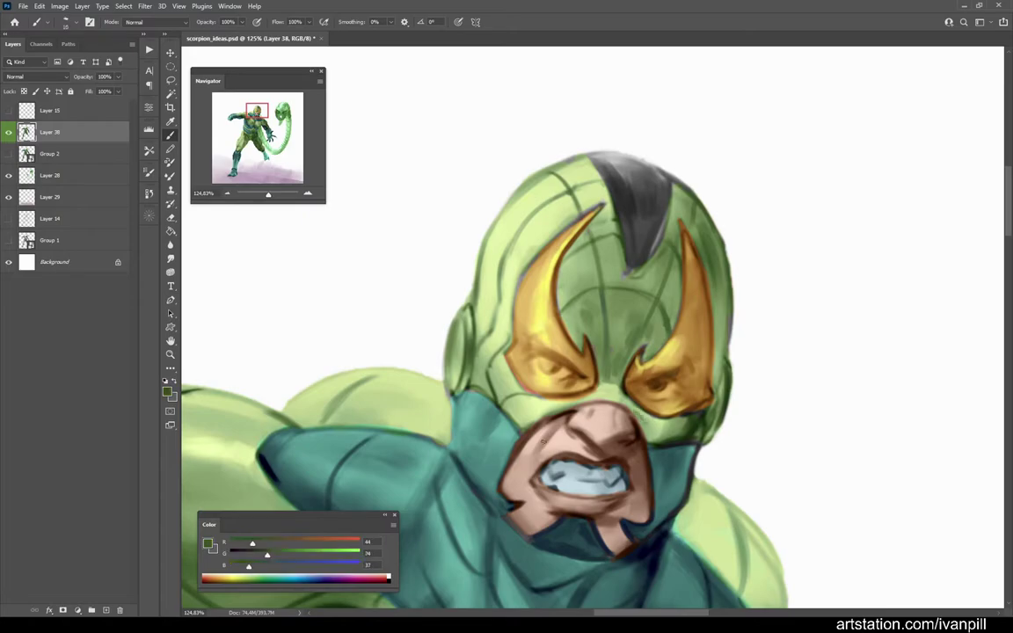
left_click(585, 383, "alt")
left_click(538, 355, "alt")
scroll(538, 355, "down", 3)
scroll(491, 450, "up", 3)
Step: Clean up the teal neck piece where it meets the jaw with teal, RGB 0, 108, 105
left_click(490, 450, "alt")
left_click(428, 391, "alt")
left_click(463, 434, "alt")
scroll(479, 344, "down", 3)
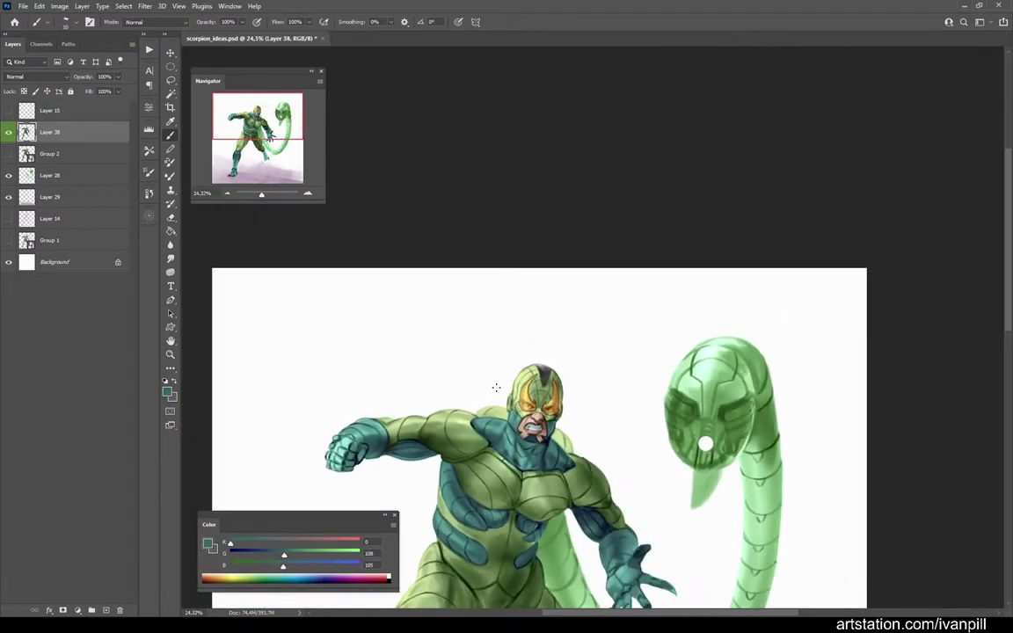
scroll(479, 343, "up", 4)
Step: Shade the mask's cheek panels with sampled greens and define their seams in dark green, RGB 49, 89, 40
left_click(580, 373, "alt")
left_click(595, 373, "alt")
scroll(561, 346, "down", 3)
scroll(600, 356, "up", 4)
left_click(638, 378, "alt")
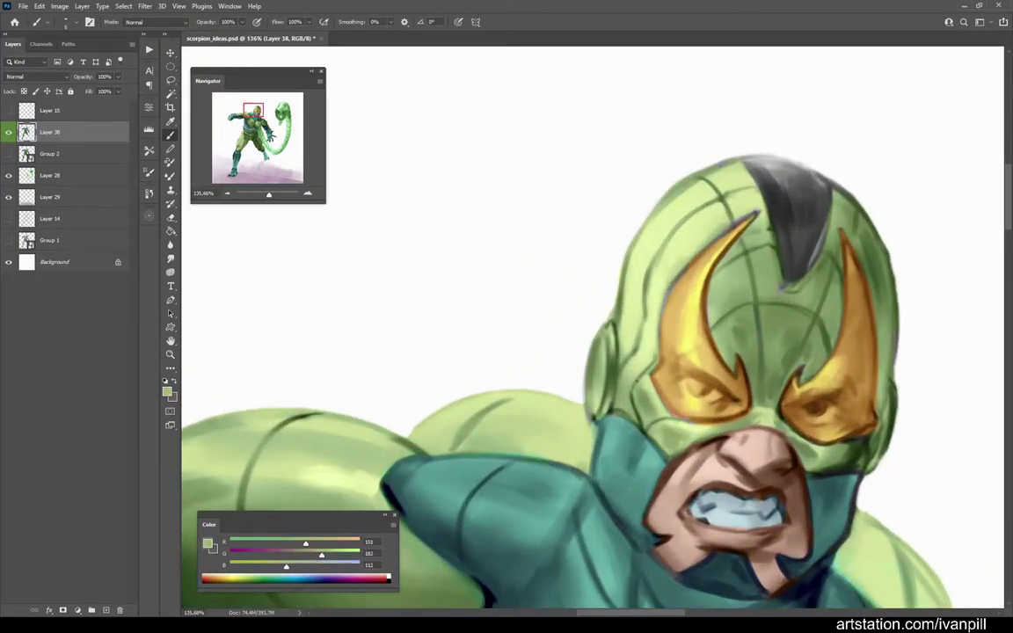
left_click(635, 410, "alt")
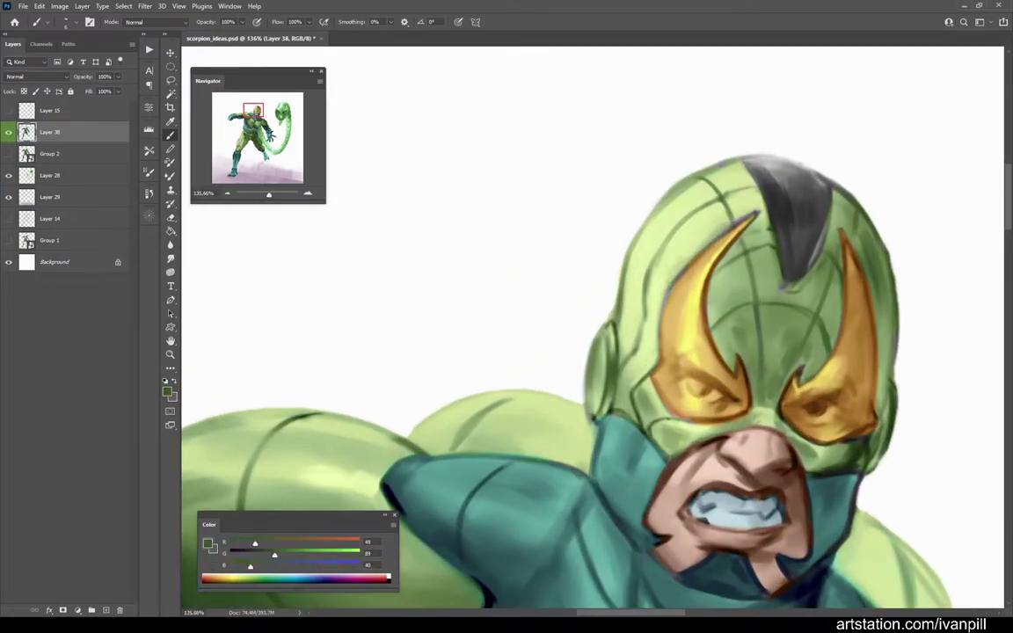
Step: Smooth the side of the mask near the ear with light green, RGB 144, 175, 114
scroll(673, 413, "up", 1)
left_click(637, 318, "alt")
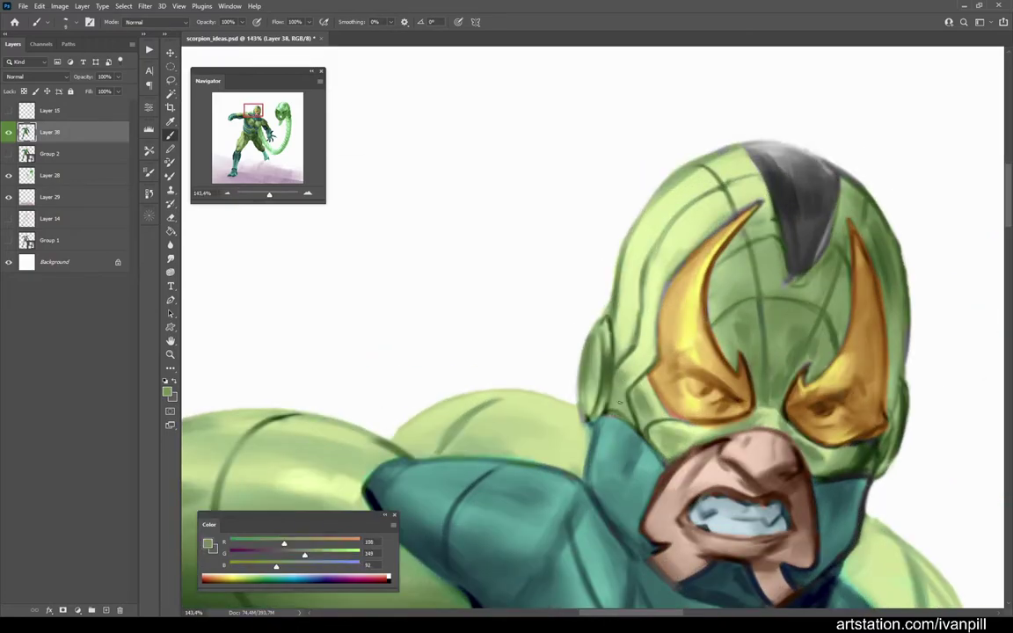
scroll(644, 315, "down", 1)
scroll(592, 282, "down", 6)
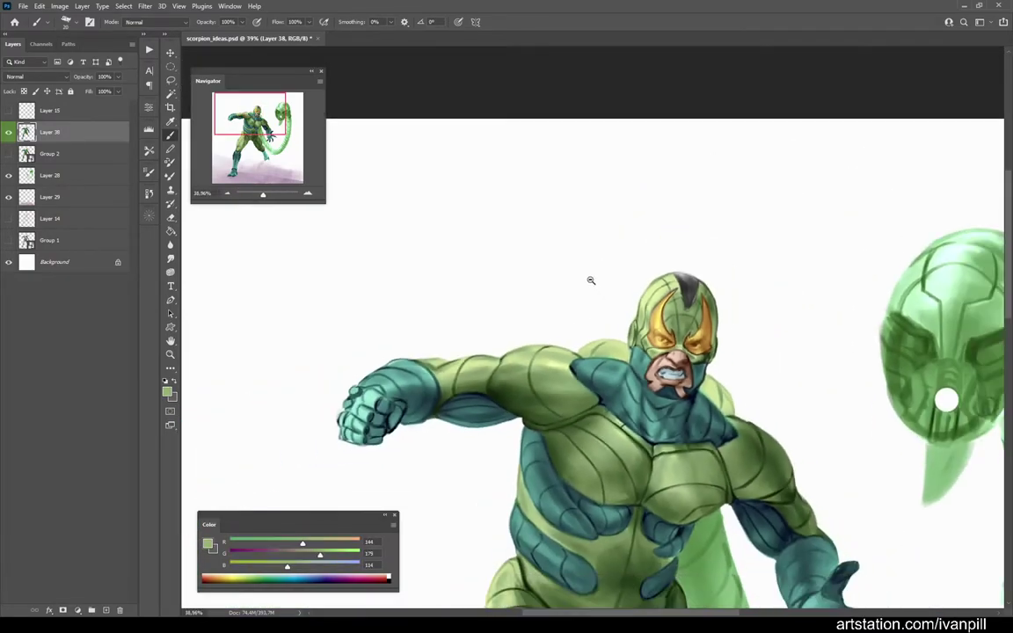
Step: Flip the canvas horizontally and repaint the green ear piece in teal shades, with RGB 25, 155, 139 for its lighter area
key("h")
scroll(710, 428, "up", 6)
left_click(711, 428, "alt")
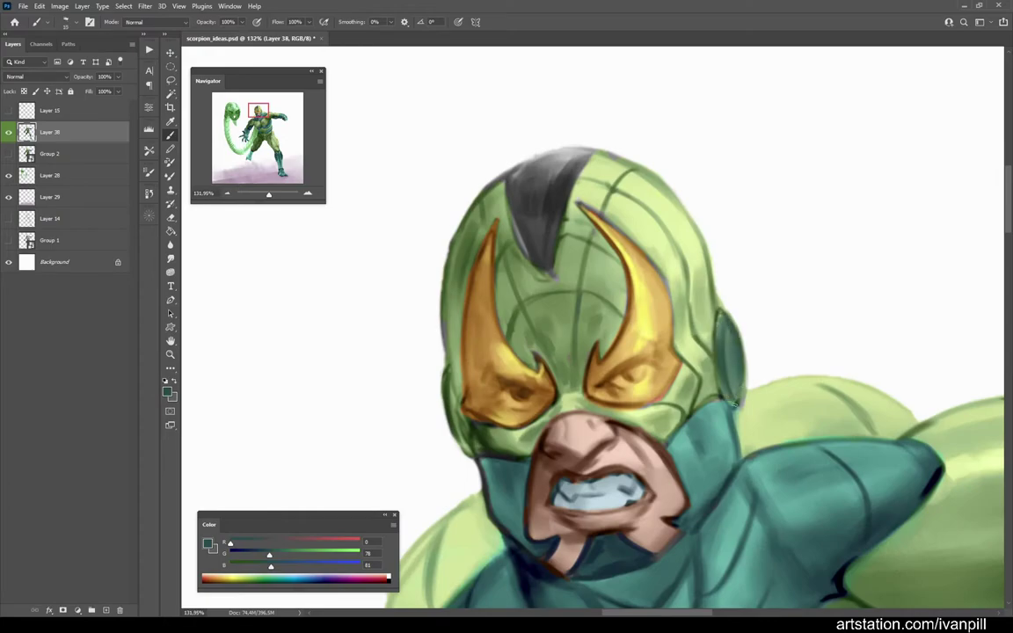
left_click_drag(733, 387, 730, 330)
left_click(735, 369, "alt")
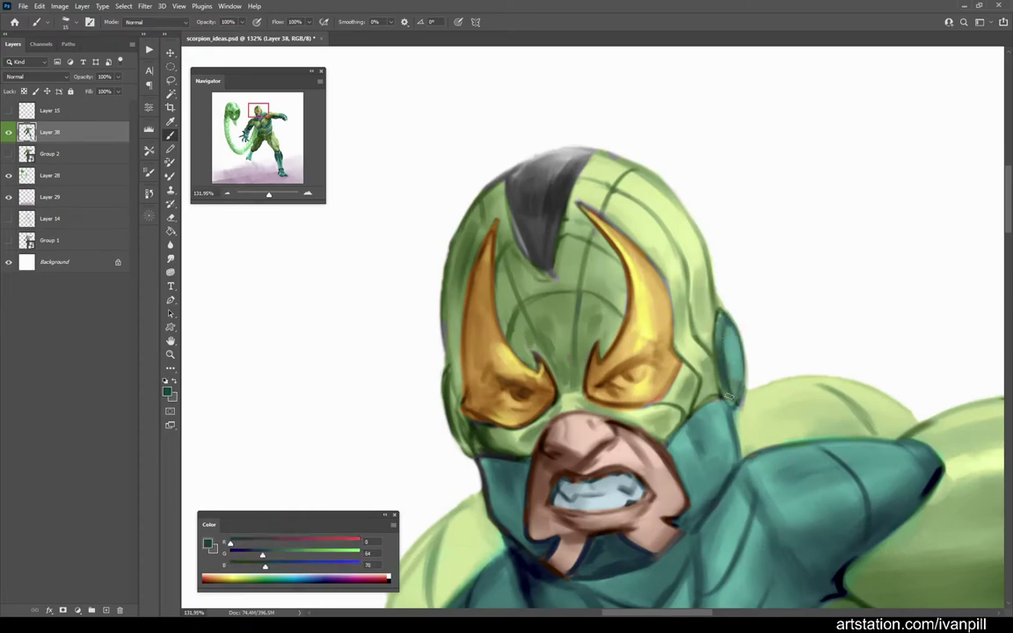
scroll(737, 318, "down", 5)
scroll(737, 318, "up", 5)
scroll(786, 400, "down", 5)
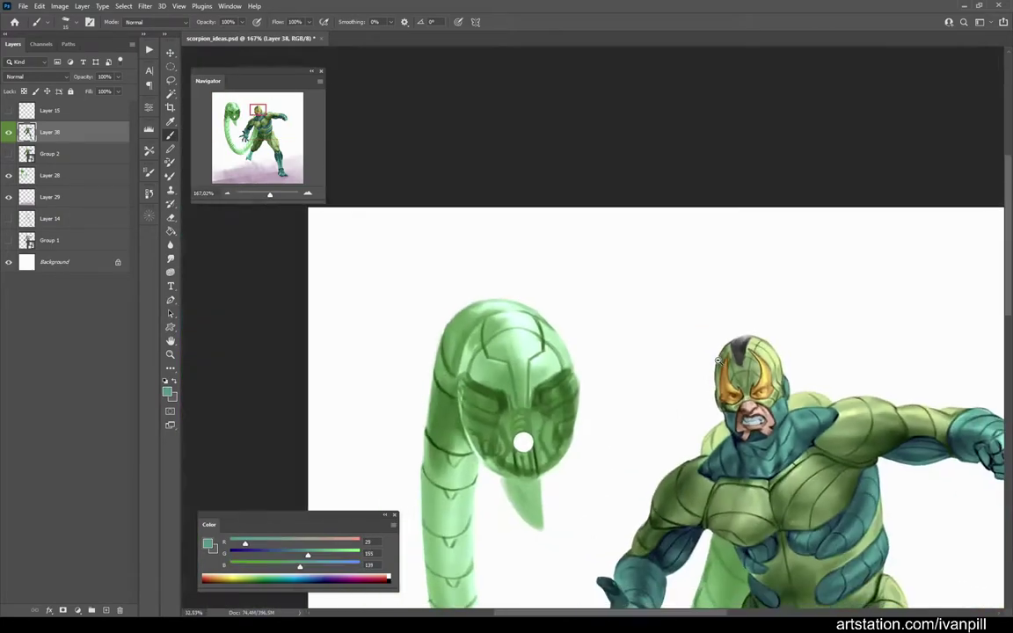
scroll(784, 413, "up", 4)
Step: Sharpen the mask's edge around the mouth opening with near-black blue, RGB 0, 18, 42
left_click(622, 477, "alt")
scroll(667, 471, "down", 2)
scroll(667, 471, "up", 2)
left_click(666, 466, "alt")
scroll(764, 508, "up", 2)
left_click(763, 506, "alt")
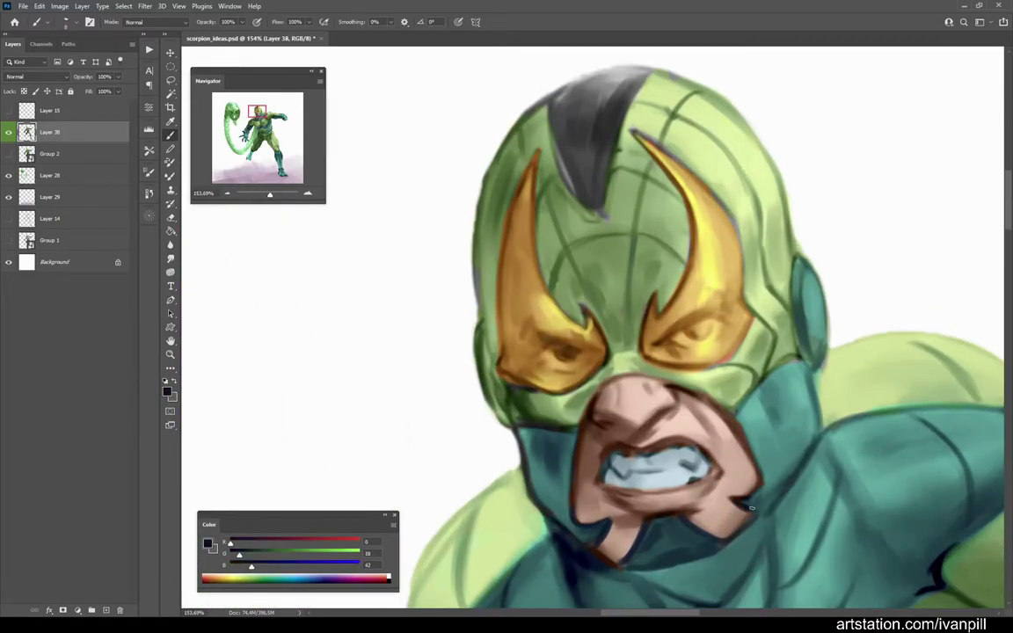
scroll(764, 508, "down", 3)
Step: Define the contours of the nose and mouth with dark brown, RGB 97, 49, 29
scroll(614, 299, "up", 4)
left_click(617, 343, "alt")
scroll(602, 336, "down", 2)
scroll(602, 336, "up", 3)
left_click(639, 240, "alt")
left_click(621, 249, "alt")
scroll(621, 249, "up", 1)
scroll(681, 200, "down", 4)
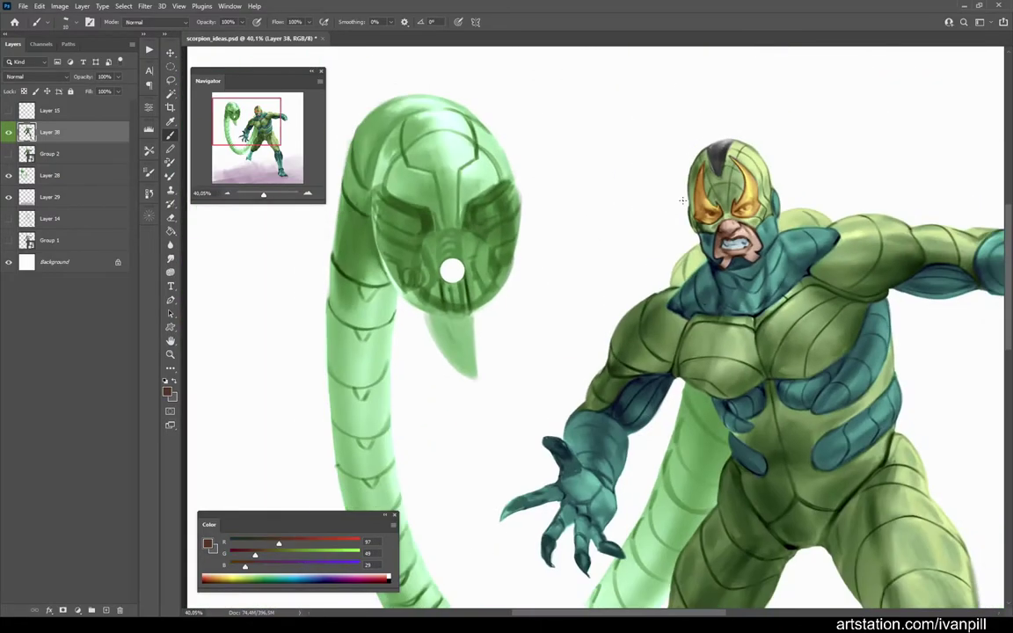
Step: Lighten the exposed cheek beside the nose with a pale skin tone, RGB 234, 207, 187
scroll(759, 220, "up", 4)
left_click(639, 242, "alt")
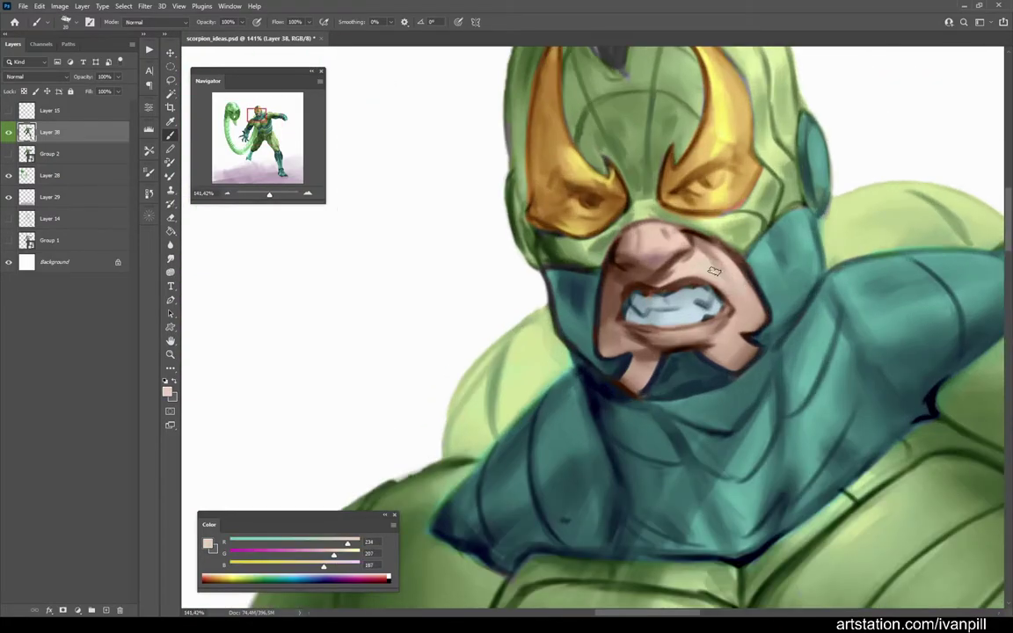
scroll(650, 246, "down", 4)
scroll(735, 337, "up", 4)
Step: Tint the shaded parts of the exposed face with muted blue-violet, RGB 78, 83, 132
left_click(753, 309, "alt")
left_click(707, 305, "alt")
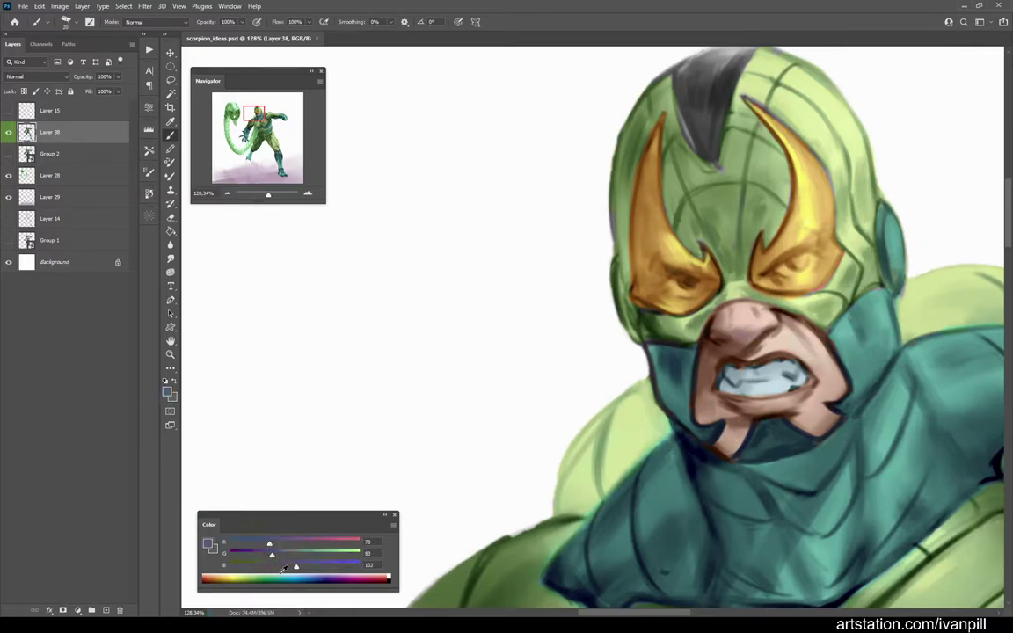
scroll(729, 312, "up", 2)
scroll(730, 312, "down", 3)
scroll(781, 320, "up", 3)
Step: Paint a light pink highlight, RGB 247, 199, 179, on the nose
left_click(781, 321, "alt")
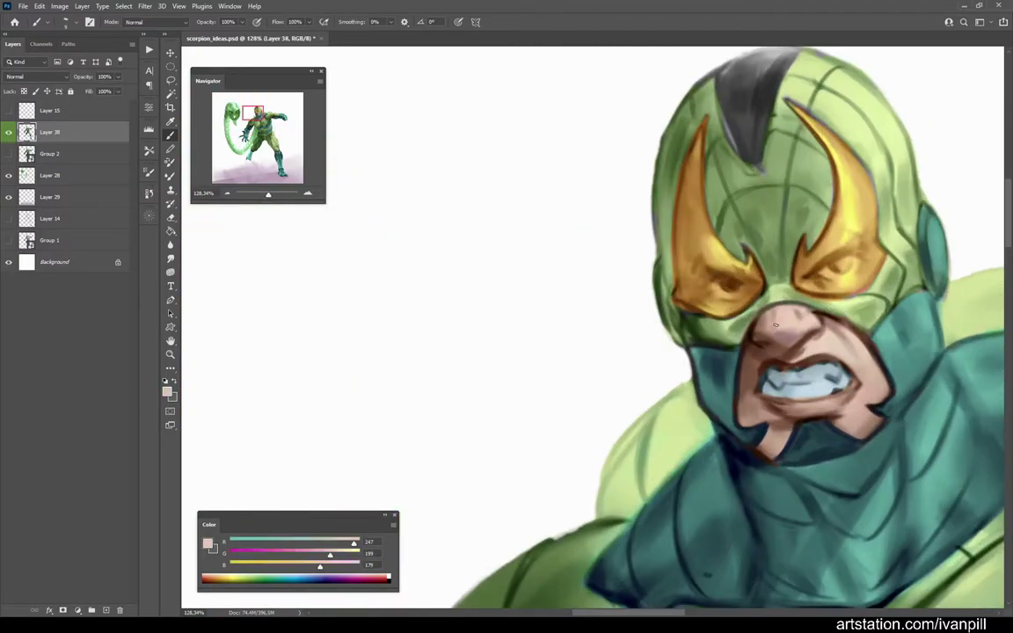
scroll(768, 323, "down", 4)
scroll(660, 283, "up", 3)
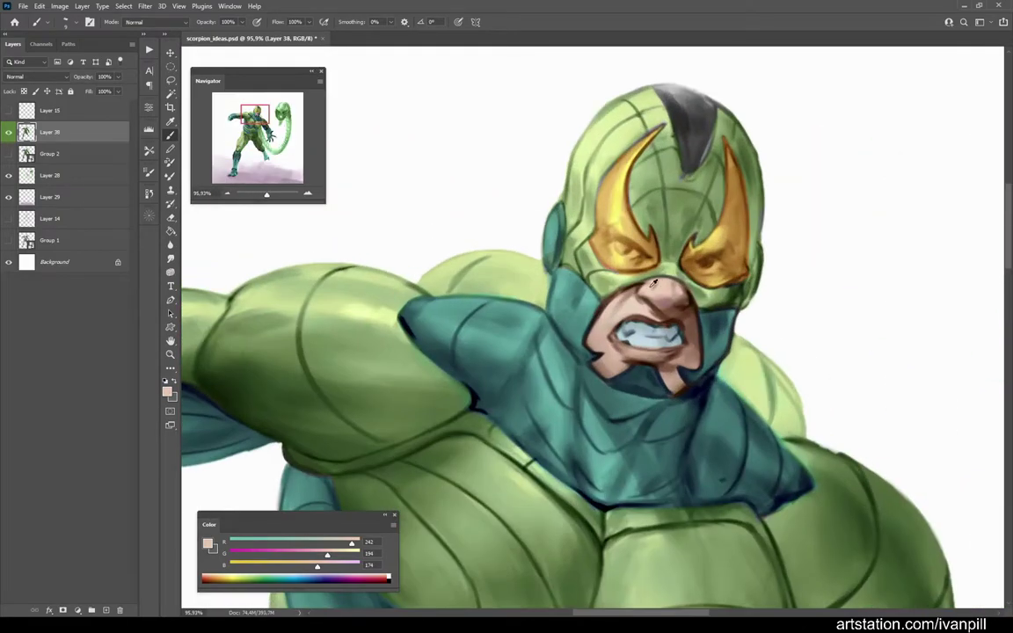
Step: Flip the canvas back horizontally and touch up the figure with pale off-white, RGB 232, 242, 237
left_click(267, 469, "alt")
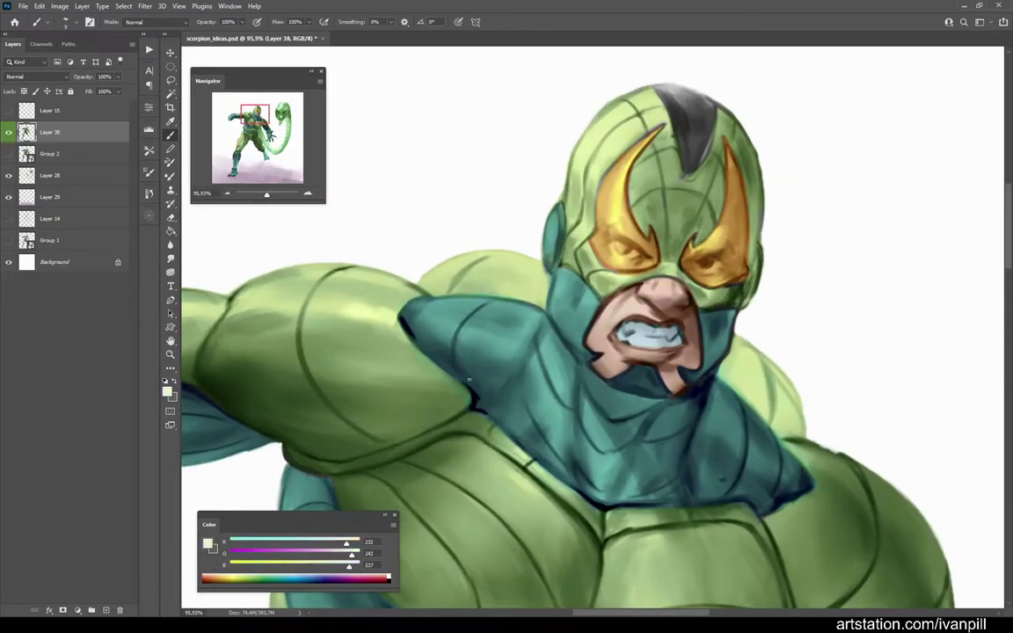
scroll(651, 289, "down", 3)
scroll(592, 226, "up", 3)
scroll(615, 255, "down", 4)
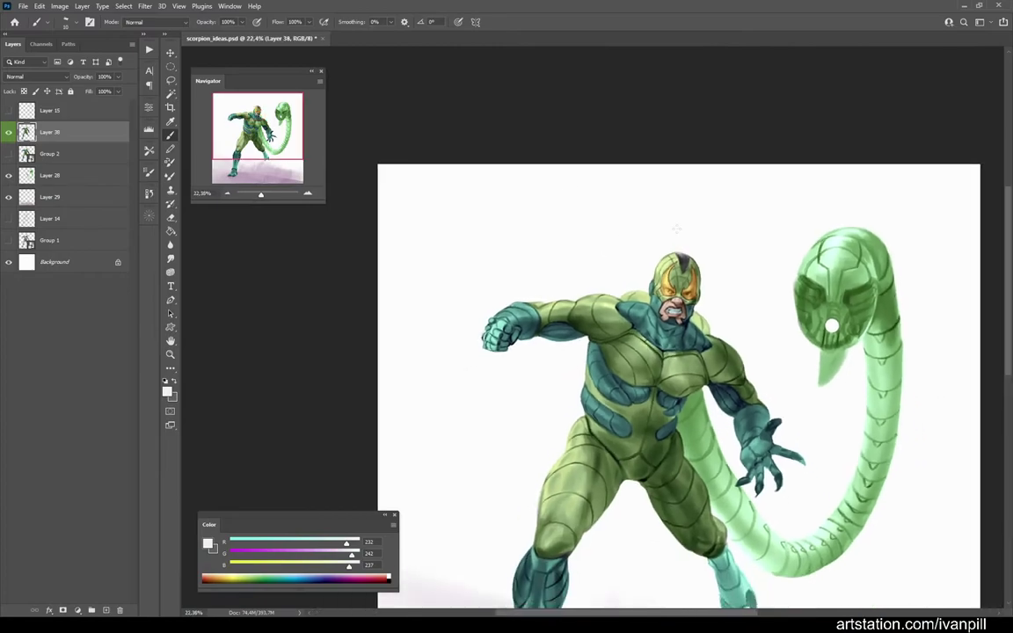
scroll(675, 278, "up", 4)
Step: Refine the eye marking's outline with reddish orange, RGB 187, 89, 37, and the adjoining mask with light green
left_click(644, 197, "alt")
left_click_drag(283, 542, 333, 542)
left_click(646, 249, "alt")
left_click(670, 263, "alt")
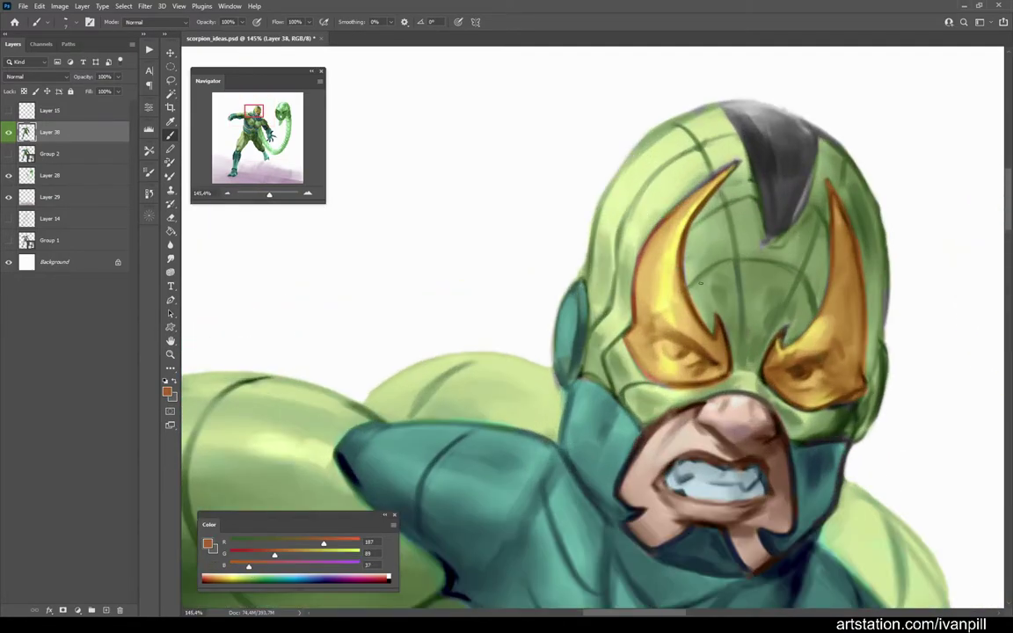
scroll(670, 263, "down", 3)
scroll(638, 310, "up", 3)
left_click(638, 310, "alt")
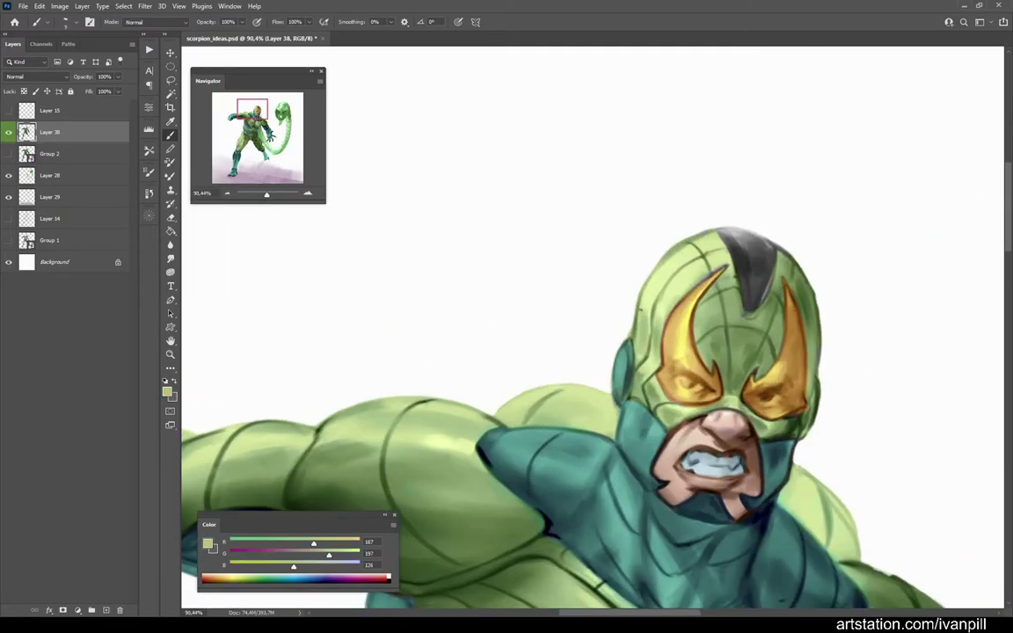
Step: Tint the grey stripe on top of the head dark blue, RGB 6, 53, 69, using the brush in Color mode
left_click(738, 277, "alt")
key("shift+alt+c")
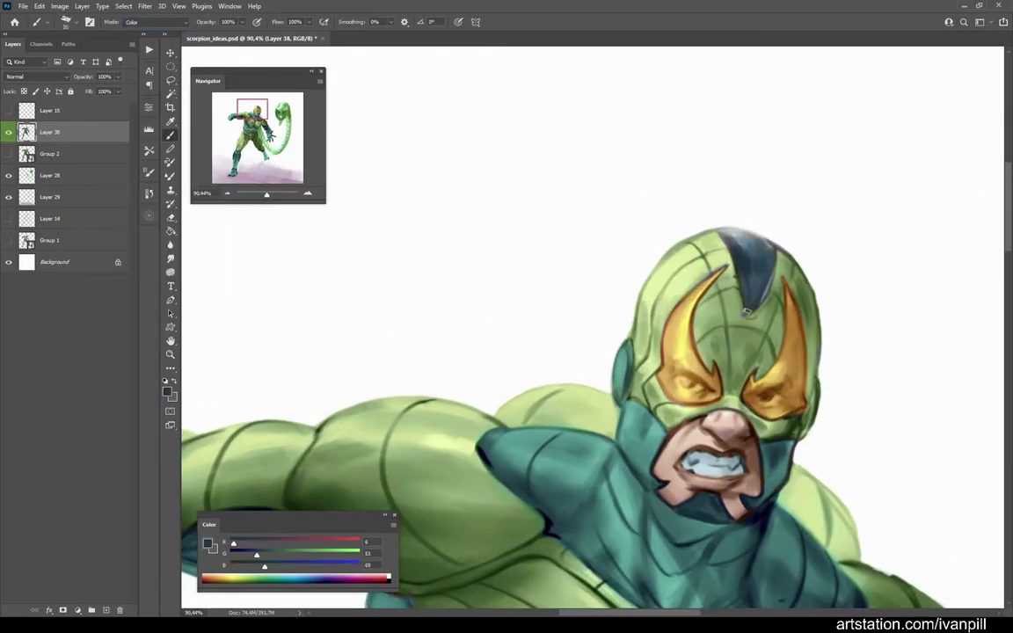
left_click(767, 273, "alt")
Step: Flip the canvas horizontally, sharpen the head stripe's tip with dark navy, and add grey-blue highlights in Normal mode
key("ctrl+shift+h")
left_click(723, 508, "alt")
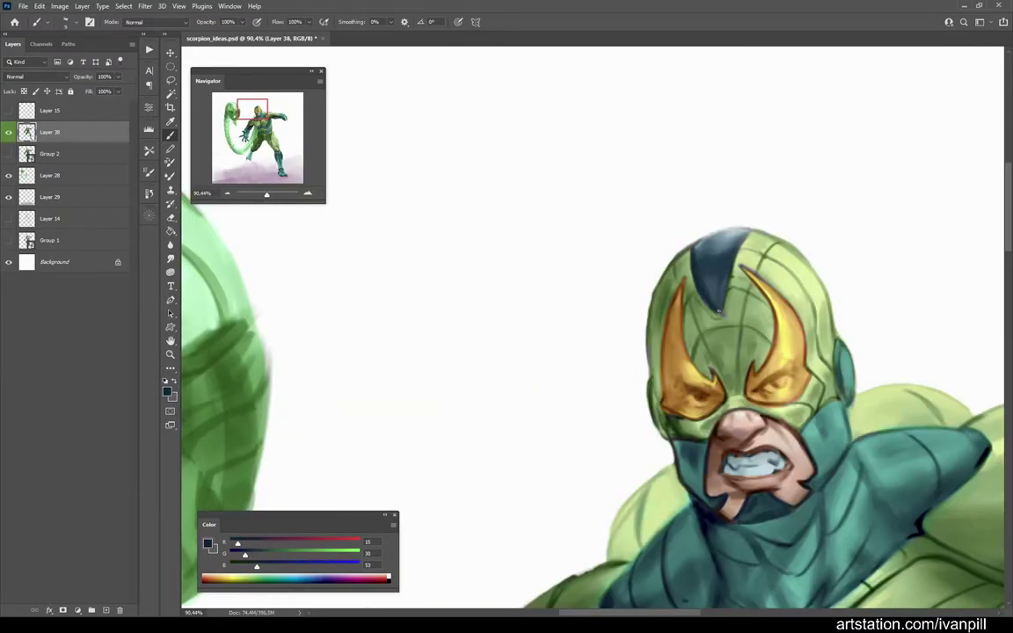
left_click(726, 313, "alt")
left_click(719, 247, "alt")
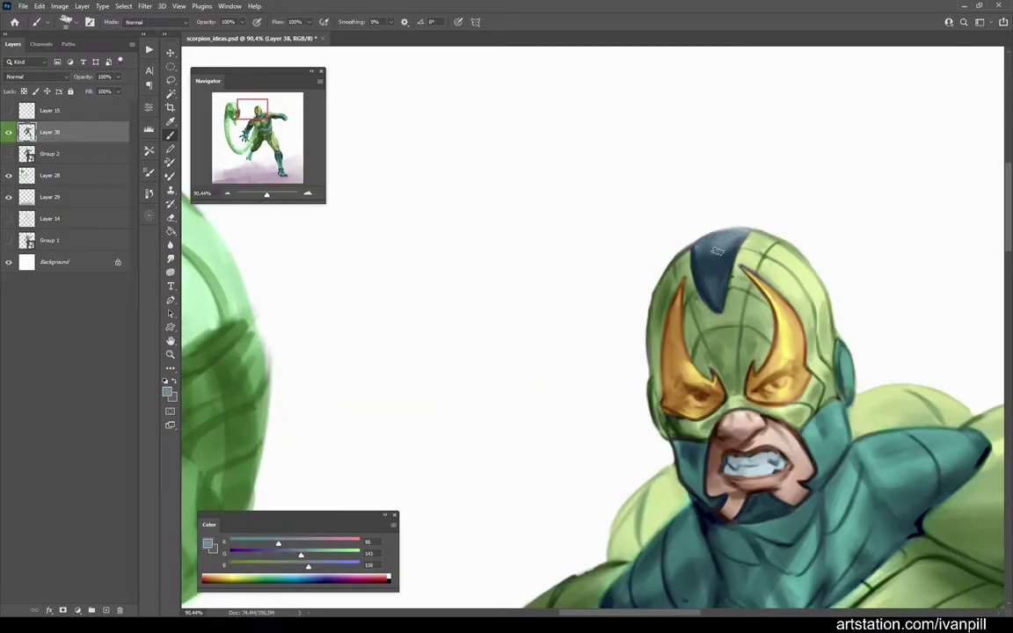
left_click_drag(719, 247, 747, 317)
Step: Repaint the lower part of the collar with teal, RGB 0, 108, 106, and dark teal, RGB 1, 46, 60
left_click(545, 369, "alt")
left_click_drag(547, 369, 651, 468)
left_click(687, 486, "alt")
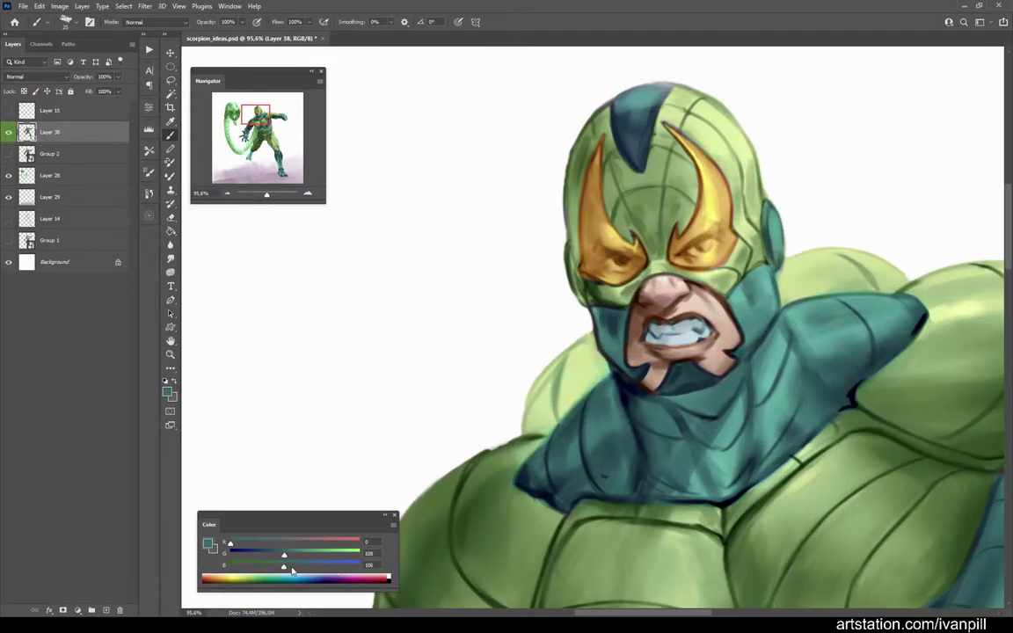
left_click_drag(684, 433, 712, 292)
left_click(717, 333, "alt")
left_click(670, 356, "alt")
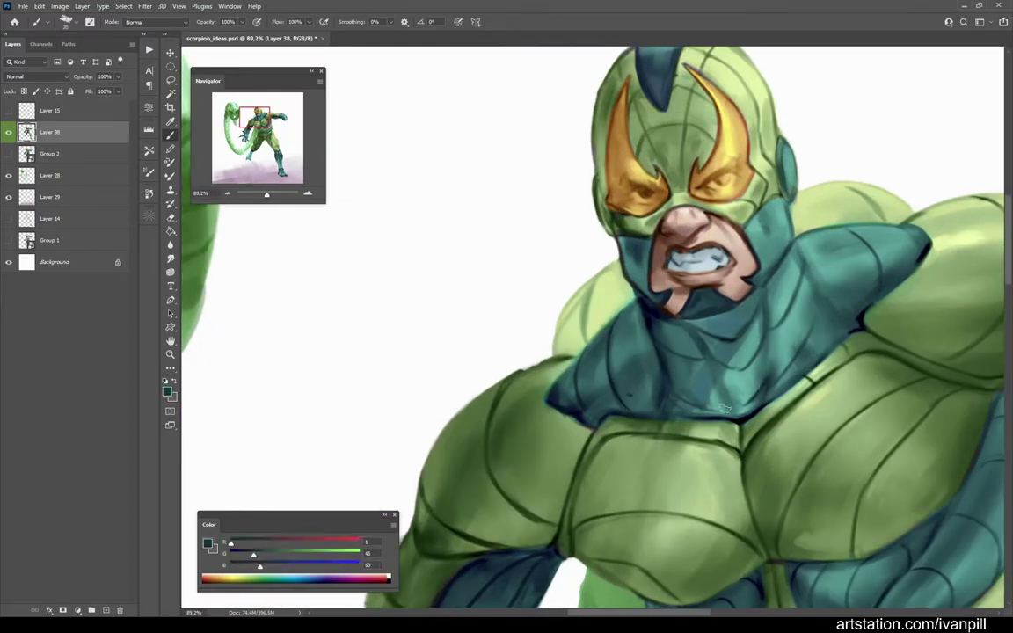
Step: Blend the collar's folds with sampled teal tones and touch up the adjoining green suit with RGB 77, 119, 65
left_click_drag(758, 400, 791, 334)
left_click(805, 306, "alt")
left_click_drag(811, 285, 717, 332)
left_click(716, 332, "alt")
scroll(791, 318, "down", 2)
left_click(743, 299, "alt")
scroll(743, 303, "down", 1)
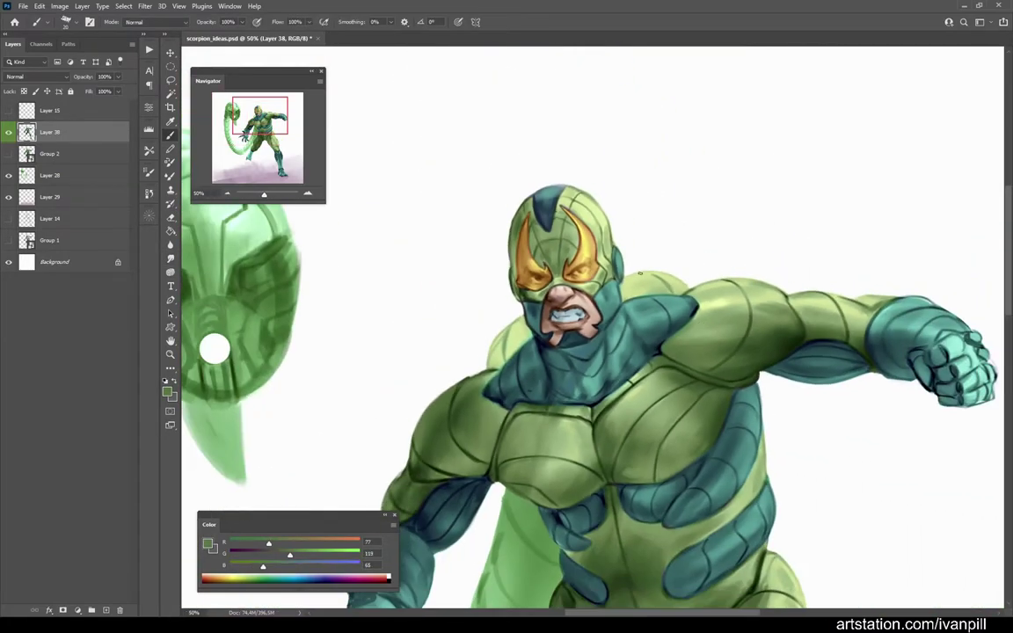
Step: Brighten the collar's pointed flap over the shoulder with bright teal, RGB 7, 176, 149
scroll(616, 286, "up", 3)
left_click(571, 299, "alt")
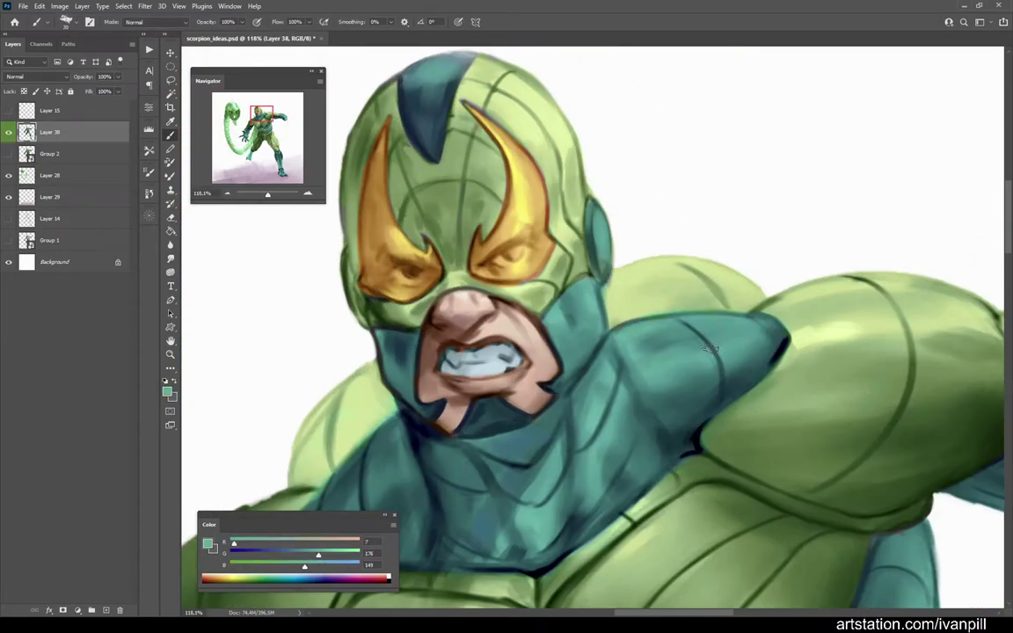
scroll(766, 331, "down", 2)
scroll(737, 229, "up", 2)
scroll(737, 229, "down", 2)
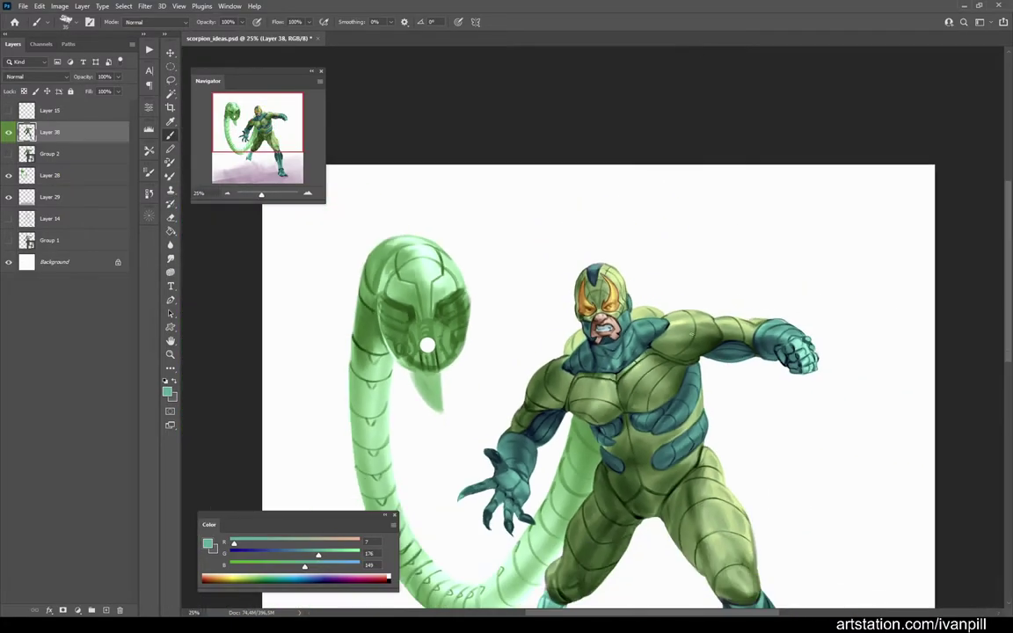
Step: Deepen the shading on the outstretched arm's teal underside with dark teal, RGB 0, 56, 65
scroll(823, 325, "up", 3)
left_click(824, 324, "alt")
left_click(832, 378, "alt")
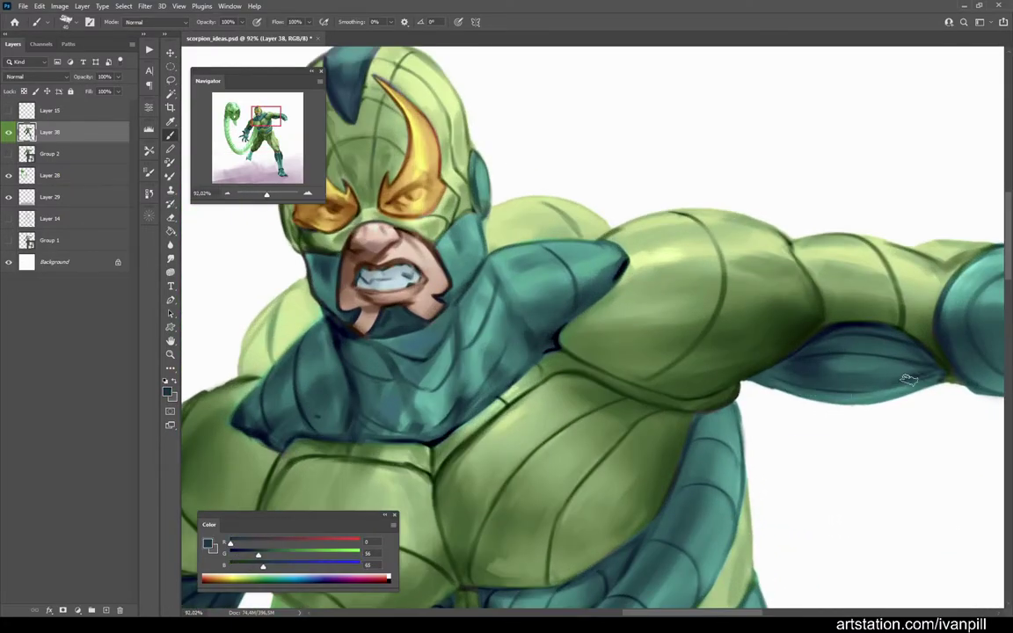
scroll(827, 323, "down", 2)
scroll(827, 323, "down", 2)
scroll(768, 235, "up", 3)
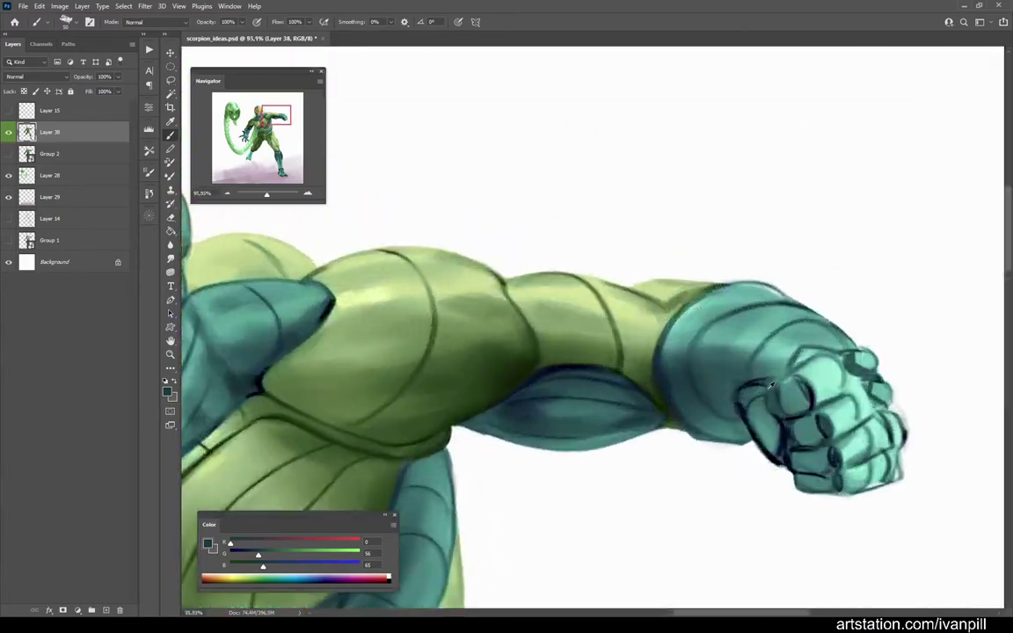
Step: Refine the outstretched forearm and fist with sampled teal tones and light teal highlights, RGB 81, 212, 191
left_click(779, 357, "alt")
scroll(673, 307, "down", 2)
scroll(673, 308, "up", 1)
left_click(608, 336, "alt")
left_click(672, 376, "alt")
scroll(695, 375, "down", 4)
scroll(633, 371, "up", 4)
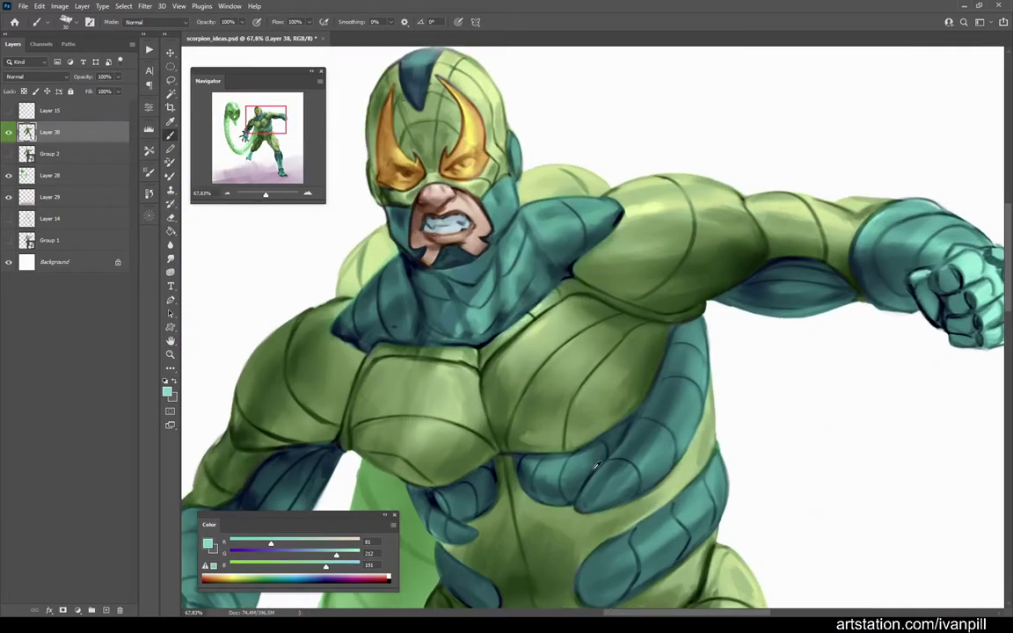
Step: Touch up the blue rib bands and highlight the chest plate above them with light green, RGB 200, 222, 142
left_click(628, 423, "alt")
scroll(637, 400, "down", 1)
left_click(597, 335, "alt")
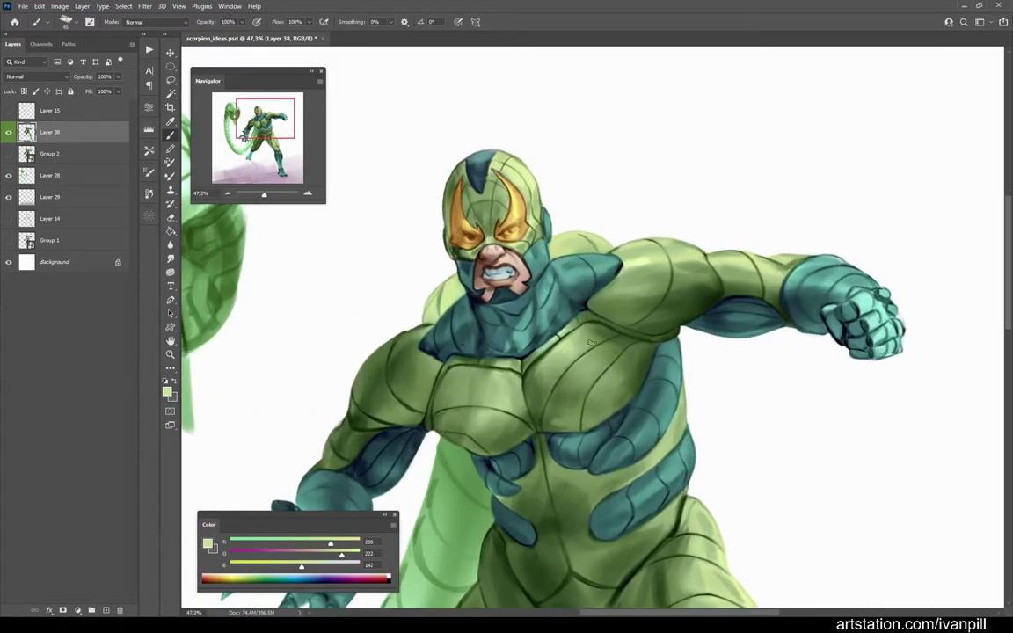
scroll(586, 373, "down", 1)
left_click(595, 355, "alt")
left_click(595, 355, "alt")
Step: Smooth the lower chest plate's shading with mid greens, RGB 108, 142, 96 and RGB 106, 140, 85
scroll(595, 355, "up", 1)
scroll(609, 270, "down", 4)
scroll(642, 353, "up", 4)
left_click(642, 352, "alt")
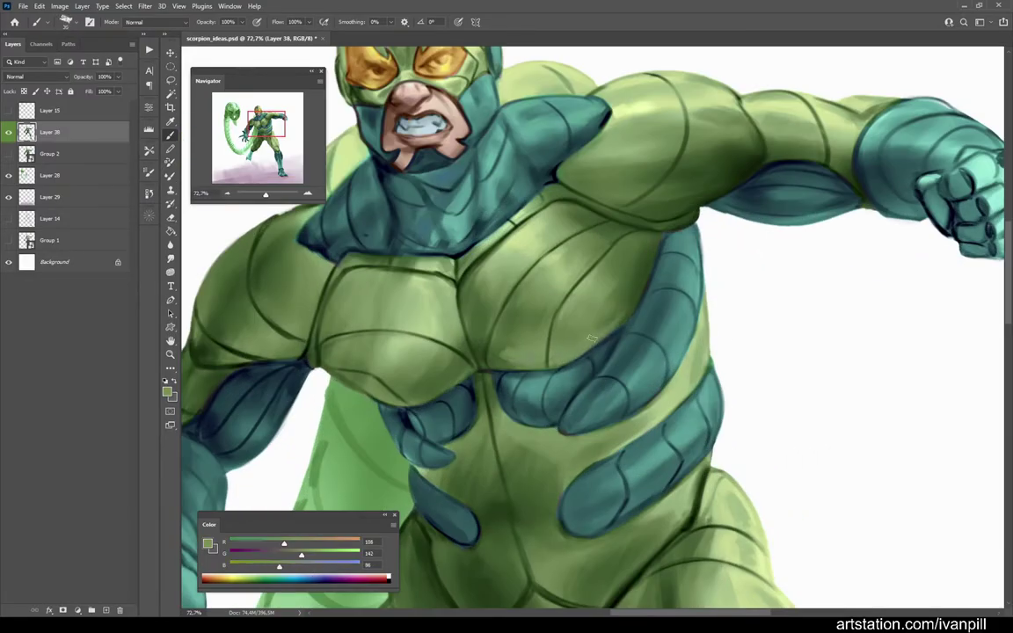
scroll(597, 335, "up", 1)
scroll(494, 354, "down", 4)
scroll(481, 305, "up", 4)
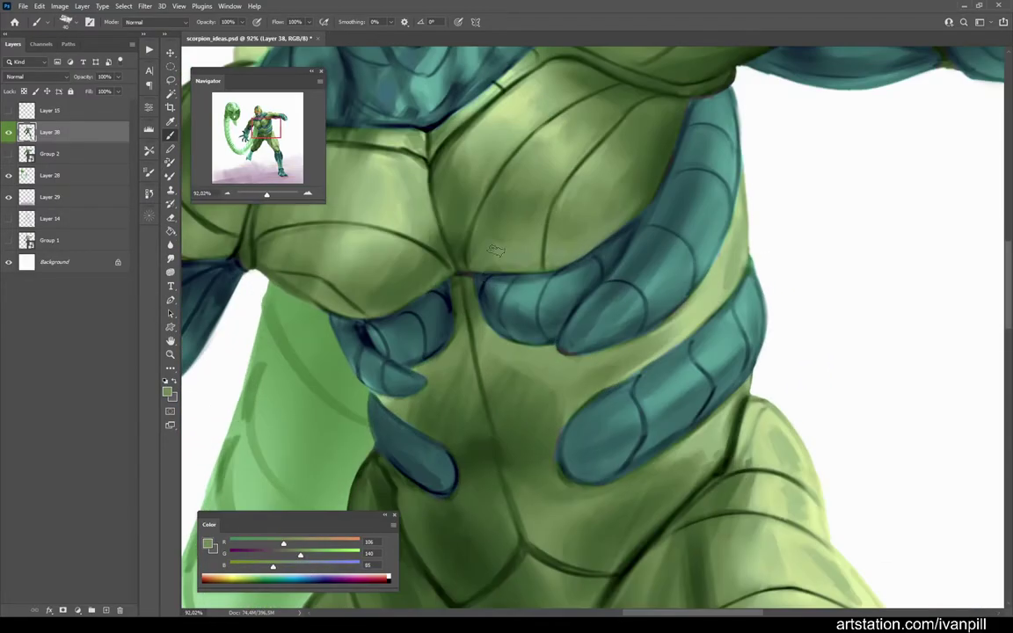
Step: Define the rib bands' edge beneath the chest plate with dark navy, RGB 0, 16, 40, and shade the bands with sampled teal tones
left_click(482, 305, "alt")
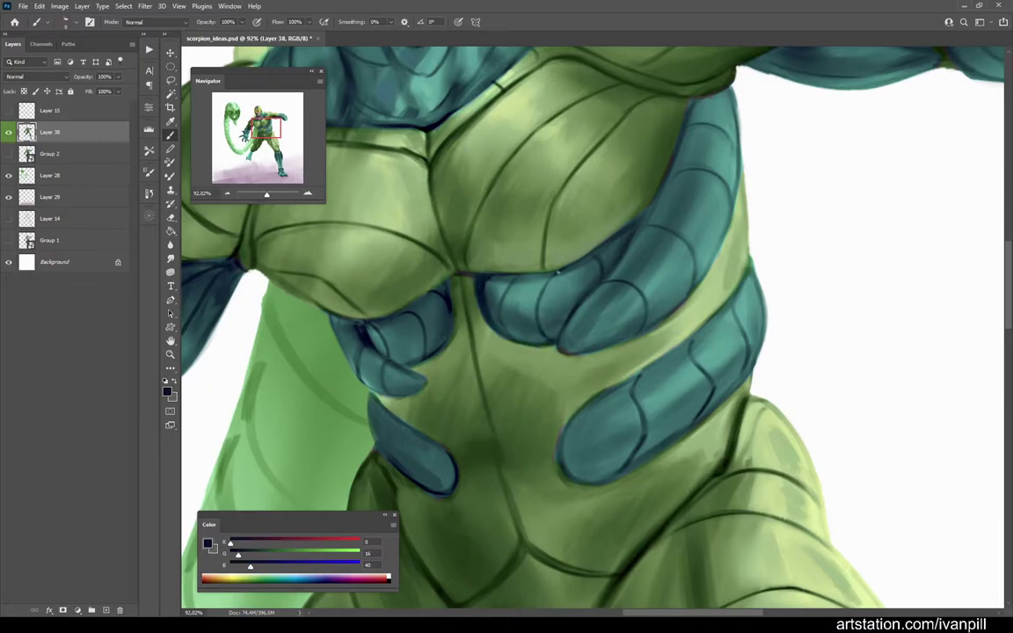
left_click(530, 315, "alt")
scroll(518, 307, "down", 4)
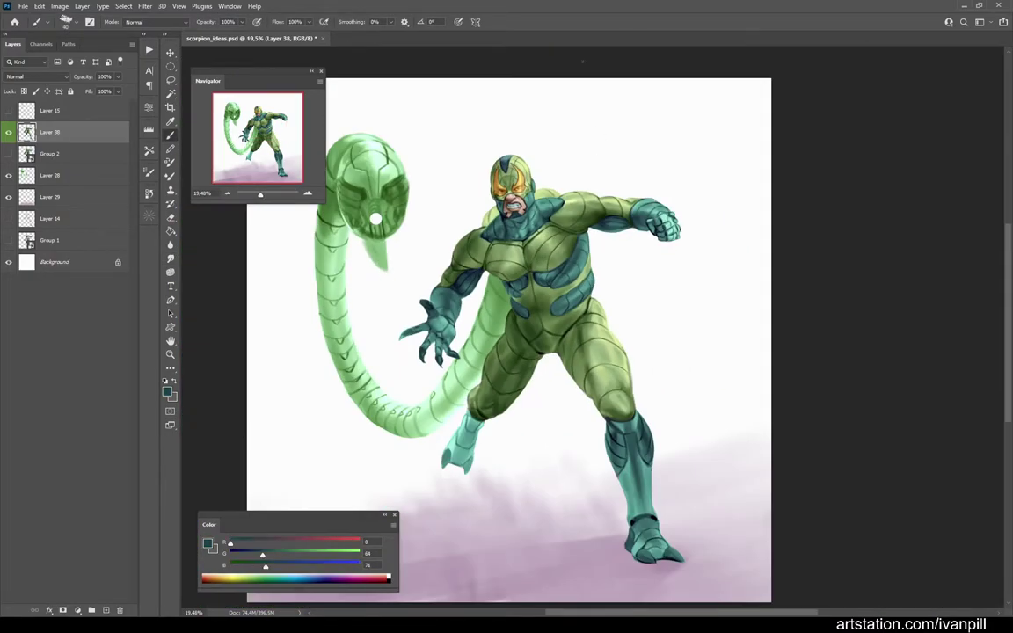
scroll(551, 338, "up", 3)
left_click(551, 337, "alt")
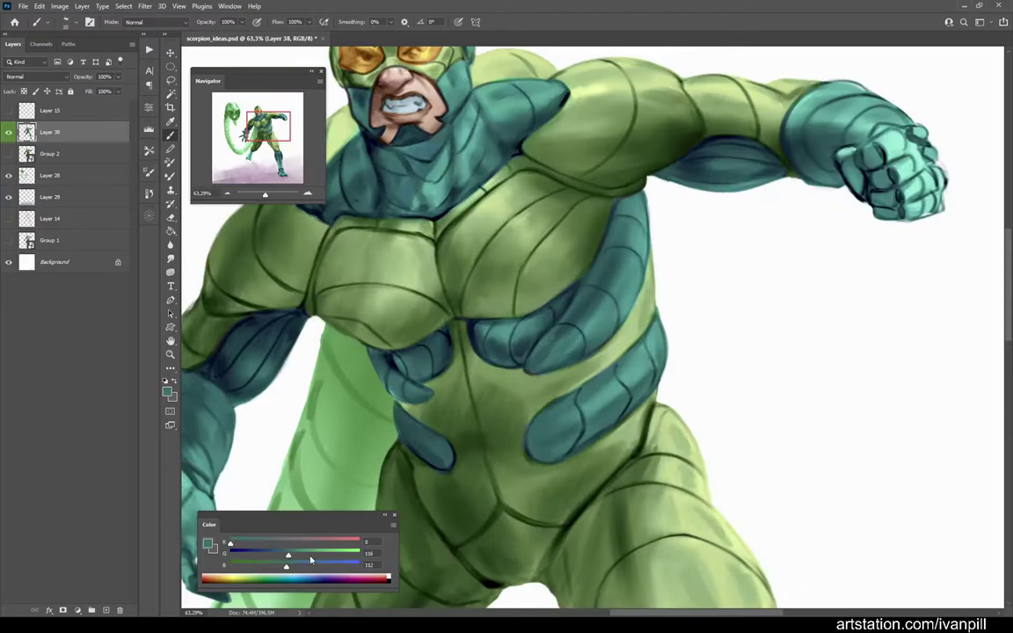
scroll(575, 306, "down", 5)
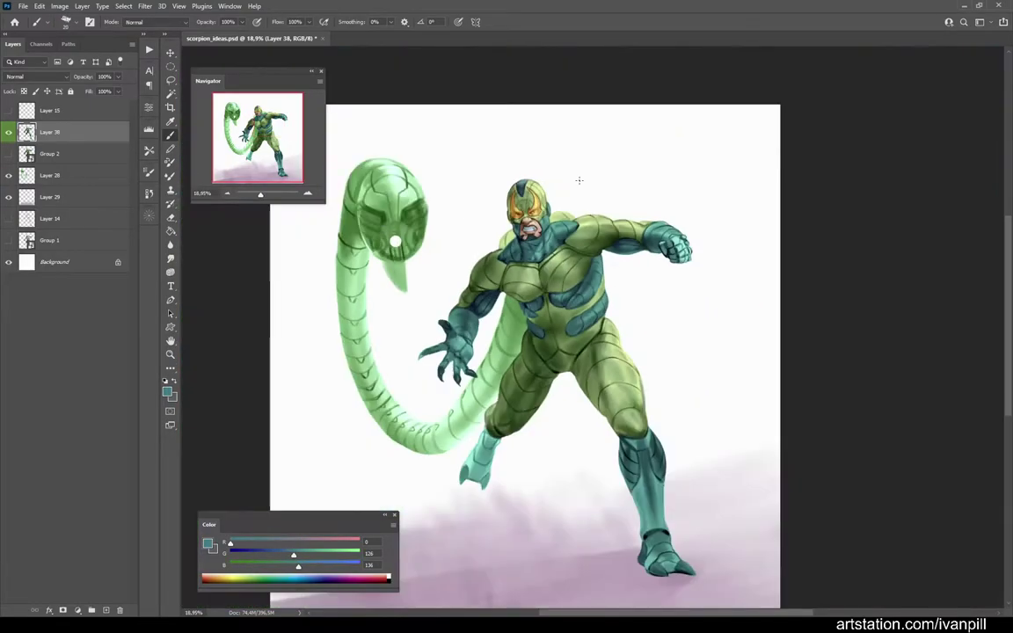
Step: Flip the canvas horizontally and tint the chest and abdomen softly with grey-blue, RGB 68, 106, 124
key("ctrl+shift+h")
scroll(547, 396, "up", 3)
scroll(547, 397, "up", 1)
left_click(581, 449, "alt")
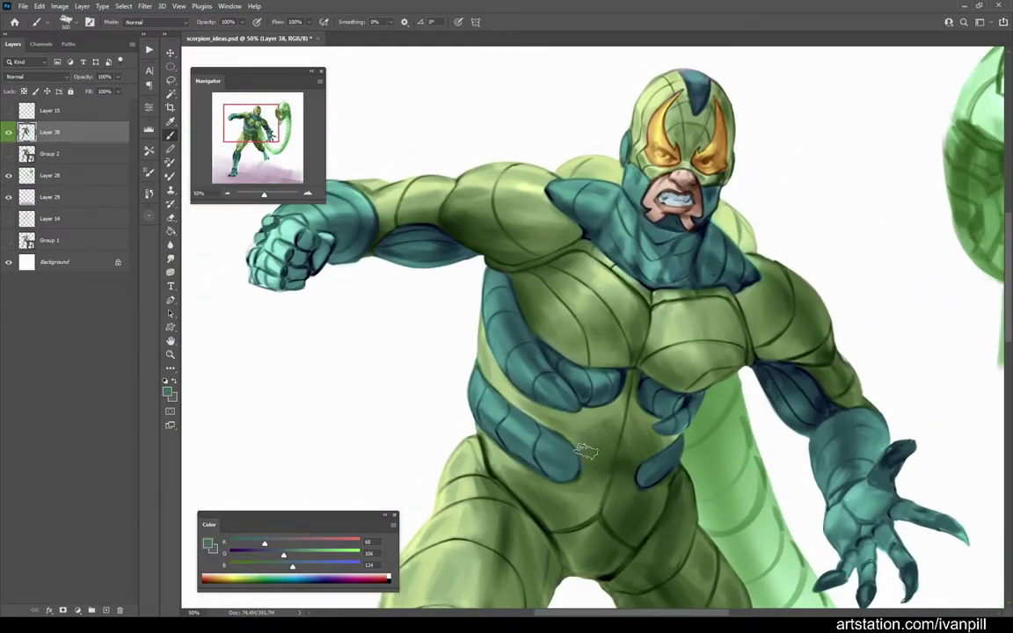
scroll(537, 317, "down", 4)
scroll(594, 423, "up", 4)
left_click(606, 404, "alt")
Step: Highlight the green strip between the side rib bands with light green, RGB 198, 221, 141
scroll(538, 360, "up", 2)
left_click(512, 339, "alt")
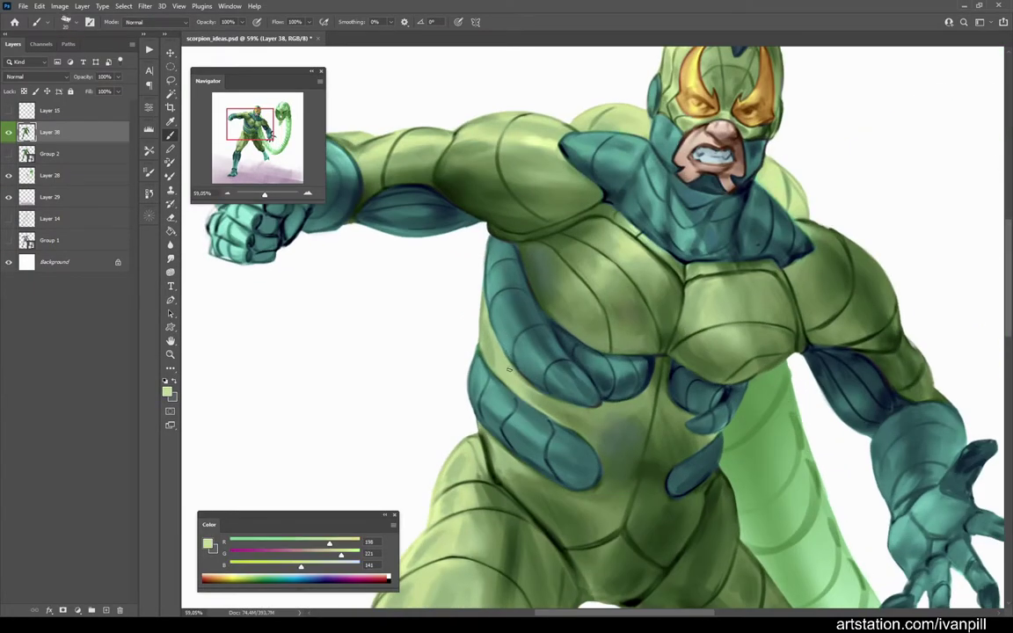
scroll(519, 378, "down", 4)
scroll(529, 441, "up", 3)
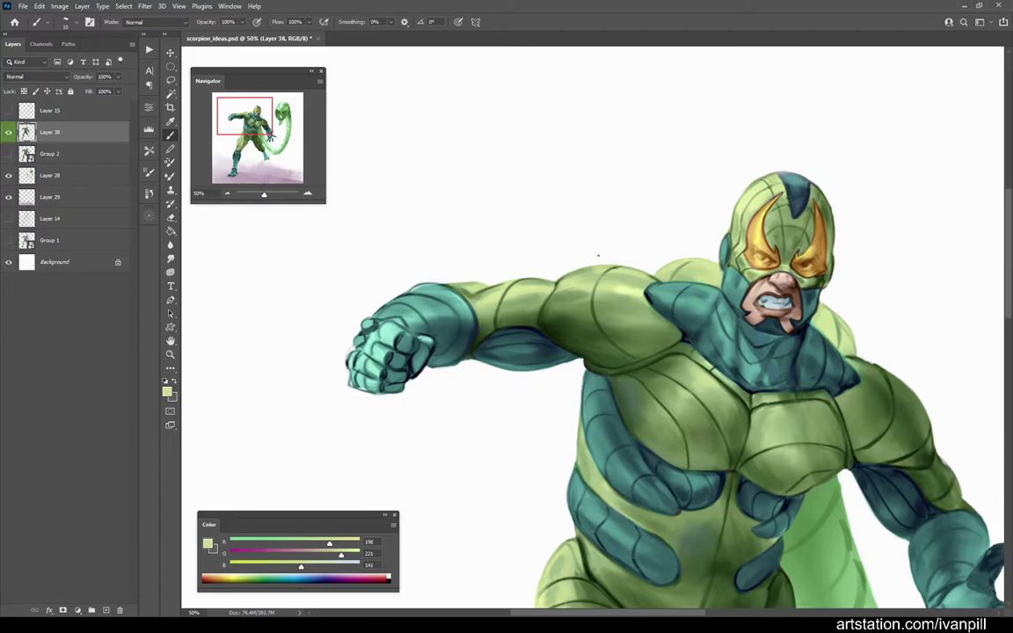
Step: Darken the lid and pupil of the eye on the shadowed side of the face with dark red, RGB 80, 0, 5
scroll(851, 241, "up", 4)
left_click(631, 308, "alt")
scroll(719, 248, "up", 1)
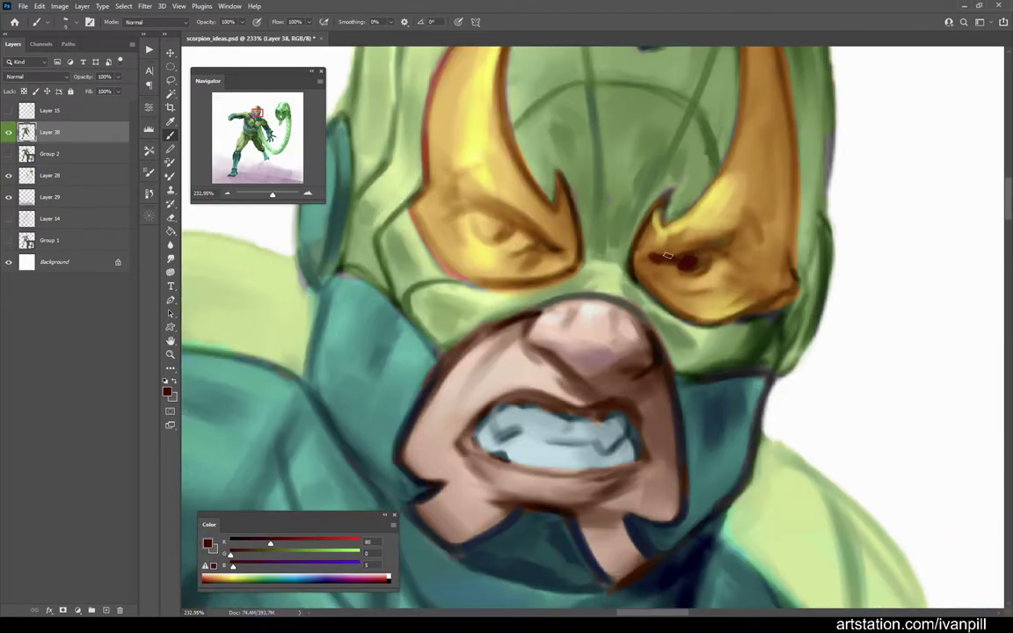
scroll(655, 242, "down", 4)
scroll(660, 244, "up", 4)
Step: Refine the shadowed eye with deep red, RGB 109, 2, 5, and flip the canvas horizontally
left_click(703, 269, "alt")
scroll(730, 264, "down", 2)
key("h")
scroll(531, 280, "up", 2)
left_click(531, 280, "alt")
scroll(650, 264, "down", 3)
scroll(673, 262, "up", 2)
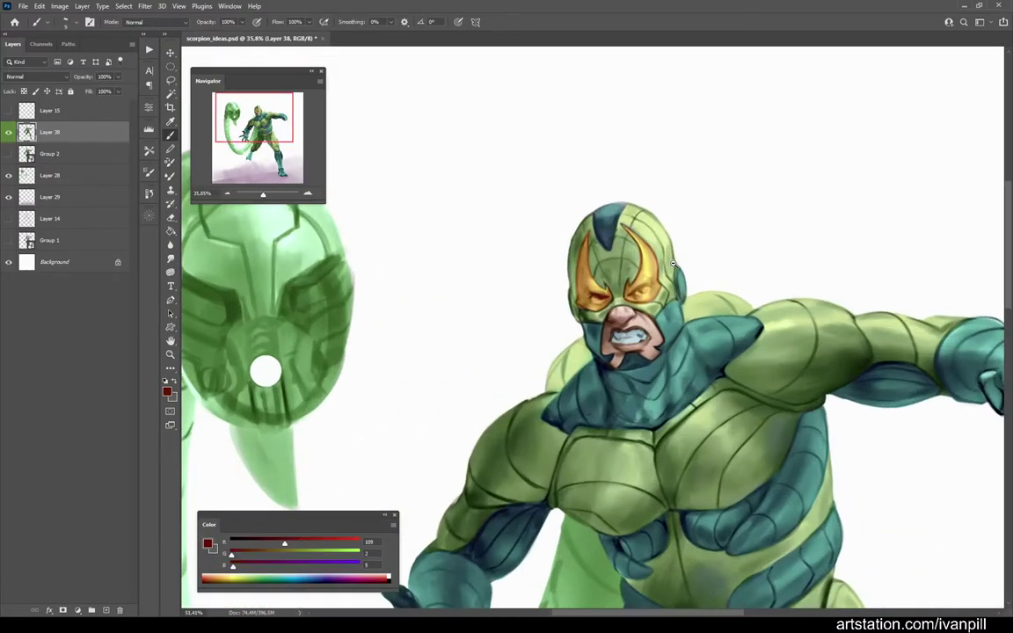
Step: Redden the cheek beside the nose with RGB 228, 70, 91, and blend it into the skin with salmon, RGB 210, 110, 99
scroll(672, 262, "up", 4)
left_click(672, 387, "alt")
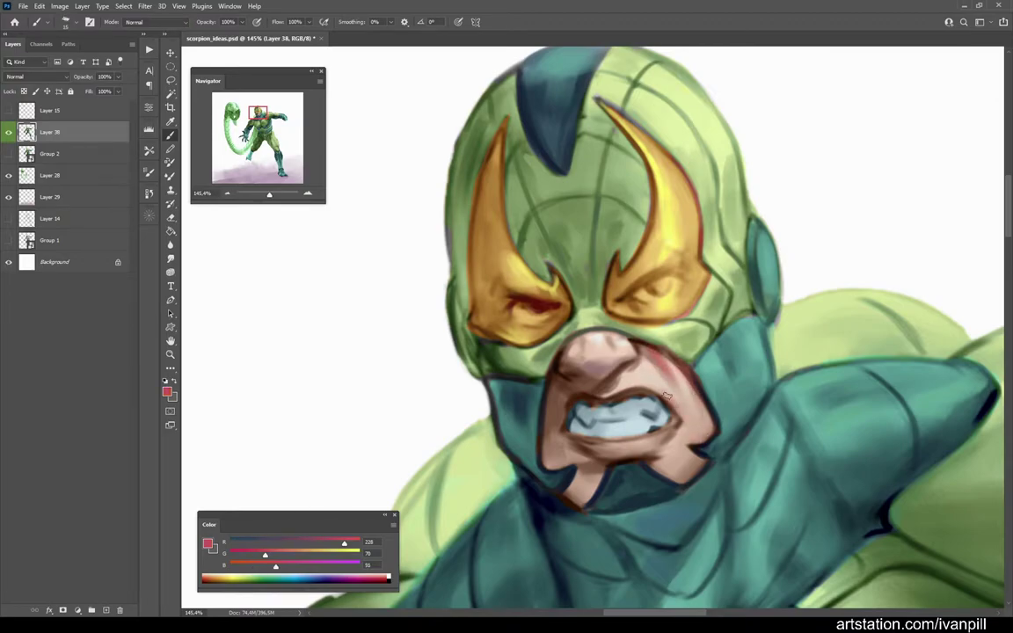
scroll(685, 424, "up", 1)
left_click(615, 319, "alt")
left_click(626, 353, "alt")
scroll(625, 353, "down", 3)
scroll(626, 354, "up", 4)
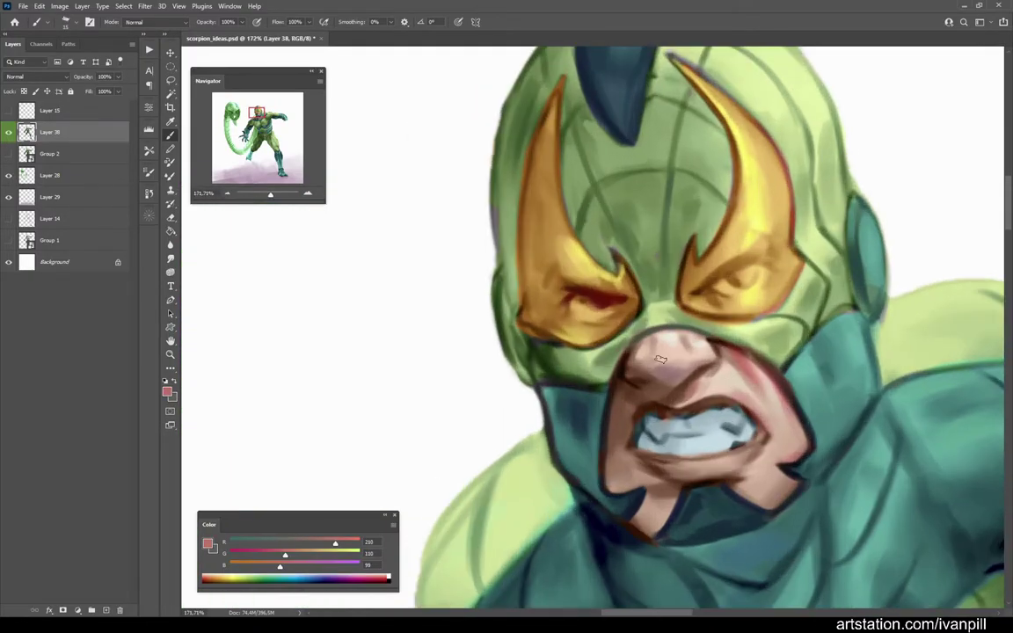
Step: Add pale highlights, RGB 235, 231, 221, to the nose and cheek, and flip the canvas horizontally
left_click(646, 344, "alt")
scroll(725, 376, "down", 1)
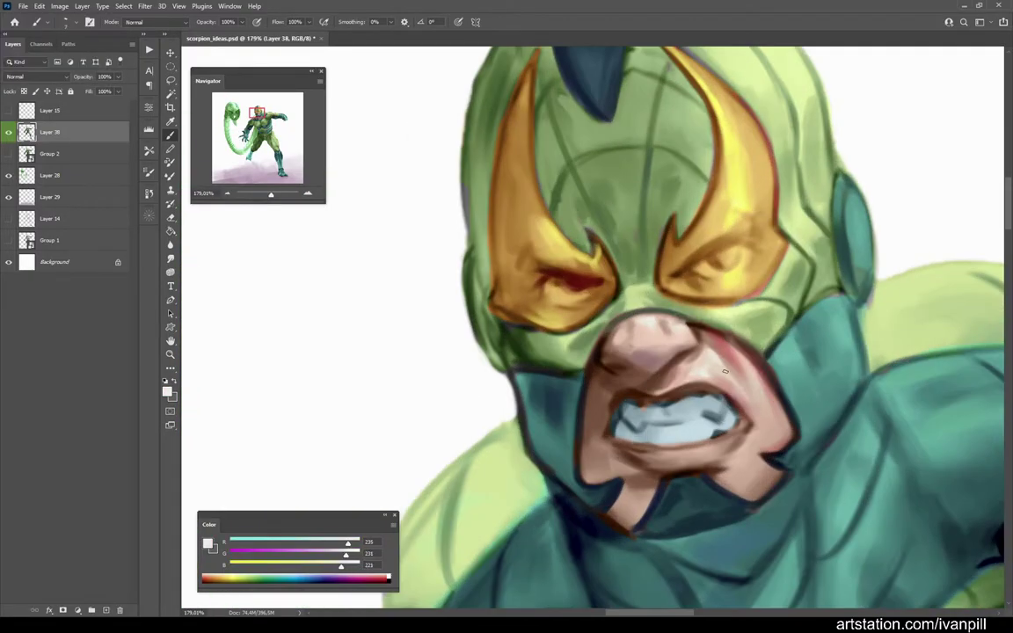
scroll(725, 376, "down", 5)
key("h")
left_click_drag(673, 365, 680, 296)
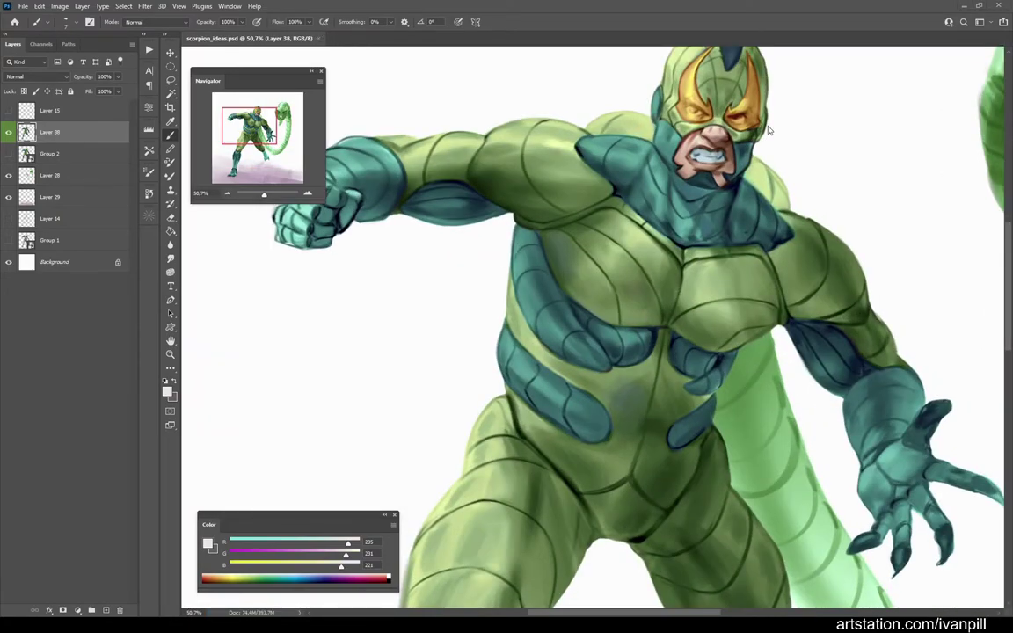
Step: Define the teeth with grey-blue, RGB 53, 86, 97, and dark violet lines, and brighten them with off-white
scroll(709, 150, "up", 5)
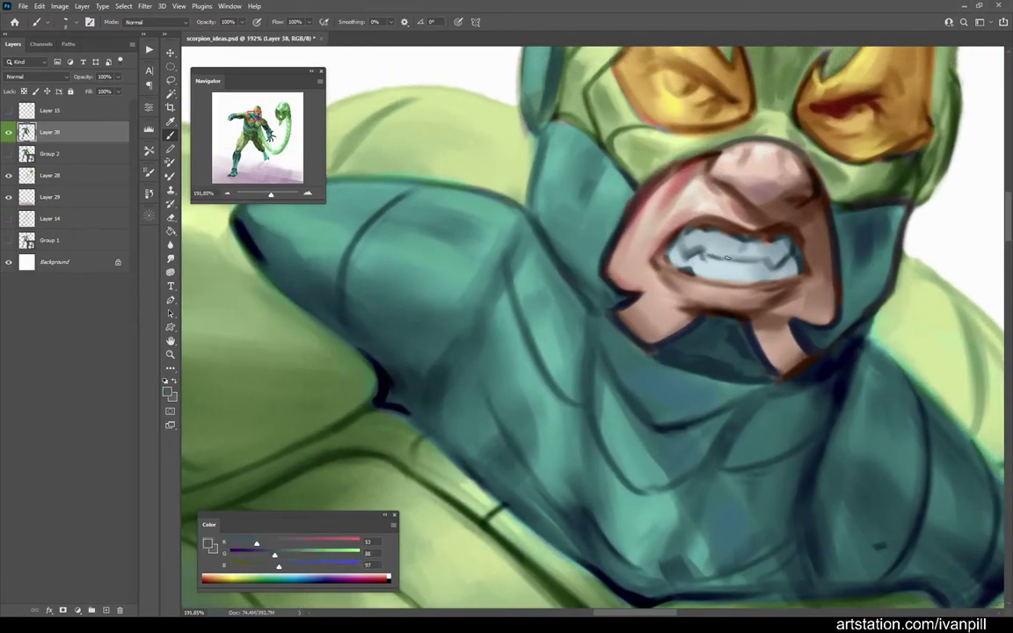
left_click(633, 207, "alt")
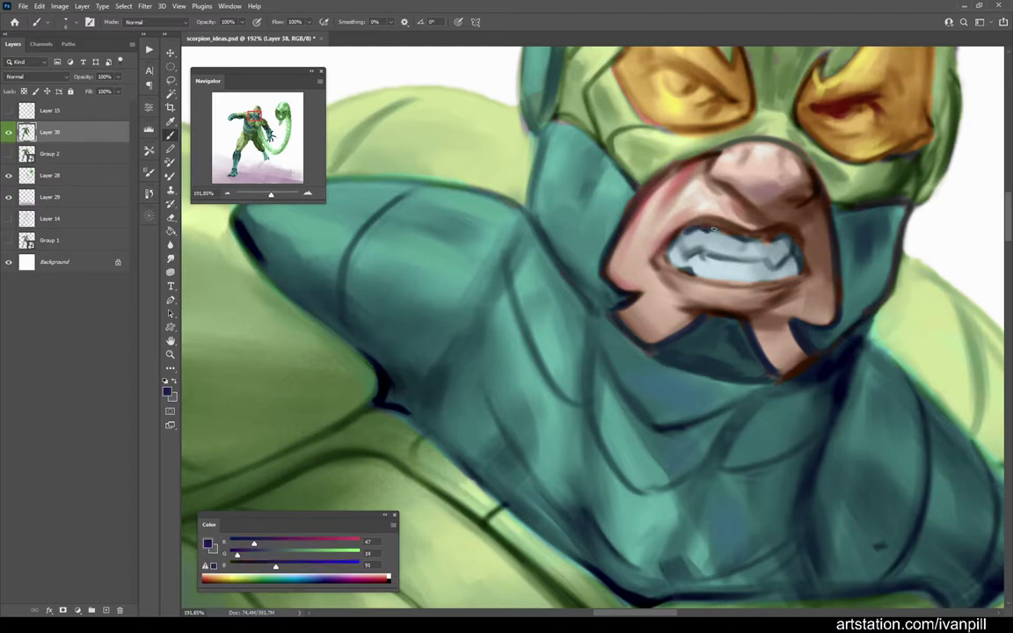
left_click(724, 251, "alt")
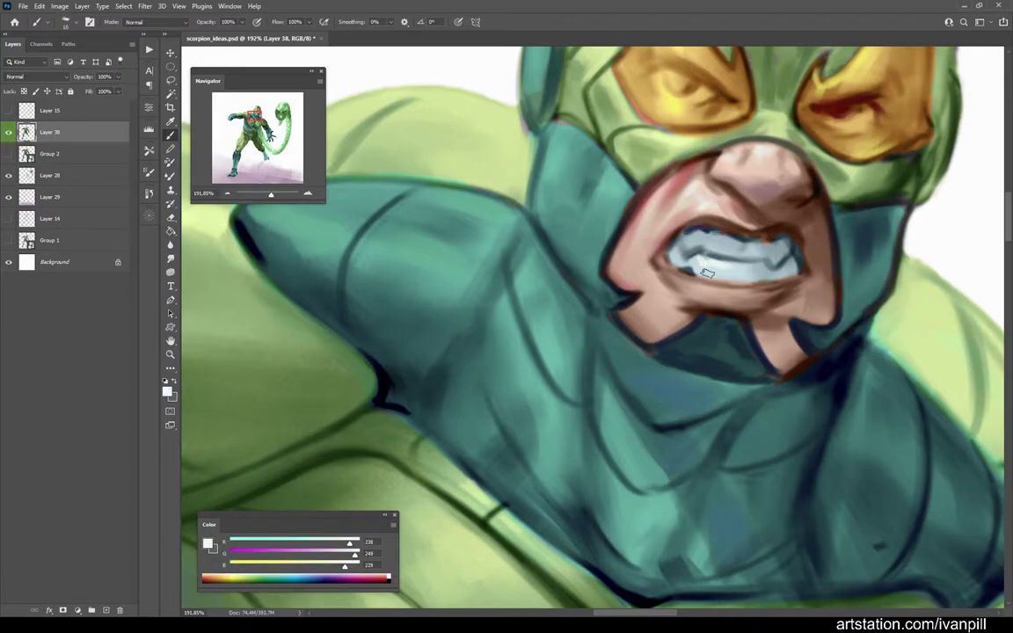
scroll(704, 269, "down", 5)
scroll(704, 269, "up", 3)
scroll(369, 470, "down", 4)
scroll(369, 470, "up", 4)
Step: Clean up the mask's edge at the jaw and shade the collar's far side with dark teal, RGB 0, 76, 79
left_click(493, 299, "alt")
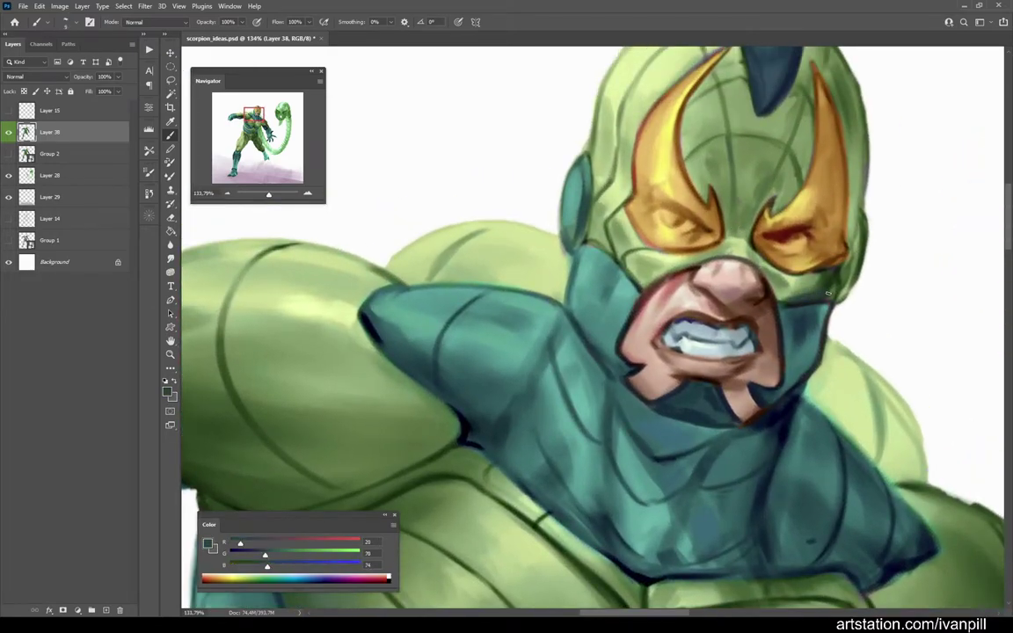
scroll(839, 233, "down", 2)
scroll(839, 233, "down", 4)
scroll(876, 256, "up", 3)
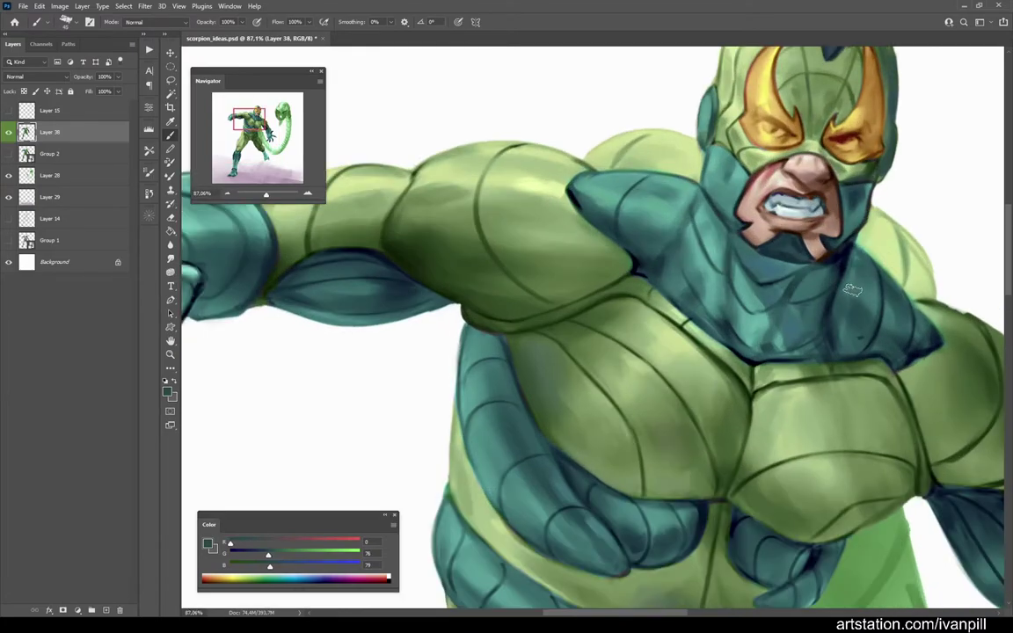
Step: Shade the lowered arm's shoulder beside the collar with dark greens, RGB 29, 67, 25 and RGB 52, 89, 42
scroll(855, 262, "down", 4)
scroll(877, 342, "up", 4)
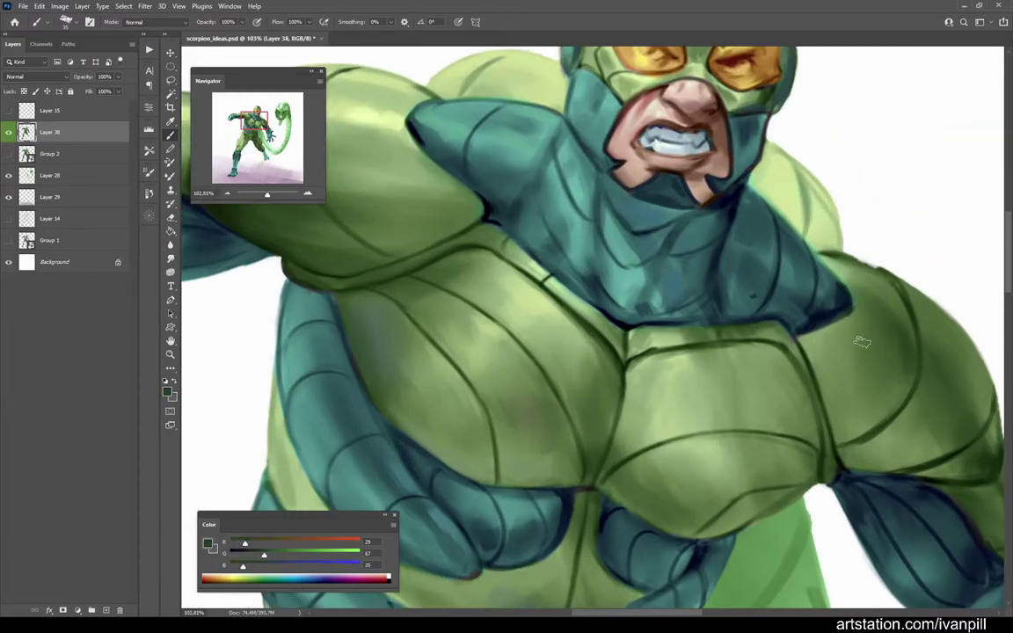
scroll(877, 342, "down", 2)
key("r")
scroll(857, 317, "down", 2)
key("b")
scroll(678, 328, "up", 2)
scroll(678, 328, "down", 3)
scroll(708, 372, "up", 2)
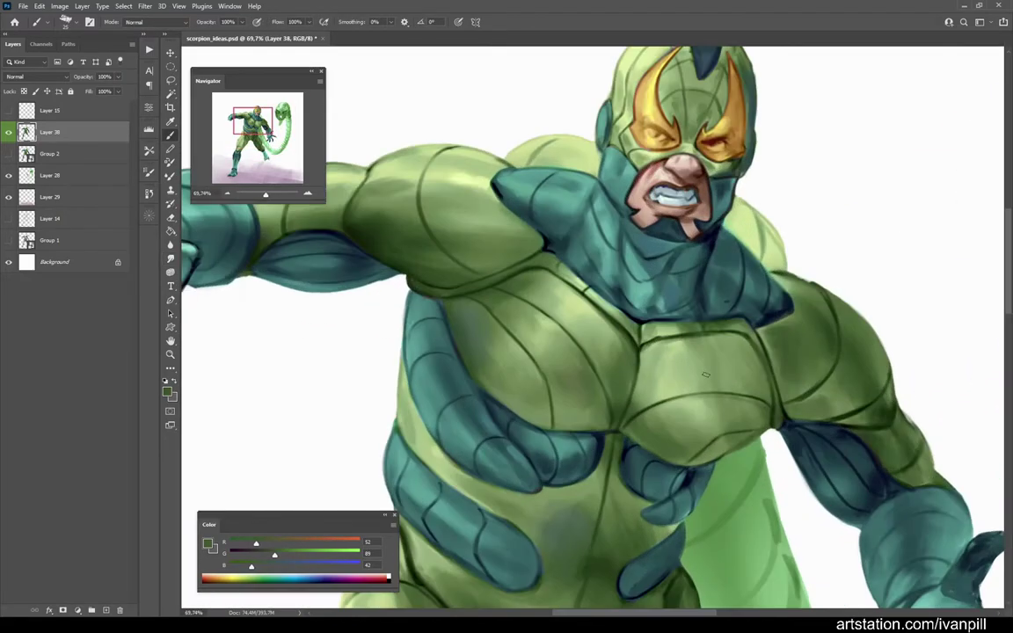
Step: Darken the inner ends of the large rib bands under the chest plate with dark navy, RGB 0, 27, 47
scroll(708, 372, "up", 2)
left_click(624, 395, "alt")
left_click(628, 421, "alt")
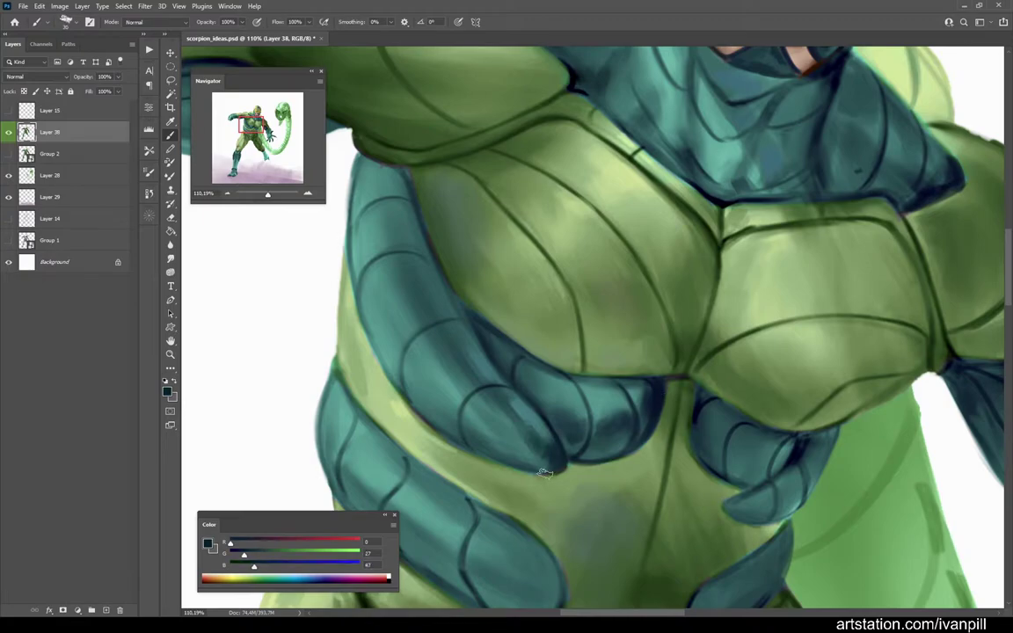
scroll(521, 419, "down", 3)
scroll(722, 444, "up", 3)
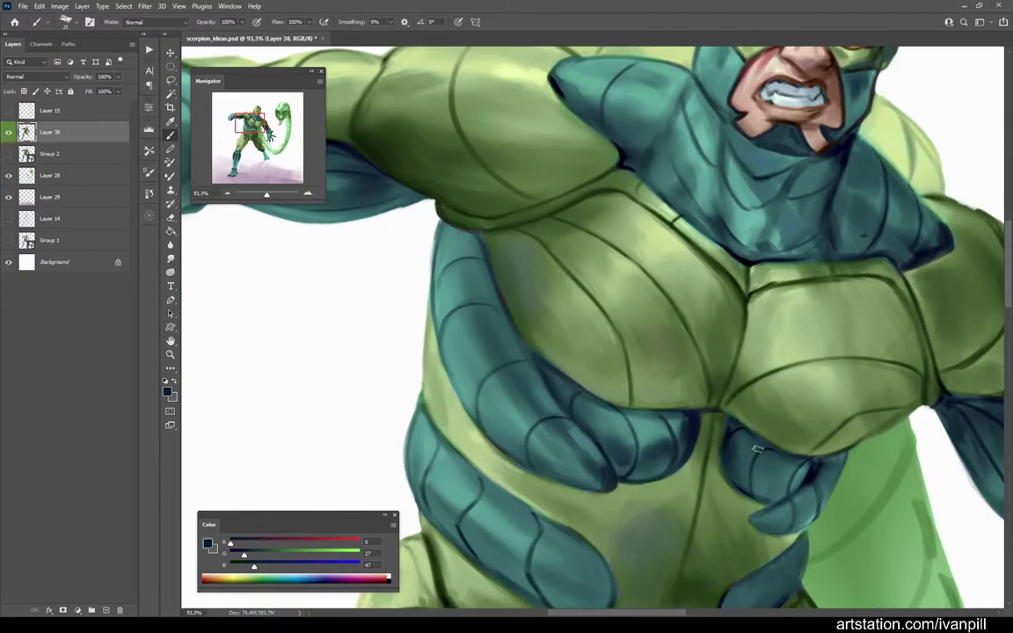
Step: Deepen the shadows on the small rib bands on the opposite side of the abdomen with dark blue, RGB 0, 36, 51
scroll(758, 494, "down", 2)
scroll(778, 504, "up", 2)
left_click(778, 504, "alt")
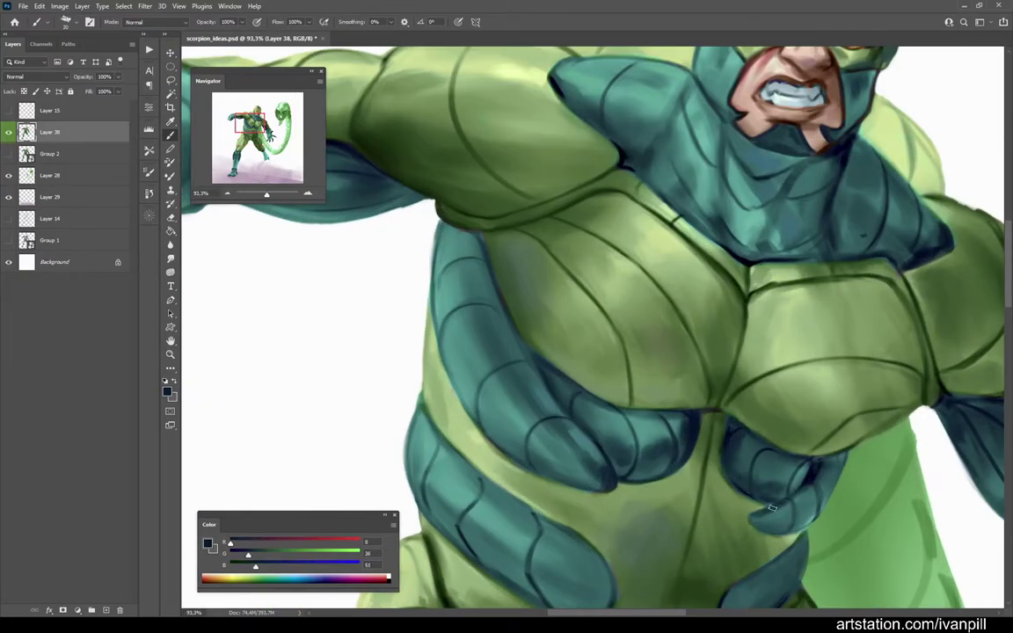
Step: Brighten the near hip and upper thigh with light green, RGB 152, 209, 135
scroll(758, 527, "down", 3)
scroll(616, 352, "up", 2)
left_click(576, 418, "alt")
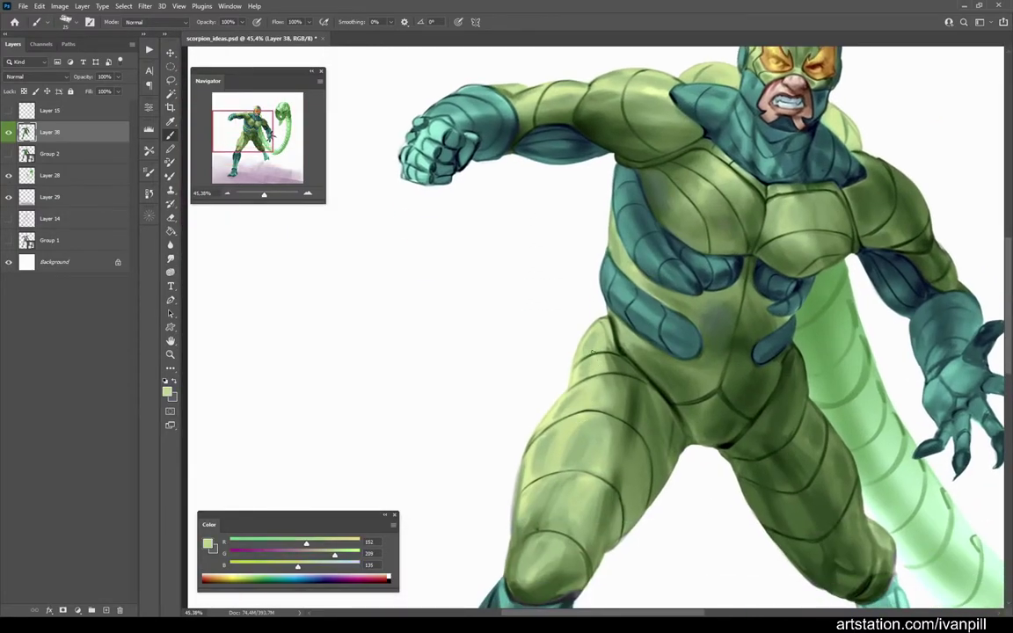
scroll(546, 454, "down", 3)
scroll(561, 436, "up", 3)
left_click(560, 437, "alt")
Step: Paint yellow-green highlights on the near thigh's outer segments with RGB 190, 214, 137
scroll(592, 426, "down", 3)
scroll(630, 440, "up", 2)
scroll(596, 434, "up", 2)
left_click(521, 546, "alt")
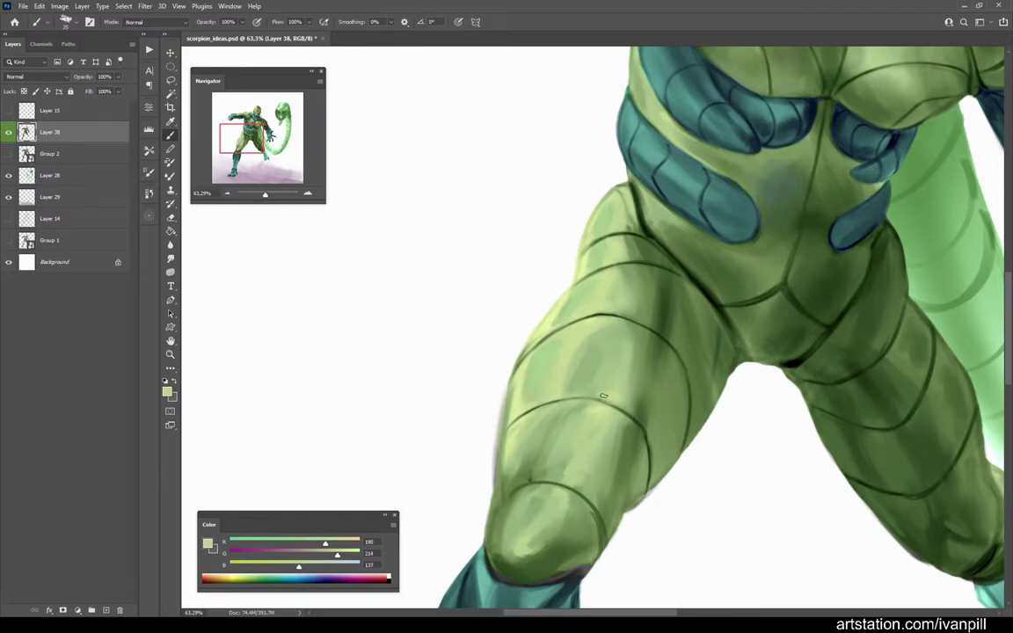
Step: Define the segments of the large lower rib band and add light teal highlights, RGB 120, 188, 189
scroll(612, 272, "down", 3)
scroll(682, 283, "up", 4)
left_click(729, 363, "alt")
scroll(715, 355, "up", 1)
left_click(721, 349, "alt")
left_click(742, 306, "alt")
left_click(635, 248, "alt")
left_click(643, 255, "alt")
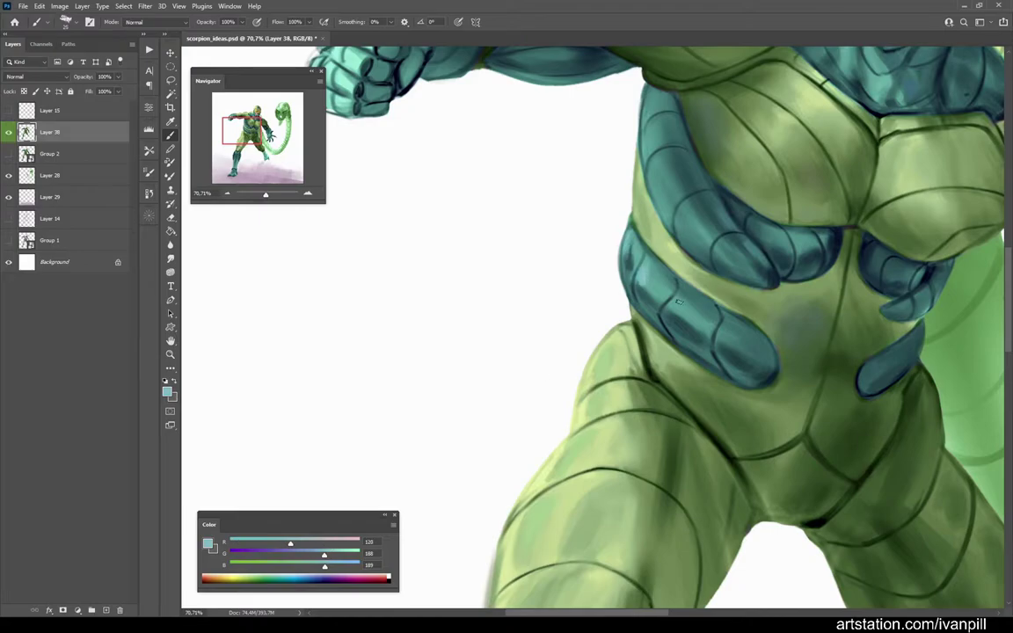
Step: Flip the canvas horizontally and outline the small lower rib band with dark navy, RGB 0, 27, 48
key("ctrl+0")
key("h")
left_click_drag(883, 241, 778, 95)
left_click_drag(768, 221, 644, 268)
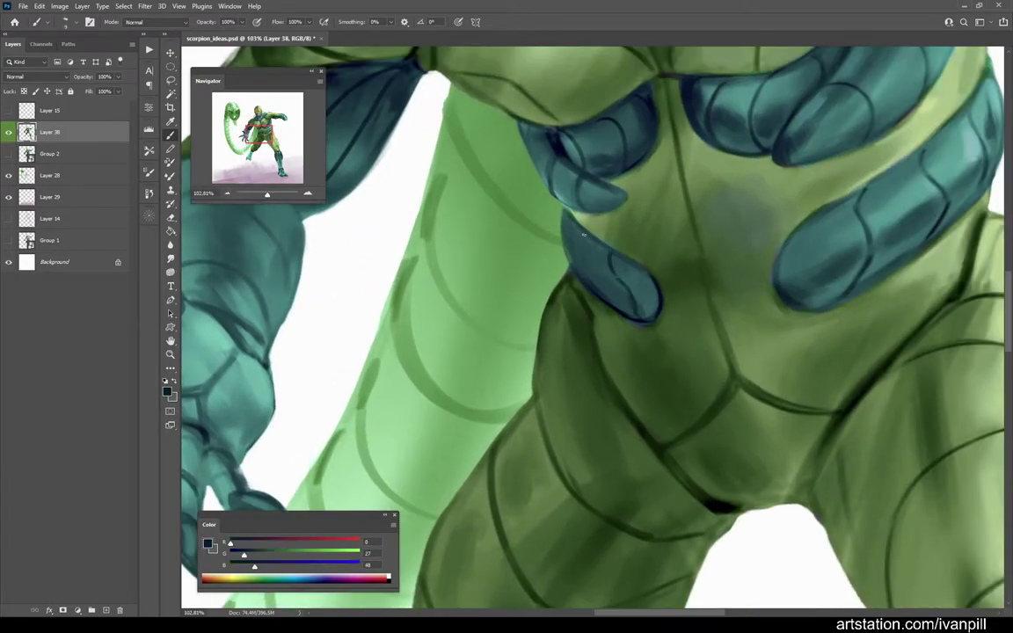
left_click_drag(613, 298, 640, 314)
left_click(640, 314, "alt")
Step: Clean up the abdomen around the large lower rib band's rounded end with muted green, RGB 96, 130, 90
left_click_drag(566, 233, 466, 284)
left_click_drag(624, 295, 742, 292)
left_click(743, 292, "alt")
left_click(701, 330, "alt")
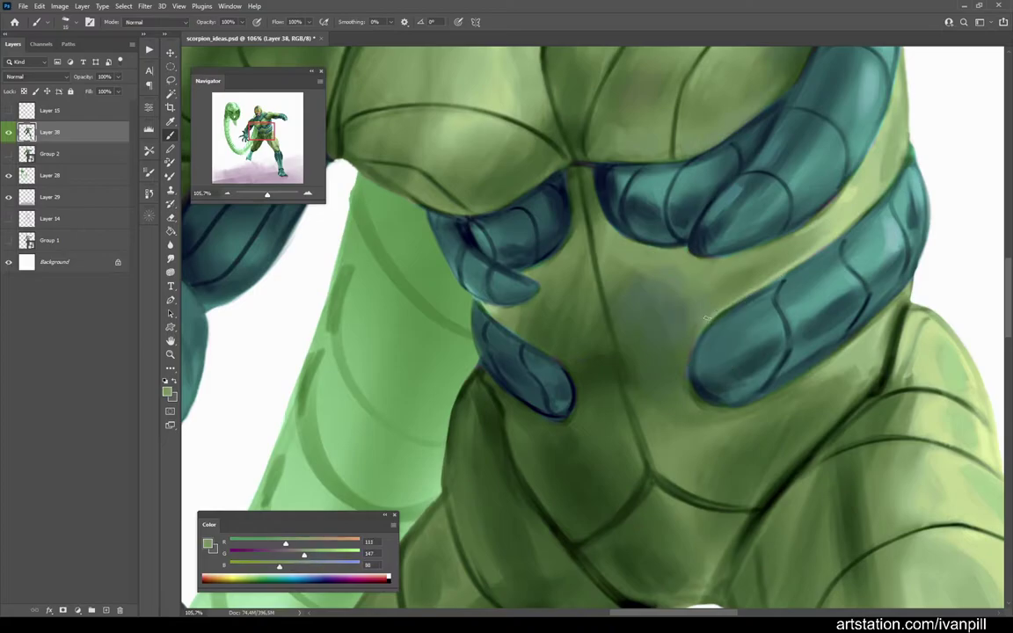
mouse_move(719, 319)
left_mouse_down()
mouse_move(650, 320)
mouse_move(712, 319)
mouse_move(651, 321)
mouse_move(703, 317)
left_mouse_up()
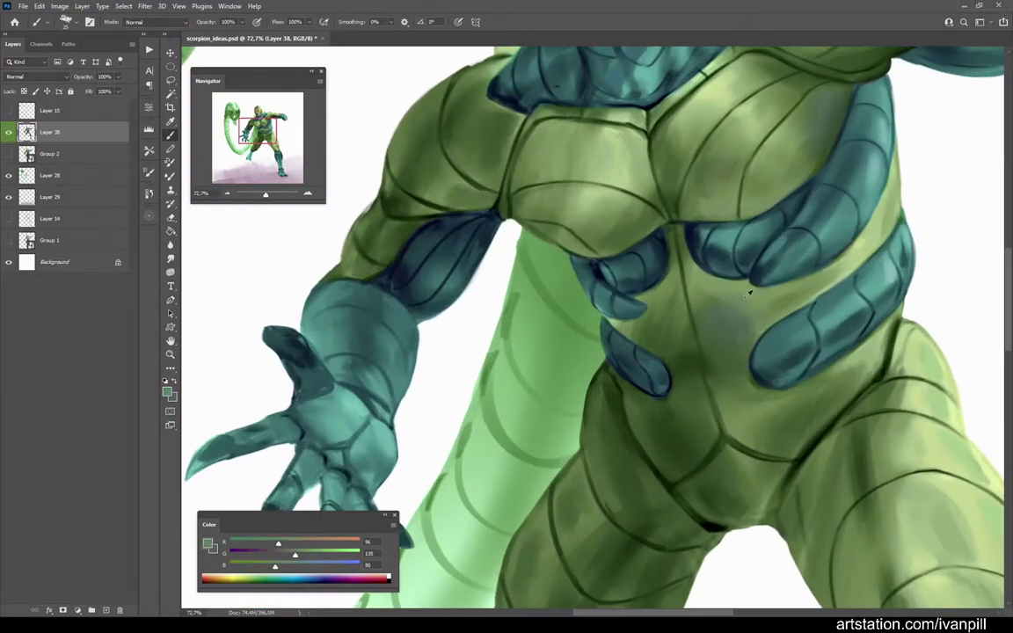
Step: Blend the abdomen's centre with green, RGB 105, 141, 89, and darken the edges of the small rib bands
left_click(696, 298, "alt")
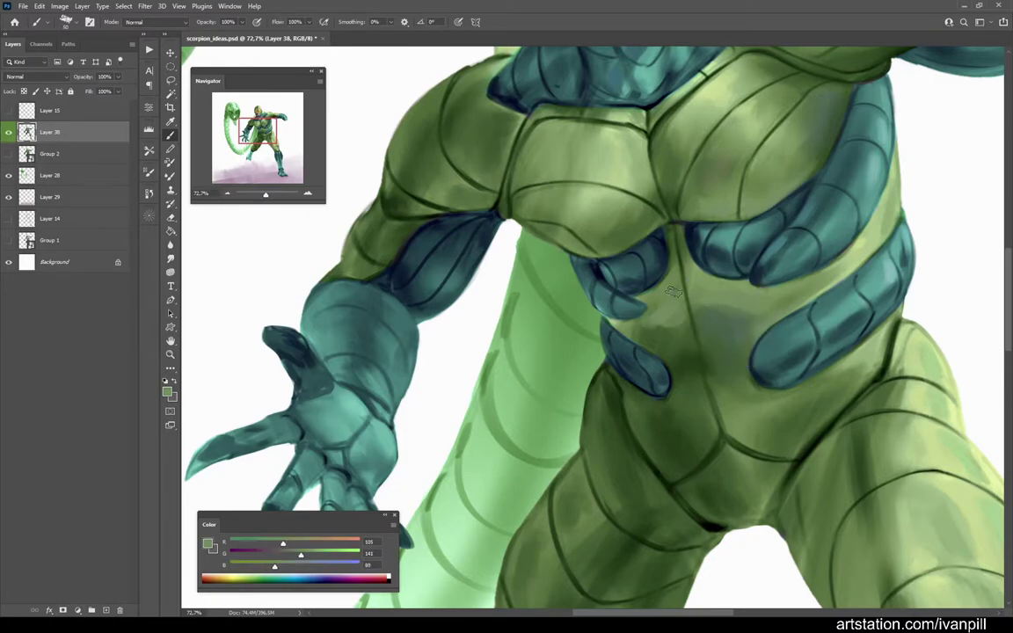
left_click_drag(764, 298, 791, 299)
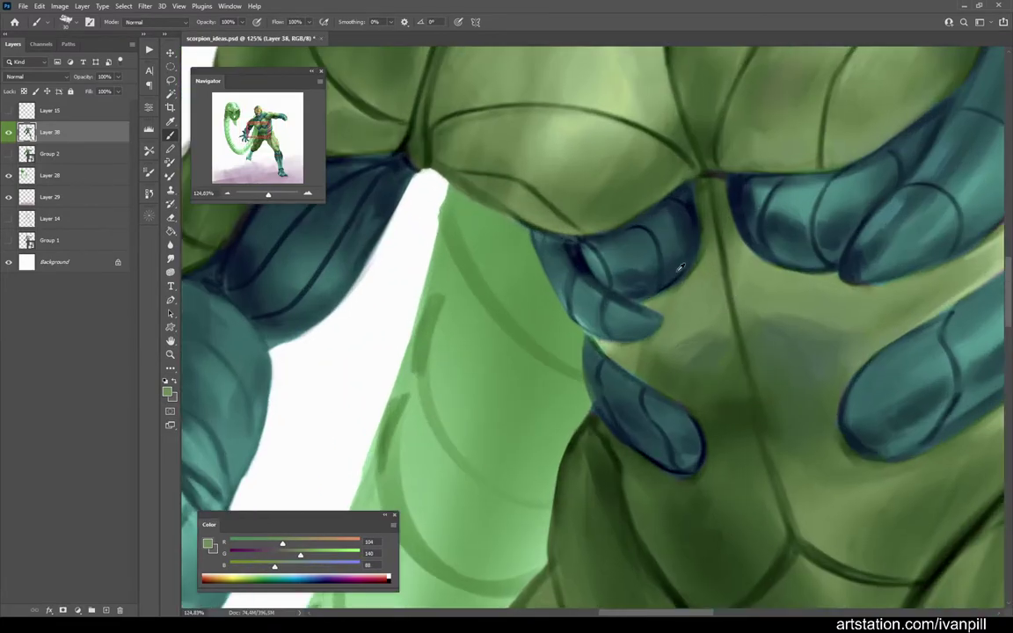
left_click(635, 345, "alt")
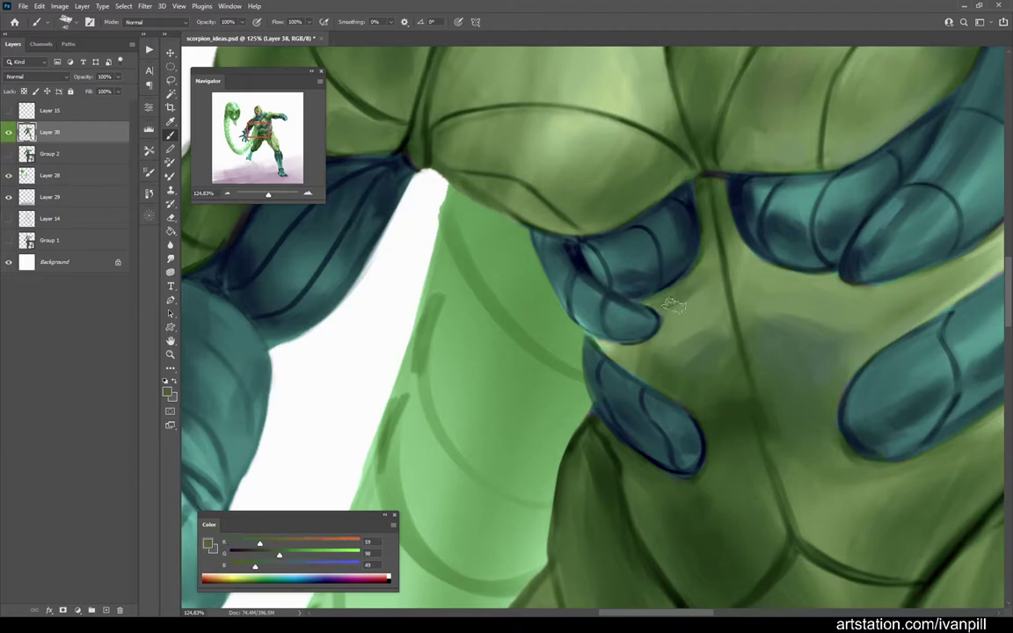
left_click(622, 376, "alt")
left_click_drag(622, 376, 578, 301)
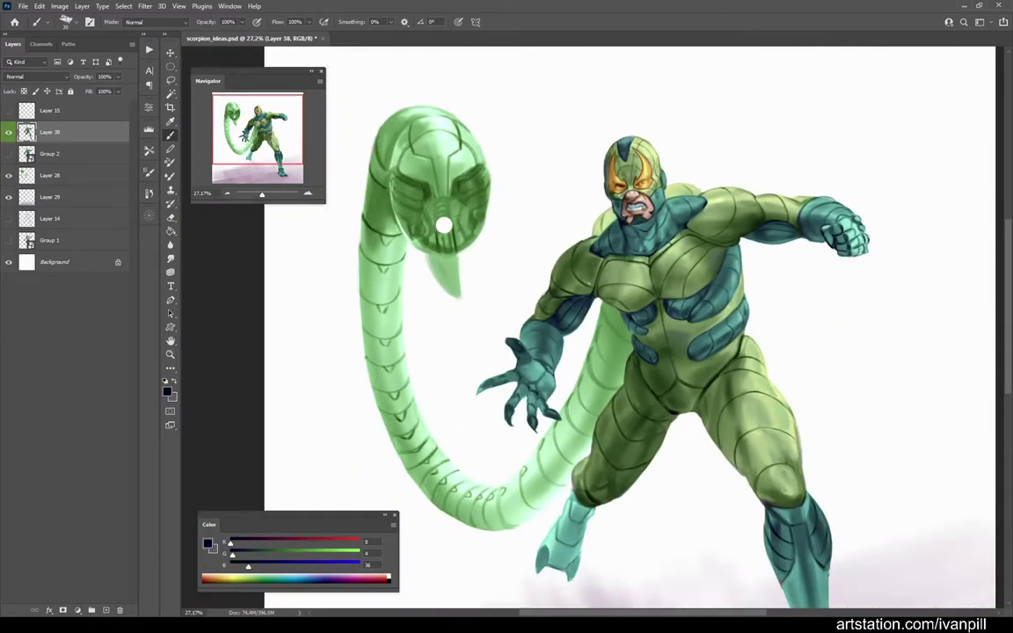
Step: Tint the lower outer edge of the chest plate above the ribs with grey-green, RGB 133, 144, 131
left_click_drag(541, 339, 432, 231)
left_click(593, 352, "alt")
left_click(699, 250)
left_click_drag(255, 554, 289, 556)
left_click(726, 327, "alt")
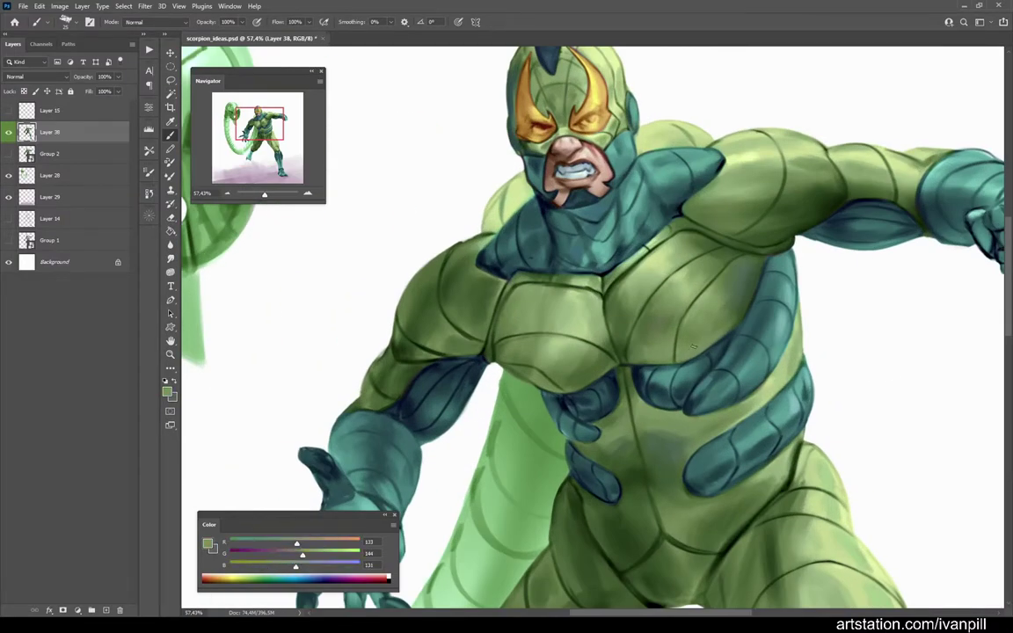
left_click_drag(668, 338, 625, 343)
Step: Shade the near hip and upper thigh segments with mid green, RGB 93, 126, 68
left_click(711, 489, "alt")
scroll(700, 402, "up", 2)
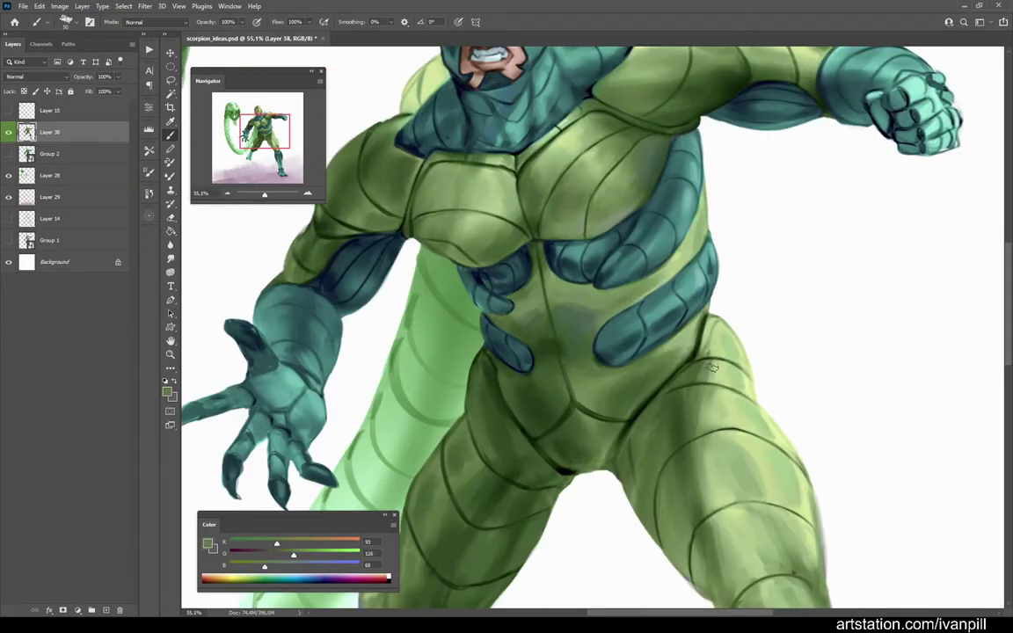
key("r")
key("b")
left_click(580, 391, "alt")
Step: Deepen the shadow along the near knee's lower edge and the inner thigh with dark green
left_click_drag(628, 452, 650, 406)
left_click(642, 379, "alt")
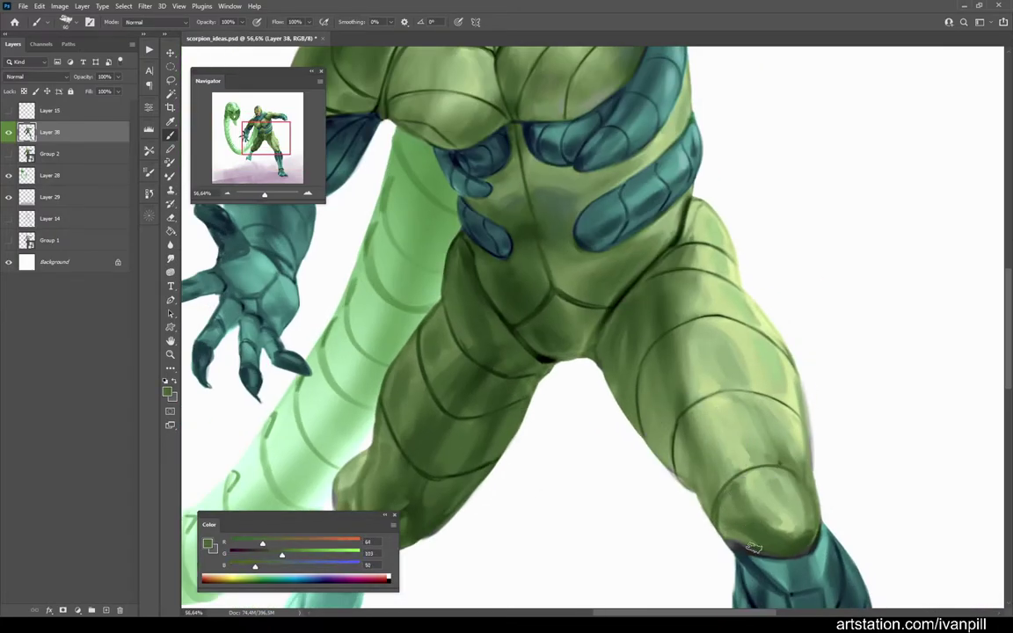
scroll(615, 572, "up", 1)
left_click_drag(246, 567, 260, 567)
left_click(666, 435, "alt")
Step: Darken the lower edge of the lowered arm's shoulder with deep green, RGB 23, 59, 18
left_click_drag(666, 435, 567, 325)
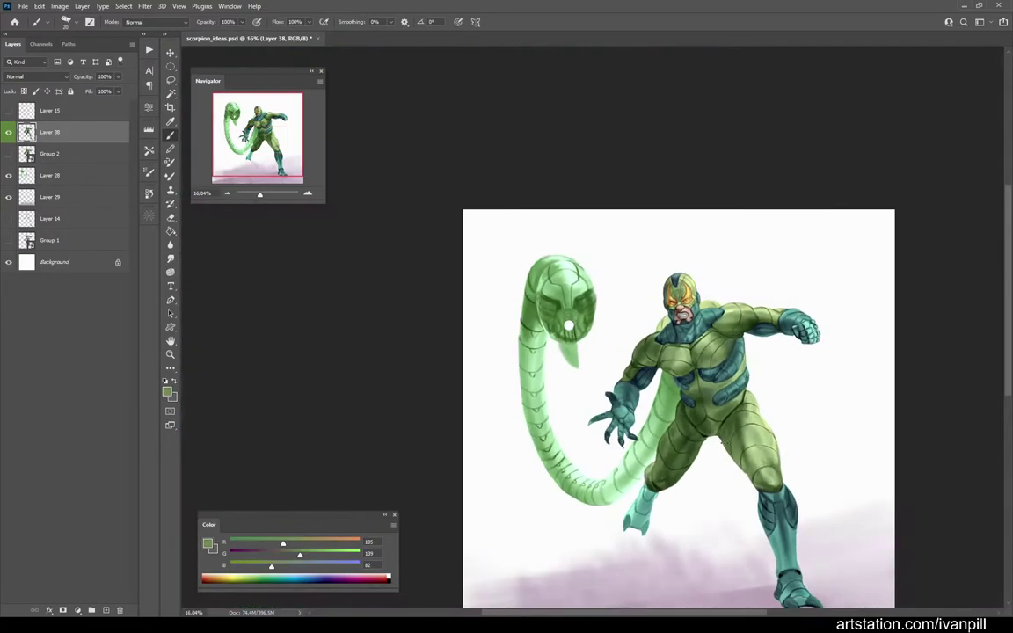
left_click_drag(748, 348, 651, 401)
left_click(568, 458, "alt")
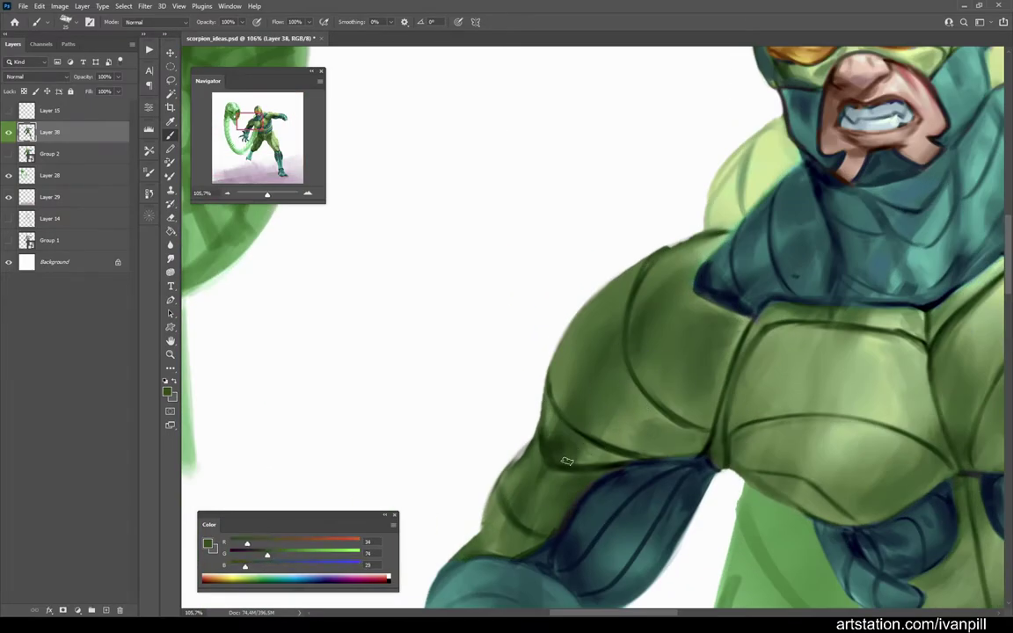
left_click(554, 424, "alt")
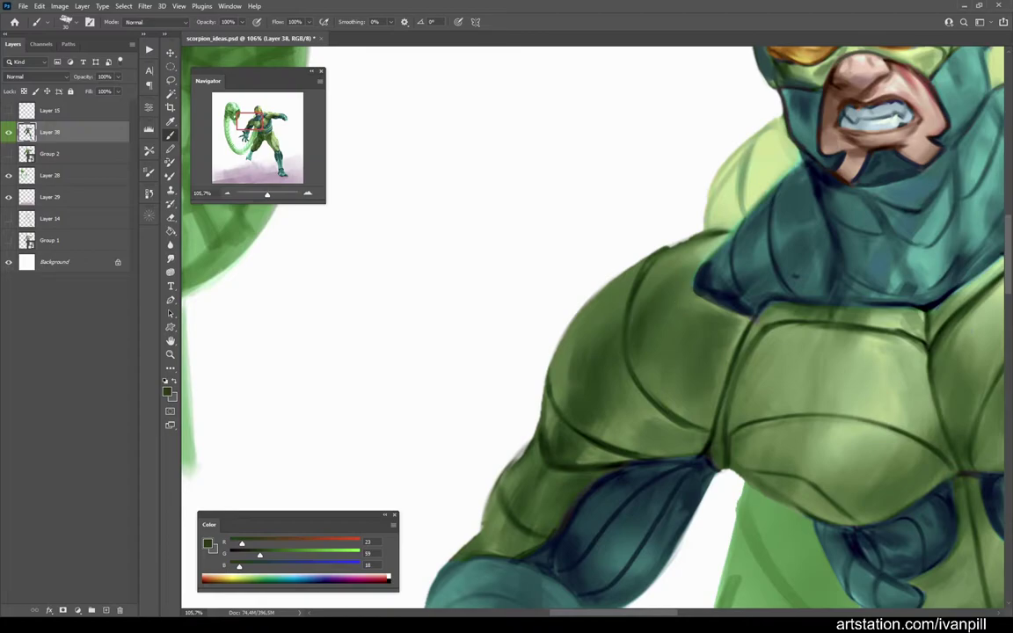
Step: Define the lowered shoulder's top contour and segment shading with dark greens, RGB 32, 70, 26 and RGB 42, 80, 35
left_click(639, 271, "alt")
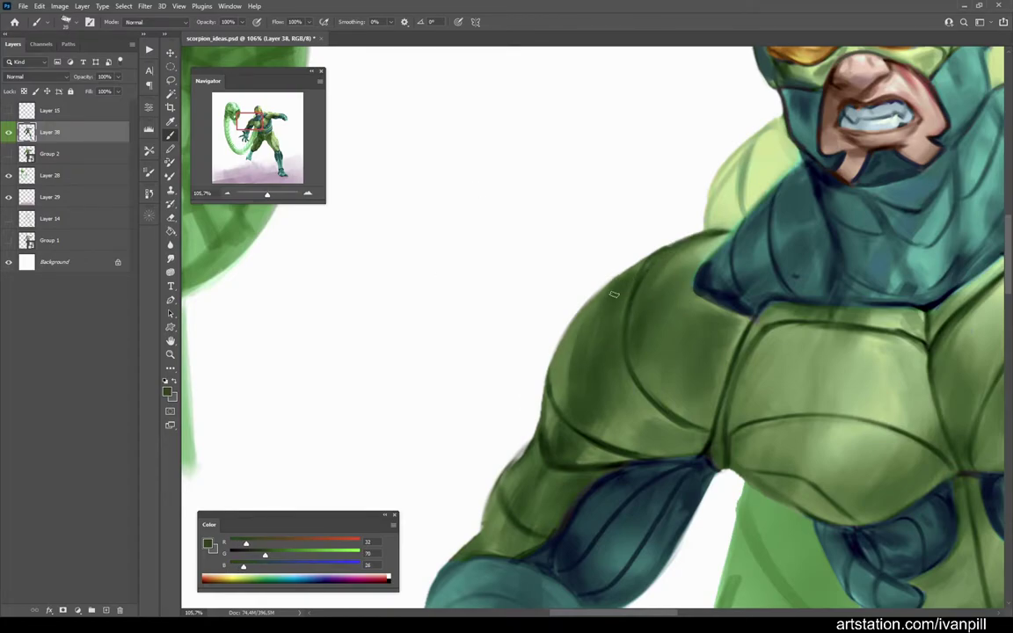
left_click(624, 242, "alt")
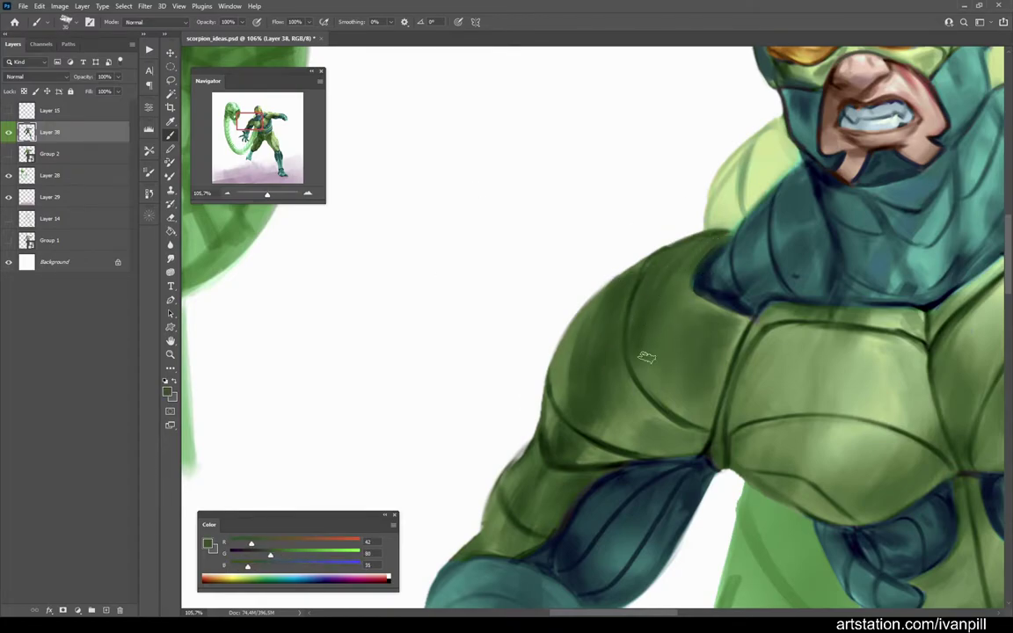
left_click_drag(694, 290, 568, 265)
left_click_drag(709, 271, 633, 315)
left_click(632, 315, "alt")
left_click(636, 331, "alt")
Step: Touch up the collar with teal, RGB 0, 116, 112, and smudge the shoulder paint along the collar's edge
left_click_drag(643, 322, 719, 326)
left_click(719, 327, "alt")
key("r")
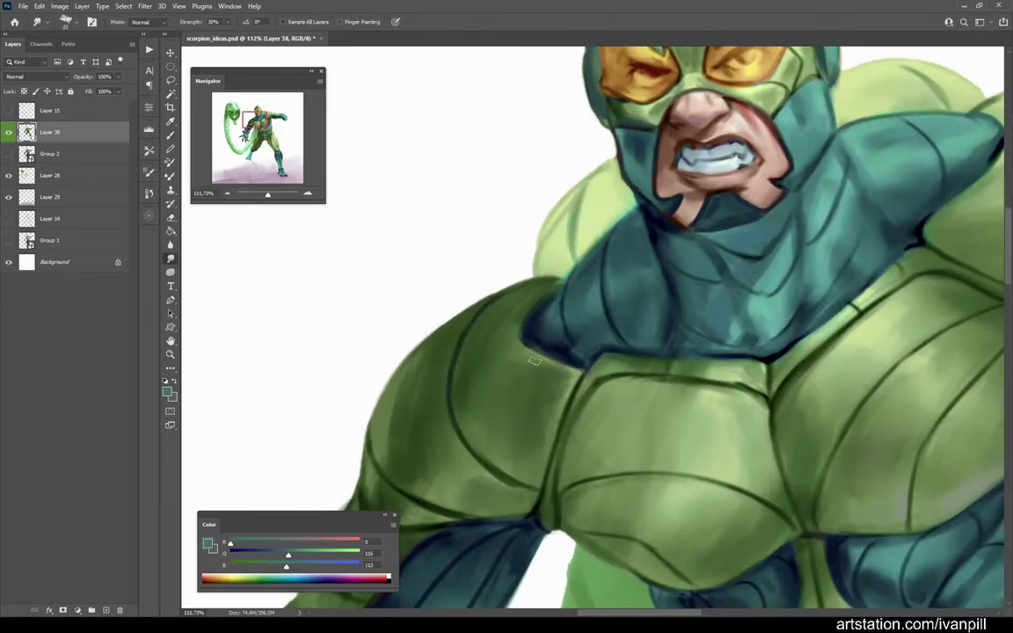
key("b")
Step: Tint the near thigh's front segments with cool blue-green, RGB 74, 142, 119
key("ctrl+minus")
key("ctrl+minus")
key("ctrl+minus")
key("ctrl+minus")
key("ctrl+minus")
key("ctrl+minus")
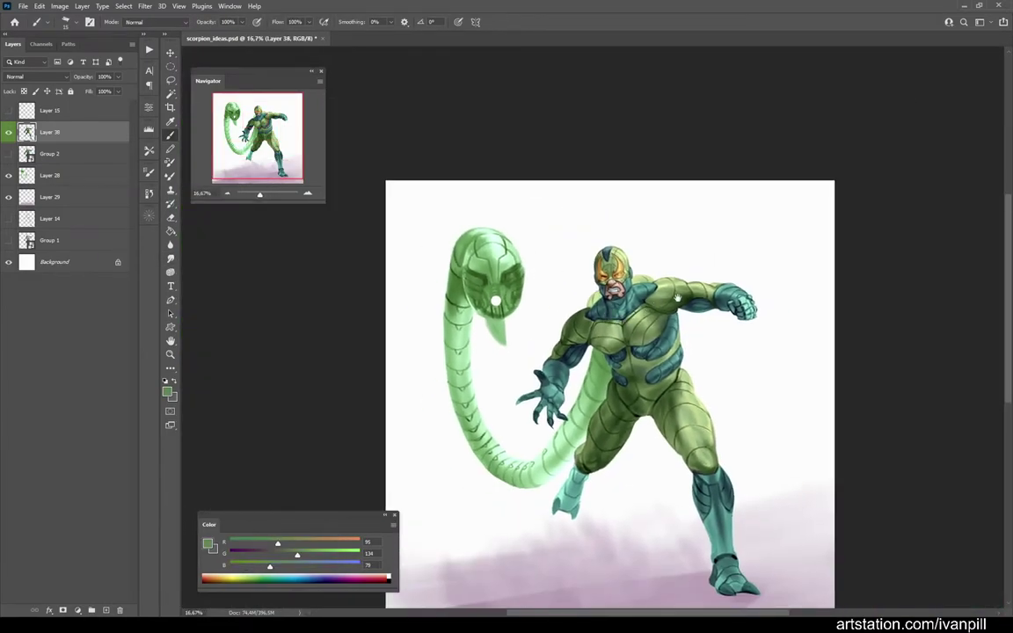
scroll(676, 392, "up", 8)
left_click(656, 388, "alt")
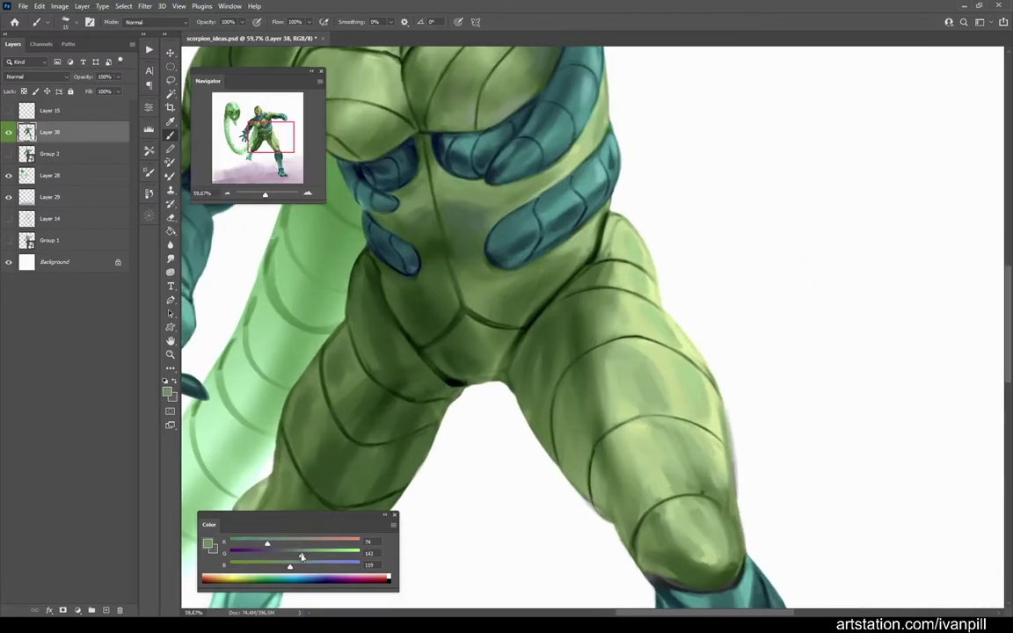
left_click(661, 403, "alt")
mouse_move(629, 416)
left_mouse_down()
mouse_move(598, 382)
mouse_move(576, 384)
left_mouse_up()
Step: Lighten the near thigh's segments with soft green, RGB 133, 186, 126
left_click(651, 420, "alt")
scroll(613, 374, "down", 8)
scroll(614, 374, "up", 7)
left_click(627, 344, "alt")
scroll(628, 344, "down", 5)
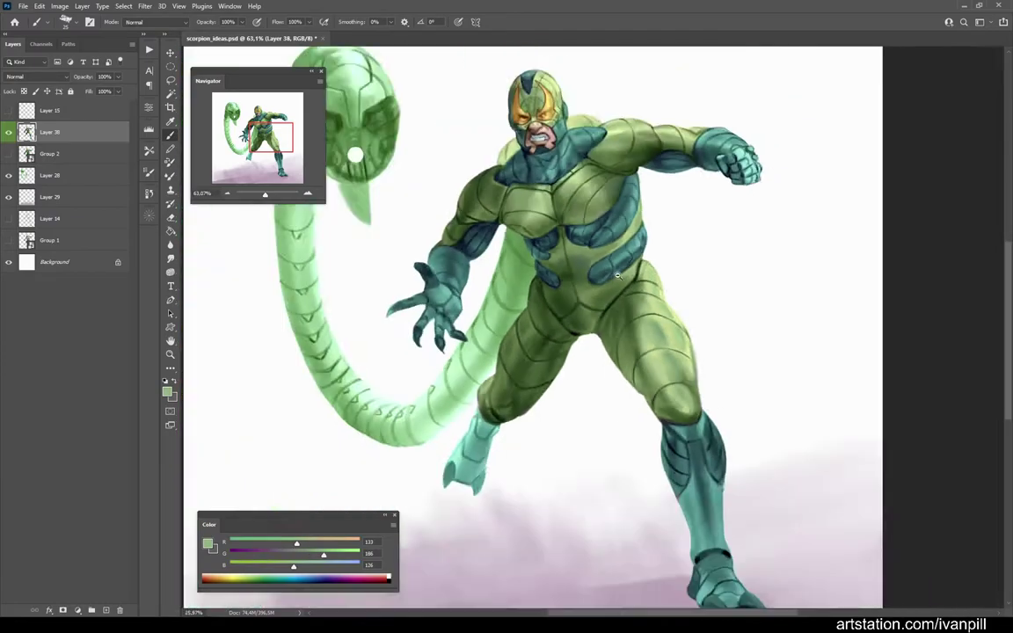
scroll(608, 390, "up", 3)
scroll(527, 334, "down", 3)
scroll(525, 332, "up", 6)
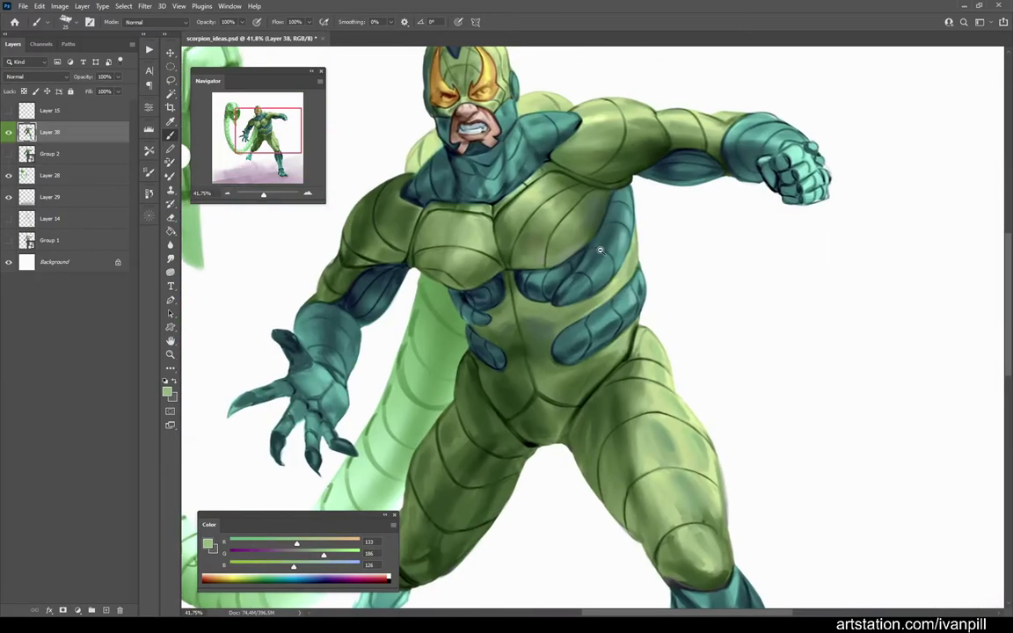
Step: Sharpen the segment lines on the upper large rib band with dark teal, RGB 0, 41, 56
left_click(525, 332, "alt")
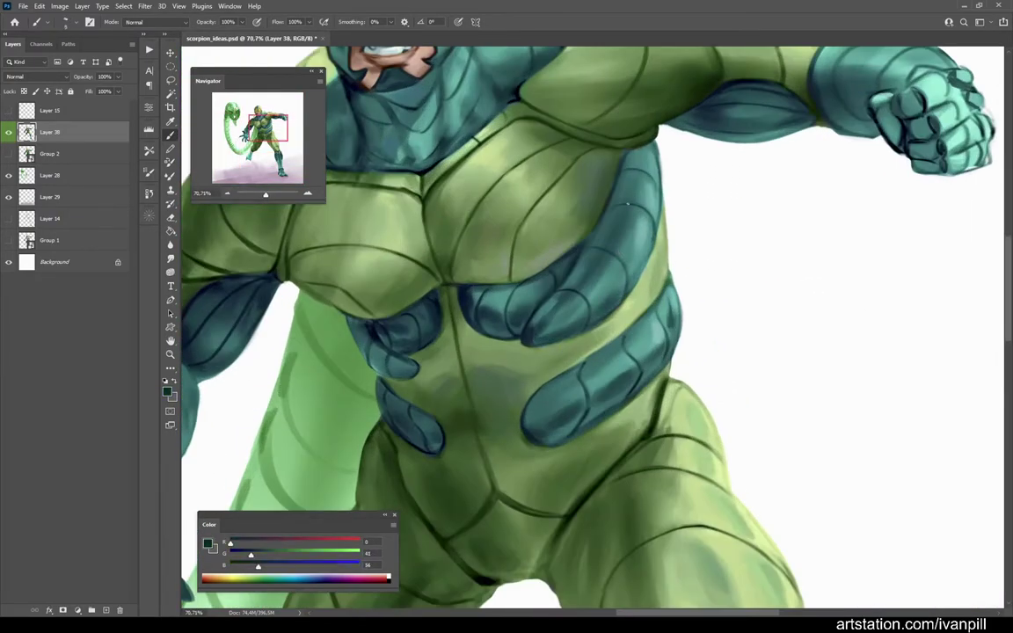
left_click_drag(247, 555, 230, 555)
scroll(586, 249, "down", 4)
scroll(562, 291, "up", 4)
scroll(562, 290, "down", 4)
scroll(669, 494, "up", 3)
Step: Add cool tints to the near thigh and darken the knee's lower edge with dark green, RGB 40, 78, 41
left_click(669, 494, "alt")
left_click(563, 457, "alt")
left_click(563, 457, "alt")
scroll(725, 435, "down", 2)
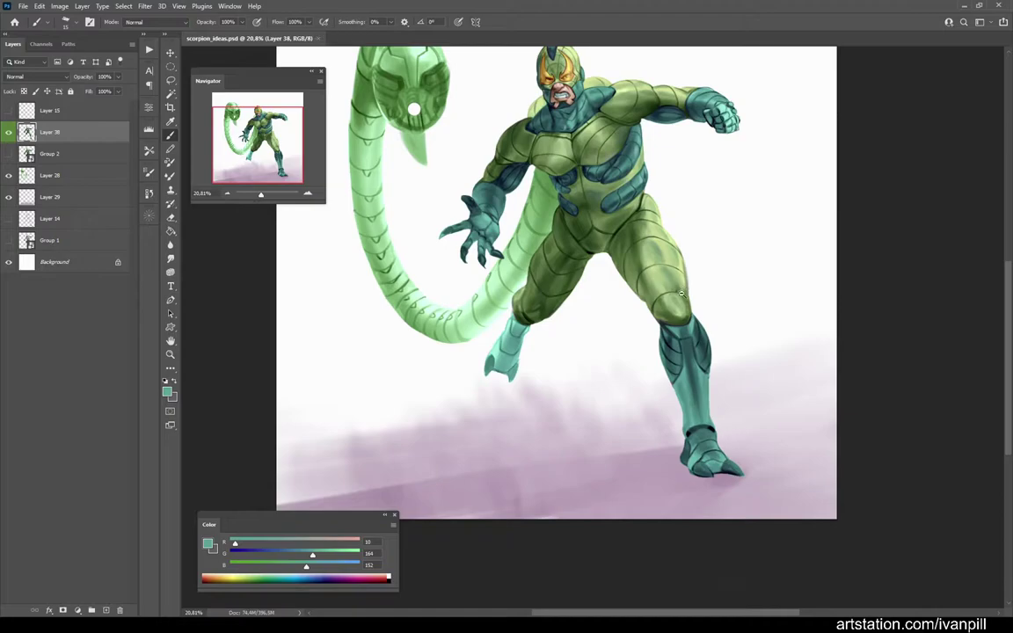
scroll(673, 299, "up", 4)
left_click_drag(312, 555, 253, 553)
left_click(642, 315, "alt")
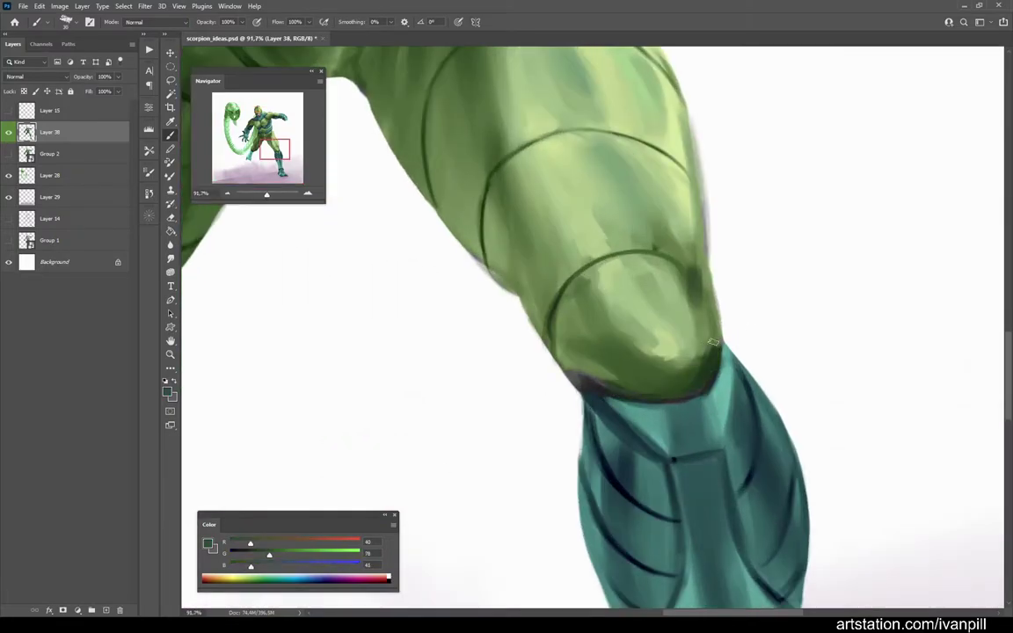
scroll(616, 325, "down", 3)
Step: Flip the canvas horizontally and smooth the front boot's shin with mid teal
key("ctrl+shift+h")
left_click_drag(502, 359, 602, 279)
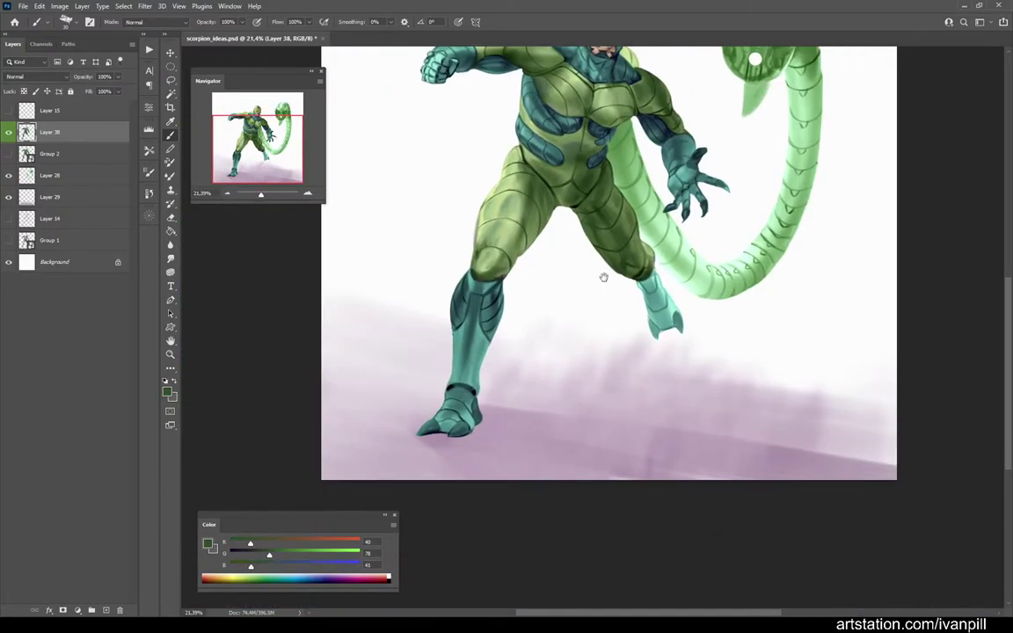
scroll(602, 275, "up", 3)
scroll(577, 260, "down", 1)
scroll(528, 352, "up", 1)
left_click(485, 436, "alt")
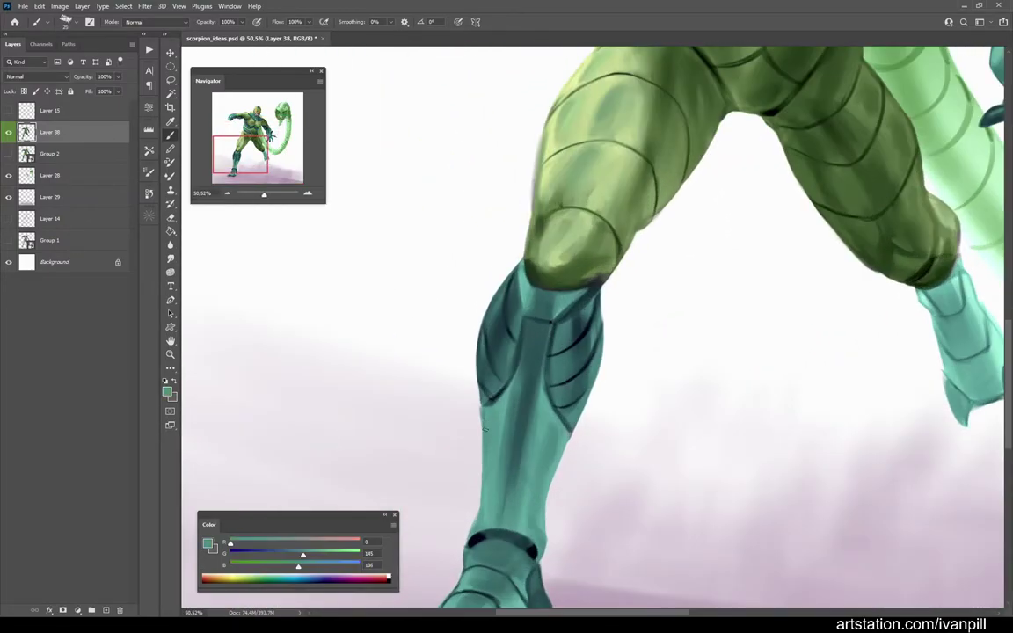
left_click_drag(466, 534, 493, 463)
Step: Shade the front boot's calf panels below the knee with dark teal, RGB 0, 64, 70
left_click(522, 396, "alt")
left_click(556, 411, "alt")
scroll(529, 394, "up", 1)
left_click(626, 226, "alt")
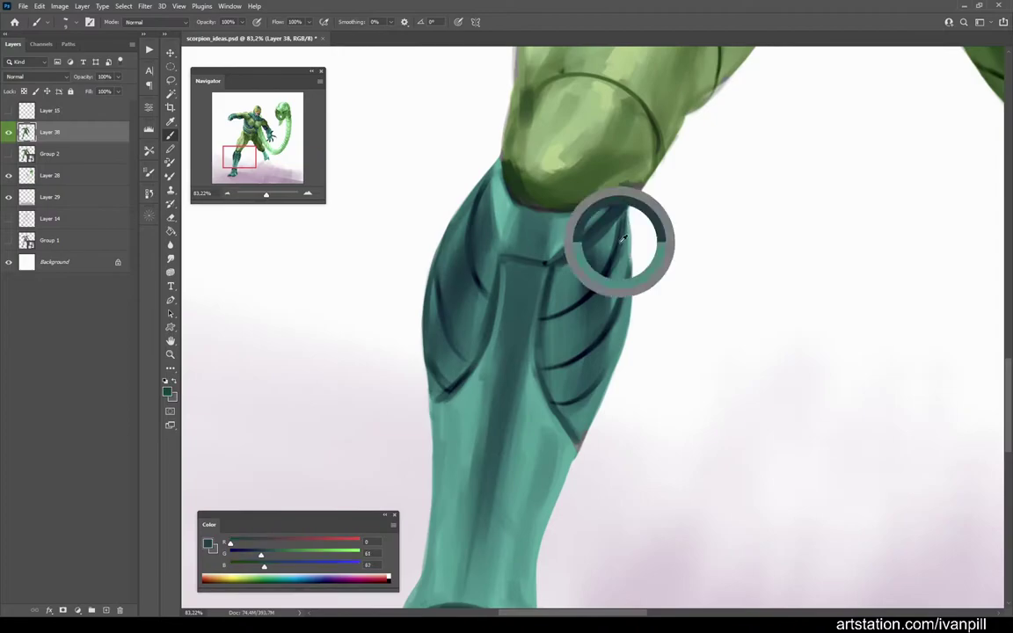
scroll(615, 176, "down", 3)
scroll(624, 216, "up", 1)
key("l")
mouse_move(594, 257)
left_mouse_down()
mouse_move(515, 403)
mouse_move(537, 413)
left_mouse_up()
scroll(615, 290, "down", 1)
scroll(640, 286, "up", 2)
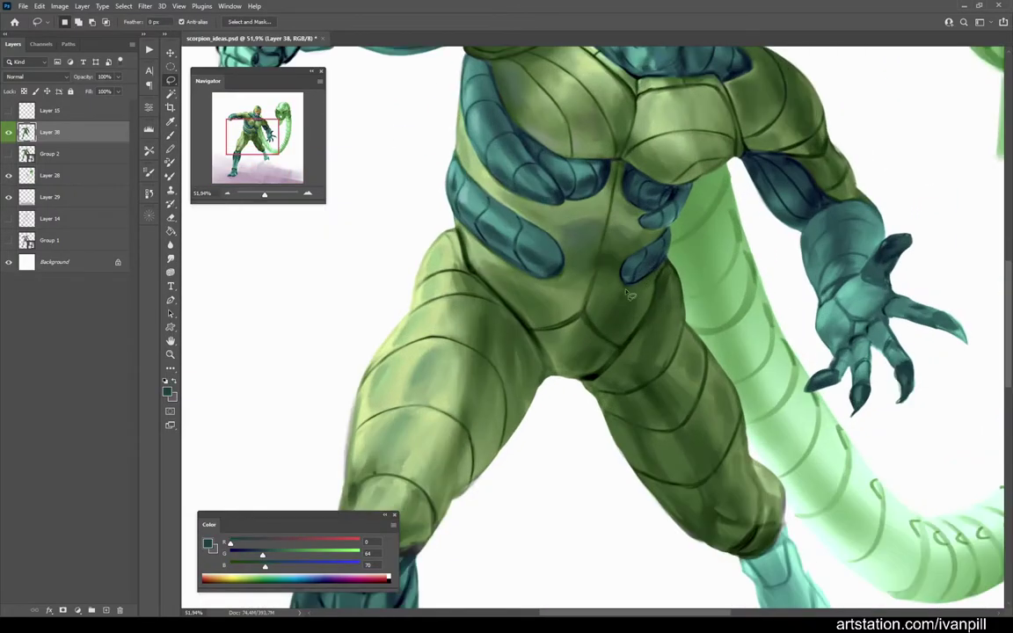
Step: Deepen the lower abdomen's shadow beneath the small rib band with very dark green, RGB 11, 33, 6
key("b")
left_click(570, 299, "alt")
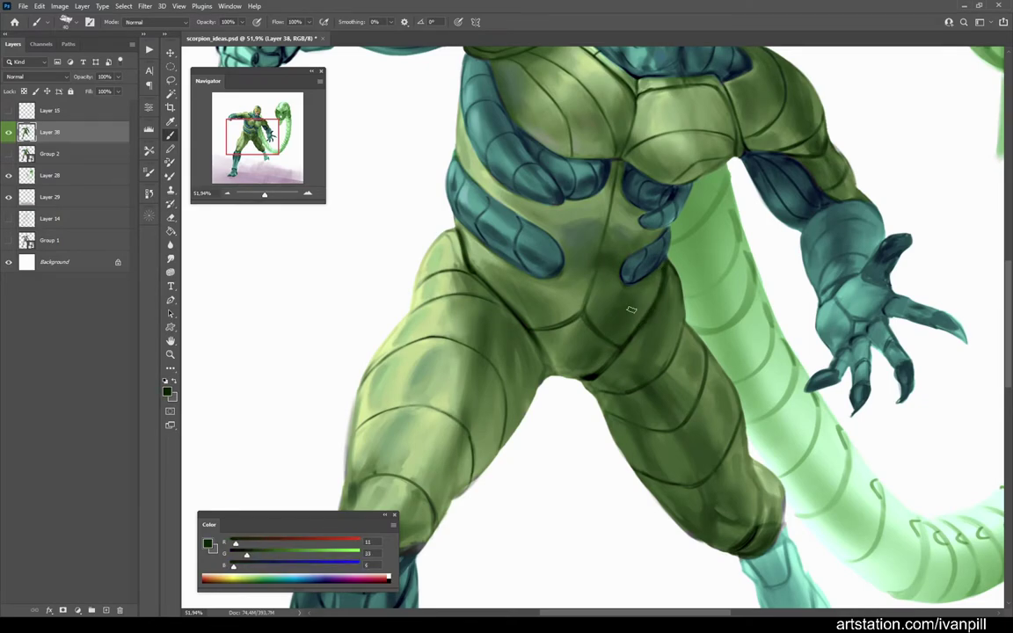
scroll(631, 308, "down", 2)
Step: Draw seam lines across the front boot's shin below the calf panels with dark navy, RGB 0, 0, 34
scroll(583, 343, "up", 2)
left_click(583, 344, "alt")
left_click(474, 414, "alt")
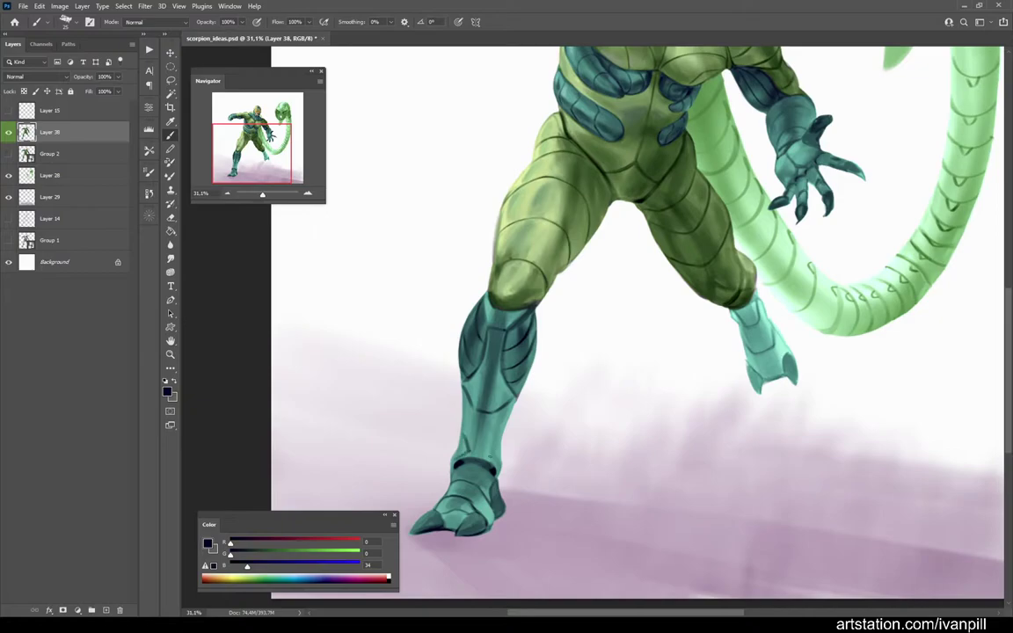
scroll(646, 402, "down", 2)
Step: Flip the canvas horizontally and redefine the raised fist's thumb outline with dark navy, RGB 0, 0, 32
key("ctrl+shift+h")
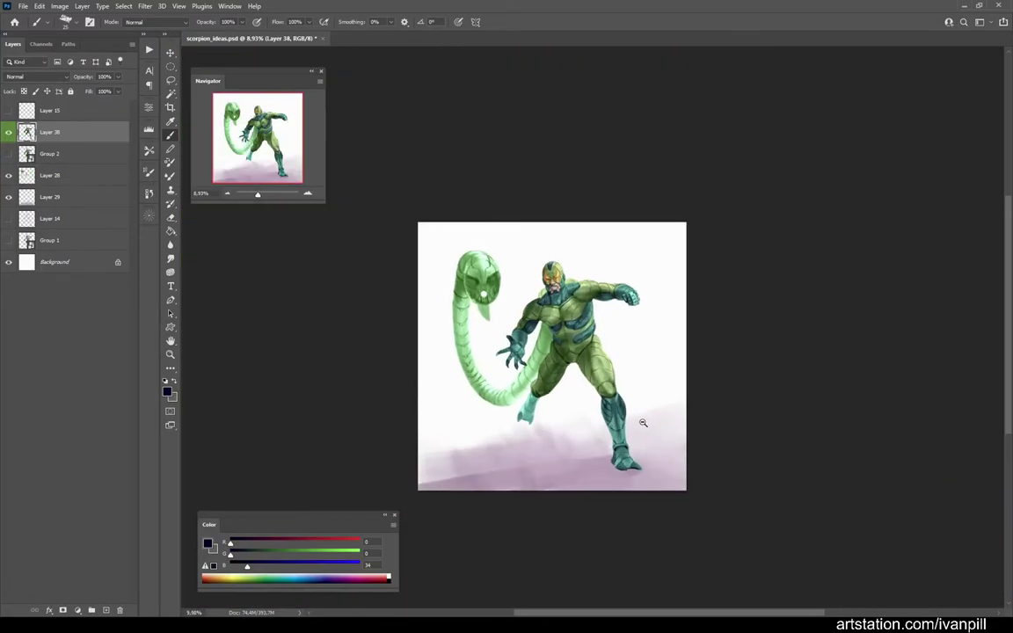
scroll(627, 431, "up", 2)
scroll(627, 431, "down", 2)
left_click(627, 431, "alt")
scroll(672, 255, "up", 5)
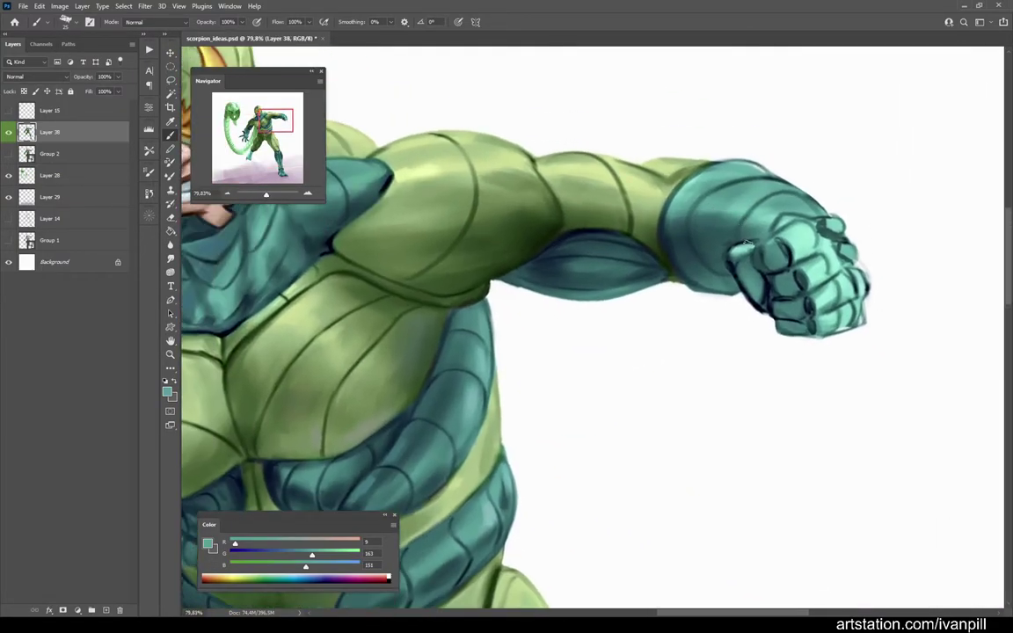
key("r")
key("b")
left_click(728, 226, "alt")
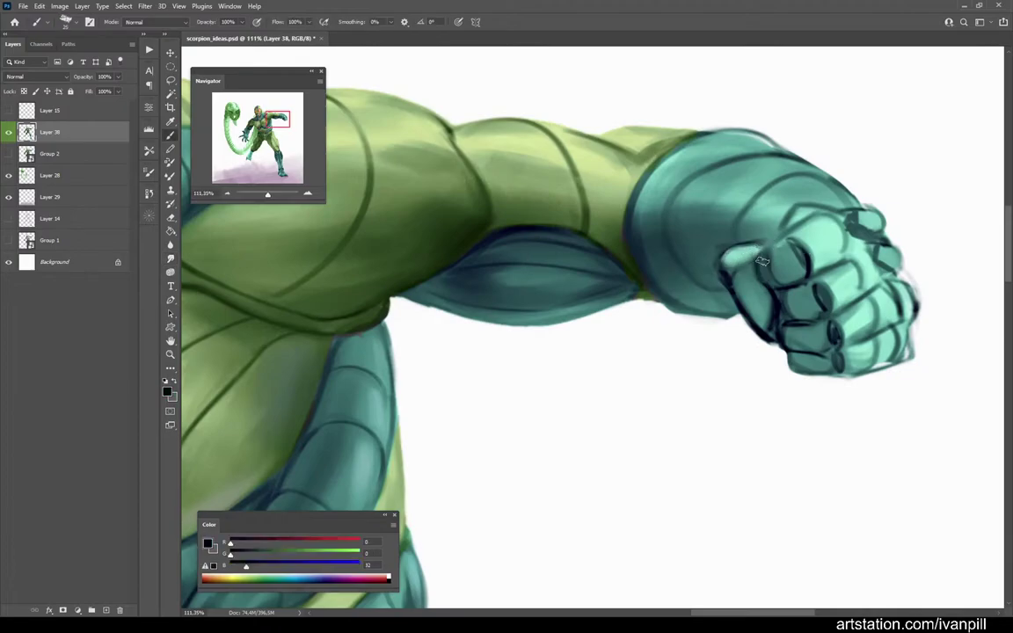
Step: Highlight the raised fist's thumb and knuckles with light aqua, RGB 82, 228, 204
scroll(826, 244, "down", 2)
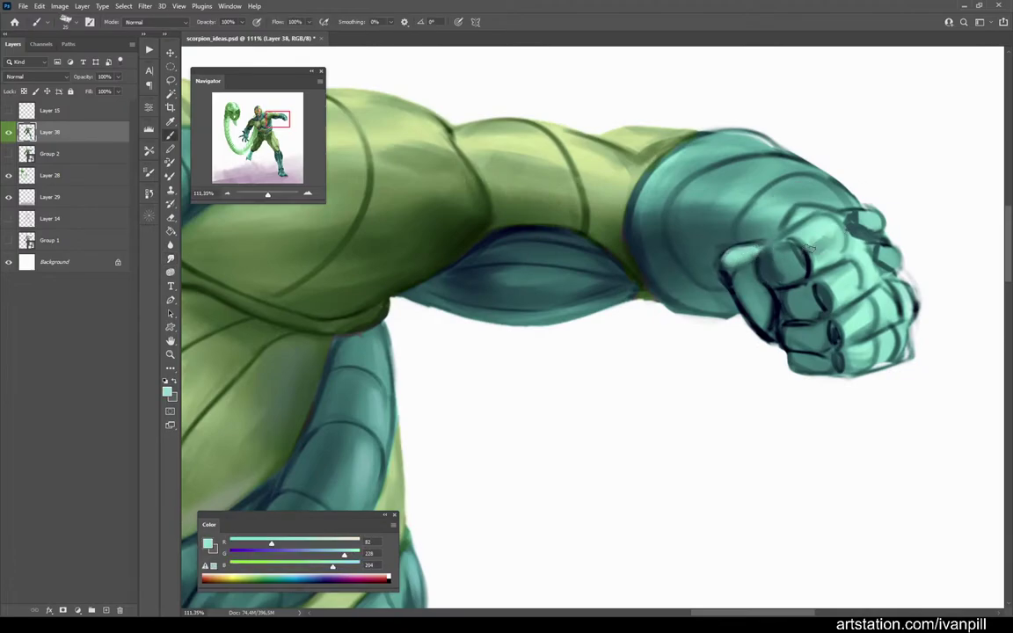
scroll(826, 244, "down", 2)
left_click(830, 255, "alt")
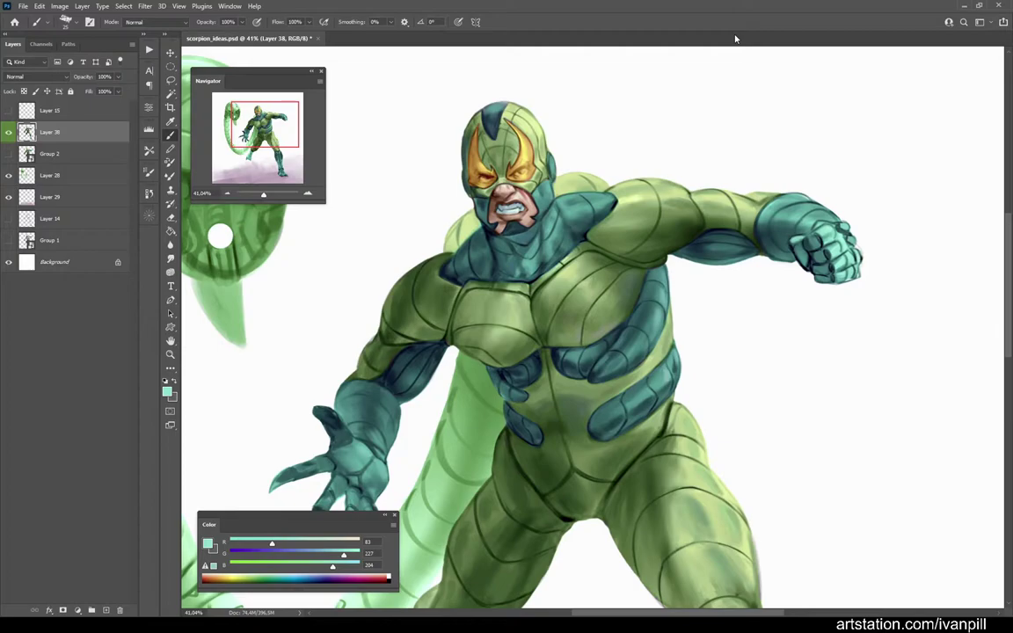
Step: Shade the chest plate and lowered shoulder with dark green, RGB 54, 98, 46, and sharpen their seams with near-black green, RGB 21, 26, 9
scroll(481, 195, "up", 1)
left_click(418, 265, "alt")
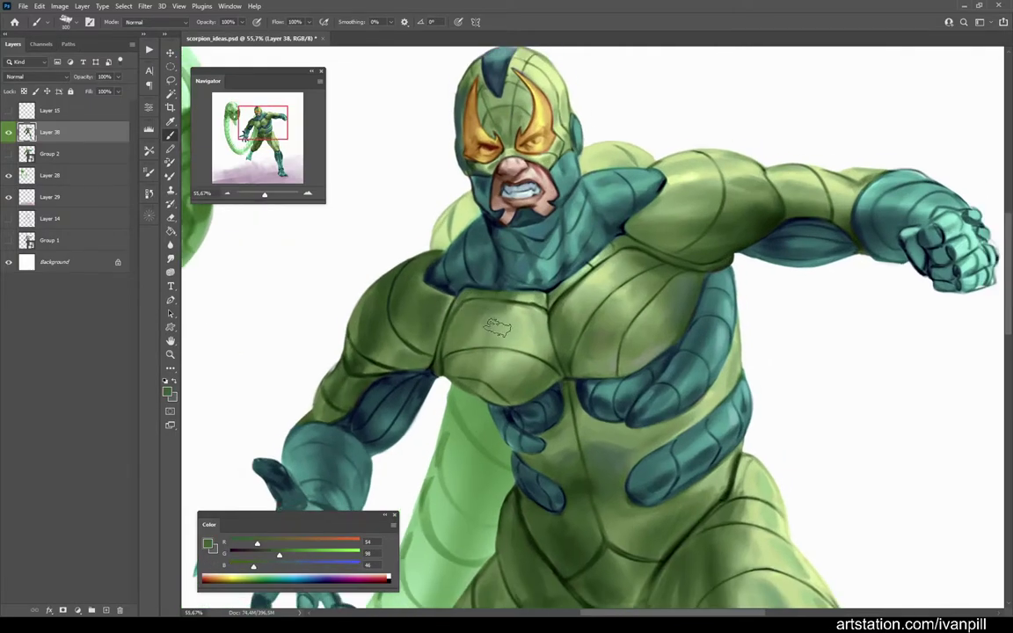
left_click(501, 345, "alt")
left_click(447, 336, "alt")
scroll(547, 206, "down", 5)
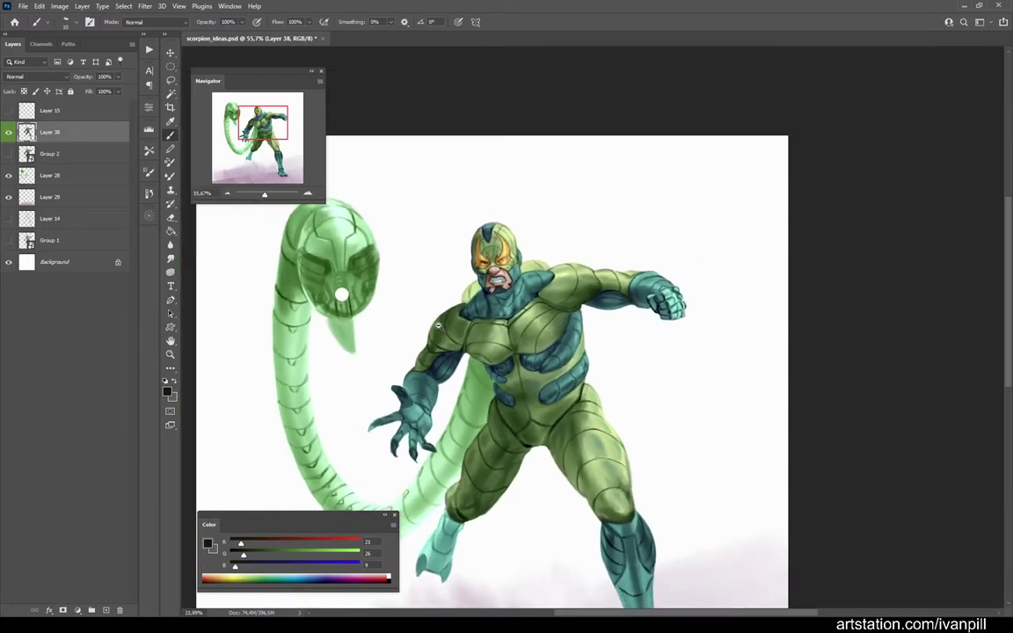
scroll(561, 368, "up", 5)
scroll(561, 367, "up", 2)
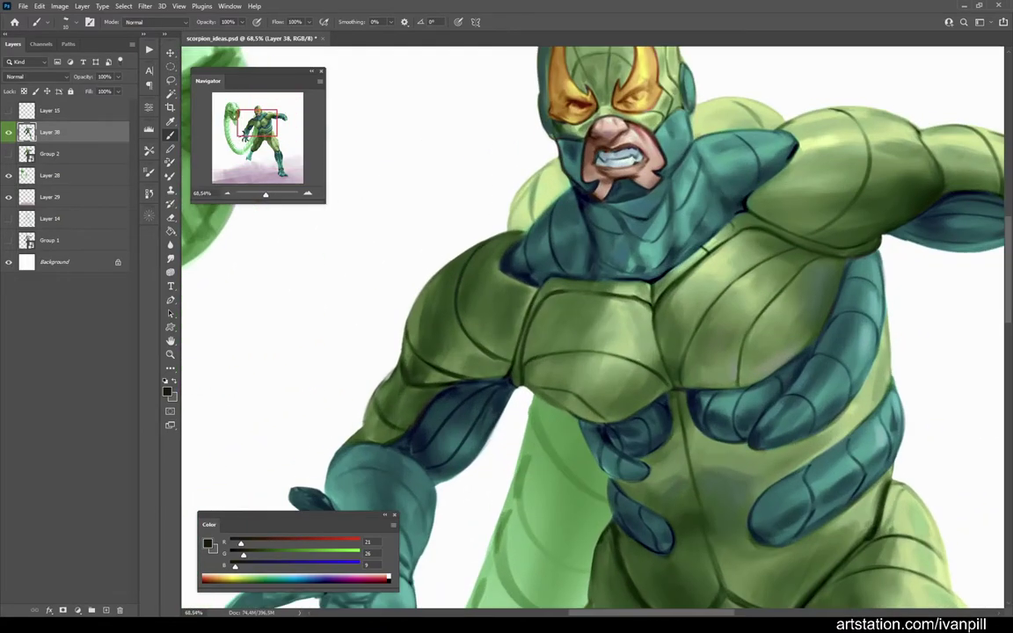
Step: Blend the torso's side below the rib bands with mid green, RGB 68, 106, 53
left_click(592, 420, "alt")
scroll(670, 382, "down", 6)
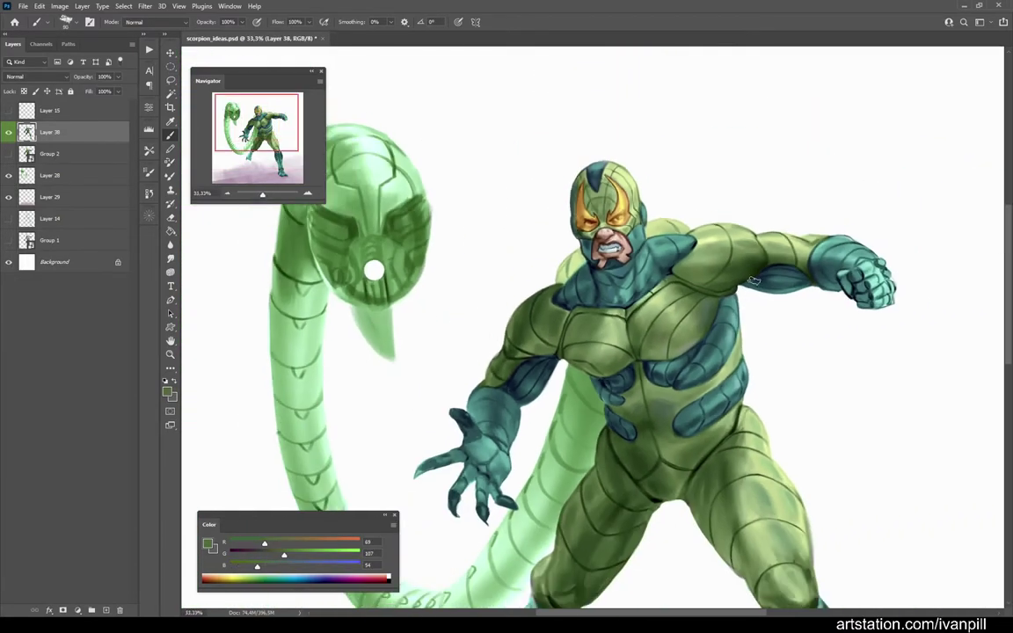
scroll(752, 280, "up", 2)
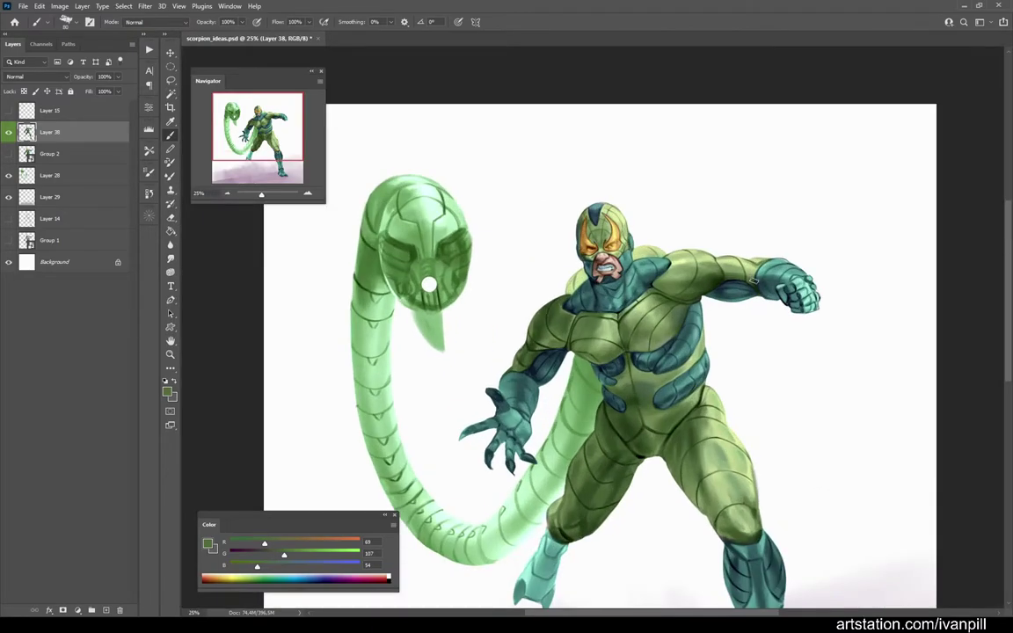
scroll(644, 368, "up", 2)
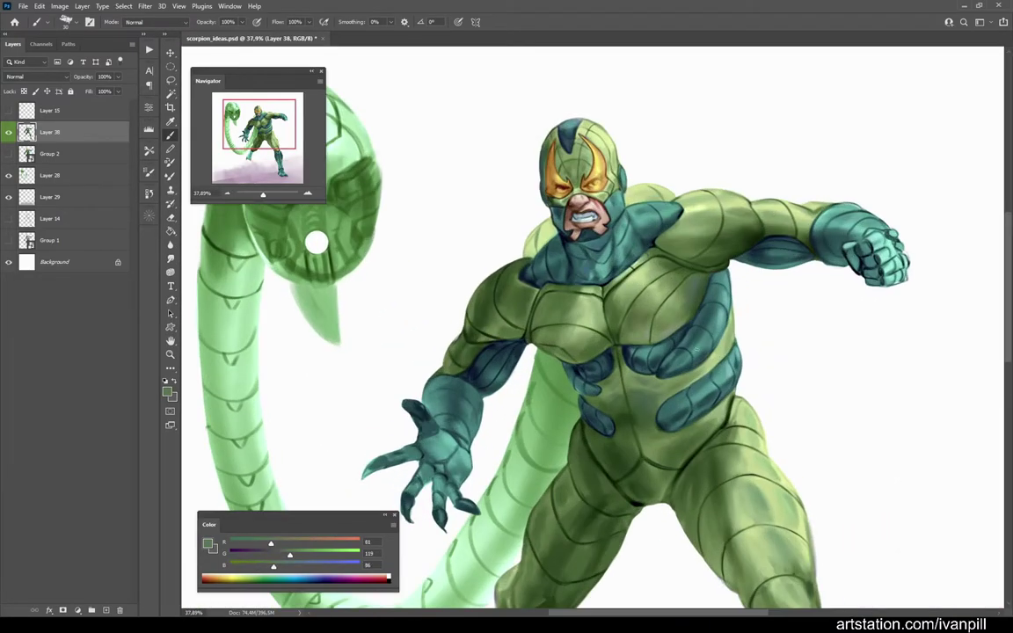
left_click(696, 425, "alt")
left_click(701, 422, "alt")
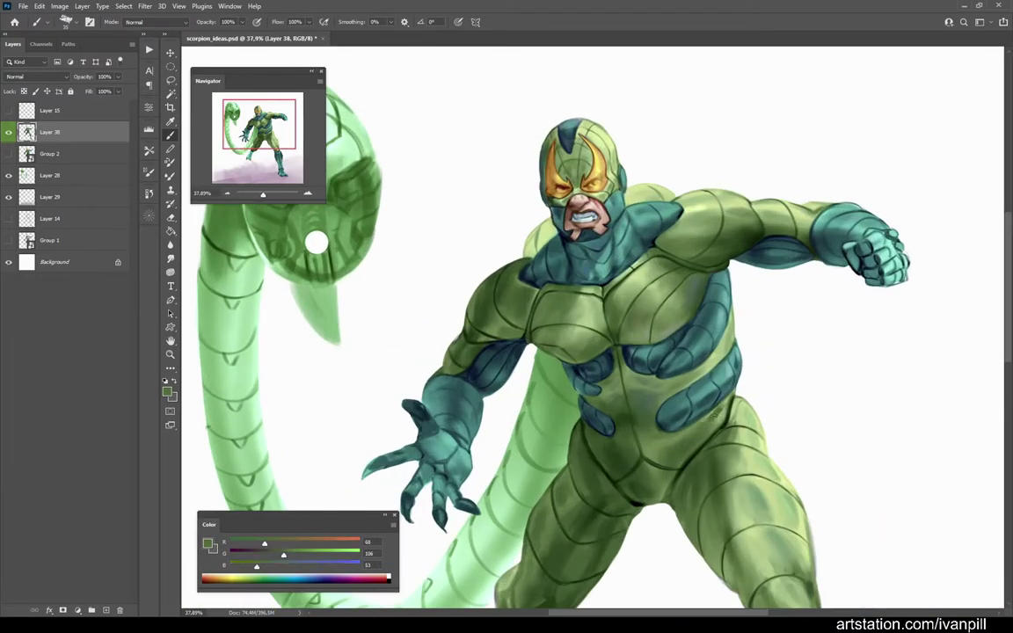
Step: Soften the abdomen's shading with a lighter green, RGB 99, 132, 74
scroll(680, 439, "down", 4)
scroll(659, 444, "up", 3)
left_click(659, 444, "alt")
scroll(674, 347, "up", 4)
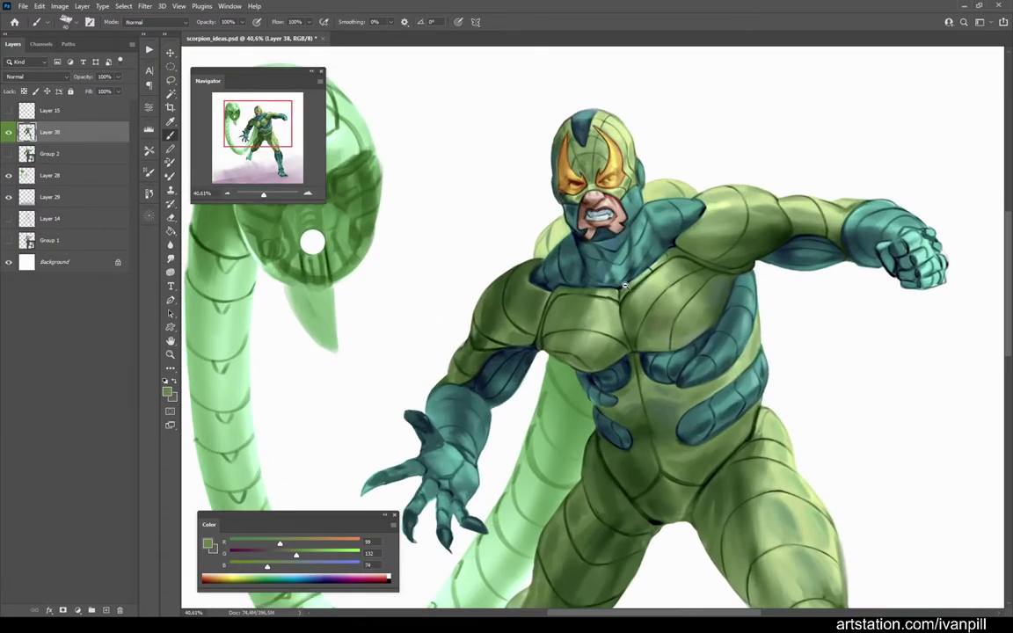
Step: Smooth the chest plates beside the centre seam with greens RGB 71, 111, 58 and 84, 124, 69, and save the file
left_click(642, 395, "alt")
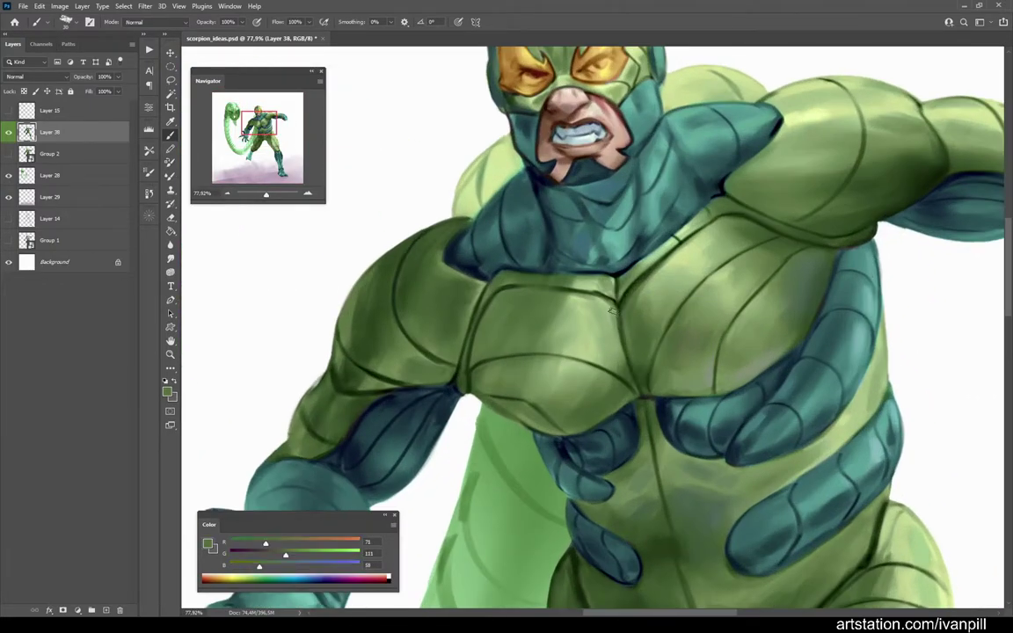
scroll(642, 396, "up", 3)
left_click(552, 278, "alt")
scroll(615, 362, "down", 3)
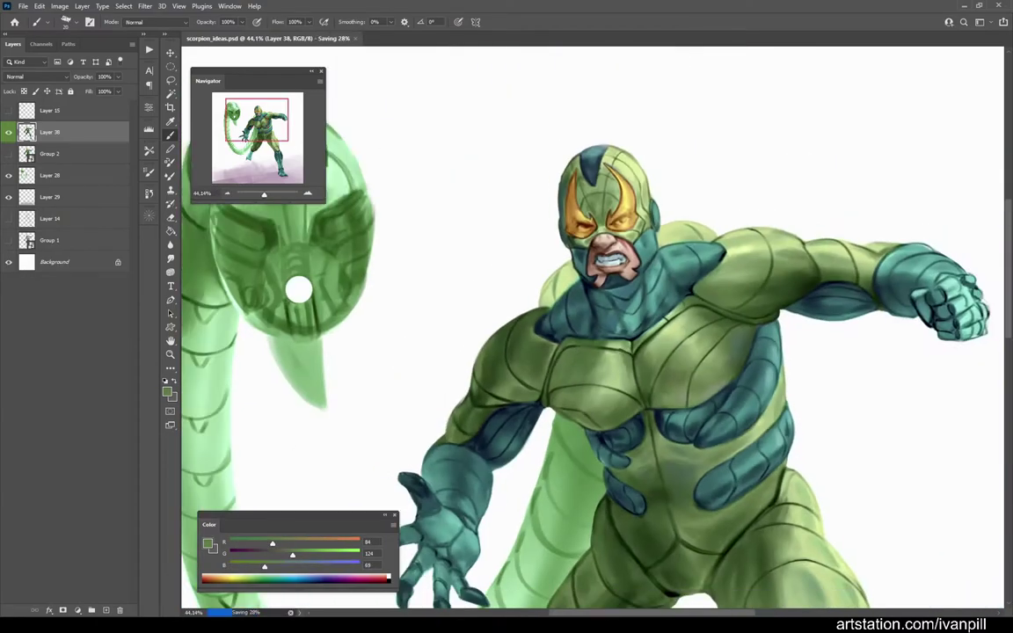
Step: Smooth the folds on the front of the neck with dark teal, RGB 0, 101, 99
scroll(615, 364, "up", 3)
left_click(616, 371, "alt")
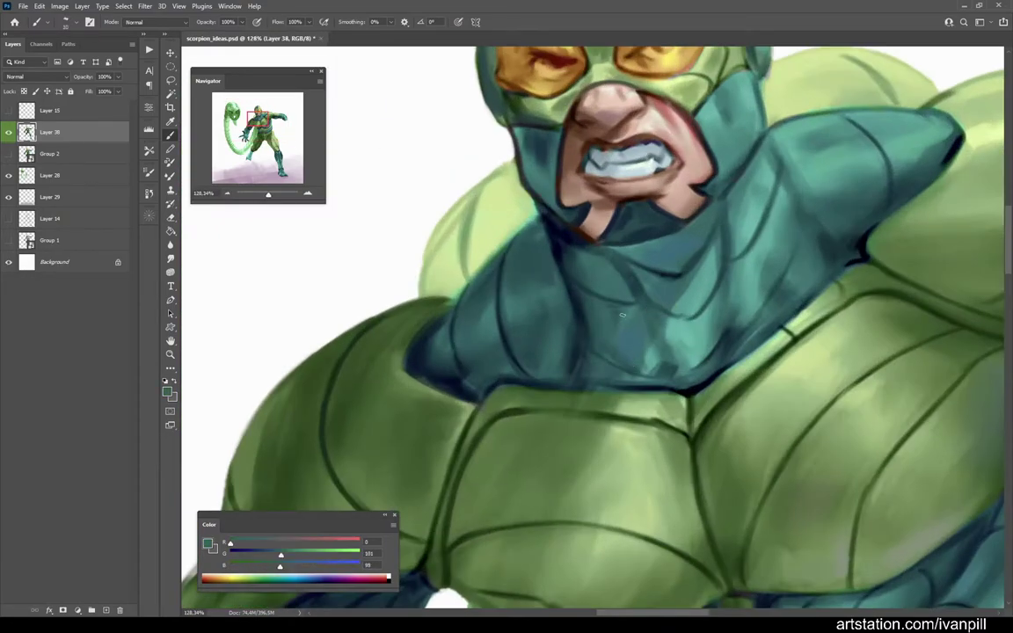
left_click(533, 332, "alt")
left_click_drag(584, 334, 633, 308)
Step: Add small highlights at the base of the neck with bright teal, RGB 18, 172, 157
scroll(690, 343, "down", 3)
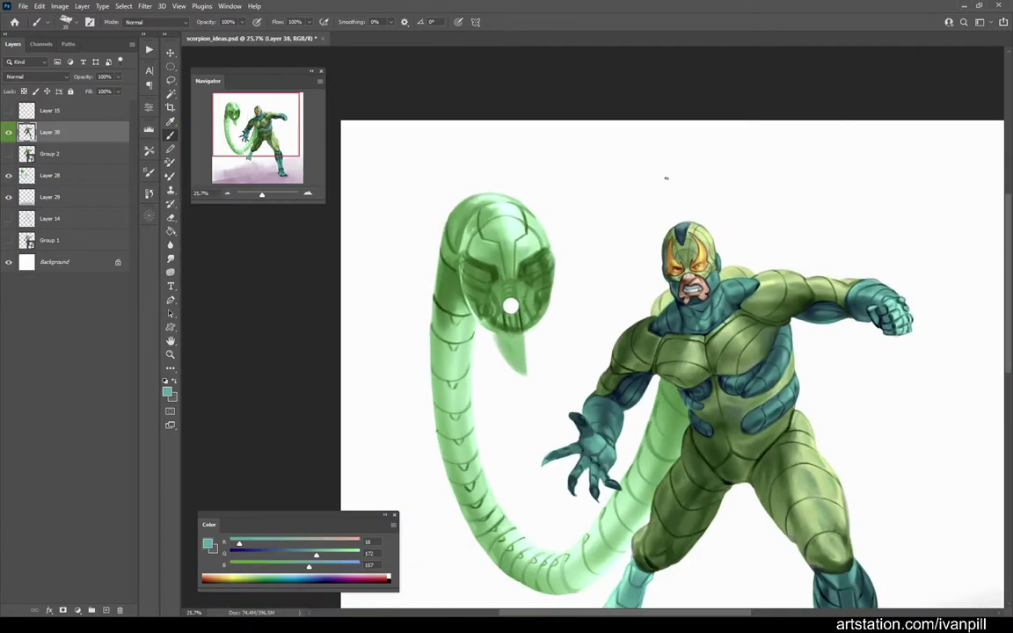
scroll(652, 331, "up", 3)
left_click(652, 331, "alt")
scroll(655, 329, "down", 4)
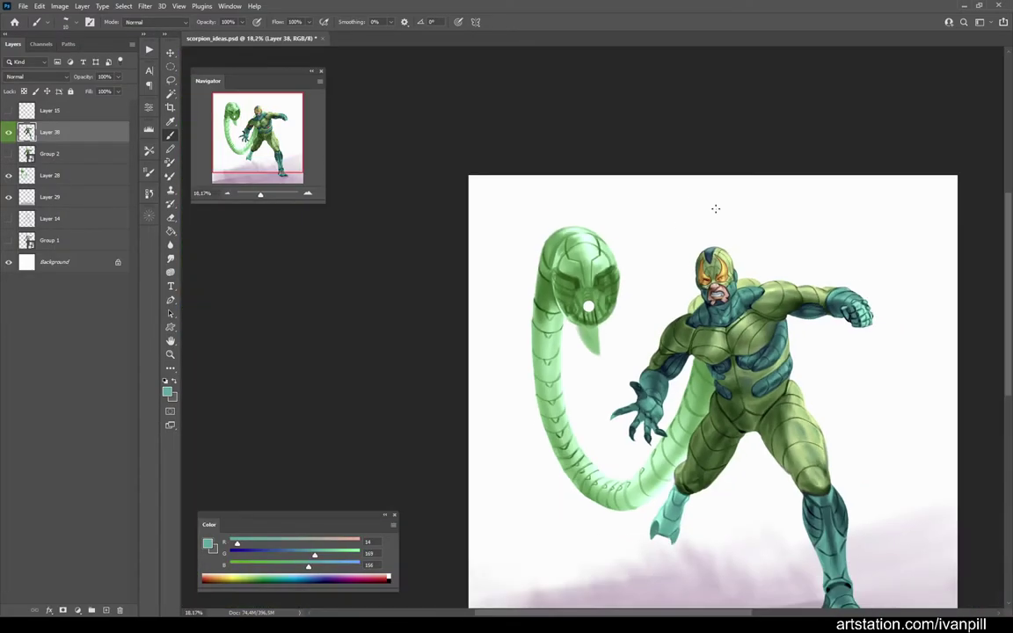
Step: Deepen the seam between the raised shoulder and the chest with very dark green, RGB 9, 32, 3
scroll(770, 286, "up", 4)
left_click(770, 287, "alt")
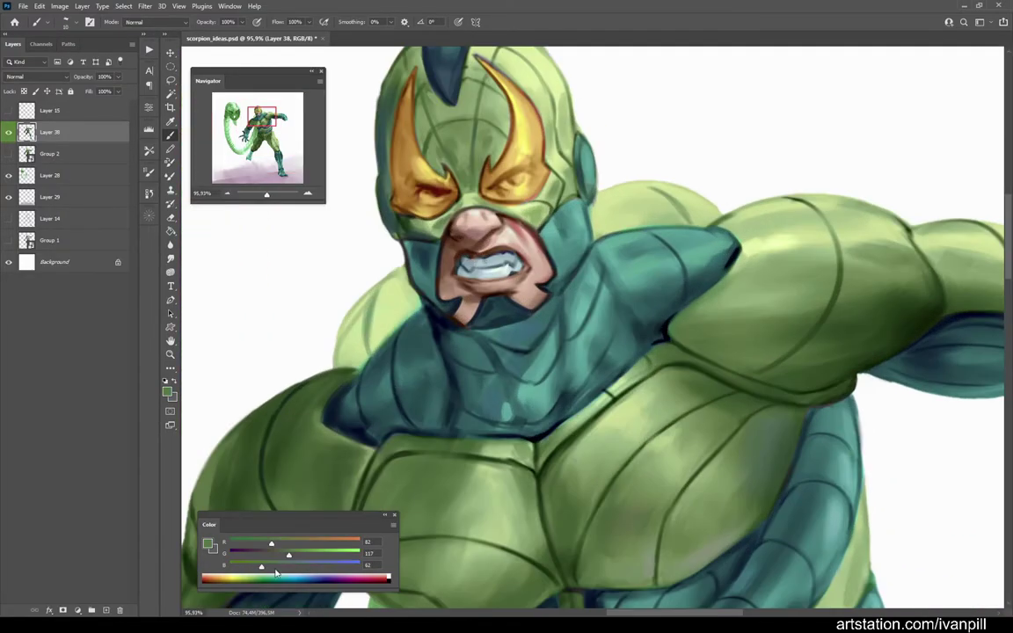
left_click(703, 316, "alt")
left_click(721, 301, "alt")
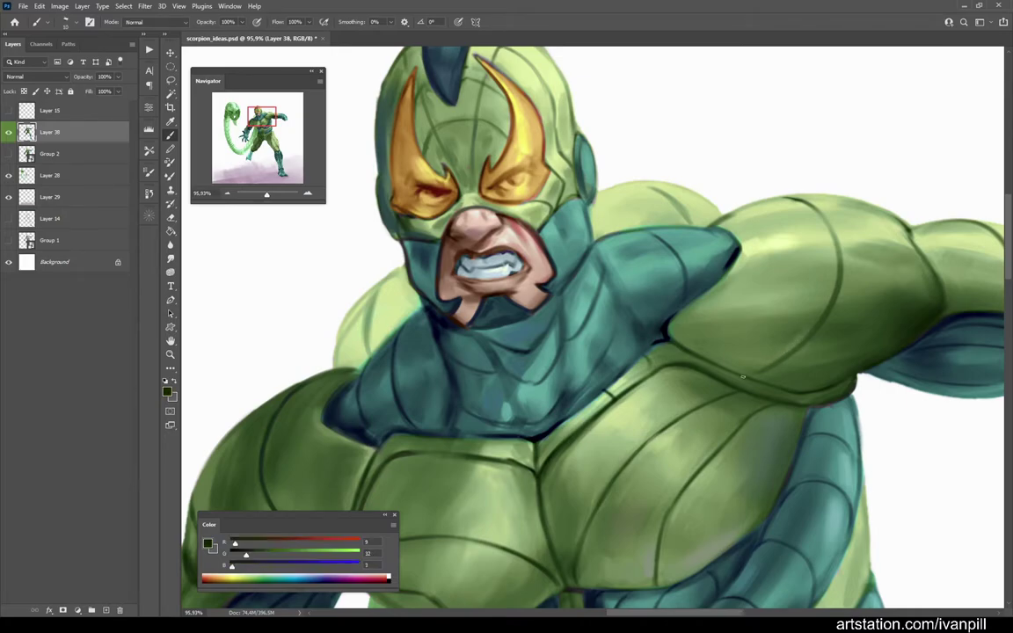
scroll(795, 323, "down", 5)
scroll(795, 310, "up", 5)
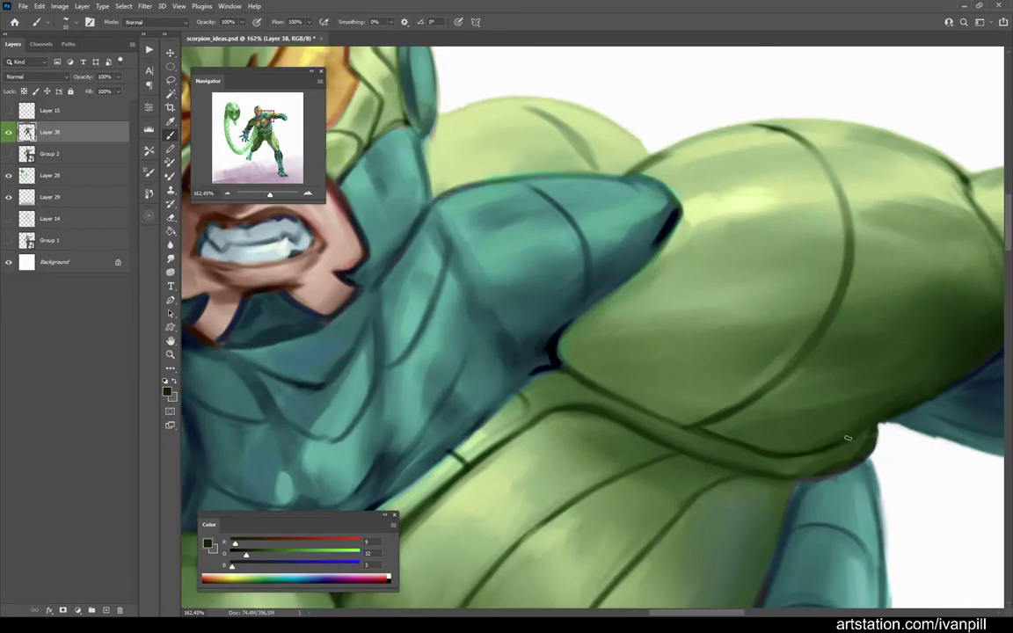
left_click_drag(541, 365, 632, 390)
scroll(606, 378, "down", 4)
scroll(668, 413, "up", 5)
left_click_drag(523, 344, 741, 438)
Step: Darken the collar's edge against the raised shoulder with dark navy, RGB 0, 4, 35
scroll(762, 275, "down", 5)
left_click(501, 372, "alt")
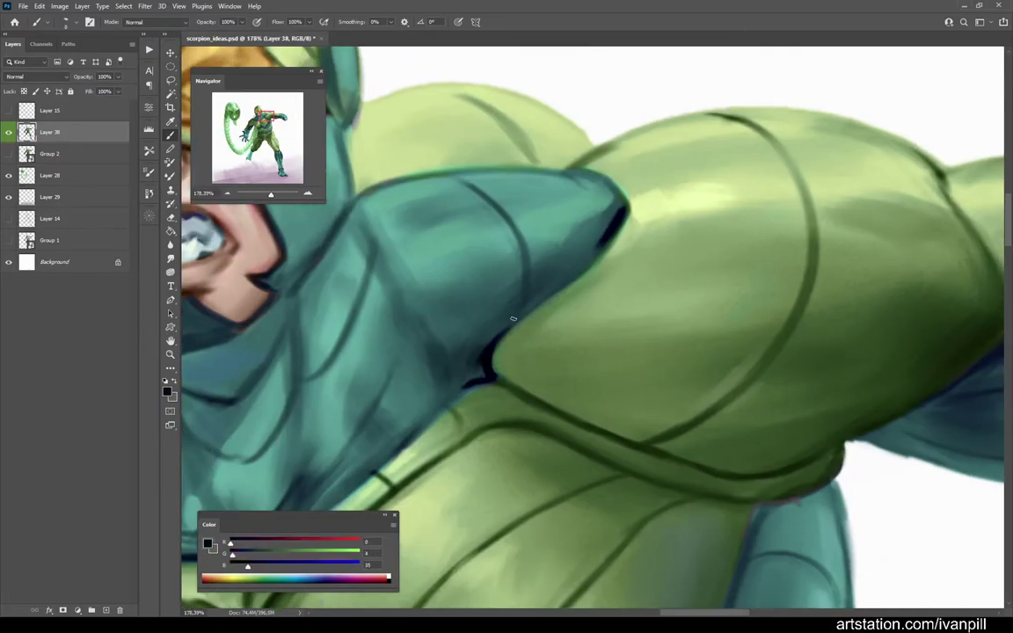
scroll(620, 289, "down", 5)
Step: Model the raised shoulder with dark green, RGB 29, 67, 25, and mid green, RGB 94, 135, 79
left_click(620, 289, "alt")
scroll(620, 289, "up", 3)
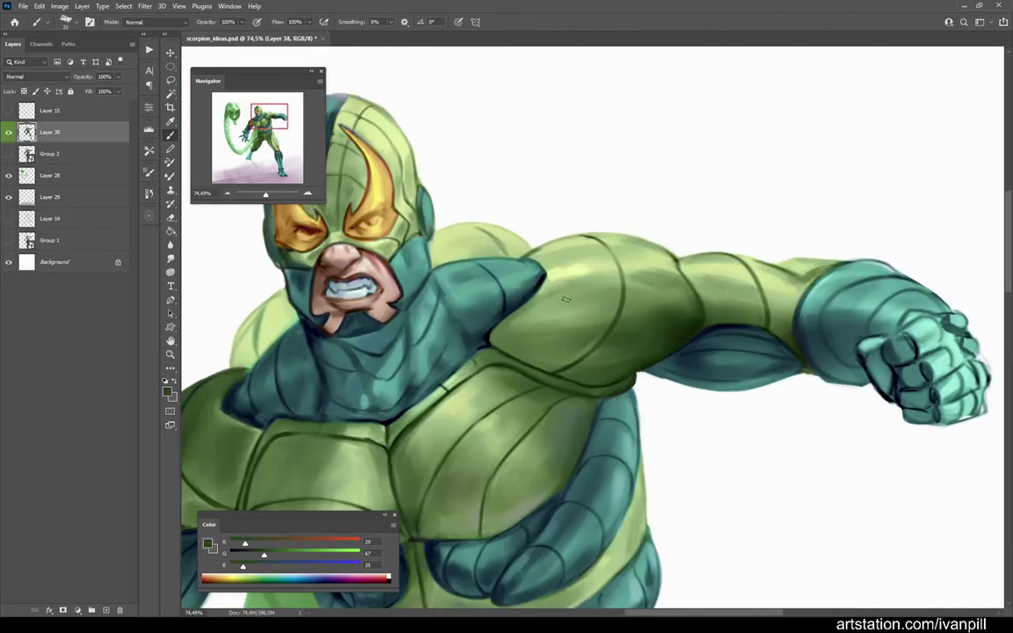
left_click(555, 294, "alt")
scroll(558, 193, "down", 3)
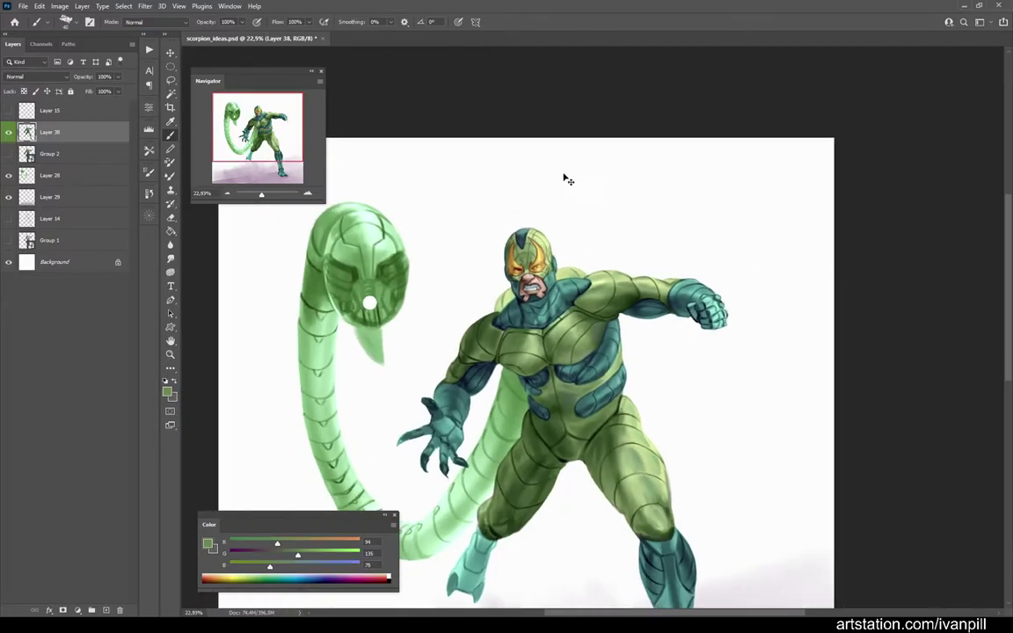
Step: Highlight the raised shoulder with light green, RGB 153, 189, 123, and switch to the Smudge tool at 30% strength
scroll(687, 266, "up", 3)
left_click(602, 248, "alt")
scroll(647, 233, "down", 4)
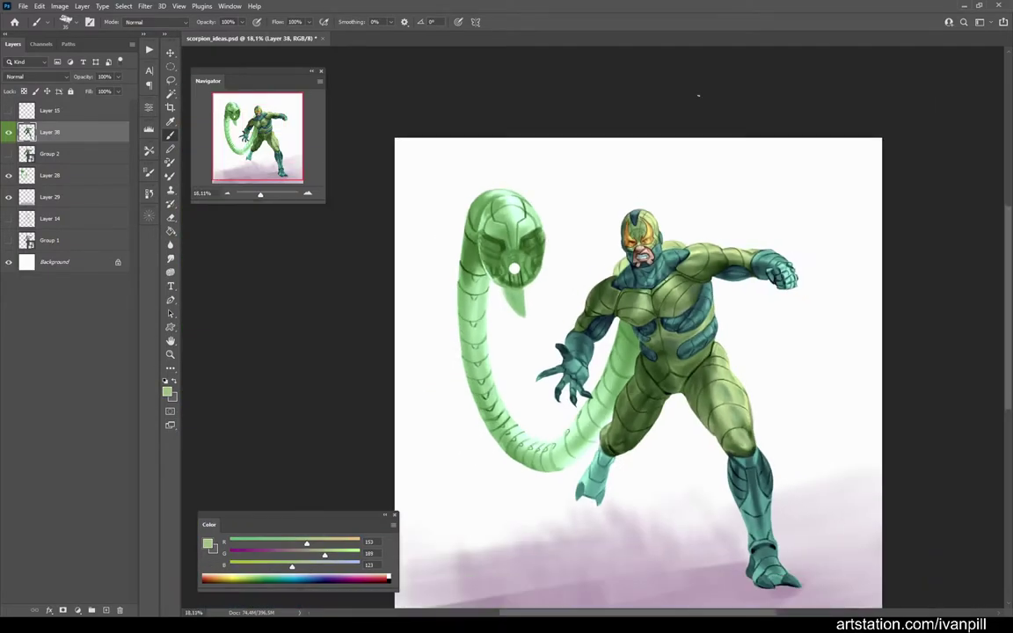
scroll(698, 95, "up", 2)
key("r")
scroll(757, 368, "down", 2)
scroll(757, 368, "up", 2)
Step: Shift the tail's colour on Layer 28 to a warmer yellow-green with an image colour adjustment
left_click(69, 174)
left_click(59, 6)
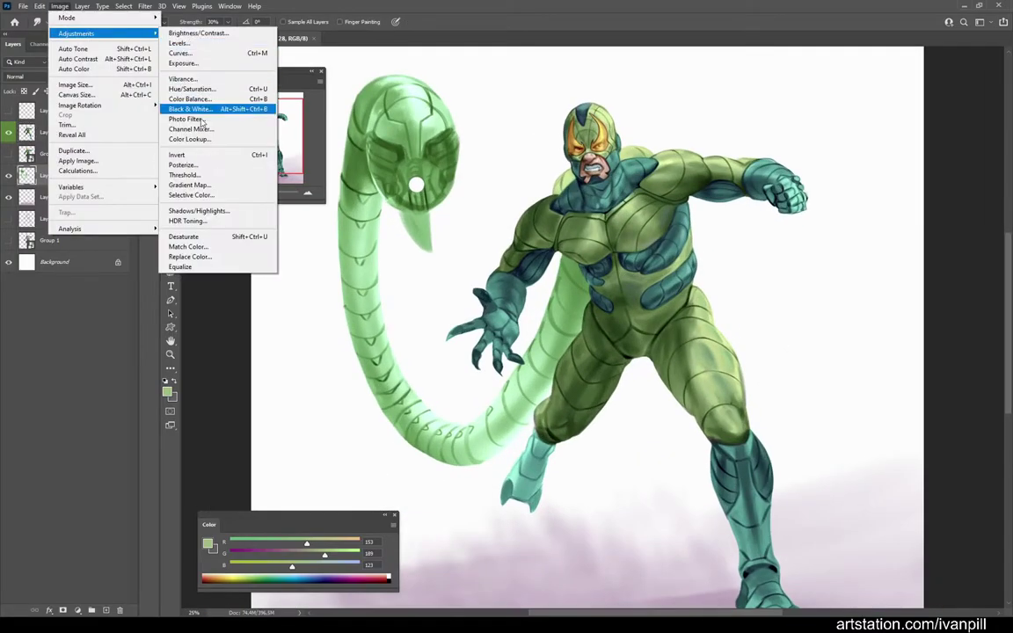
left_click(231, 185)
left_click(268, 347)
left_click(280, 370)
left_click_drag(226, 308, 700, 151)
left_click_drag(728, 219, 744, 267)
key("Return")
scroll(718, 294, "down", 2)
scroll(718, 293, "up", 2)
Step: Lock Layer 38's transparent pixels and recolour the rear knee's outer edge teal in Color brush mode, RGB 46, 199, 180
scroll(527, 431, "up", 5)
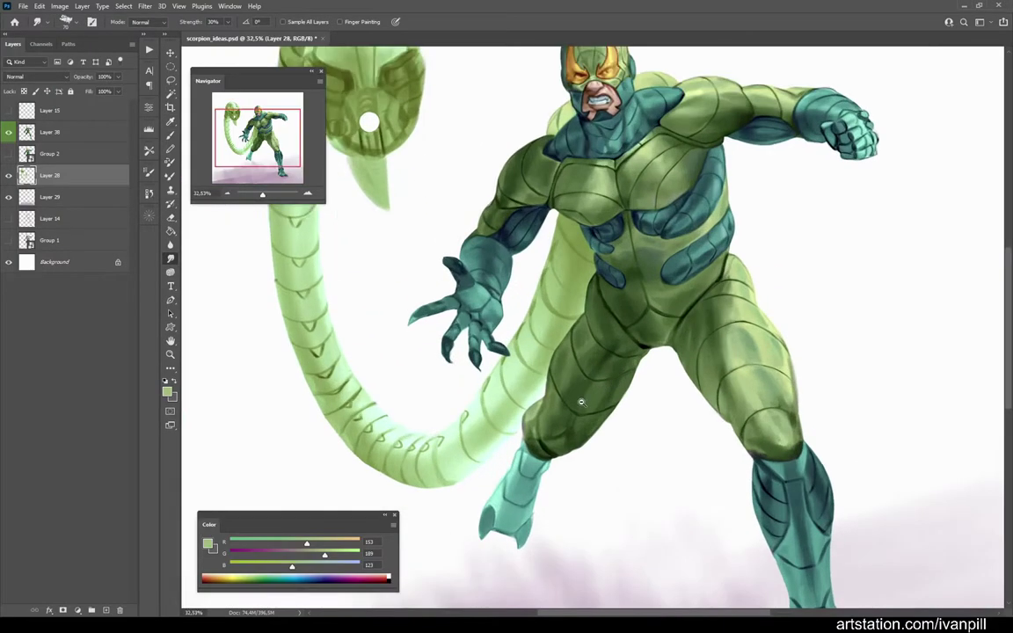
key("b")
key("alt+bracketright")
key("alt+bracketright")
left_click(519, 480, "alt")
left_click(482, 483, "alt")
left_click_drag(268, 563, 289, 563)
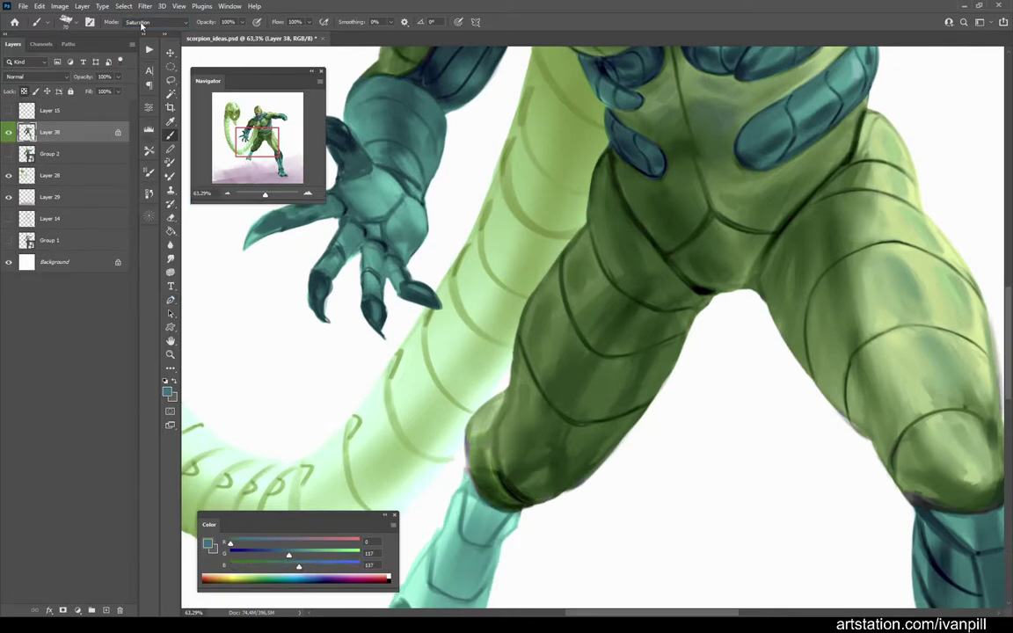
scroll(455, 450, "down", 3)
left_click(437, 406, "alt")
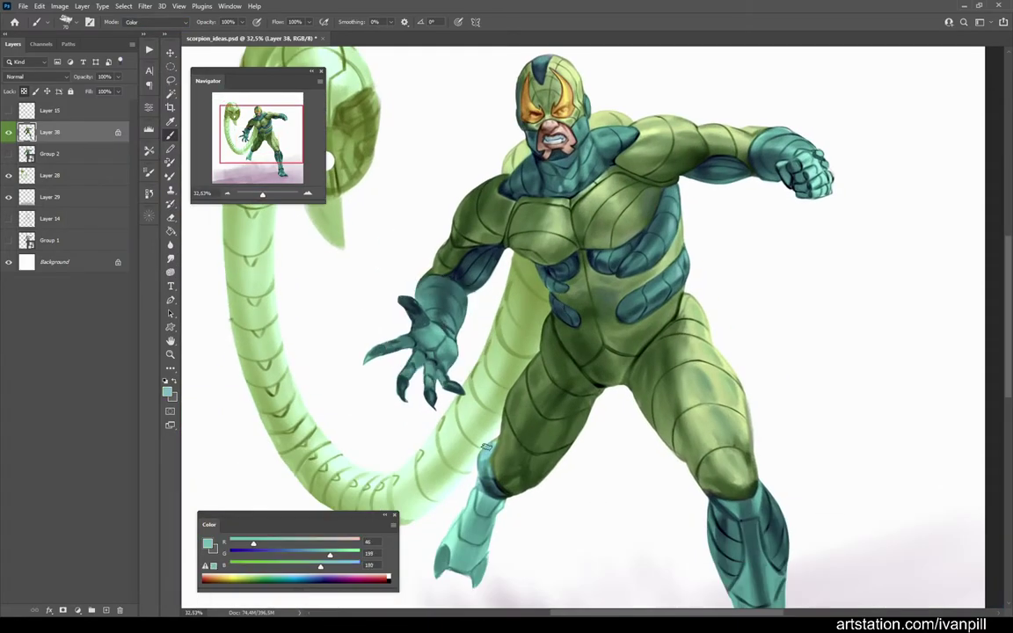
scroll(440, 352, "down", 2)
Step: Brighten the rear knee pad in Normal mode with light aqua, RGB 107, 249, 226, and refine its upper edge with aqua
scroll(494, 421, "up", 4)
left_click_drag(330, 555, 357, 557)
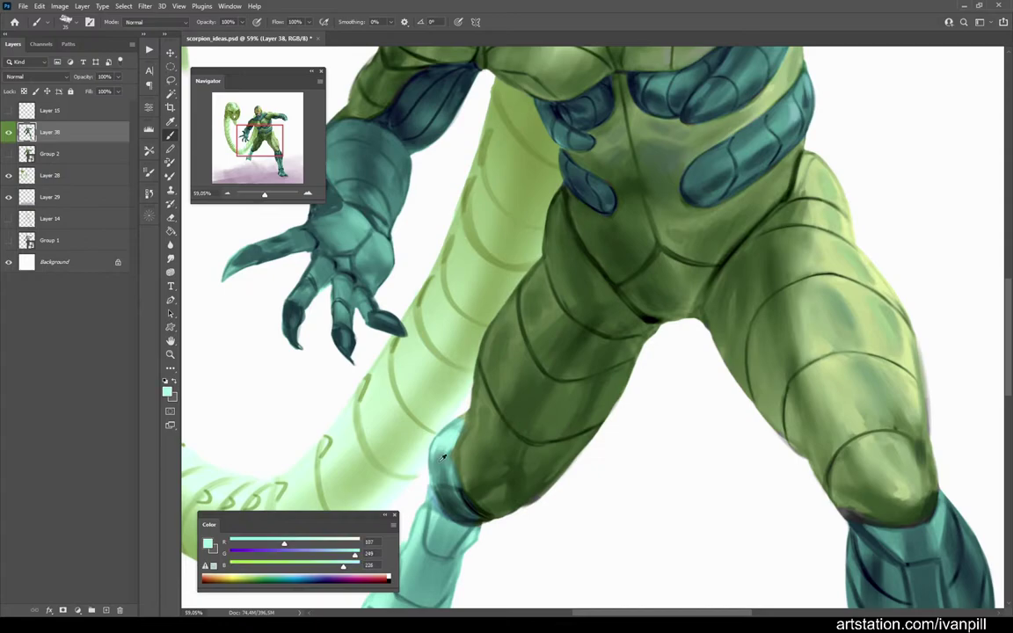
left_click(406, 401, "alt")
scroll(470, 430, "up", 2)
left_click(426, 400, "alt")
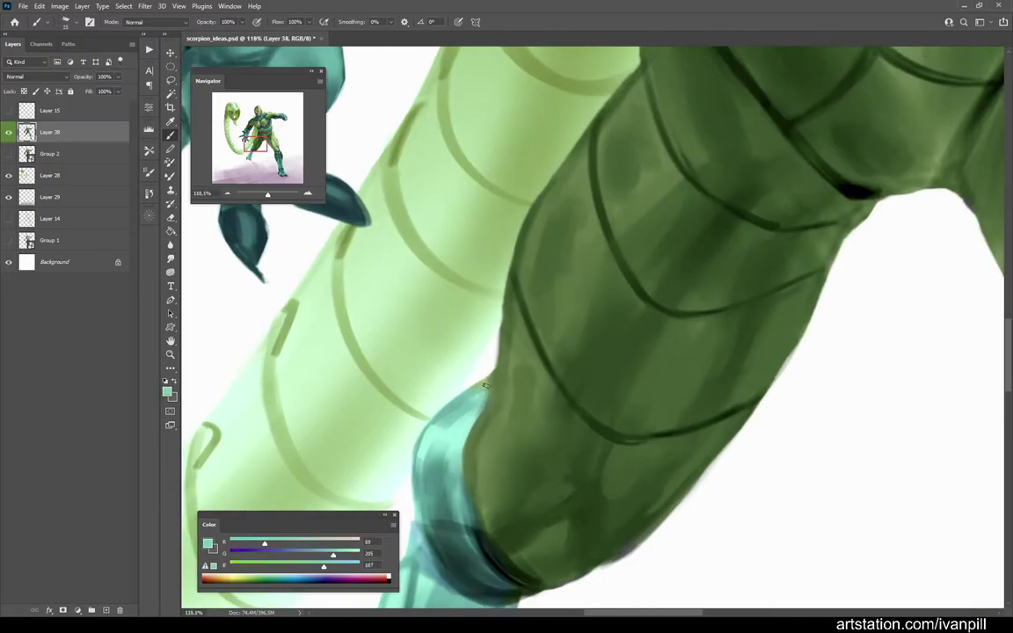
Step: Smooth the rear knee pad and shade the top of the shin beneath it with dark teal, RGB 1, 72, 66
scroll(522, 433, "down", 5)
scroll(522, 433, "up", 3)
left_click(453, 341, "alt")
scroll(495, 359, "down", 3)
scroll(495, 360, "up", 3)
left_click(436, 335, "alt")
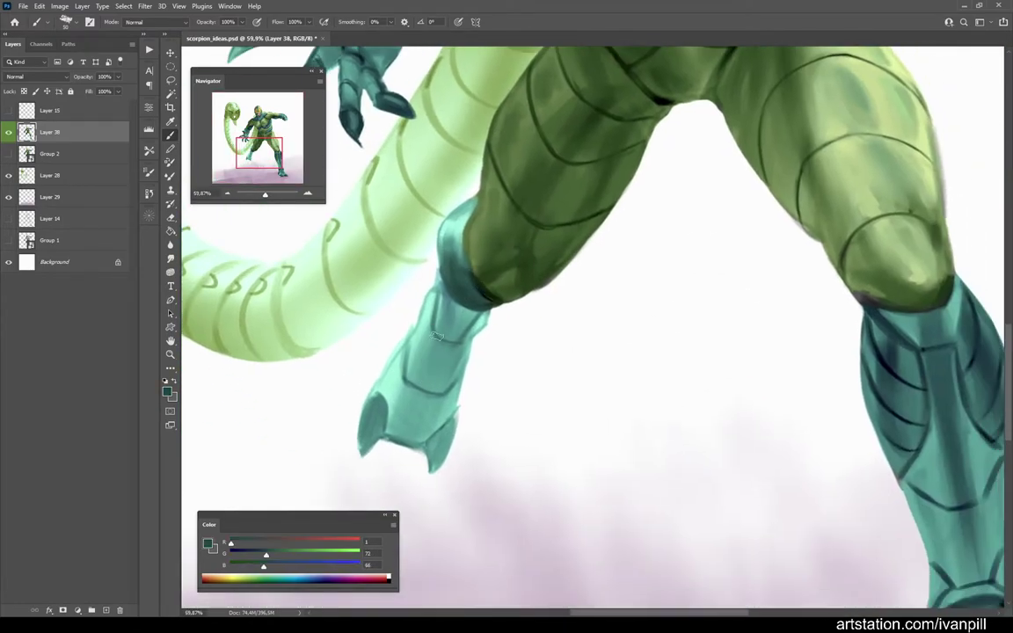
Step: Shade the rear boot's shin panel with mid teal, RGB 0, 123, 114, and save the file
left_click(437, 336, "alt")
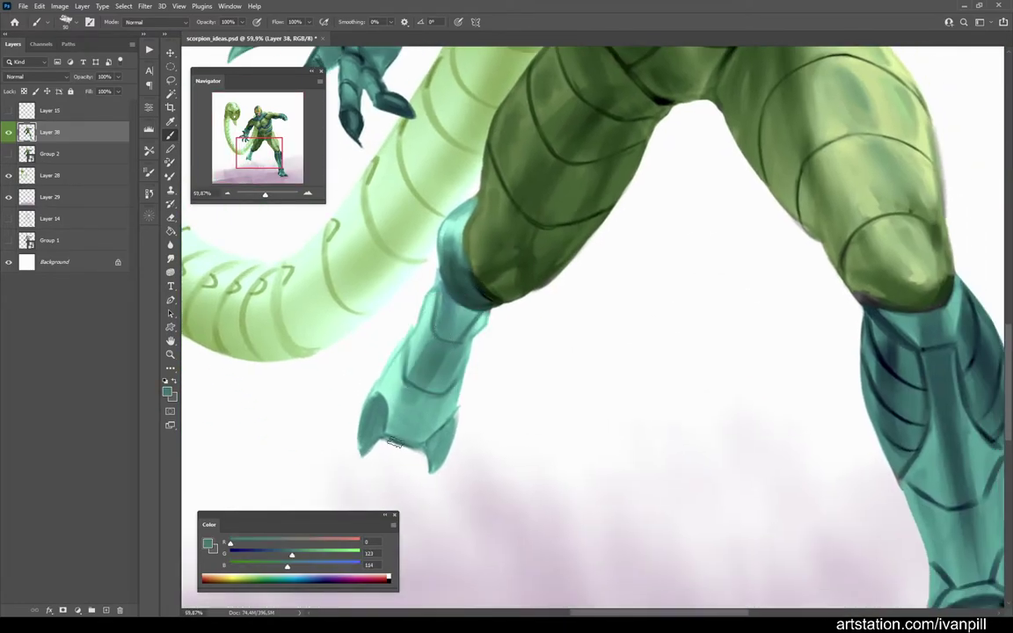
scroll(437, 337, "down", 3)
key("ctrl+s")
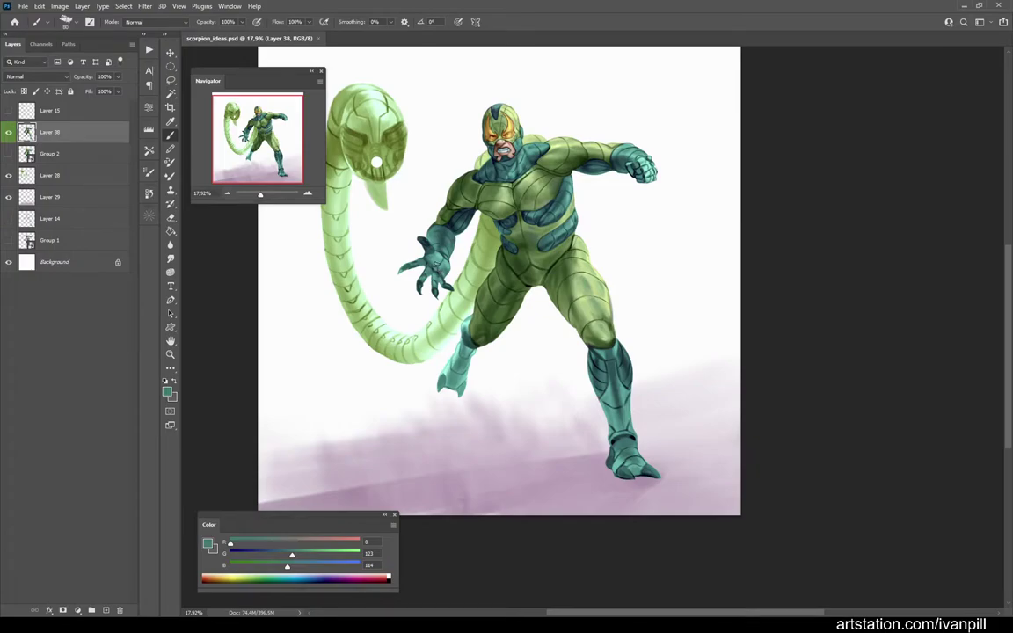
Step: Tint the front boot's calf panels and claws plum in Color brush mode, RGB 146, 93, 114, and flip the canvas horizontally
scroll(639, 464, "up", 2)
key("shift+alt+c")
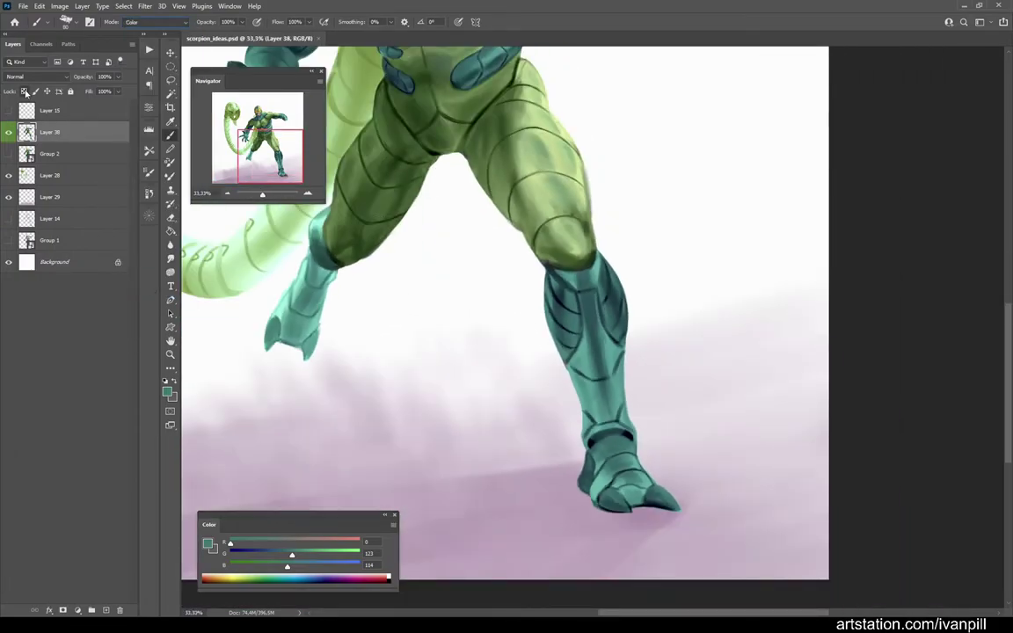
left_click_drag(607, 273, 615, 325)
left_click_drag(549, 281, 563, 343)
left_click_drag(589, 457, 576, 486)
scroll(576, 486, "down", 3)
scroll(535, 458, "up", 3)
key("ctrl+shift+h")
scroll(535, 459, "down", 4)
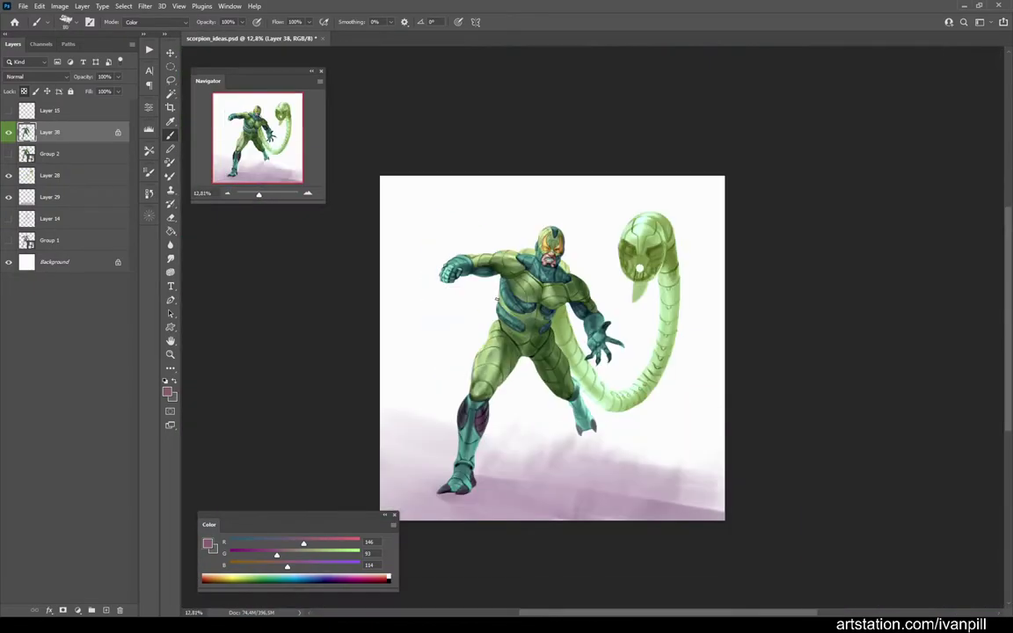
scroll(534, 339, "up", 1)
scroll(545, 369, "up", 3)
scroll(554, 389, "down", 3)
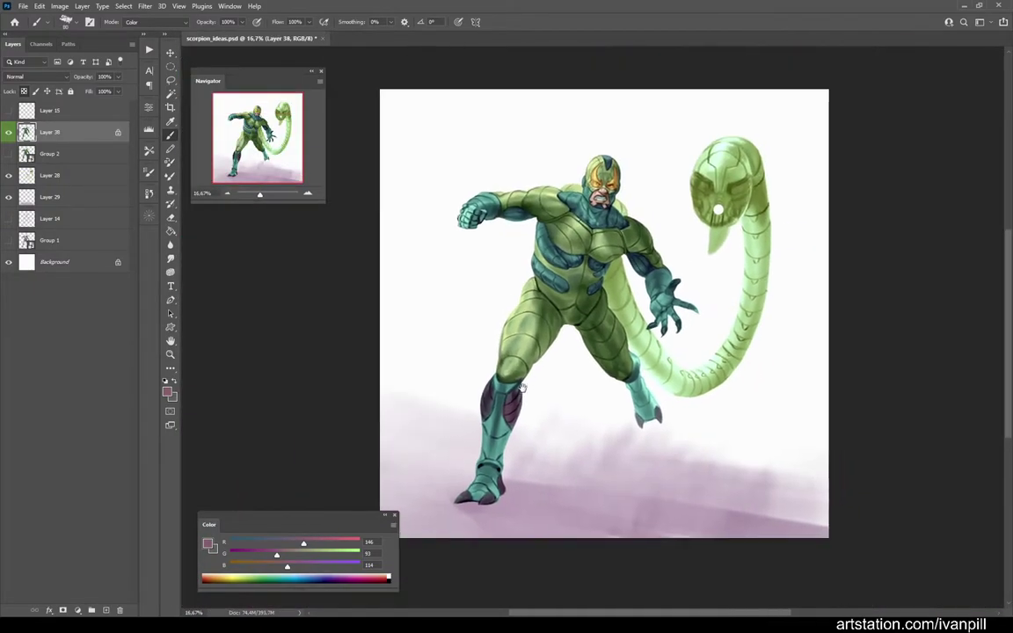
Step: Paint a pale teal rim light in Normal mode, RGB 130, 179, 164, along the outer edge of the tail-side rib plates
scroll(527, 351, "up", 2)
scroll(604, 335, "up", 4)
left_click_drag(303, 556, 327, 556)
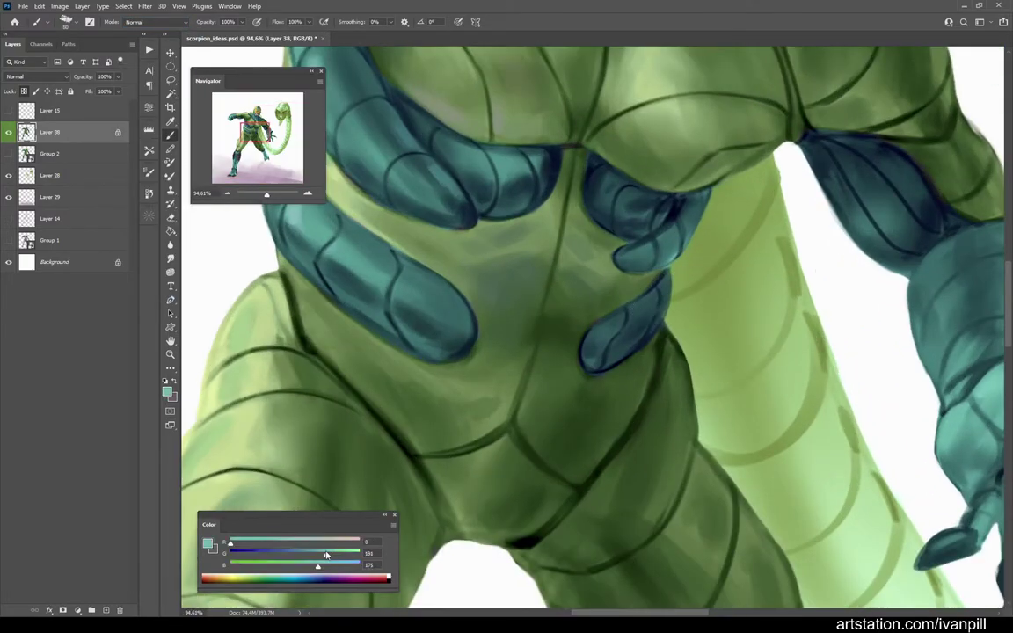
left_click(634, 180, "alt")
scroll(598, 343, "down", 2)
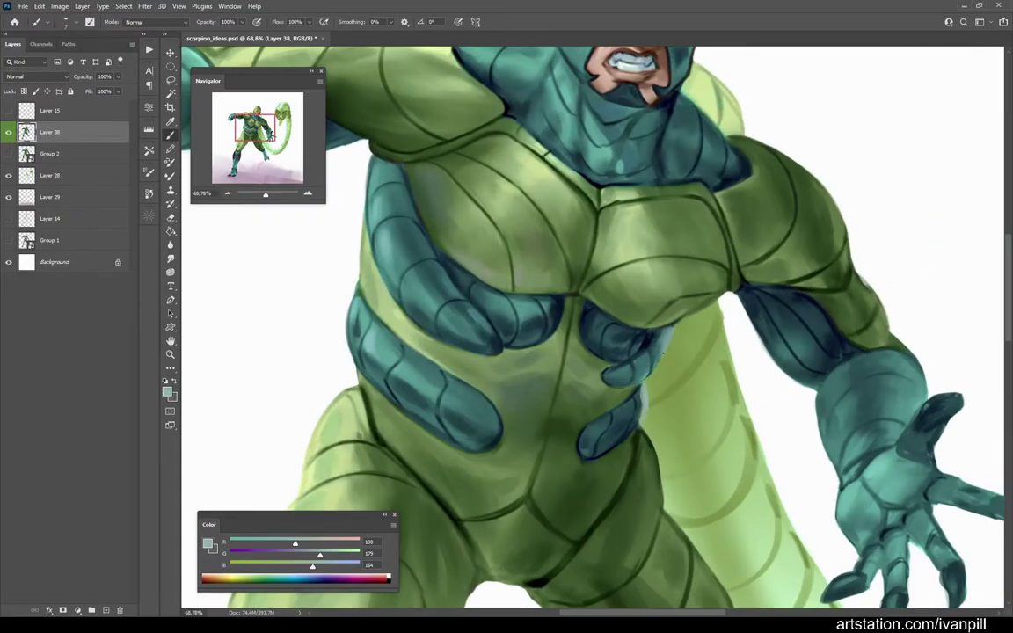
left_click(678, 341)
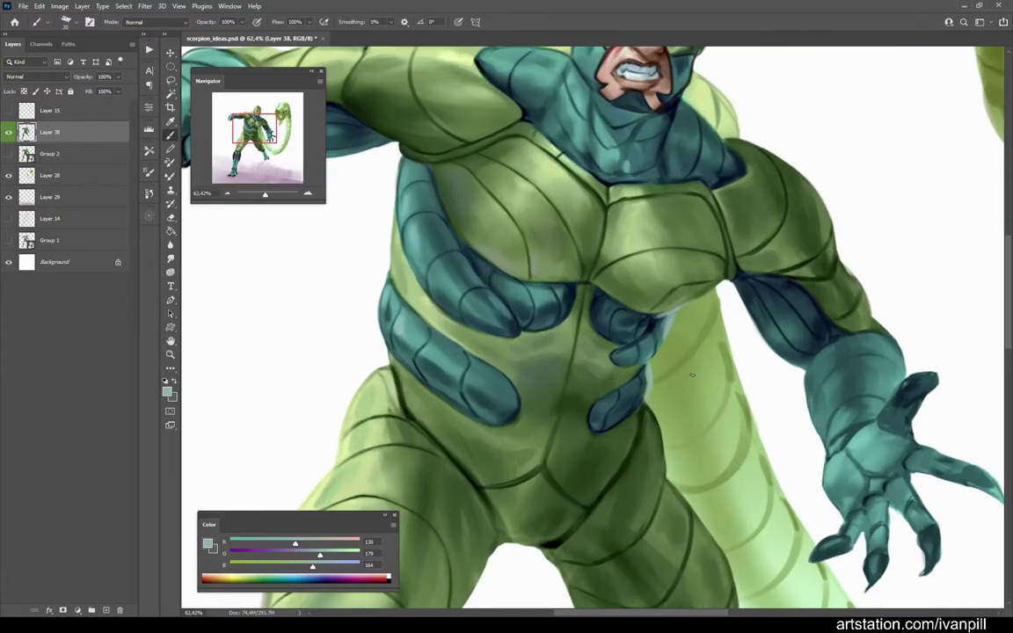
scroll(701, 125, "down", 3)
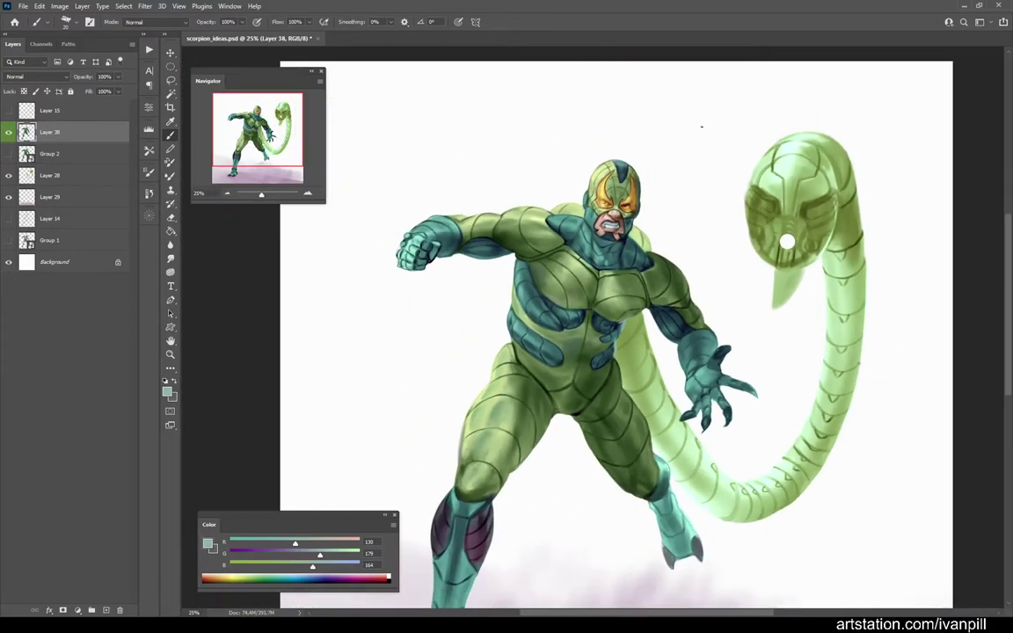
Step: Refine the seams of the rib plates beneath the raised-fist arm with dark teal, RGB 0, 37, 54 and 0, 17, 41
scroll(601, 307, "up", 5)
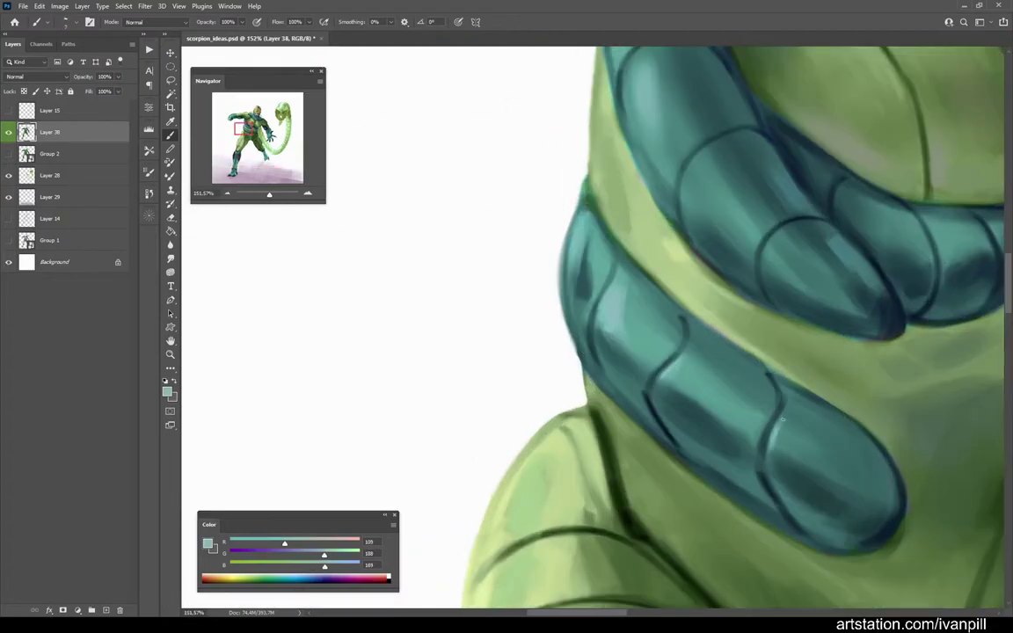
left_click(775, 429, "alt")
scroll(775, 429, "down", 1)
left_click(764, 442)
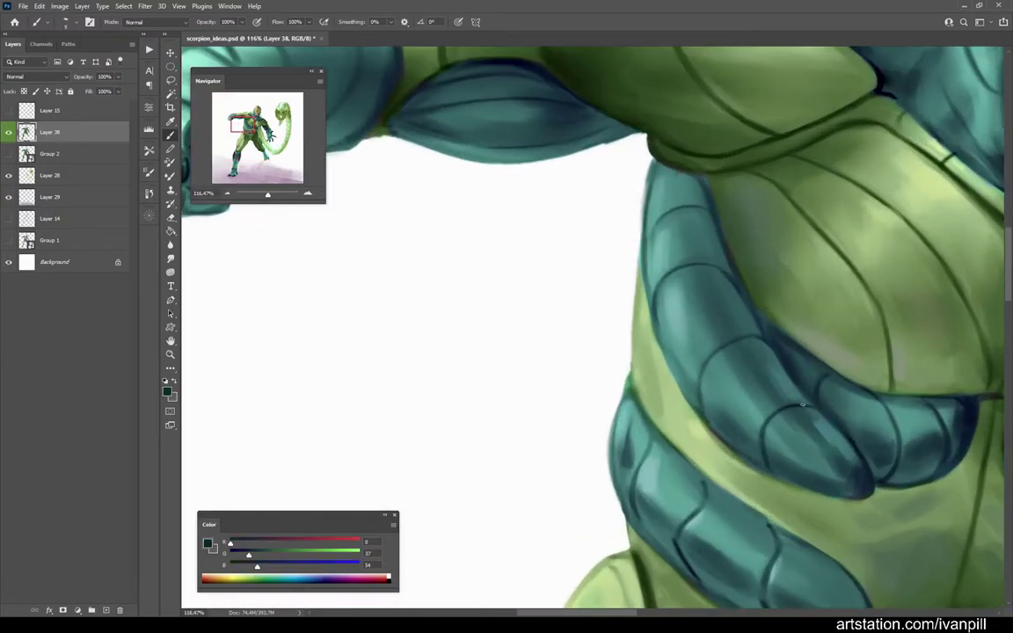
left_click(700, 224)
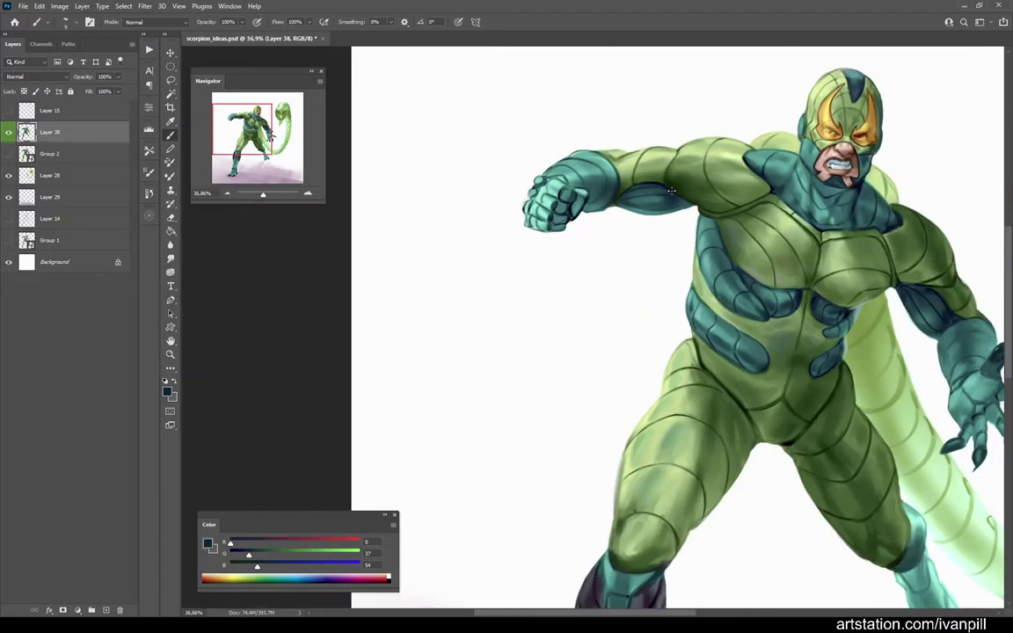
scroll(813, 279, "up", 1)
left_click(813, 279, "alt")
left_click(762, 265, "alt")
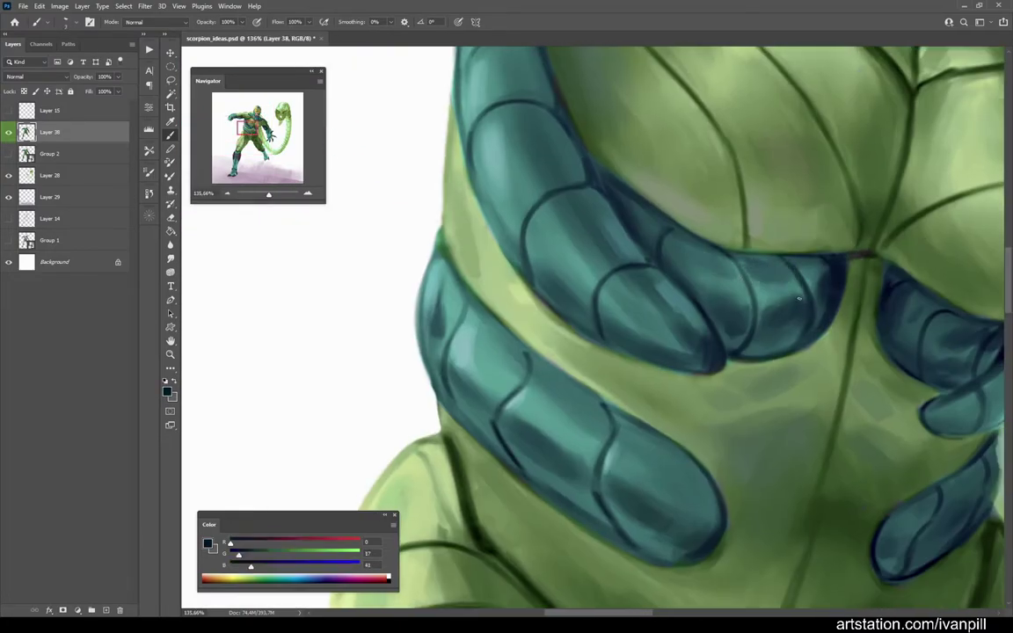
Step: Clean up the green beside the rib plates and define the abdomen's upper midline with dark green, RGB 9, 53, 18
scroll(821, 264, "down", 1)
left_click(758, 270, "alt")
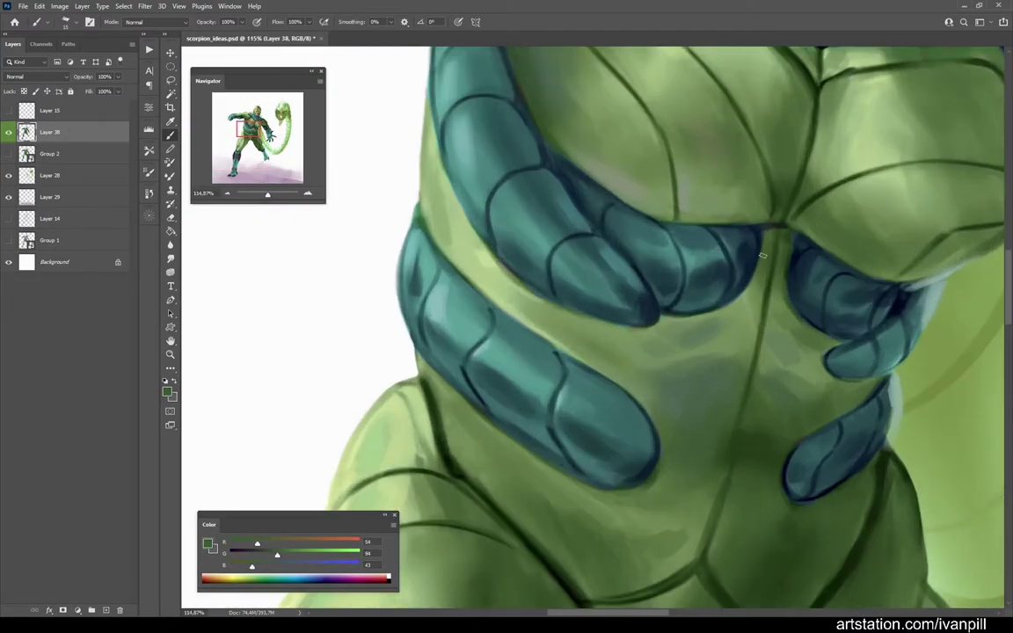
left_click(779, 226, "alt")
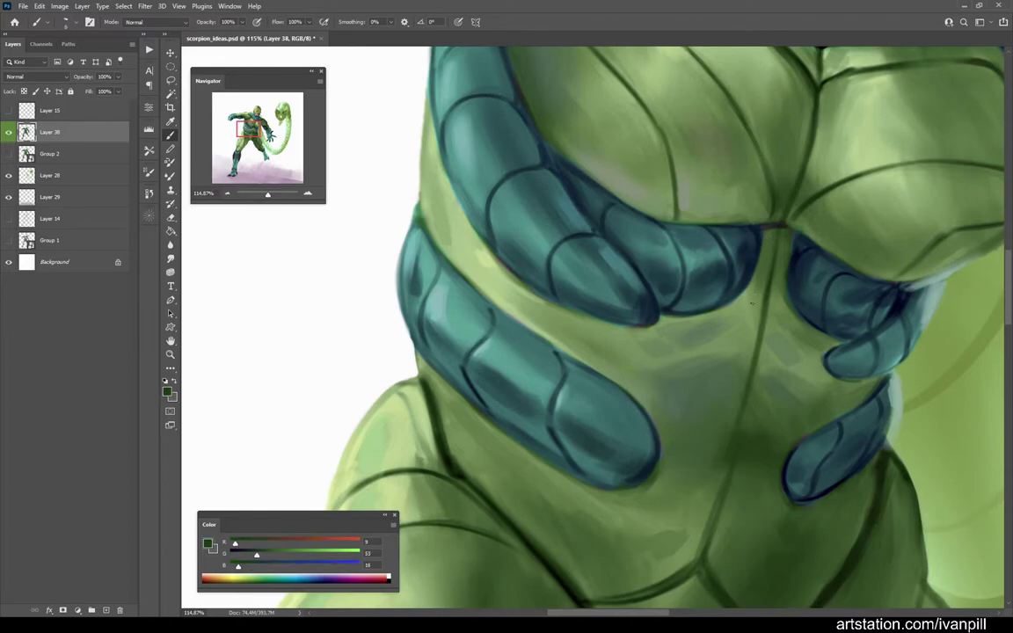
scroll(771, 319, "down", 3)
left_click(636, 313, "alt")
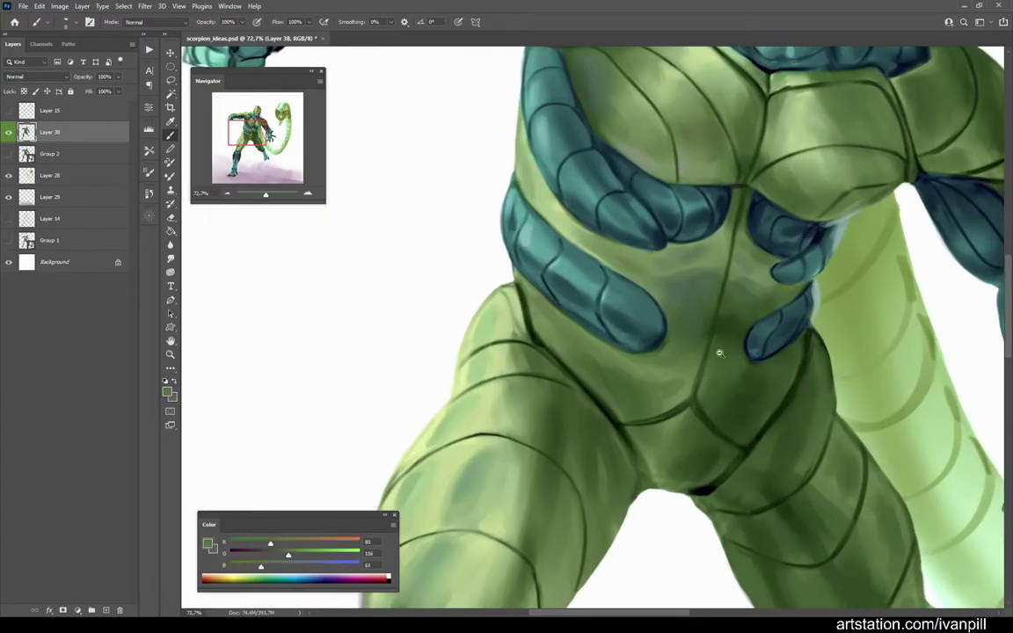
scroll(680, 218, "down", 2)
scroll(784, 336, "up", 1)
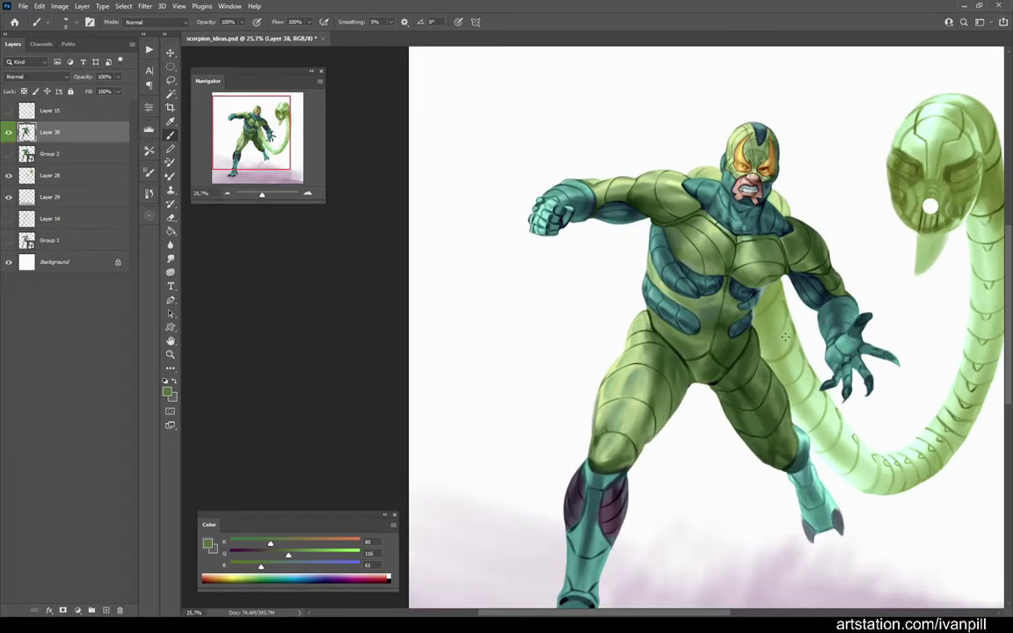
Step: Shade the front thigh above the knee with green, RGB 55, 95, 44, and refine its seams with dark green, RGB 24, 60, 17
scroll(624, 435, "up", 5)
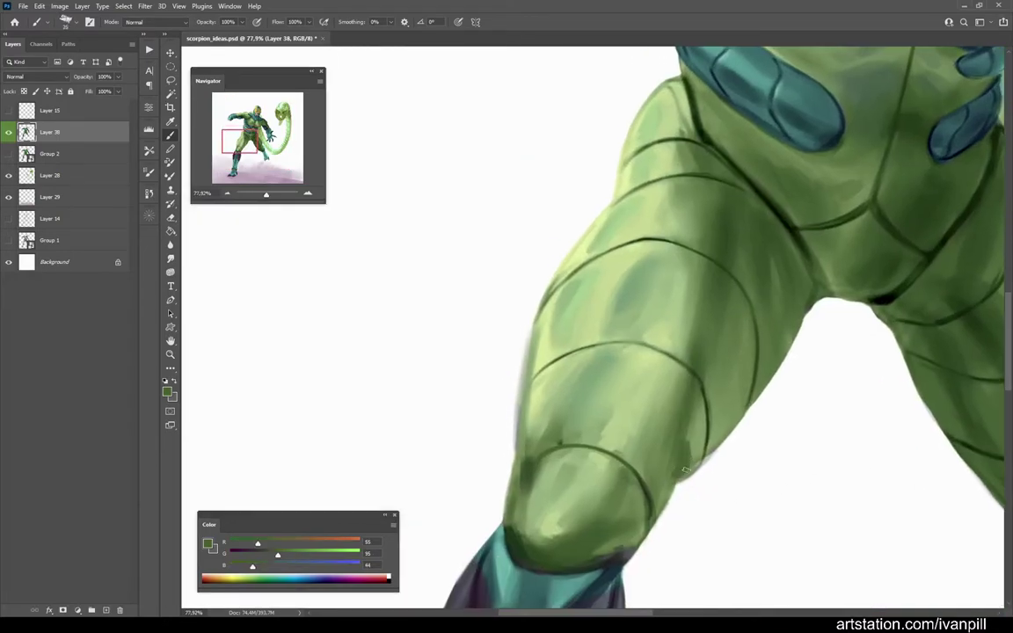
left_click(633, 400, "alt")
left_click(541, 377, "alt")
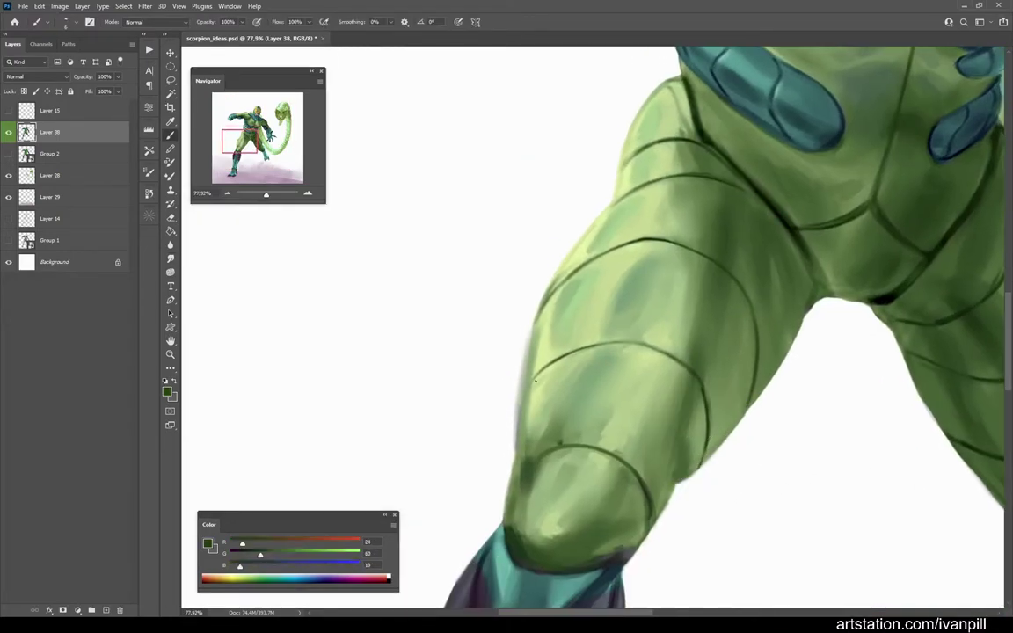
scroll(506, 447, "down", 5)
Step: Highlight the forearm guard behind the raised fist with light aqua, RGB 72, 221, 198, blend it with teal, and save the file
scroll(514, 191, "up", 5)
left_click(618, 170, "alt")
left_click(603, 179, "alt")
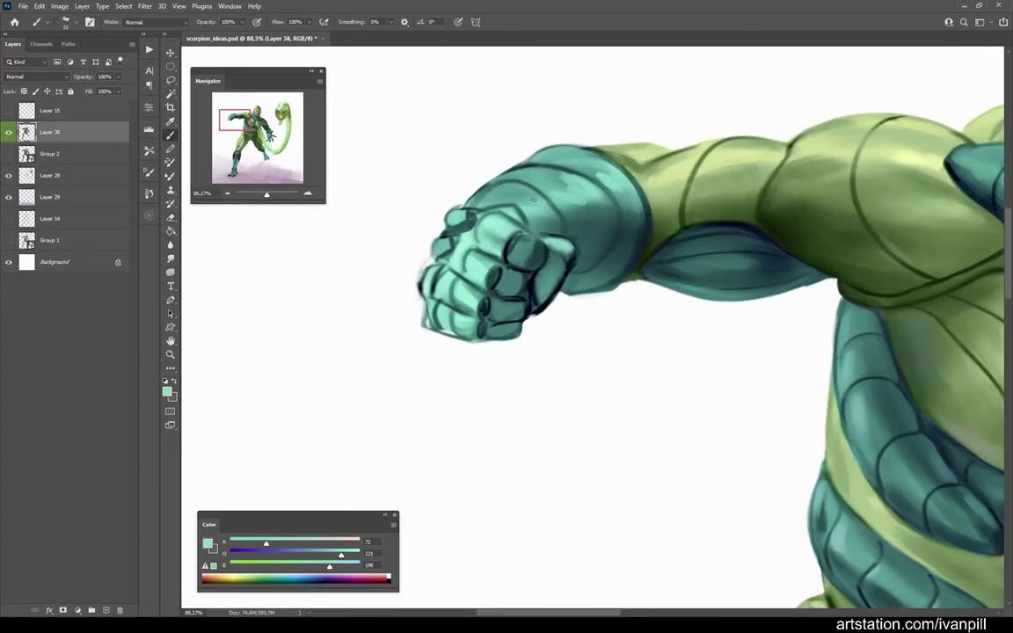
left_click(525, 203, "alt")
left_click(519, 172, "alt")
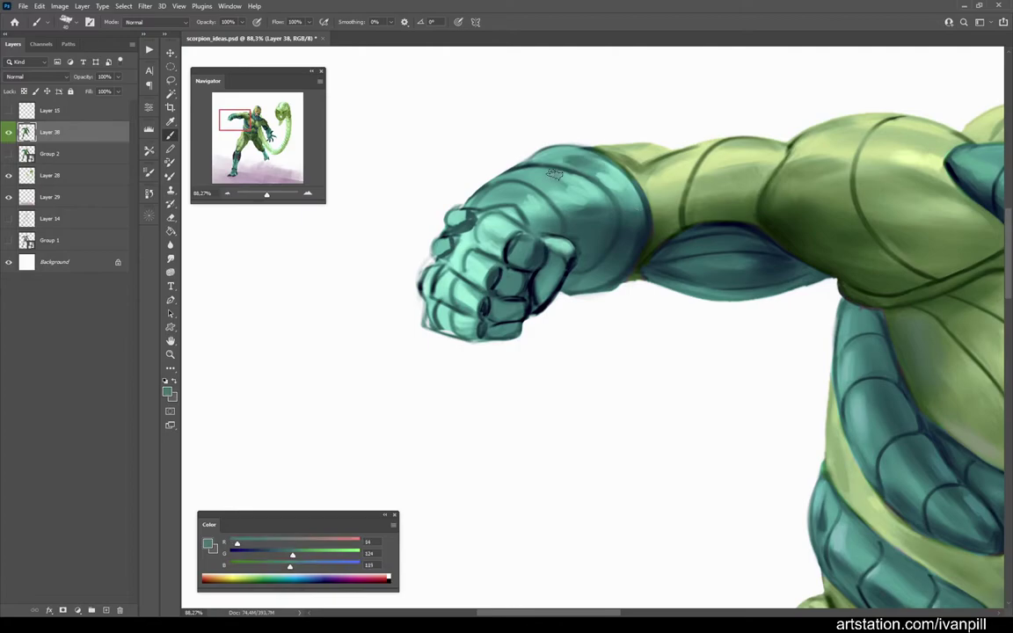
scroll(532, 178, "down", 3)
scroll(532, 178, "down", 1)
scroll(920, 204, "up", 2)
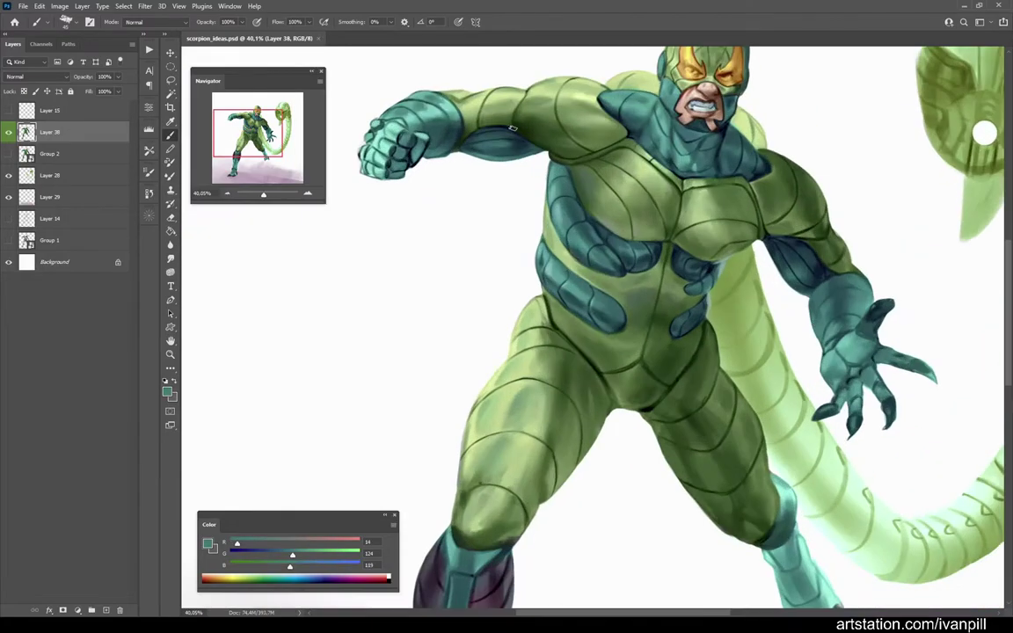
Step: Flip the canvas horizontally, brighten the open hand's wrist with aqua, RGB 52, 201, 183, and define the forearm seams in dark teal
scroll(747, 325, "up", 2)
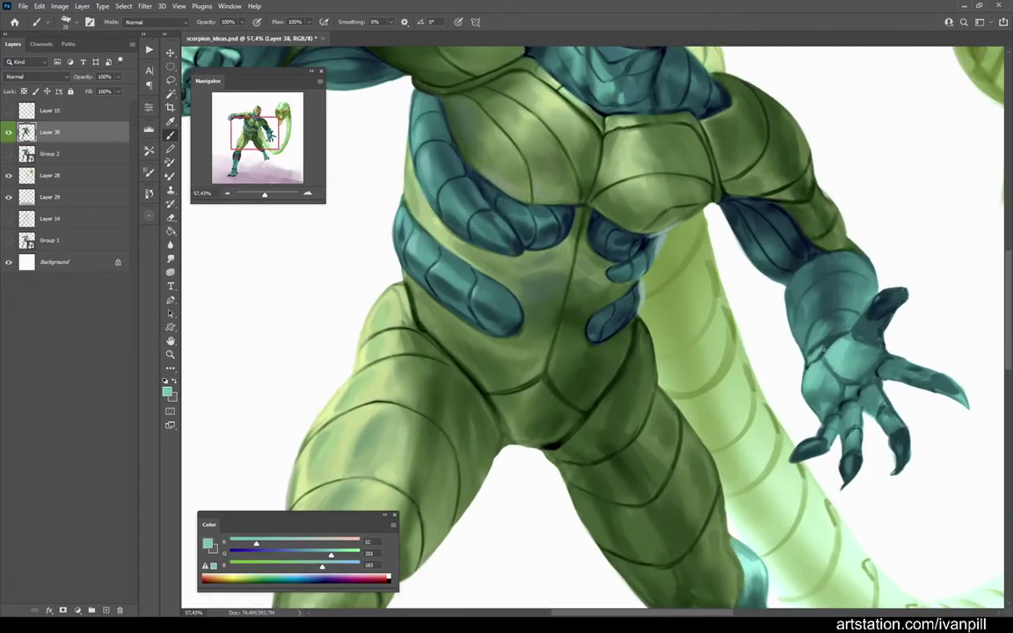
key("o")
scroll(860, 317, "down", 3)
scroll(861, 317, "up", 8)
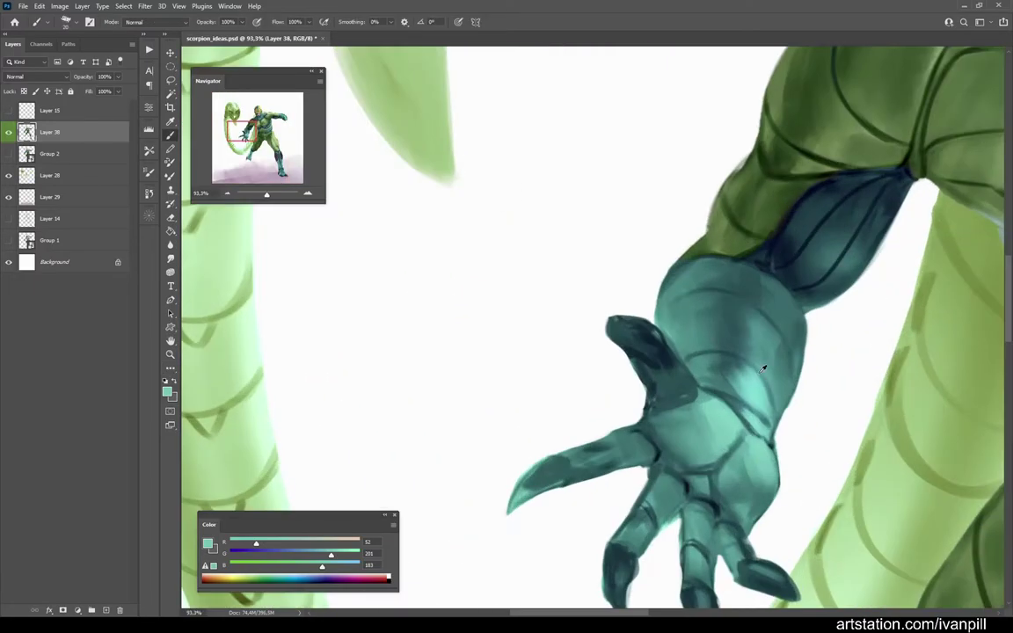
key("b")
left_click(756, 397, "alt")
scroll(792, 370, "down", 4)
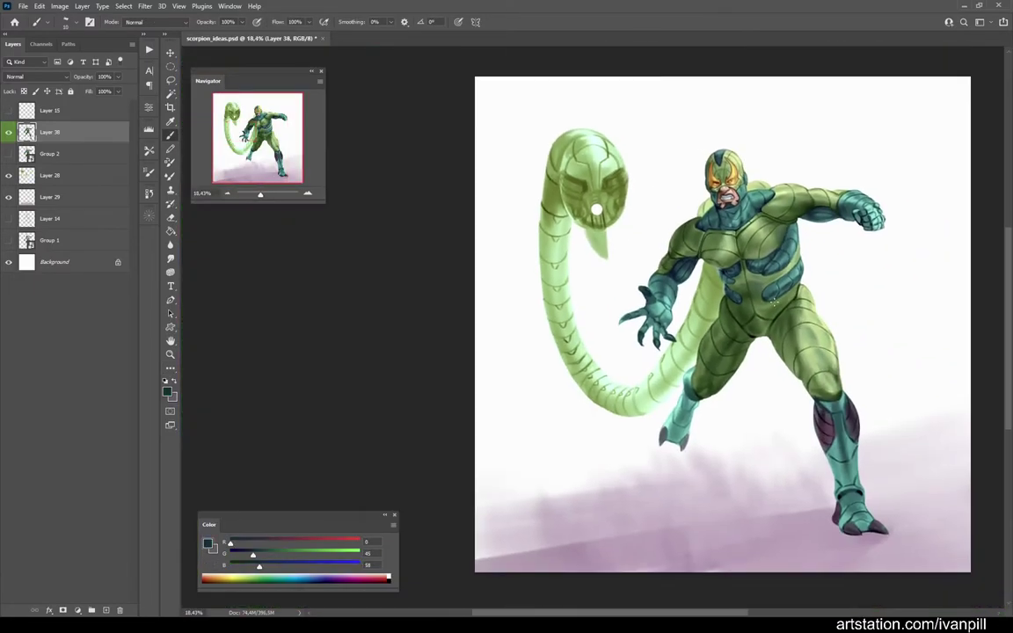
Step: Brighten the open hand's palm and fingers with aqua, RGB 54, 207, 188
scroll(673, 413, "up", 4)
left_click(673, 413, "alt")
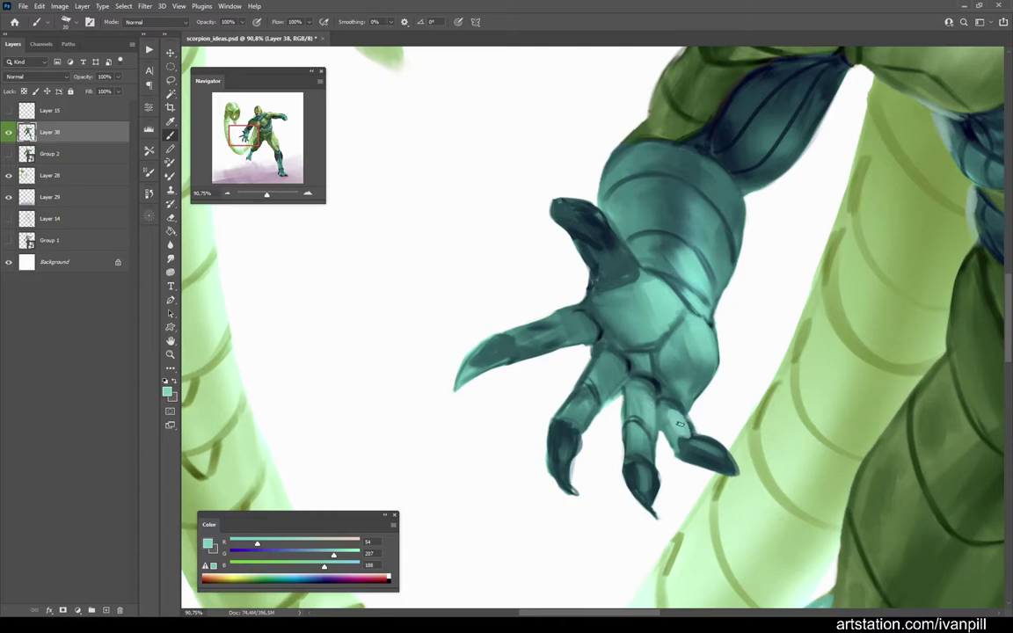
left_click(606, 380, "alt")
scroll(662, 325, "down", 3)
scroll(662, 325, "down", 1)
scroll(418, 323, "up", 3)
Step: Sharpen and outline the open hand's finger claws with dark teal, RGB 0, 52, 61
left_click(462, 274, "alt")
scroll(523, 247, "up", 2)
key("bracketleft")
left_click_drag(571, 387, 580, 424)
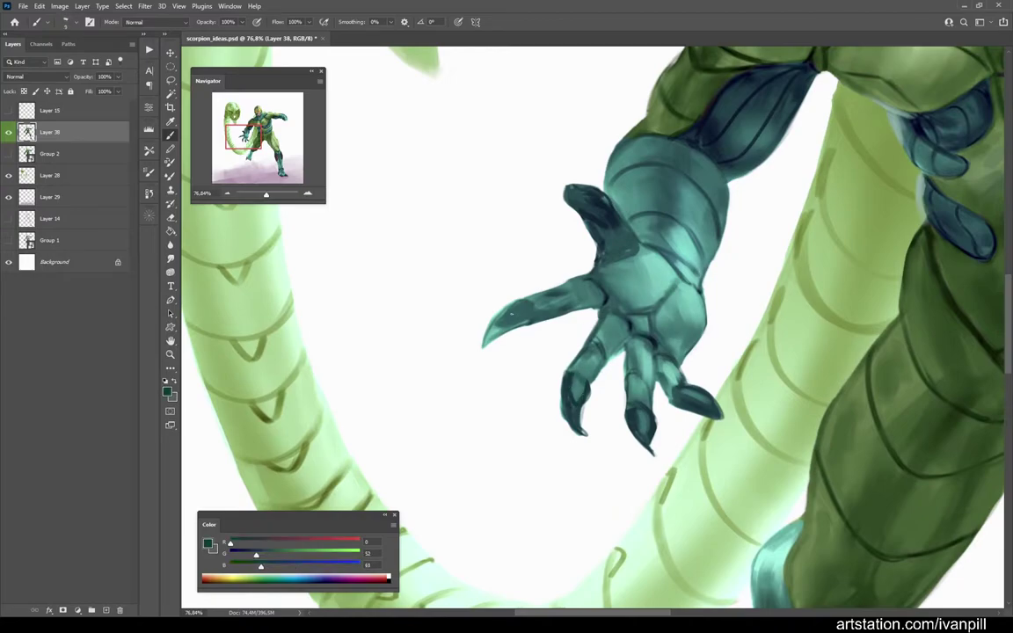
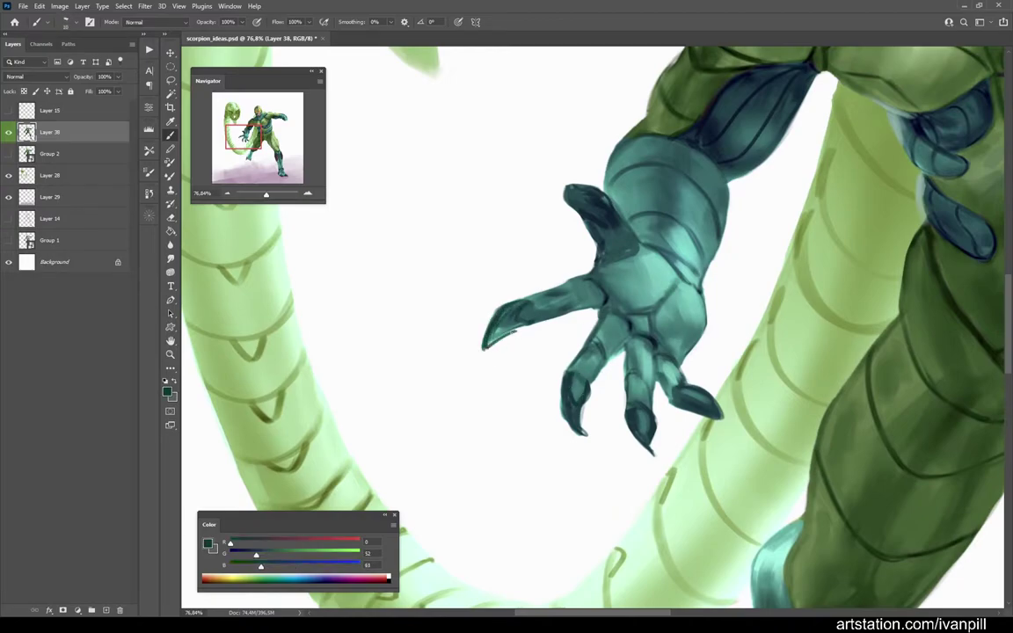
scroll(592, 279, "down", 3)
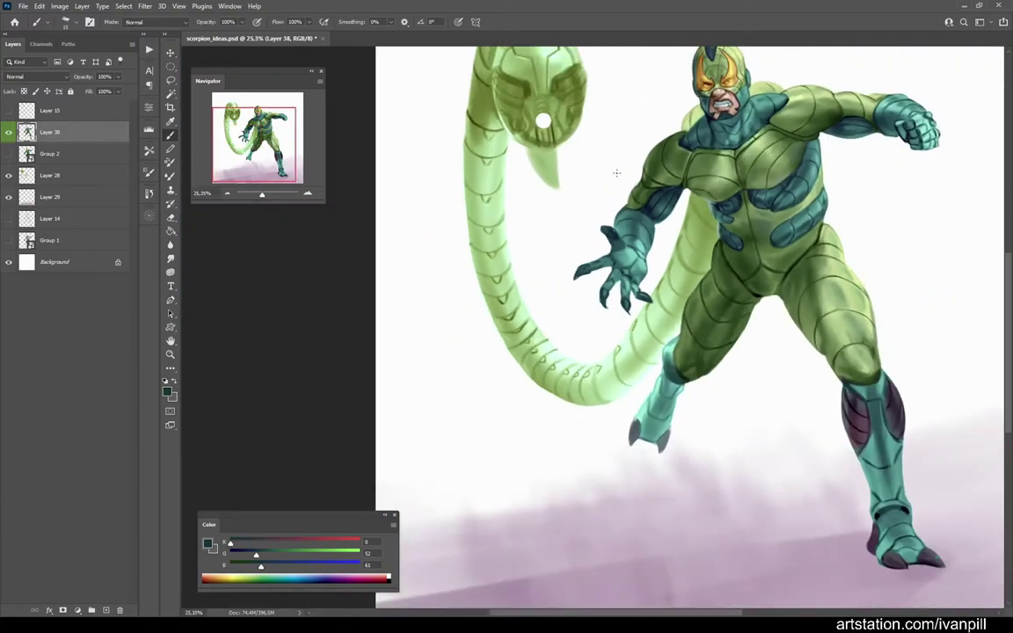
scroll(610, 297, "up", 3)
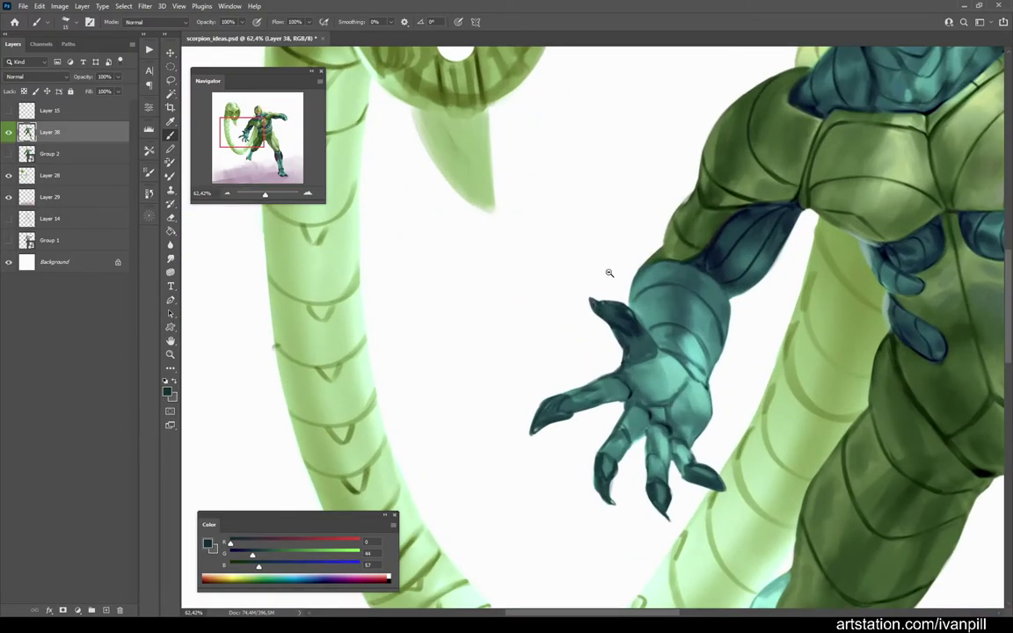
Step: Darken the open hand's thumb and define the edge of its base with deep teal, RGB 0, 31, 49
scroll(629, 284, "down", 3)
scroll(641, 299, "up", 4)
left_click(646, 304, "alt")
left_click(612, 310, "alt")
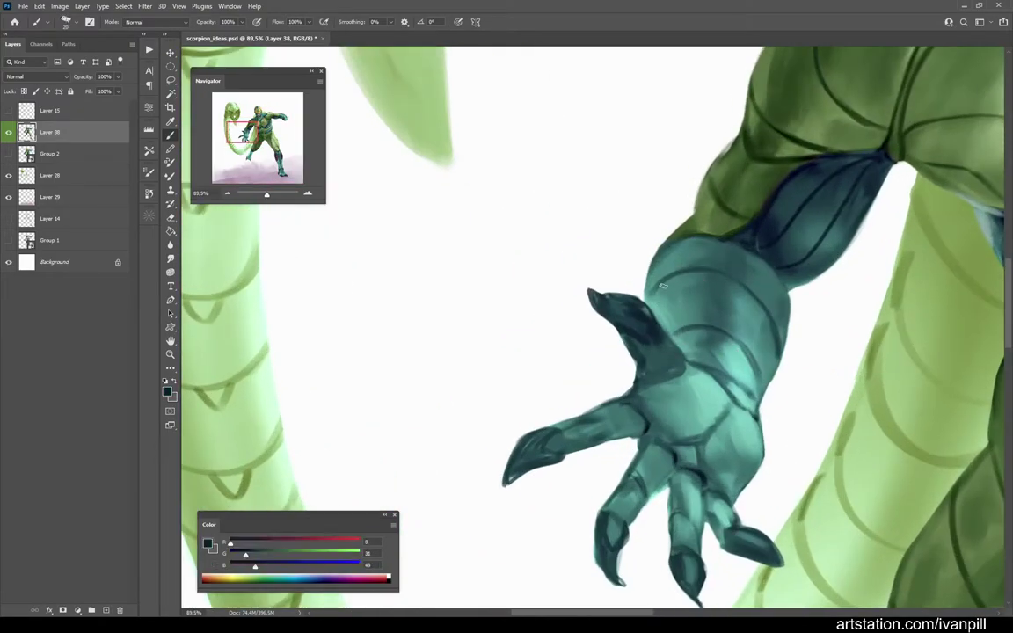
scroll(650, 285, "down", 3)
scroll(655, 264, "up", 5)
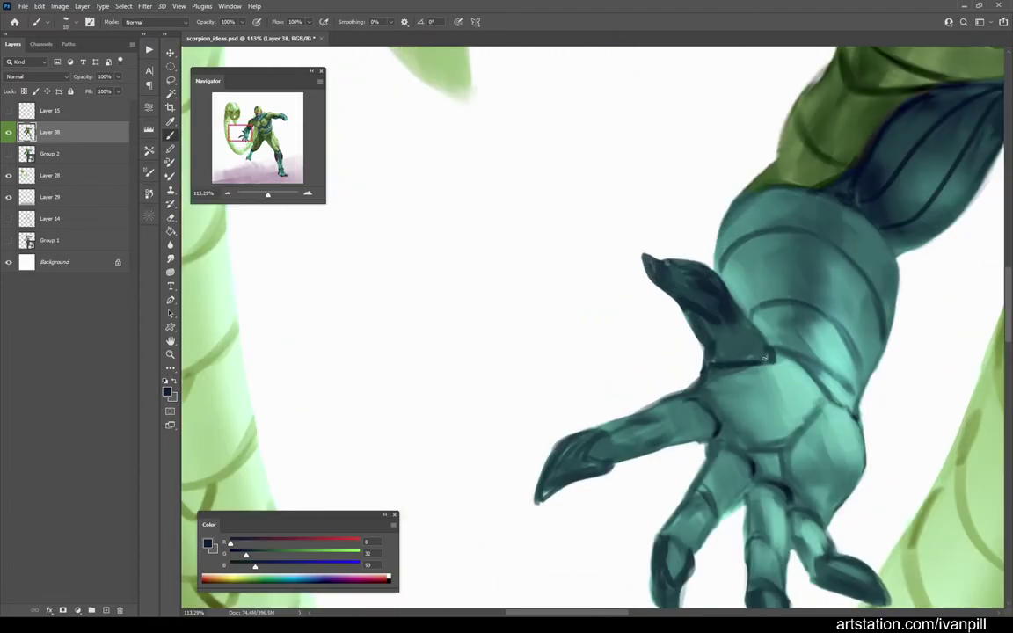
scroll(765, 357, "down", 3)
scroll(738, 334, "up", 3)
left_click(721, 343, "alt")
scroll(780, 228, "down", 2)
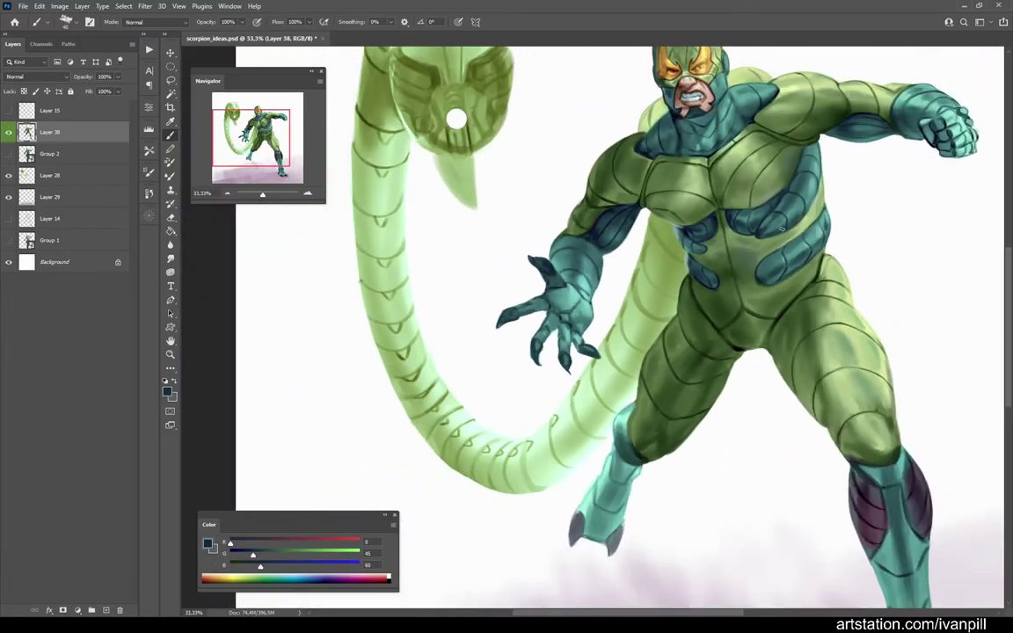
Step: Blend the lower abdomen with mid green, RGB 85, 121, 66, and deepen the hip shadows with very dark green, RGB 10, 32, 6
scroll(781, 228, "down", 2)
scroll(781, 229, "up", 2)
scroll(782, 229, "down", 1)
scroll(730, 343, "up", 5)
left_click(719, 358, "alt")
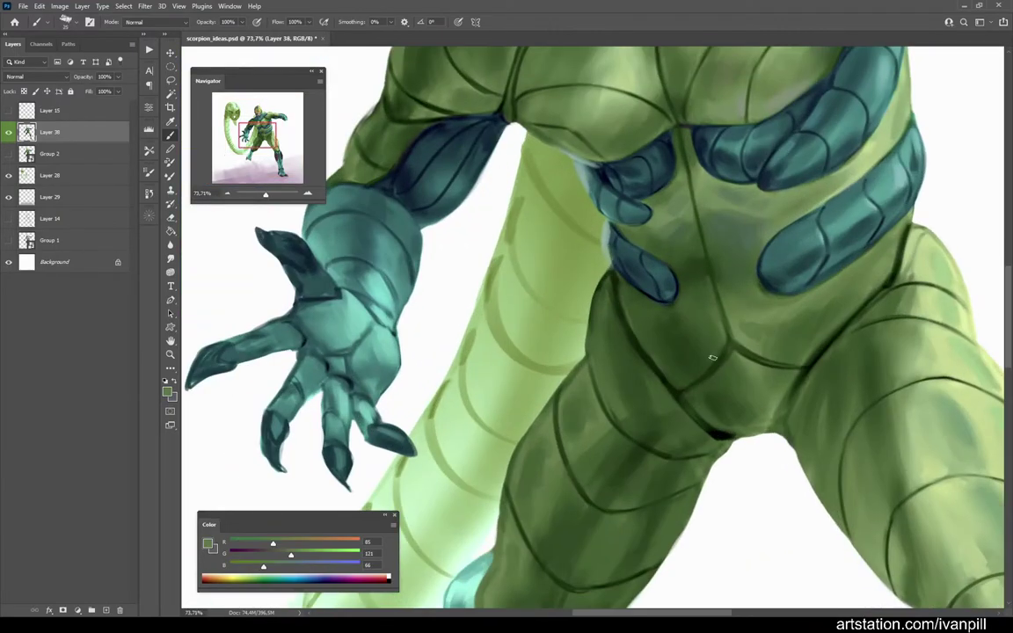
left_click(679, 314, "alt")
scroll(711, 300, "down", 3)
scroll(711, 300, "up", 4)
left_click(567, 325, "alt")
scroll(580, 343, "down", 5)
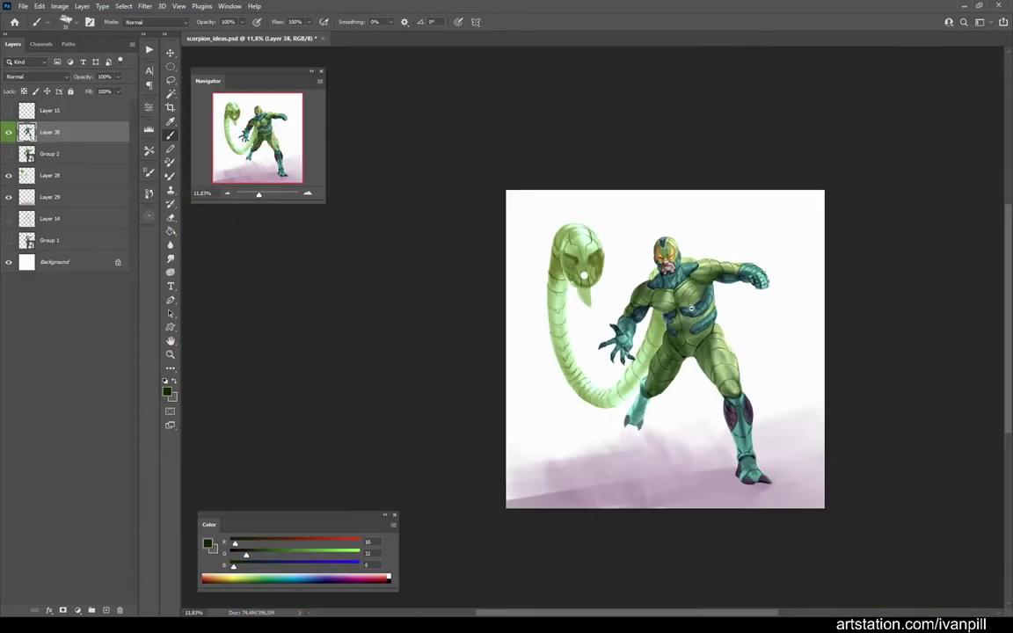
Step: Highlight the collar's shoulder flap on the raised-fist side with pale aqua, RGB 126, 213, 184
scroll(723, 268, "up", 4)
left_click(781, 195, "alt")
left_click(769, 197, "alt")
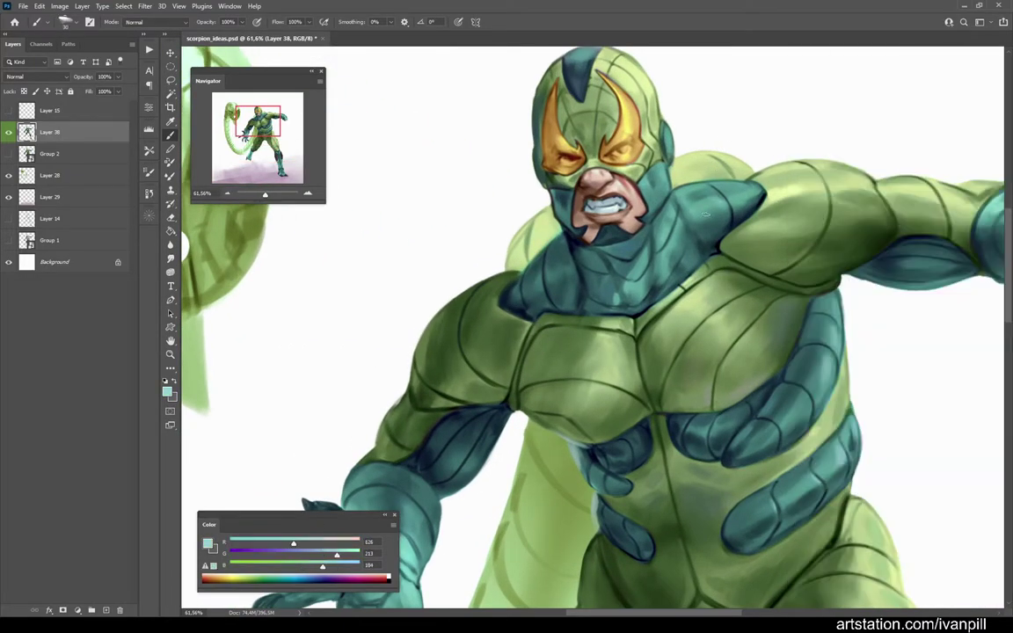
scroll(736, 195, "down", 4)
scroll(610, 201, "up", 3)
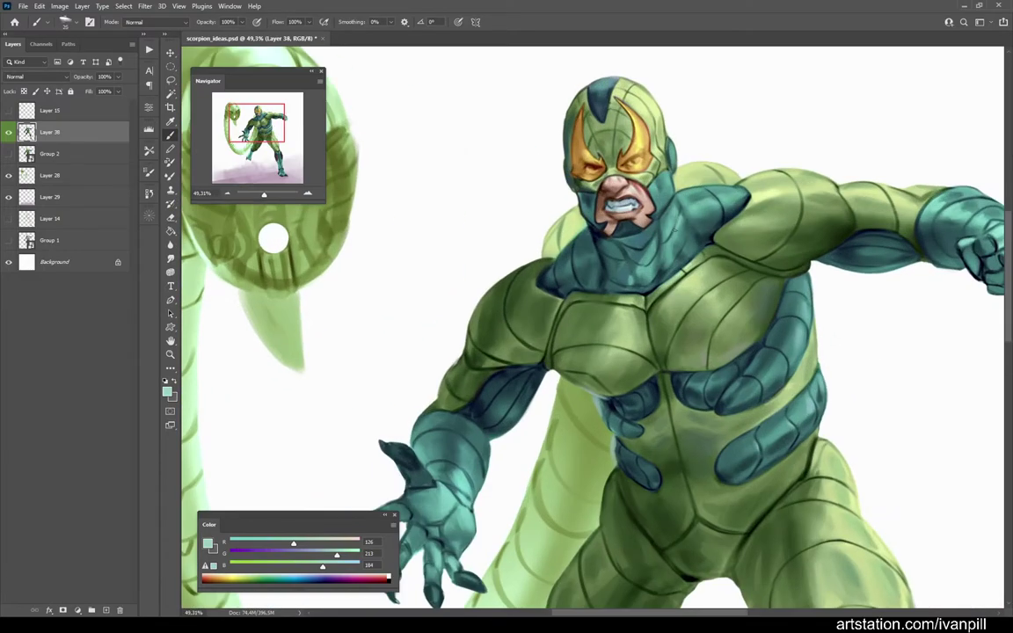
Step: Define the seam lines and edges of the teal collar with dark navy, RGB 0, 30, 50
scroll(672, 224, "up", 4)
left_click(712, 261, "alt")
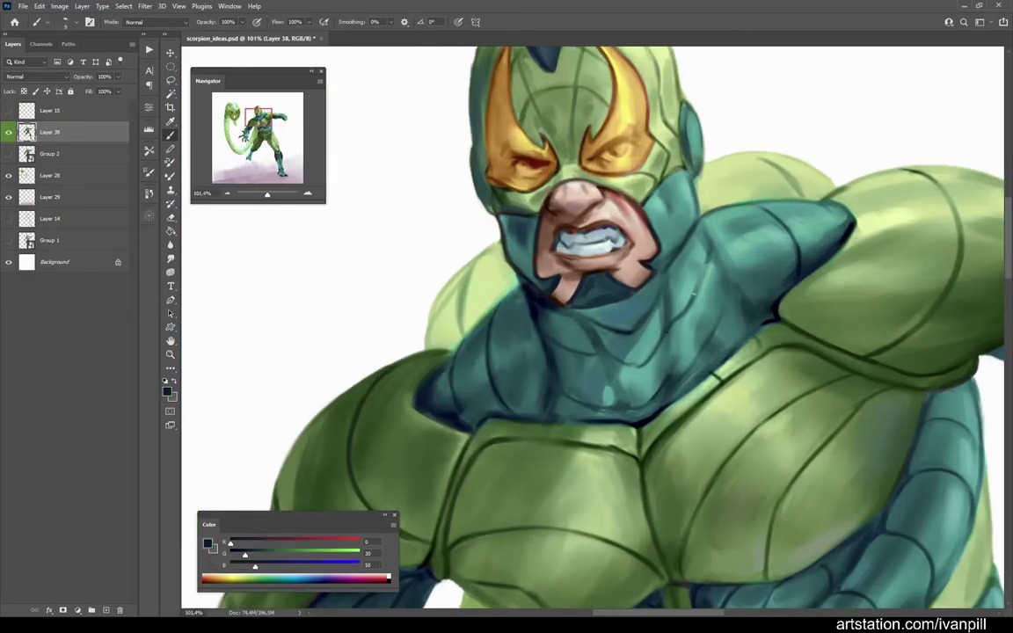
scroll(666, 351, "down", 5)
scroll(659, 343, "up", 3)
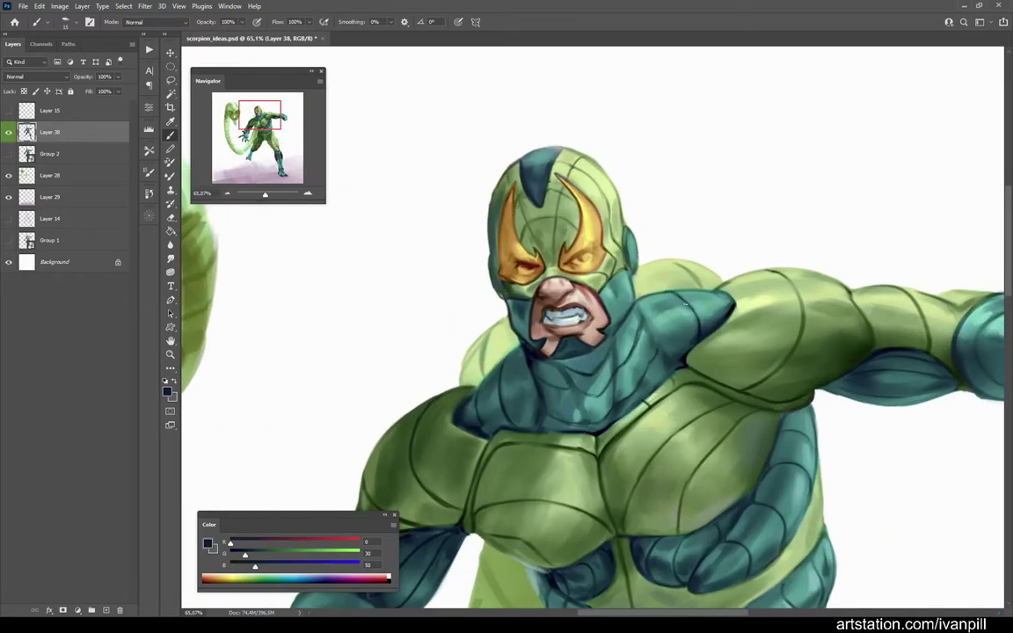
scroll(659, 343, "up", 1)
scroll(655, 333, "down", 4)
scroll(646, 283, "up", 6)
Step: Refine the edges around the nose and the mask's face opening with dark brown, RGB 28, 9, 1
left_click(624, 347, "alt")
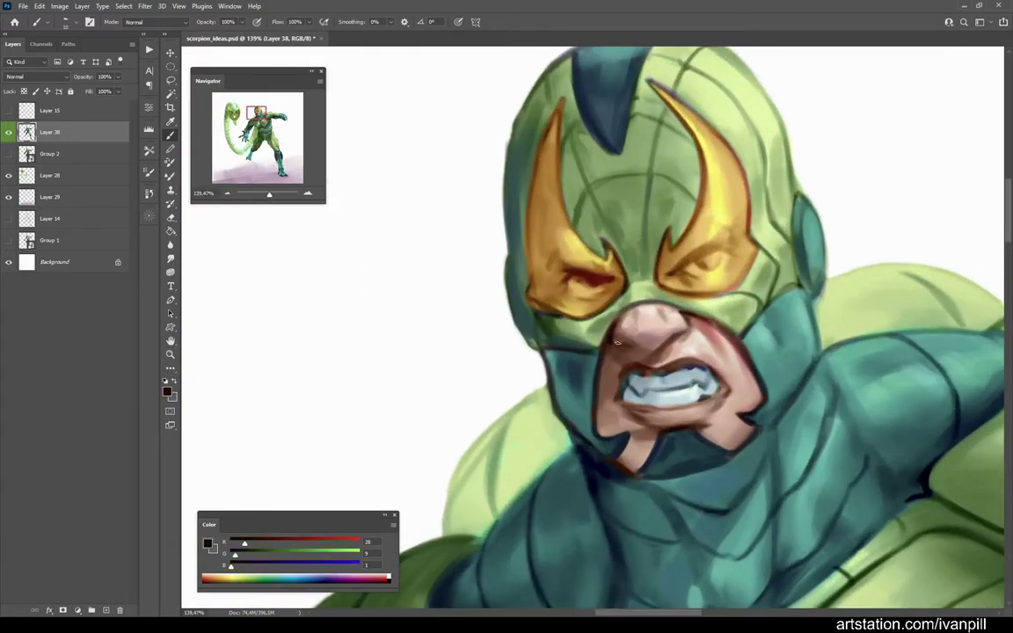
left_click(678, 334, "alt")
scroll(699, 306, "down", 1)
key("x")
Step: Lighten the upper part of the helmet's crest with teal, RGB 41, 157, 151
scroll(620, 303, "down", 5)
scroll(605, 282, "up", 4)
left_click(523, 201, "alt")
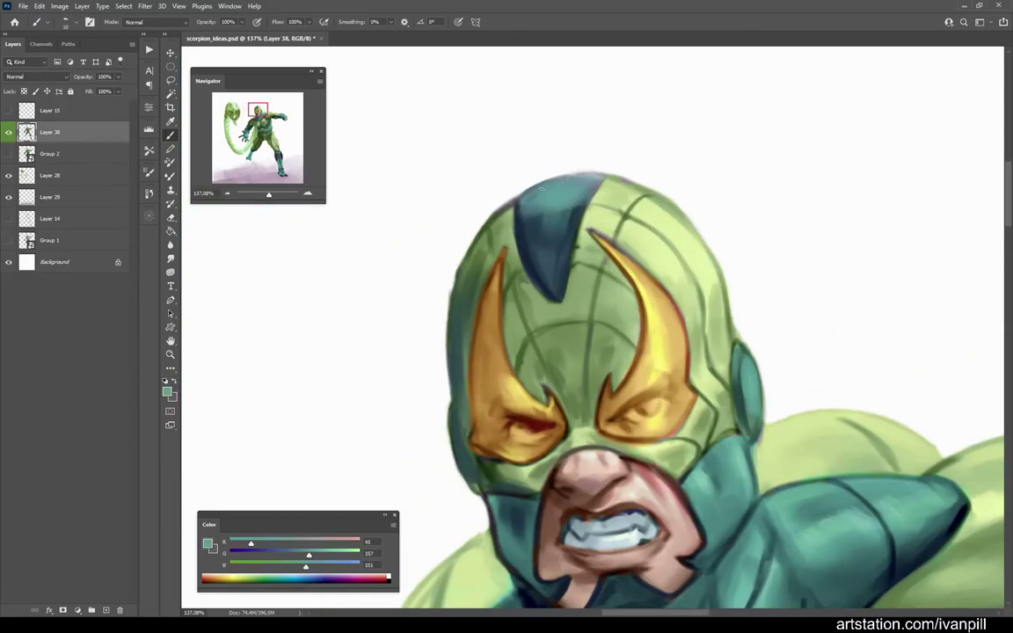
scroll(601, 167, "down", 4)
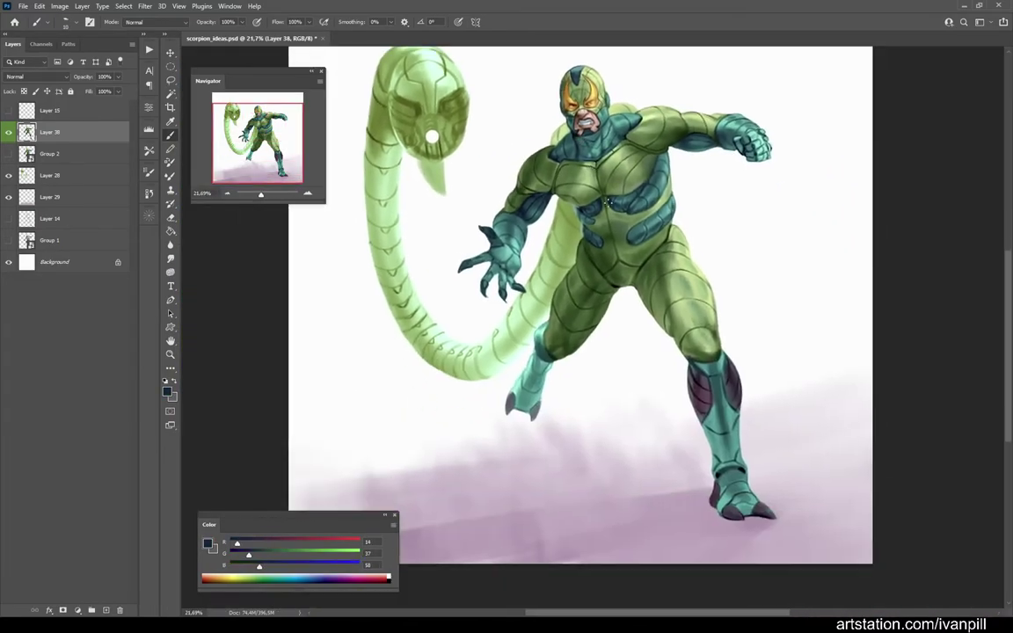
Step: Blend muted greens, RGB 150, 179, 150 and 127, 176, 149, into the front boot's foot and shin, and save the painting
scroll(765, 466, "up", 1)
scroll(640, 355, "down", 2)
left_click(647, 396, "alt")
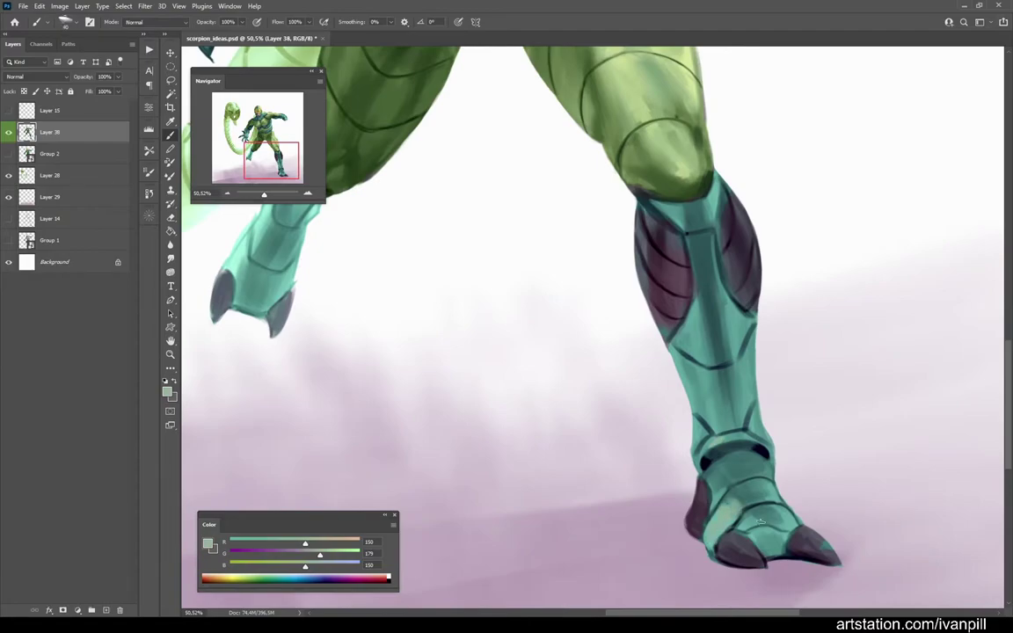
scroll(741, 479, "up", 1)
left_click(745, 508, "alt")
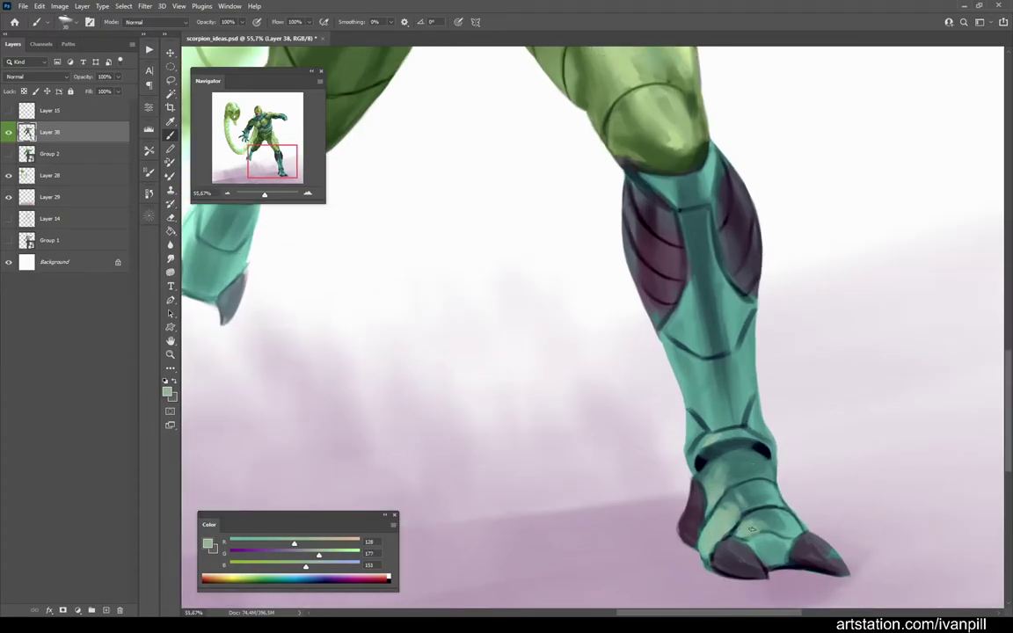
left_click(696, 387, "alt")
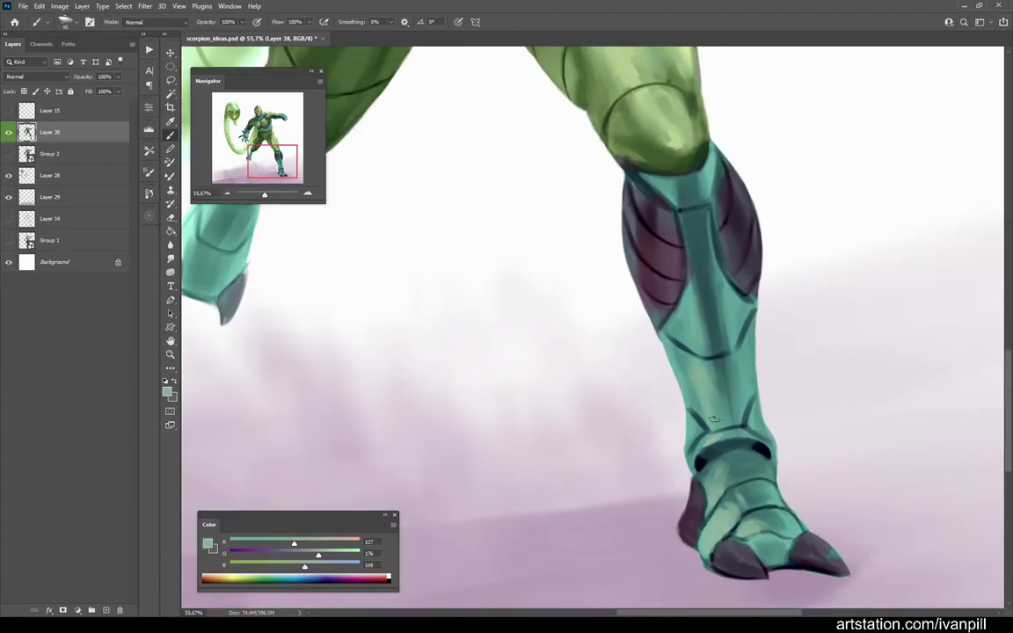
scroll(703, 373, "down", 3)
scroll(549, 339, "up", 2)
scroll(550, 339, "down", 1)
key("ctrl+s")
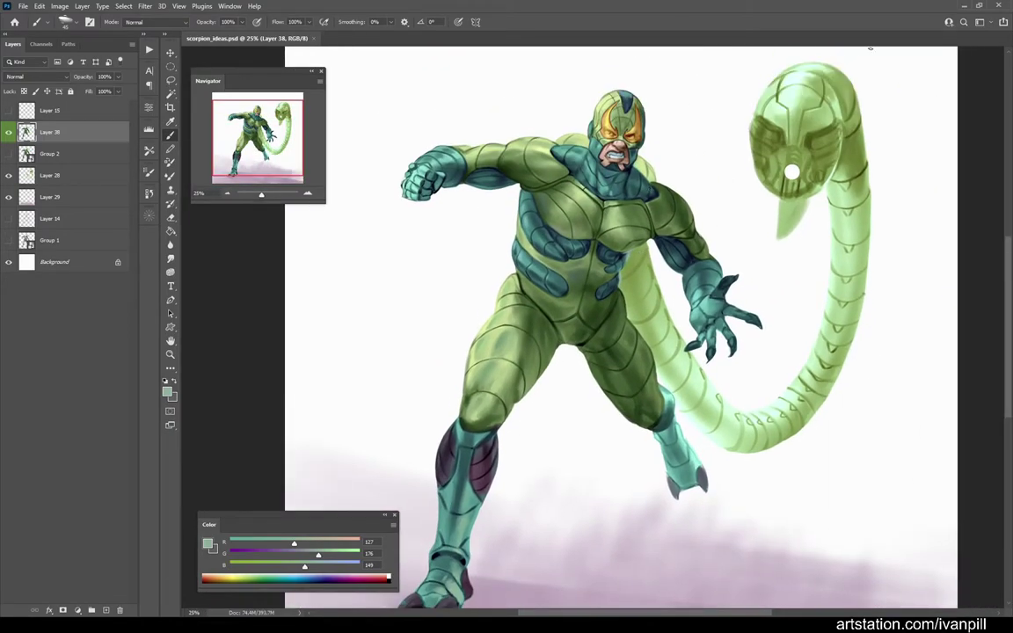
Step: Duplicate the tail's layer, Layer 28, and hide the original
scroll(693, 279, "down", 1)
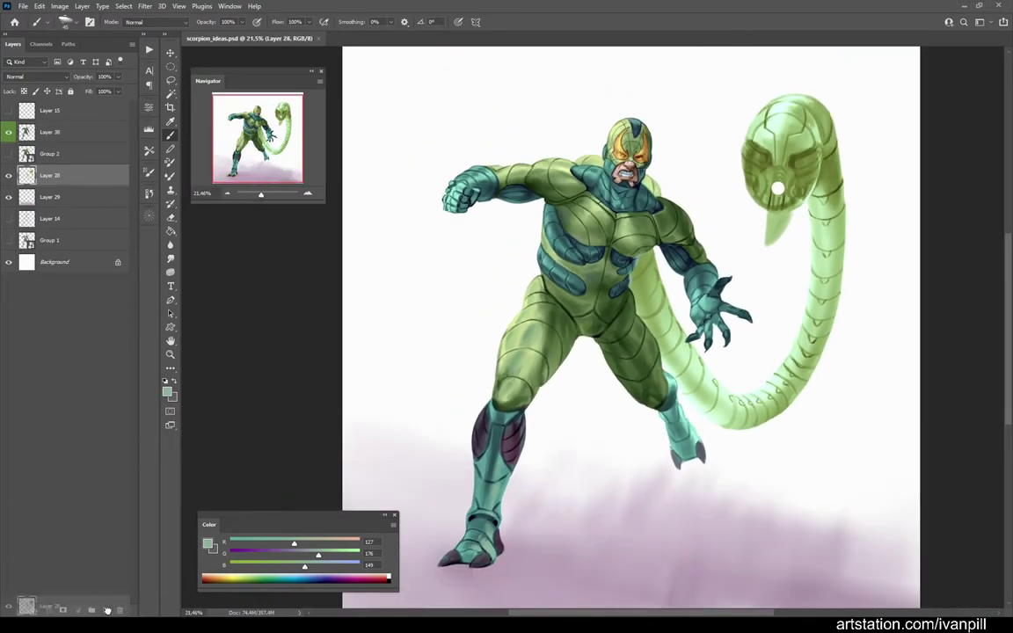
key("ctrl+z")
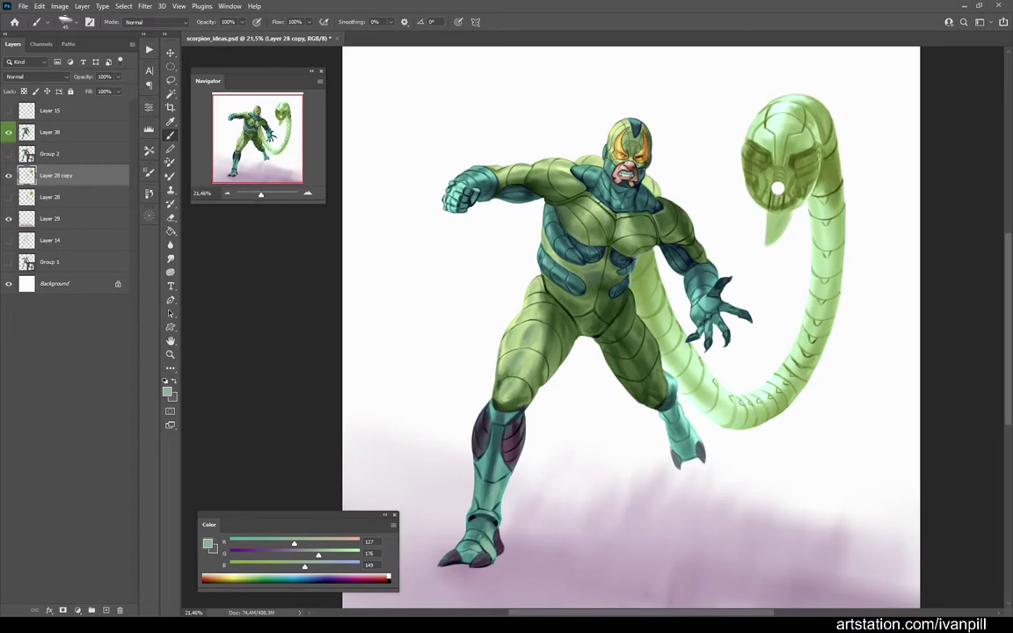
right_click(959, 150)
Step: Replace the white circle and mouth details on the tail's head with a round ring, using dark olive, RGB 69, 80, 12
scroll(780, 142, "up", 3)
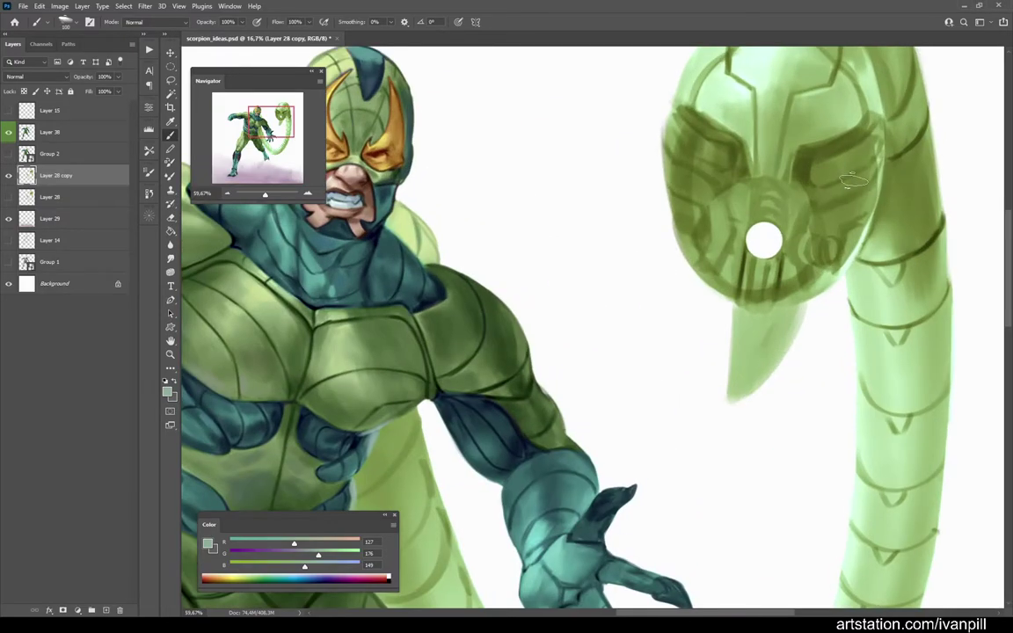
mouse_move(721, 241)
left_mouse_down()
mouse_move(677, 202)
mouse_move(738, 211)
mouse_move(695, 176)
mouse_move(650, 172)
mouse_move(712, 185)
left_mouse_up()
scroll(743, 211, "down", 2)
scroll(747, 207, "up", 2)
left_click(695, 154, "alt")
left_click(724, 234, "alt")
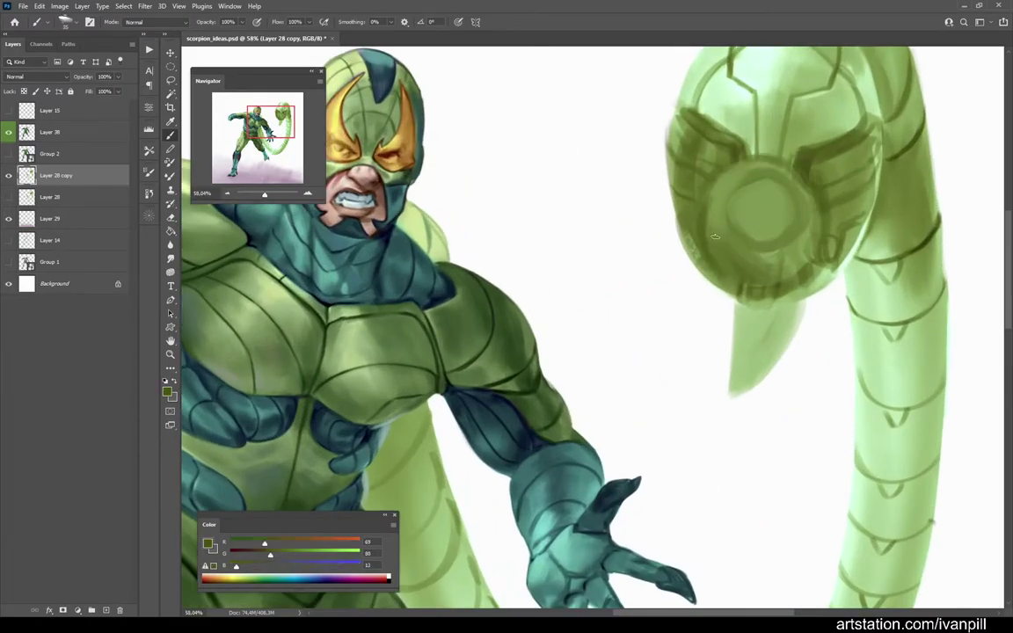
Step: Flip the canvas horizontally and shade the tail head's ring with olive greens, RGB 98, 124, 42 and 82, 101, 26
scroll(788, 225, "down", 5)
key("ctrl+shift+h")
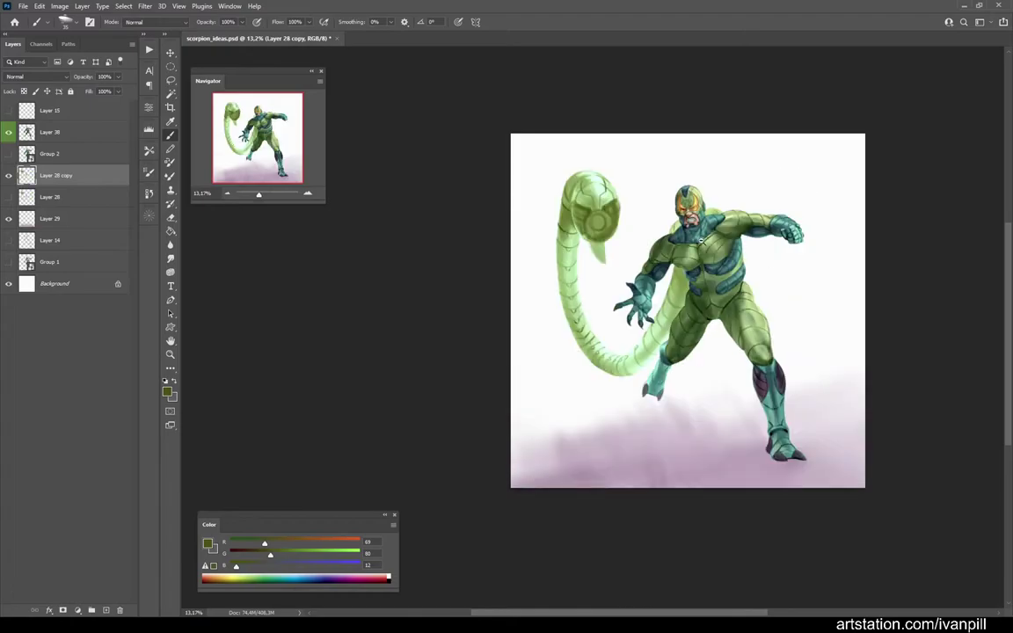
scroll(528, 224, "up", 4)
left_click(407, 228, "alt")
left_click(438, 249, "alt")
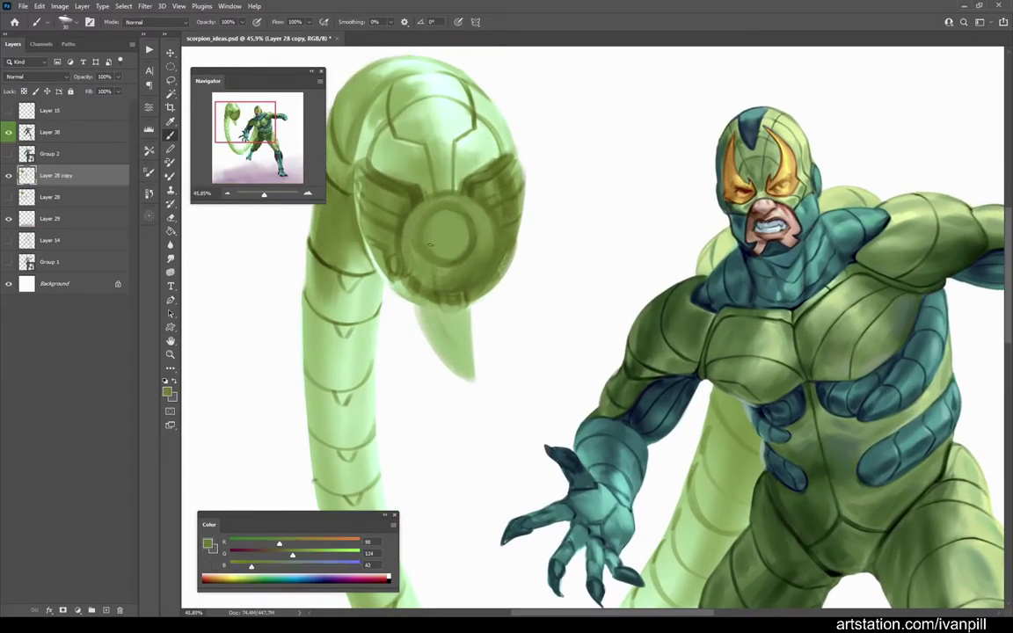
left_click(428, 233, "alt")
scroll(433, 228, "up", 3)
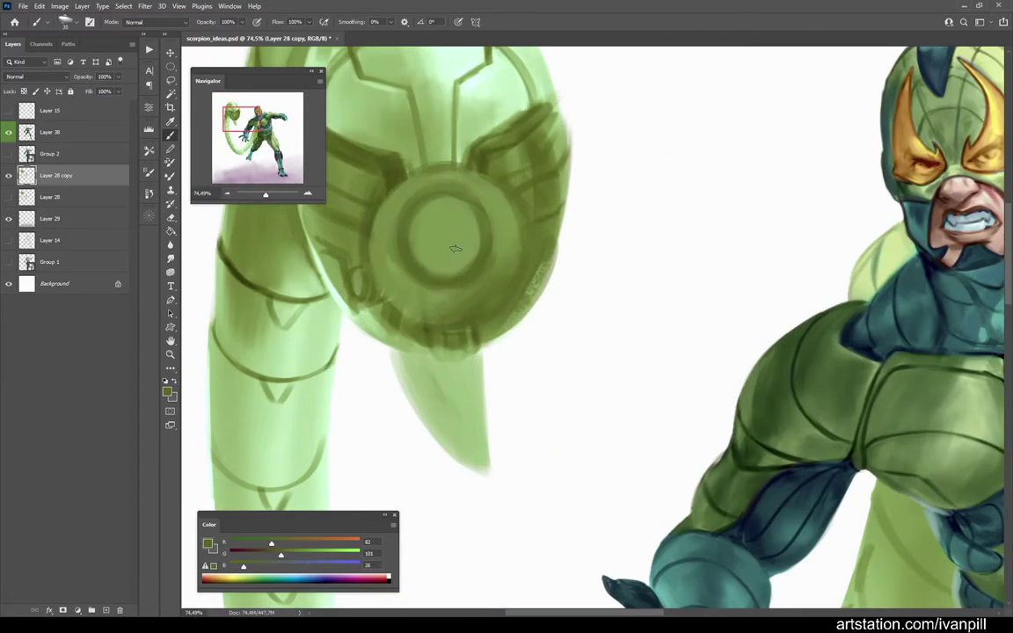
Step: Fill the center of the tail head's ring with bright yellow, RGB 234, 235, 26, cleaning its edge with an elliptical selection
scroll(432, 225, "down", 3)
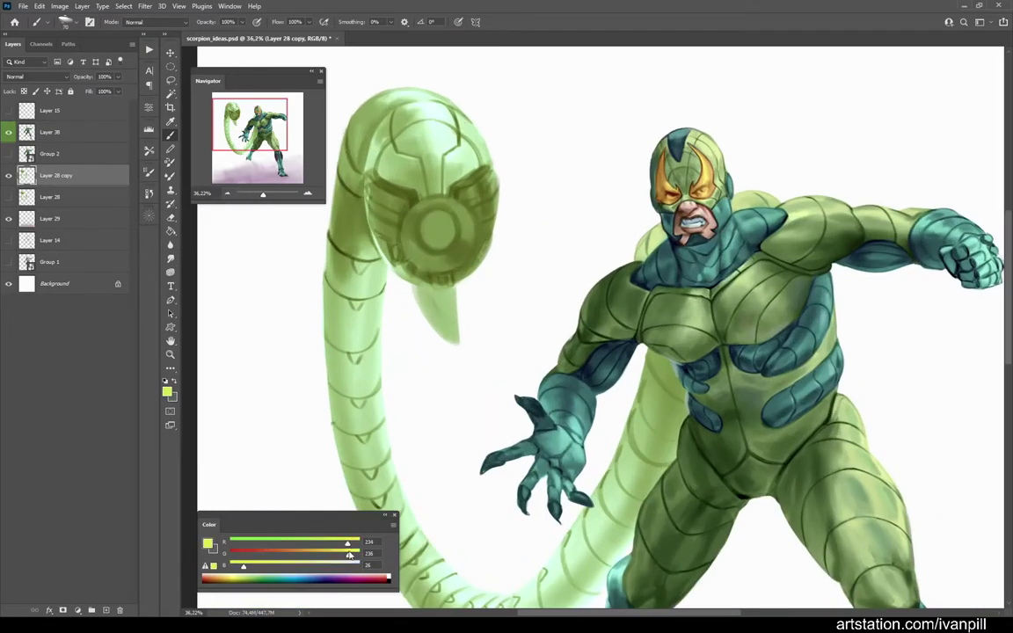
scroll(496, 256, "up", 4)
mouse_move(497, 252)
left_mouse_down()
mouse_move(481, 233)
mouse_move(525, 234)
mouse_move(492, 293)
mouse_move(448, 224)
mouse_move(571, 325)
left_mouse_up()
left_click(171, 79)
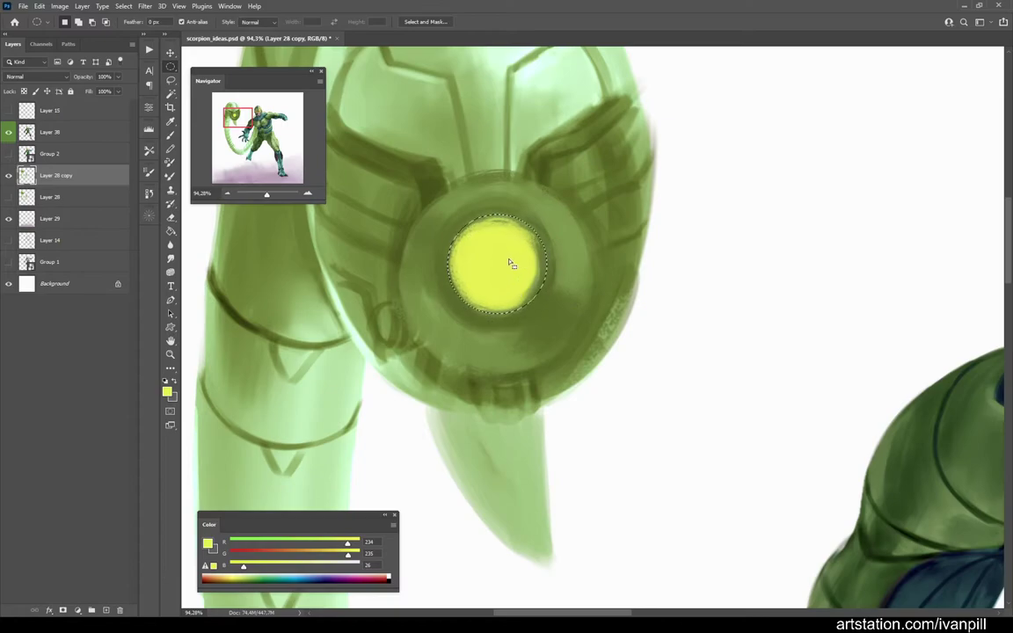
scroll(528, 176, "down", 6)
scroll(734, 338, "up", 5)
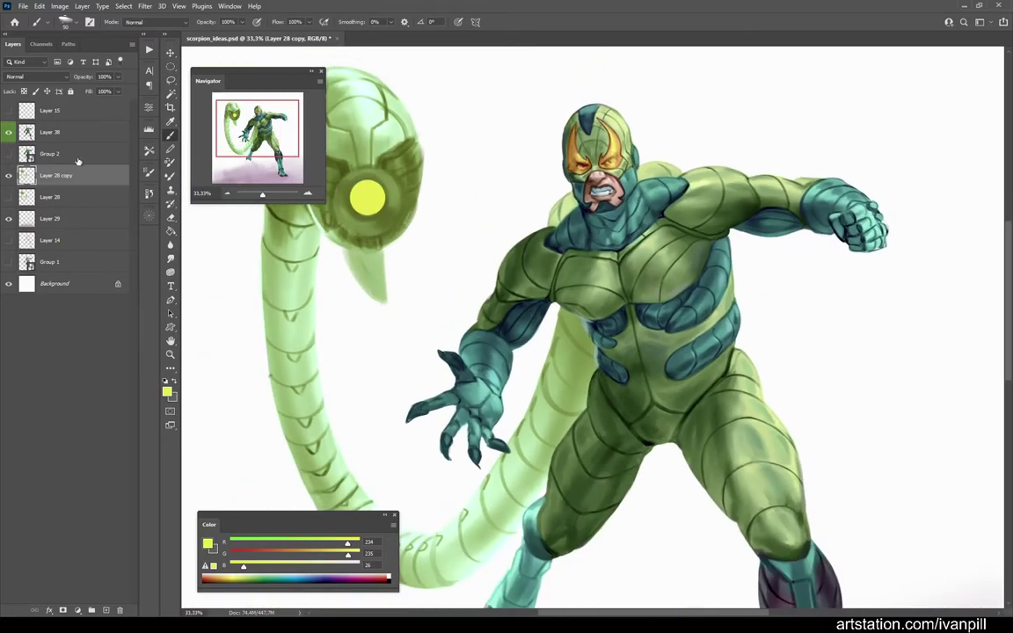
Step: Make the figure's layer, Layer 38, active and save the painting
left_click(49, 132)
key("b")
key("ctrl+s")
scroll(528, 229, "down", 2)
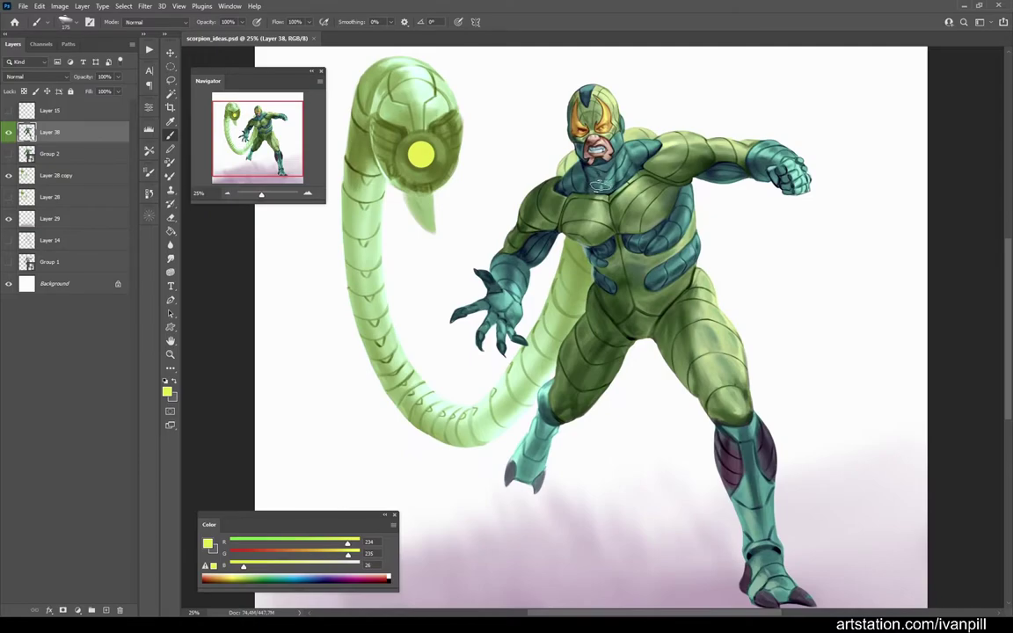
Step: Add a Selective Color adjustment clipped to the figure's layer and set Cyans to cyan +100, magenta -7 and yellow +2, checking it in a flipped view
left_click(78, 609)
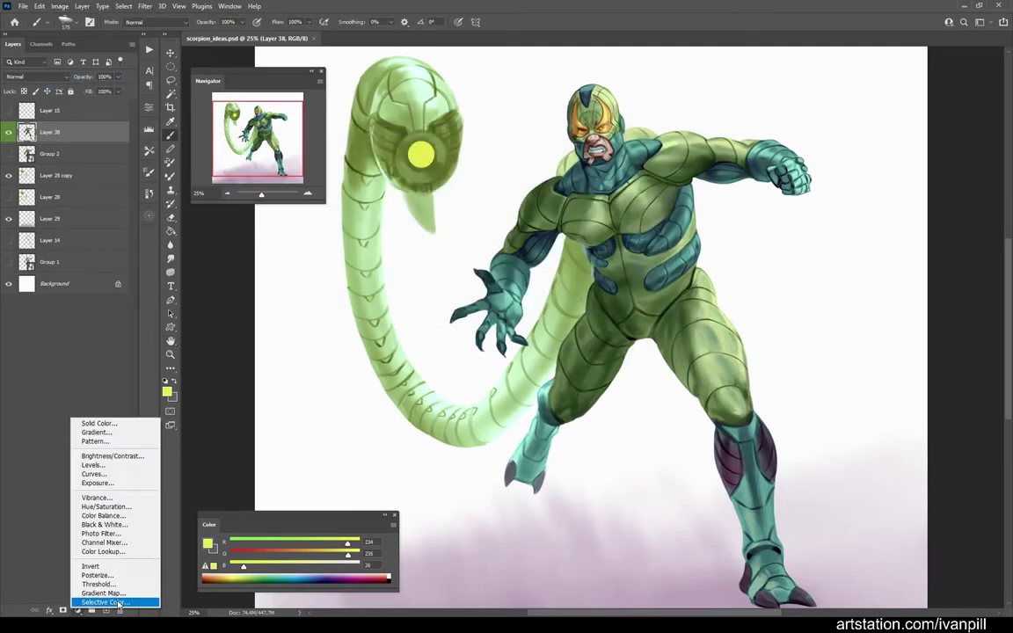
left_click(97, 598)
left_click(239, 148)
left_click(230, 153)
mouse_move(242, 193)
left_mouse_down()
mouse_move(294, 170)
mouse_move(288, 192)
mouse_move(226, 194)
left_mouse_up()
left_click(239, 148)
left_click(206, 175)
left_click_drag(231, 213, 257, 215)
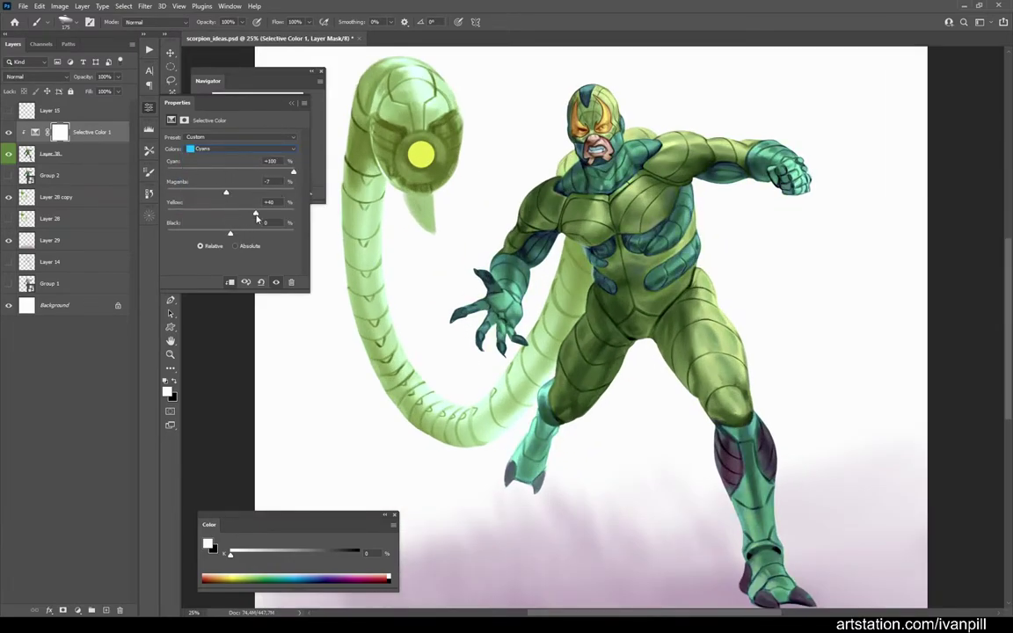
key("ctrl+shift+h")
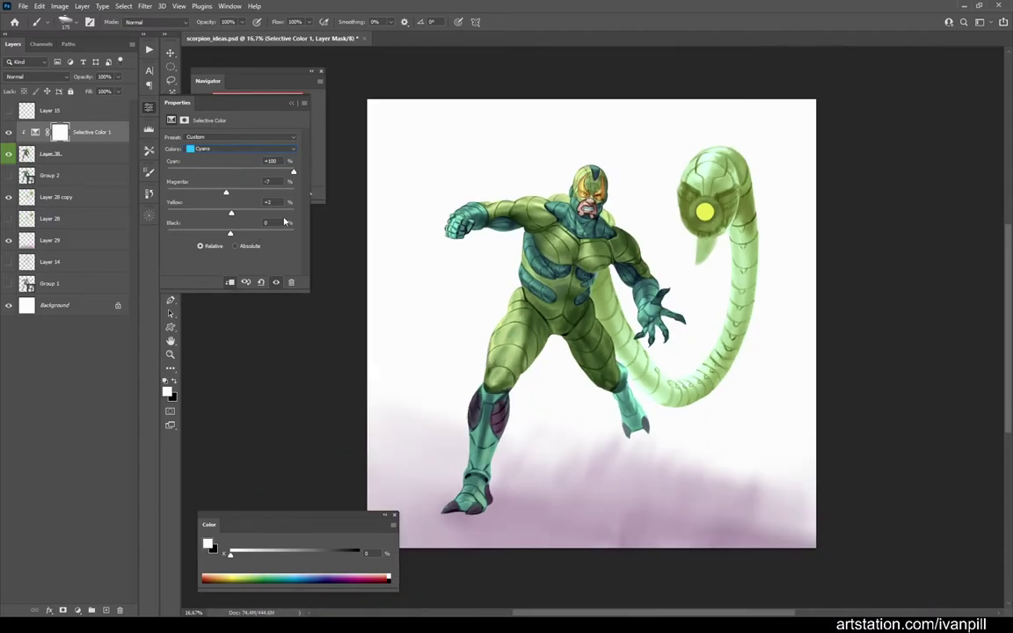
Step: Set the Selective Color adjustment's Reds to cyan -100 and magenta +15
key("ctrl+plus")
key("ctrl+plus")
key("ctrl+plus")
key("ctrl+minus")
key("ctrl+minus")
key("ctrl+minus")
left_click(235, 150)
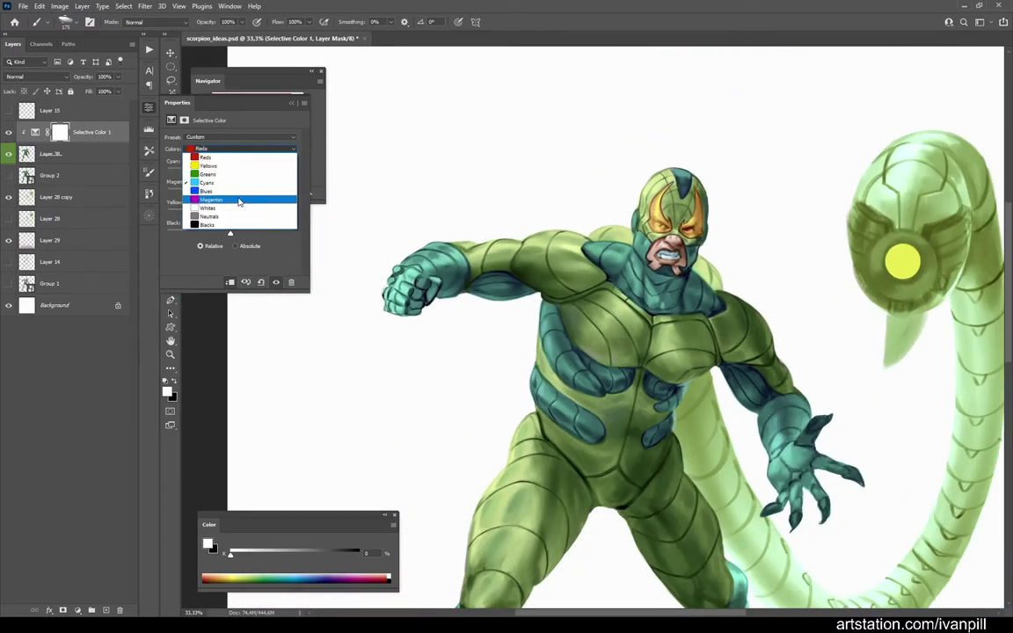
left_click(236, 157)
key("ctrl+minus")
key("ctrl+plus")
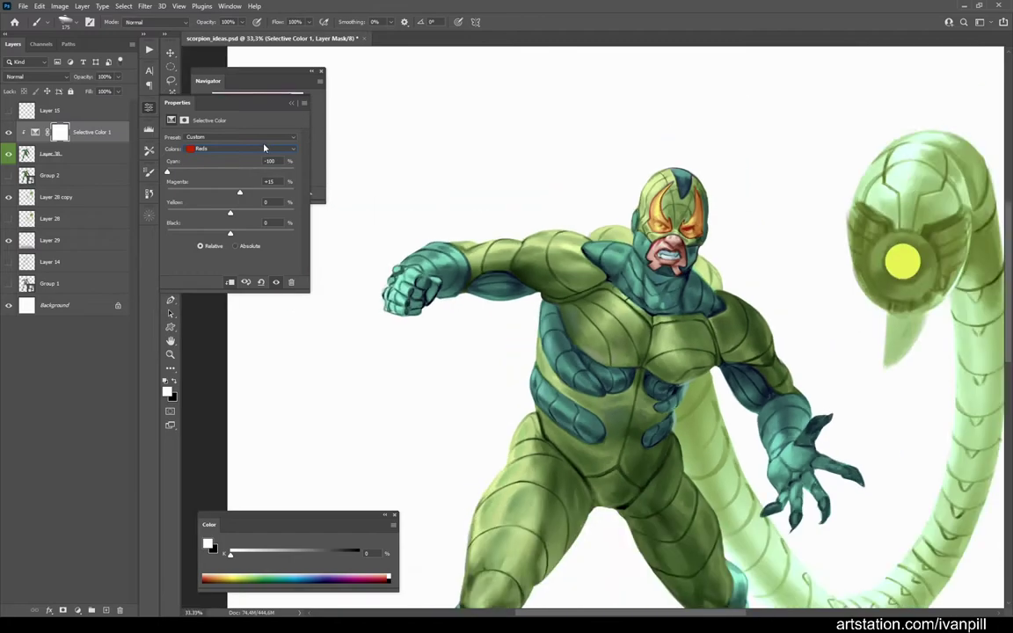
Step: Merge the Selective Color adjustment into the figure's layer, Layer 38
left_click(237, 81)
key("ctrl+minus")
scroll(418, 86, "up", 4)
right_click(92, 264)
left_click(128, 189)
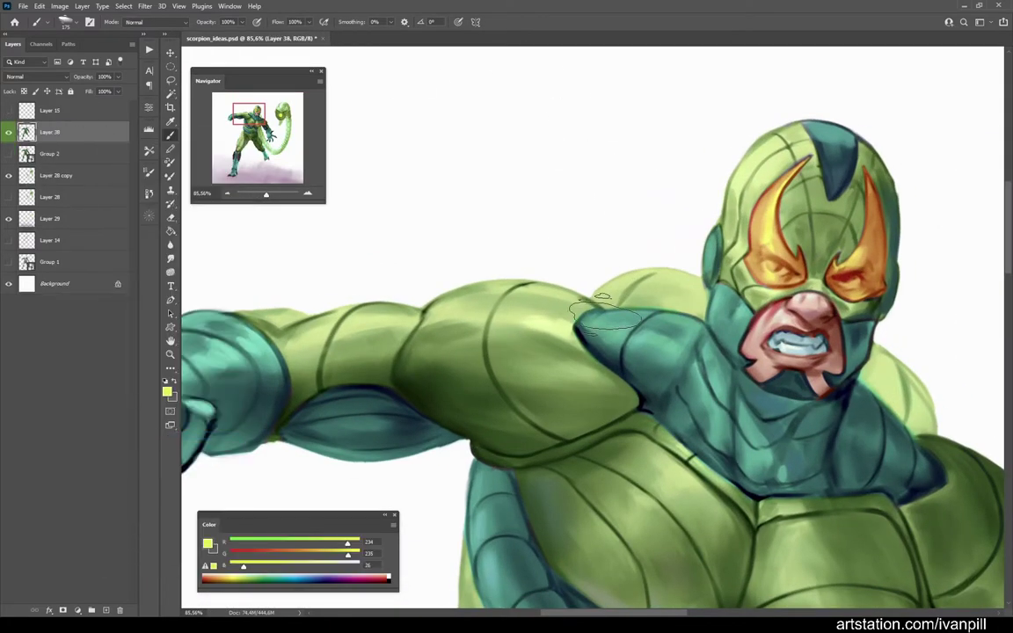
Step: Rework the raised-arm shoulder around the collar's tip with near-black navy, RGB 0, 0, 19, and pale yellow-green, RGB 220, 241, 152
scroll(545, 338, "up", 3)
left_click(567, 341, "alt")
left_click(576, 317, "alt")
left_click(577, 354, "alt")
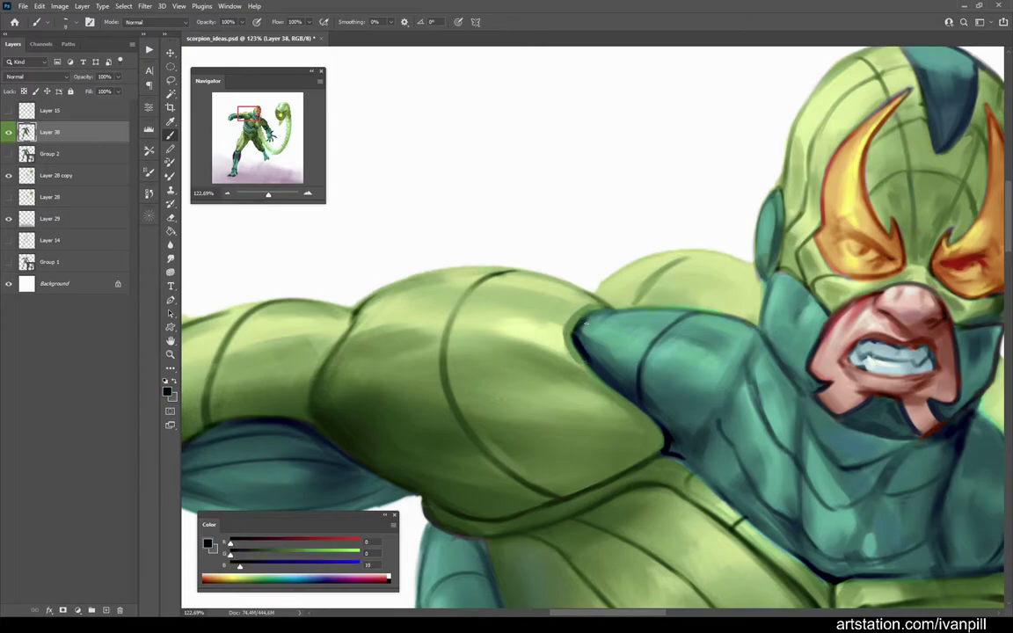
scroll(528, 316, "down", 5, "alt")
scroll(636, 312, "up", 6, "alt")
left_click(637, 312, "alt")
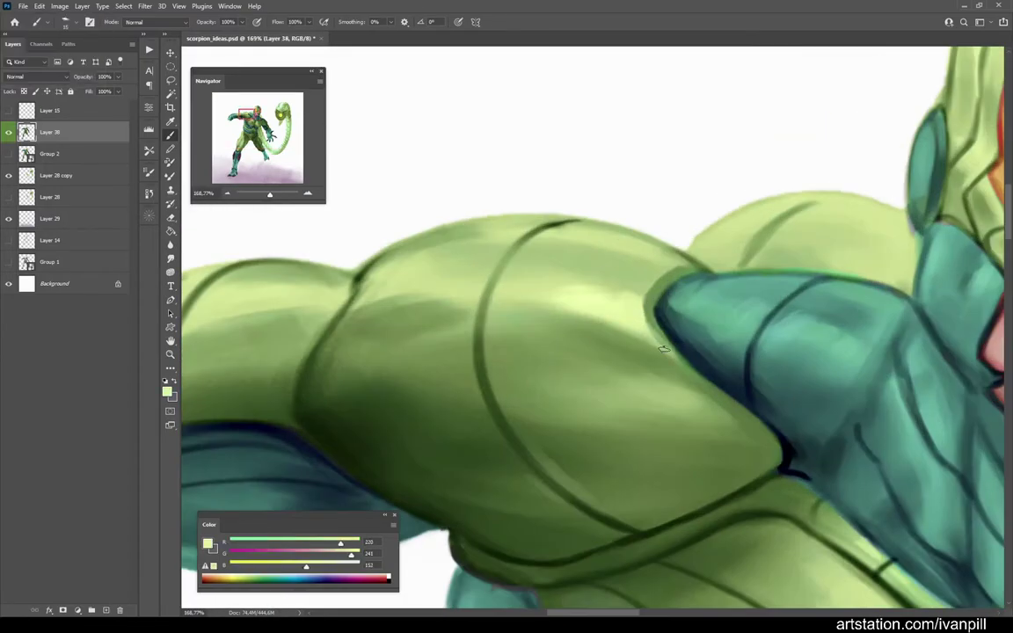
Step: Paint sampled light and mid greens over the shoulder and upper arm of the outstretched arm to smooth its shading
left_click(645, 317, "alt")
scroll(565, 265, "up", 6)
left_click(537, 286, "alt")
left_click(540, 281, "alt")
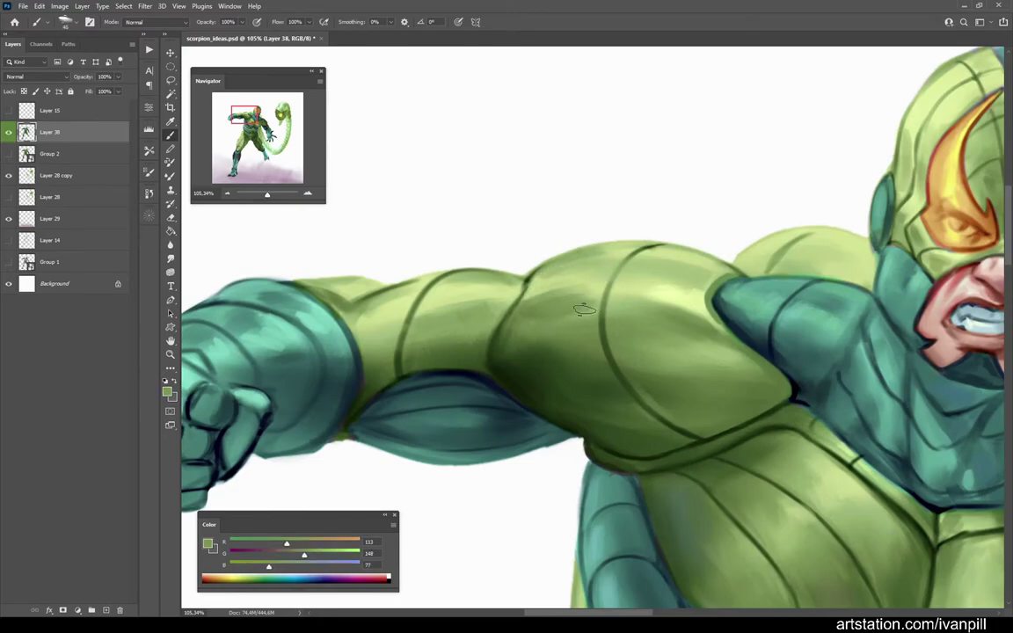
Step: Add fine pale yellow-green highlights along the rim of the chest plate beside the teal collar
scroll(669, 312, "down", 4)
left_click(799, 405, "alt")
scroll(799, 405, "up", 5)
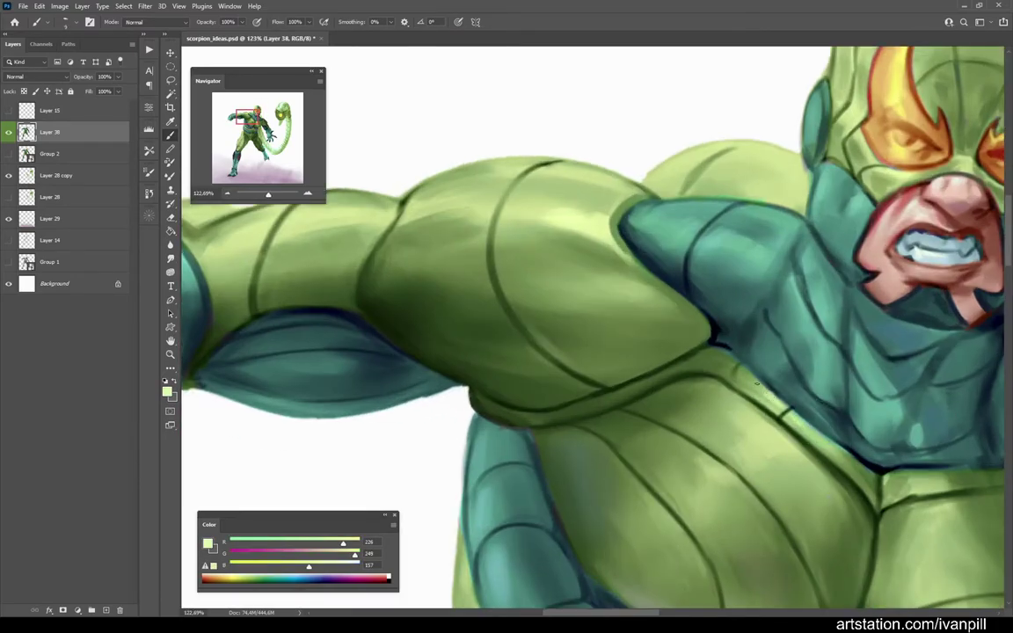
Step: Shade the lower part of the outstretched arm's green forearm with a dark green
scroll(792, 414, "down", 4)
scroll(451, 363, "up", 5)
left_click(451, 363, "alt")
left_click(437, 363, "alt")
left_click_drag(258, 555, 260, 554)
left_click_drag(448, 277, 580, 283)
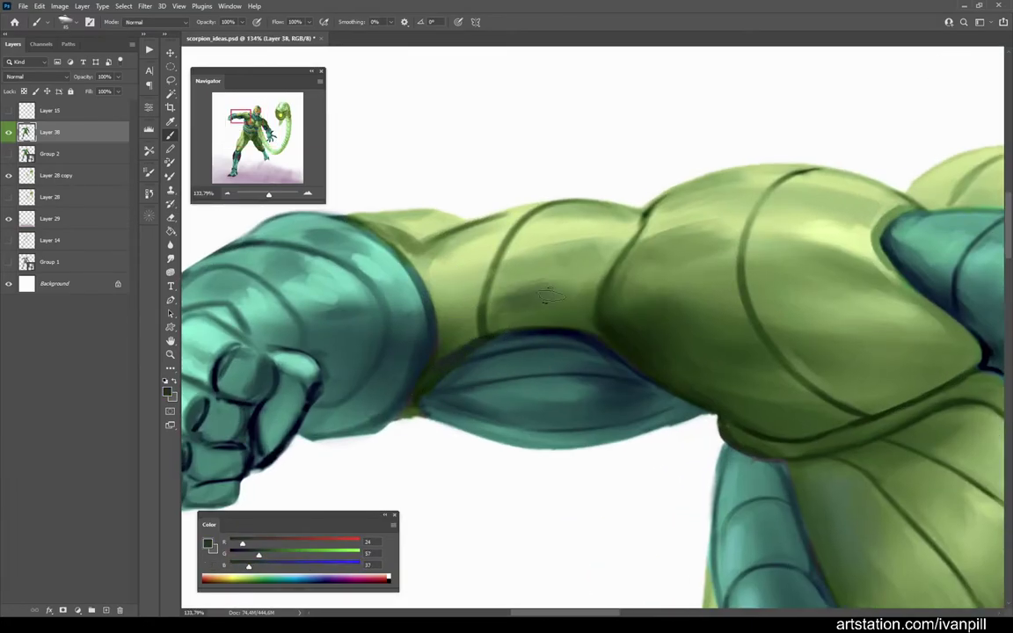
Step: Brighten the top of the green forearm with light green and refine its upper edge with sampled greens
left_click(430, 269, "alt")
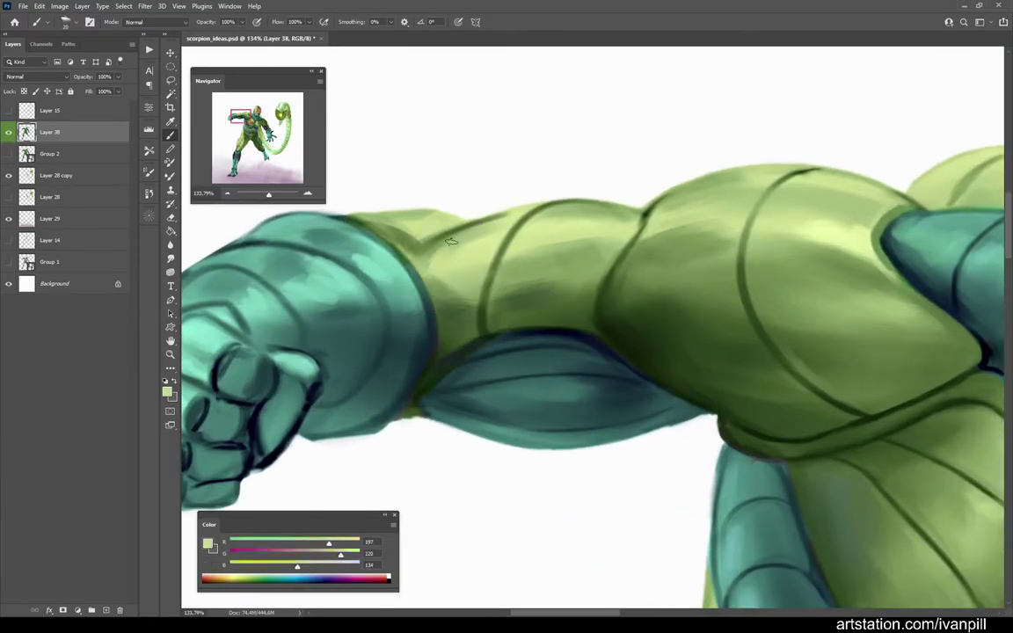
scroll(425, 265, "down", 5)
scroll(432, 218, "up", 4)
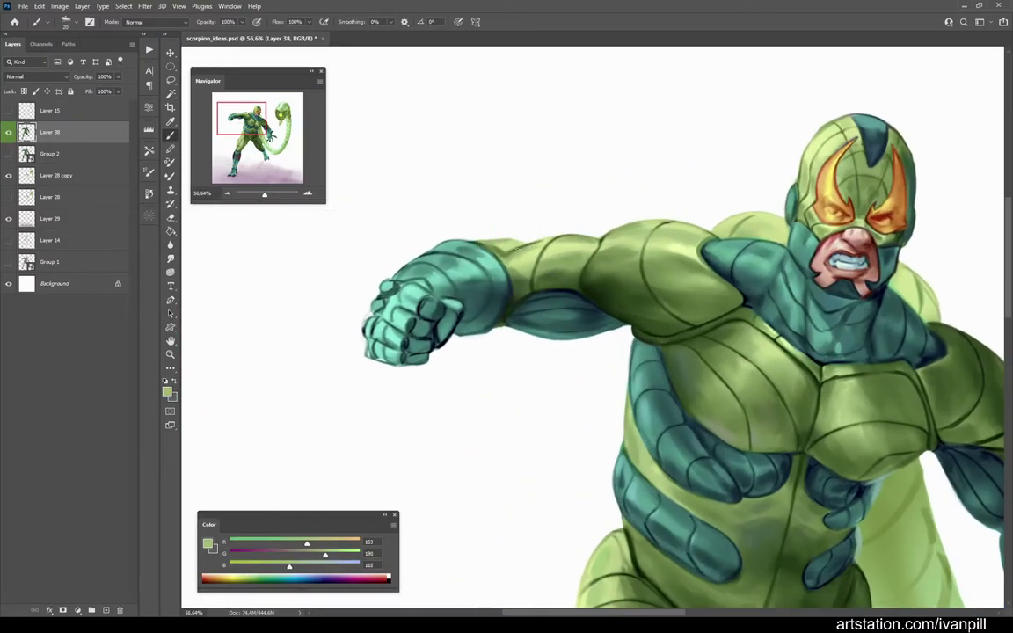
scroll(514, 237, "up", 4)
left_click(493, 219, "alt")
scroll(492, 220, "down", 6)
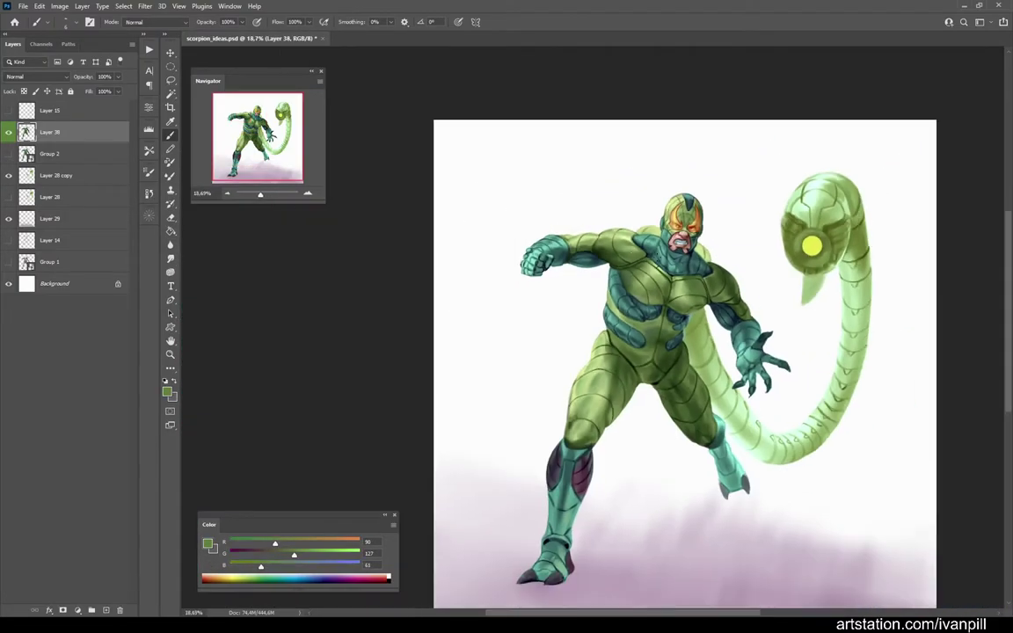
Step: Paint pale cream-green highlights on the front thigh plates, using colours up to RGB 244, 255, 197
scroll(679, 216, "up", 4)
left_click(591, 303, "alt")
scroll(591, 303, "down", 3)
scroll(590, 303, "up", 2)
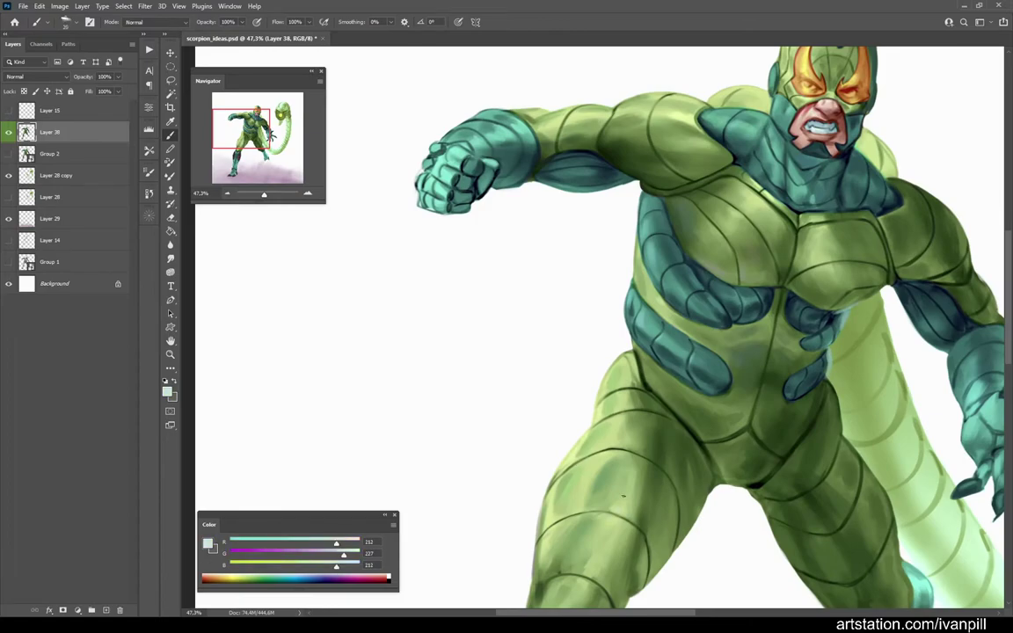
scroll(629, 488, "down", 6)
scroll(629, 488, "up", 5)
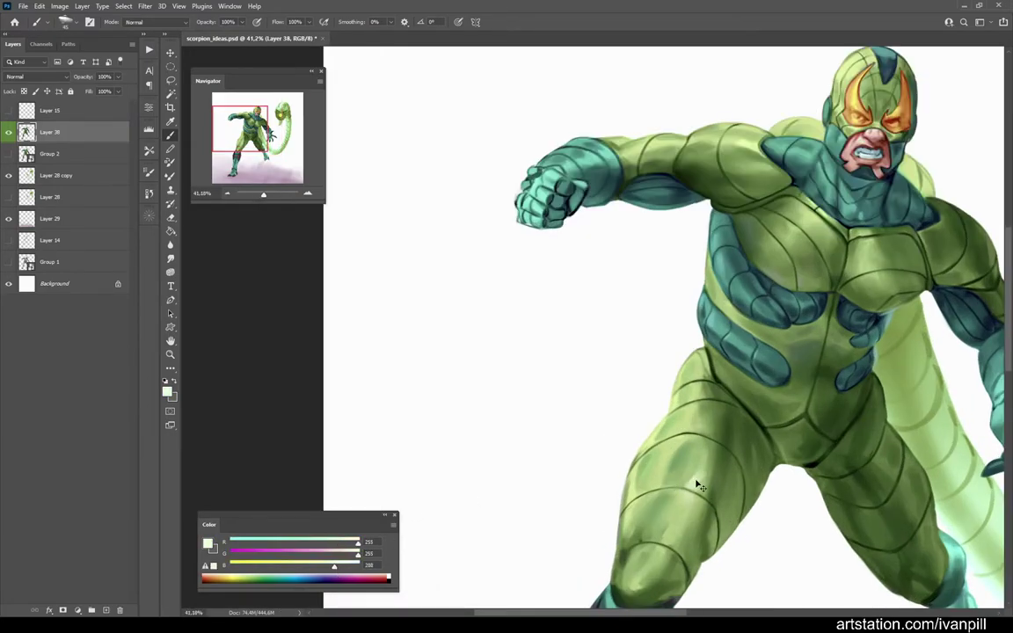
scroll(712, 369, "down", 4)
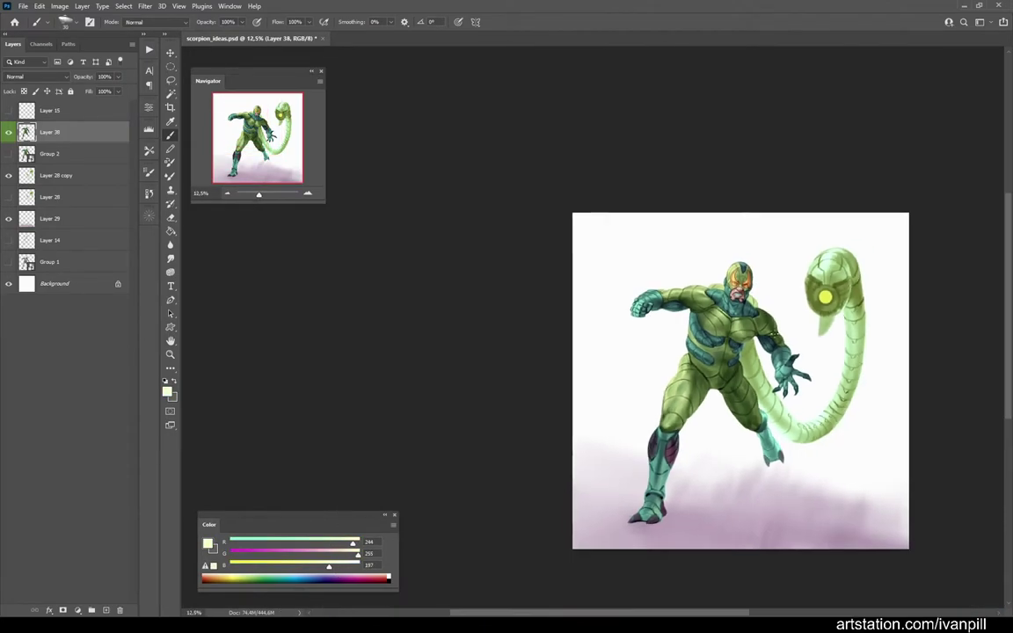
Step: Flip the canvas horizontally to check the figure in mirror view
key("ctrl+shift+h")
scroll(728, 433, "up", 3)
scroll(728, 434, "down", 2)
scroll(728, 433, "up", 5)
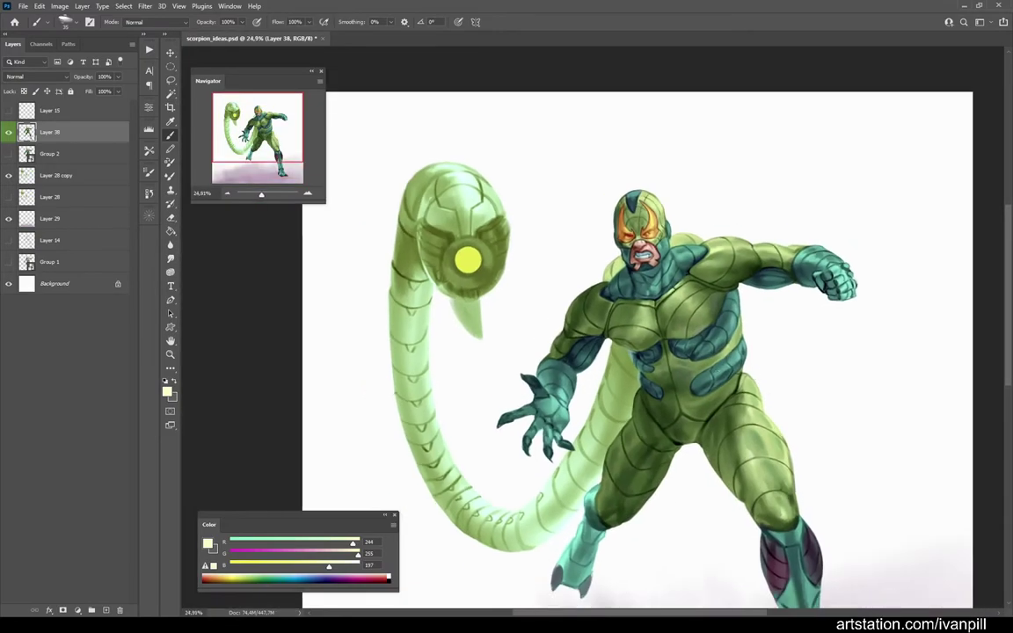
Step: Darken the crease between the abdomen and the front thigh with a thin near-black green line
left_click(695, 448, "alt")
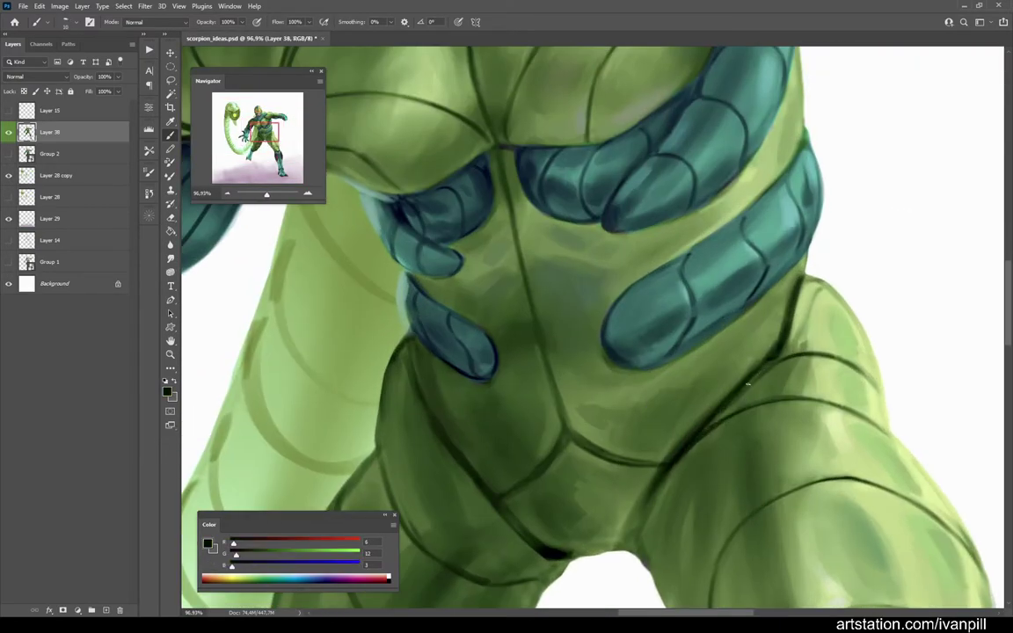
scroll(745, 387, "down", 4)
scroll(665, 401, "up", 4)
Step: Mix a dark navy of about RGB 0, 12, 40 and deepen the outlines and shadows of the teal rib pads
left_click_drag(232, 566, 263, 566)
mouse_move(236, 555)
left_mouse_down()
mouse_move(255, 555)
mouse_move(236, 555)
left_mouse_up()
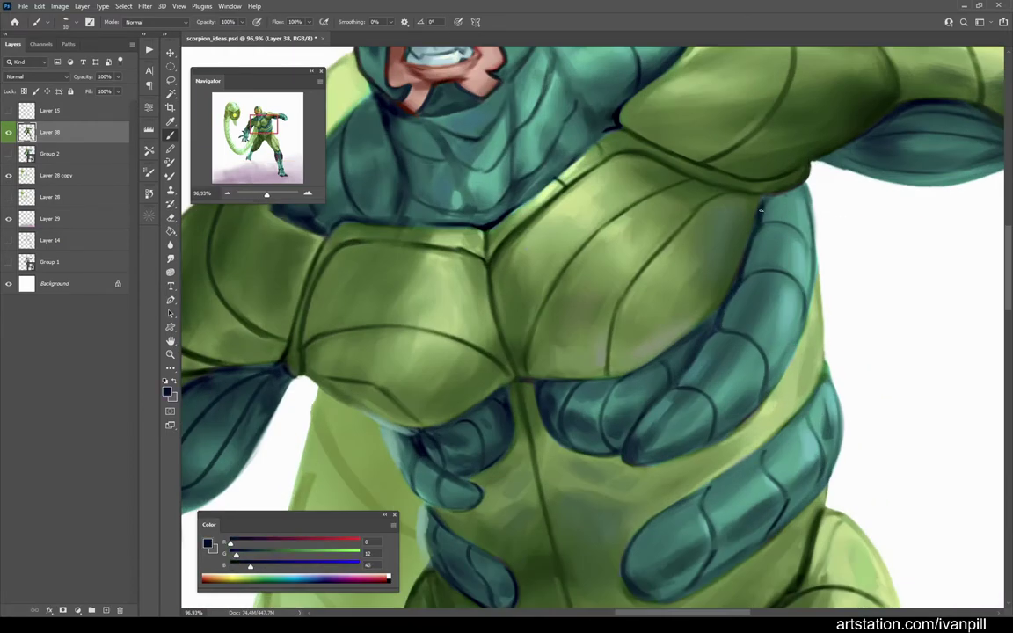
scroll(756, 226, "down", 4)
scroll(787, 242, "up", 5)
scroll(739, 219, "down", 3)
scroll(815, 190, "up", 5)
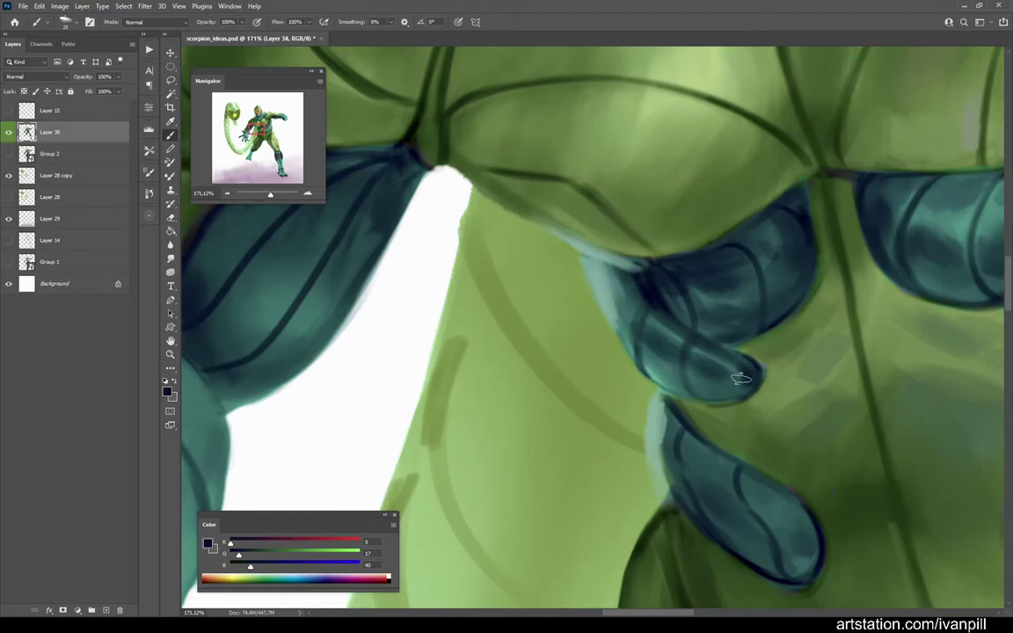
scroll(741, 373, "down", 4)
scroll(851, 267, "up", 4)
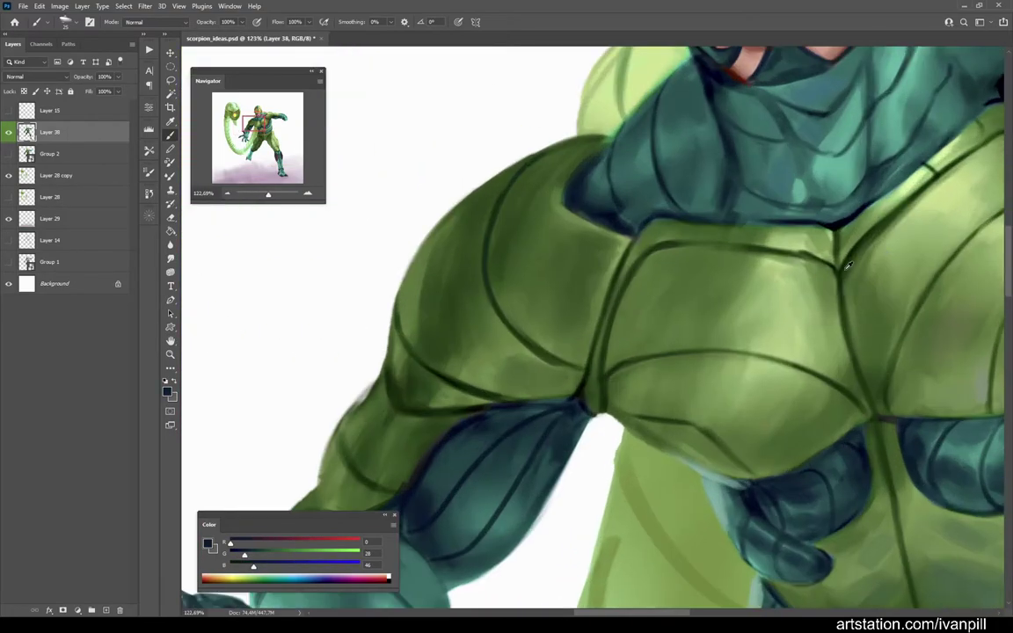
Step: Strengthen the central chest seam with near-black green and blend mid green into the abdomen beside the small rib pads
left_click_drag(880, 439, 743, 404)
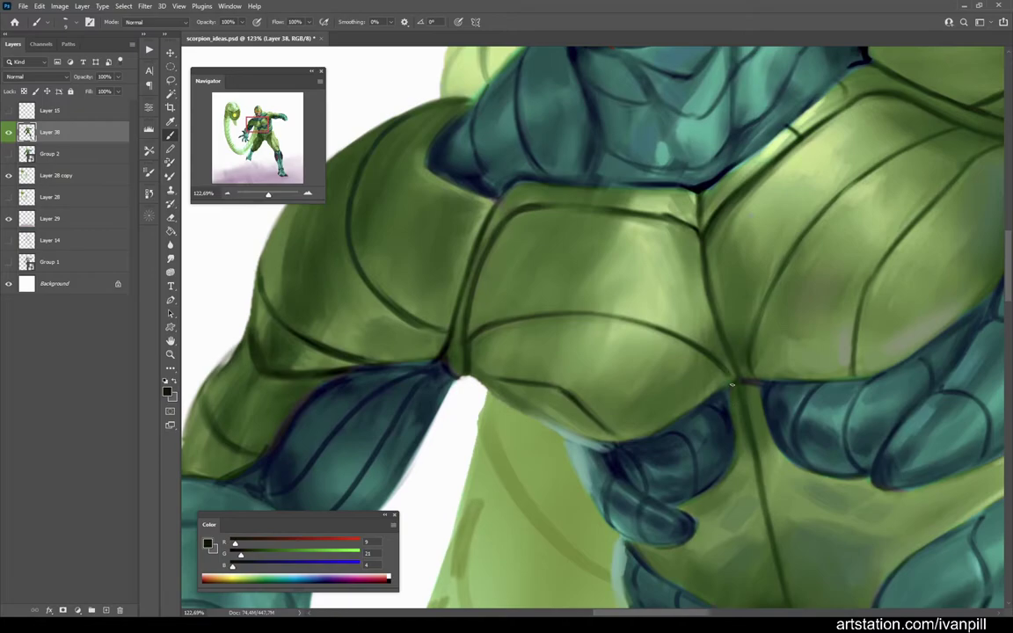
scroll(719, 363, "down", 4)
scroll(627, 418, "up", 3)
left_click(628, 417, "alt")
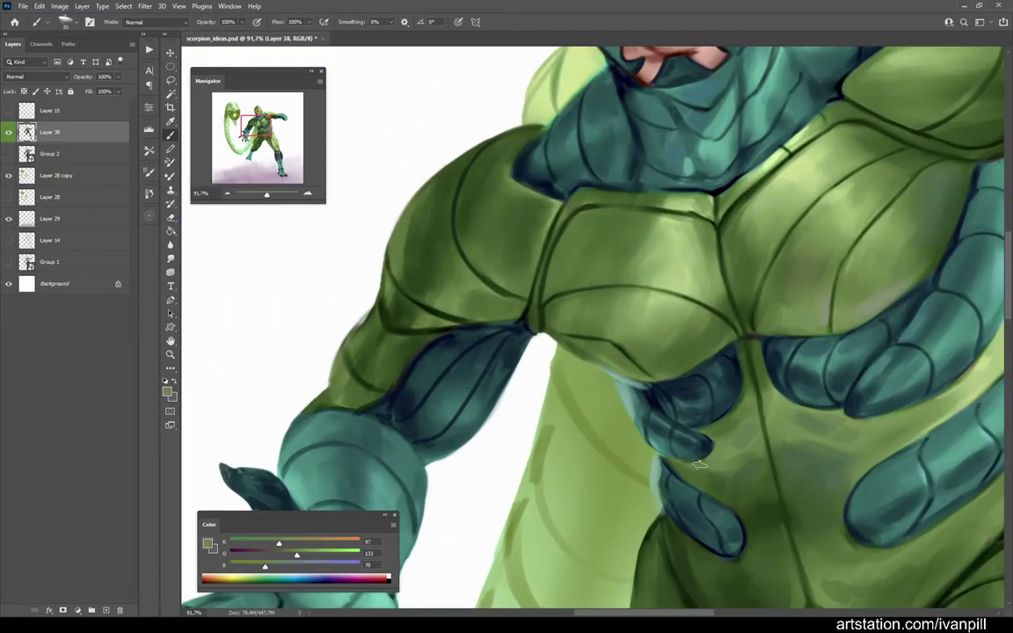
Step: Try the Dodge tool on the small rib pads' outer edge, and repaint the lower pad with sampled teal and dark navy
key("o")
scroll(717, 464, "up", 3)
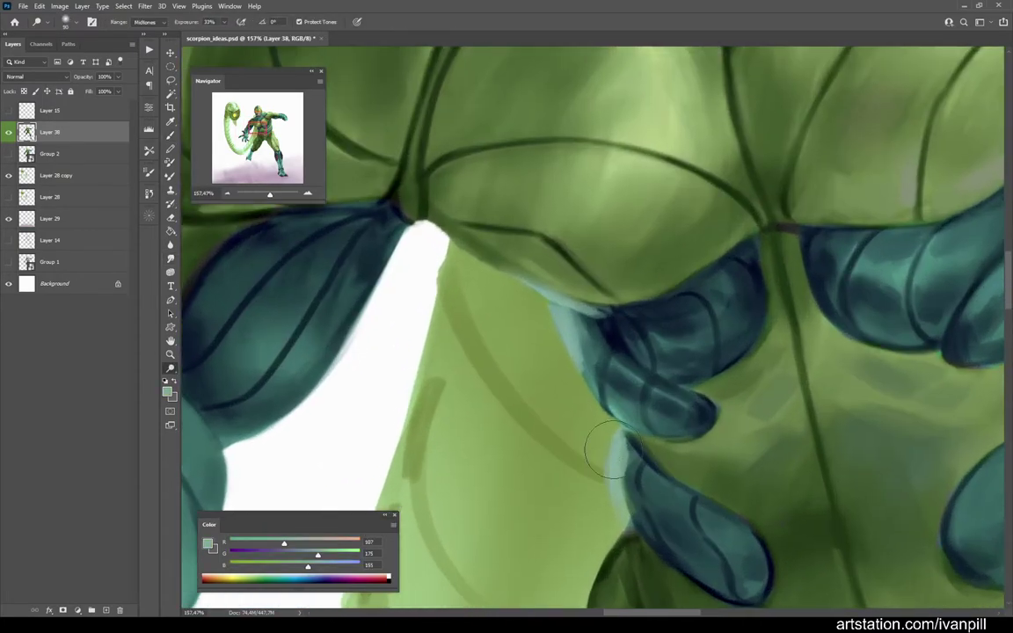
key("b")
left_click(572, 422, "alt")
left_click_drag(615, 448, 761, 567)
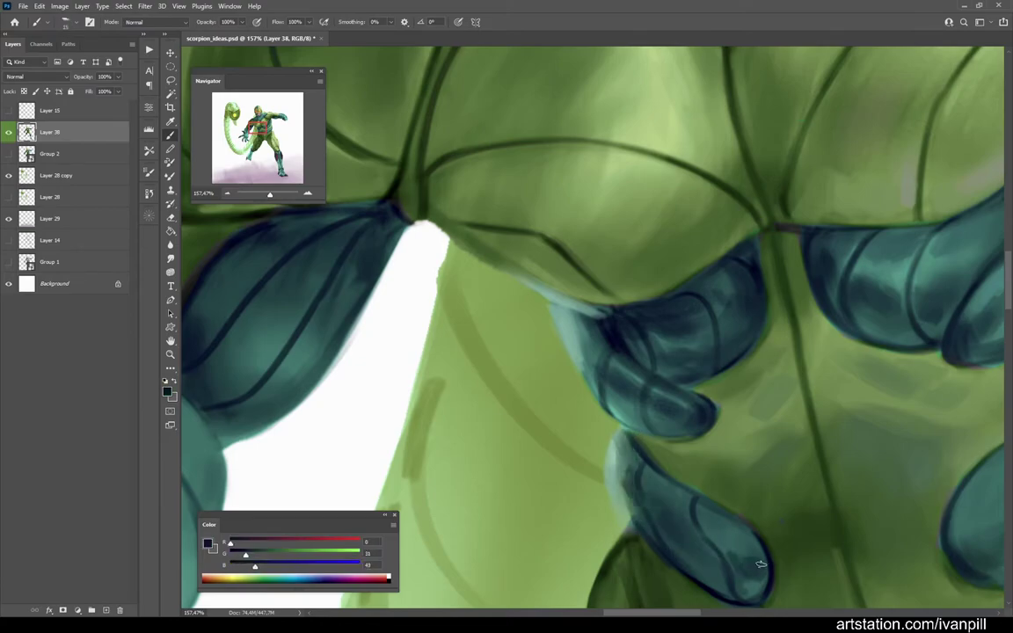
Step: Blend sampled mid greens over the lower abdomen and hip to even out their shading
scroll(761, 567, "down", 4)
scroll(736, 482, "up", 3)
left_click(736, 483, "alt")
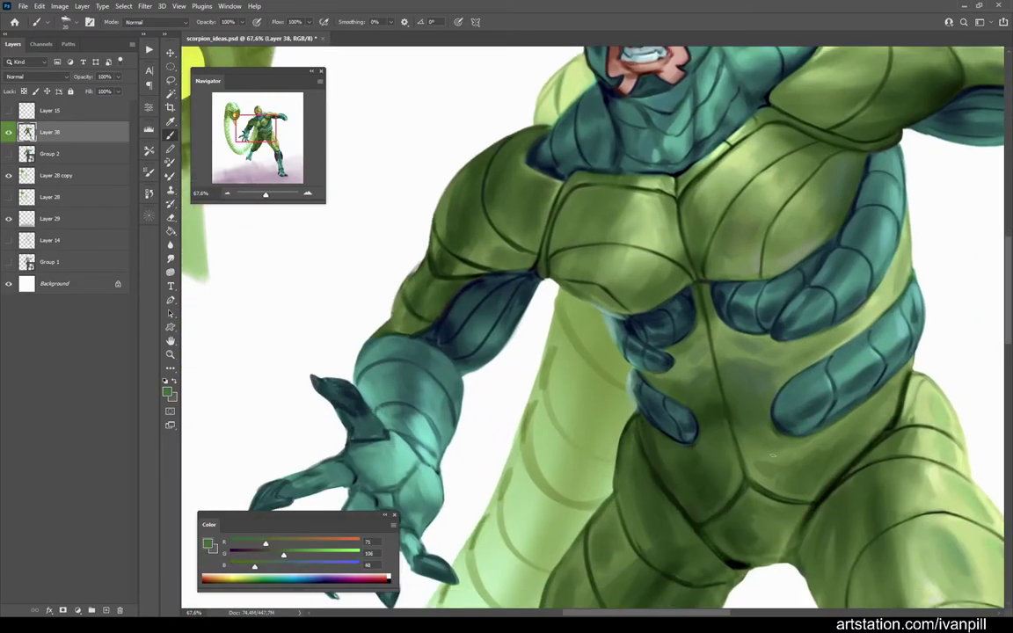
scroll(737, 483, "down", 4)
scroll(719, 372, "up", 4)
scroll(718, 372, "down", 1)
left_click(695, 407, "alt")
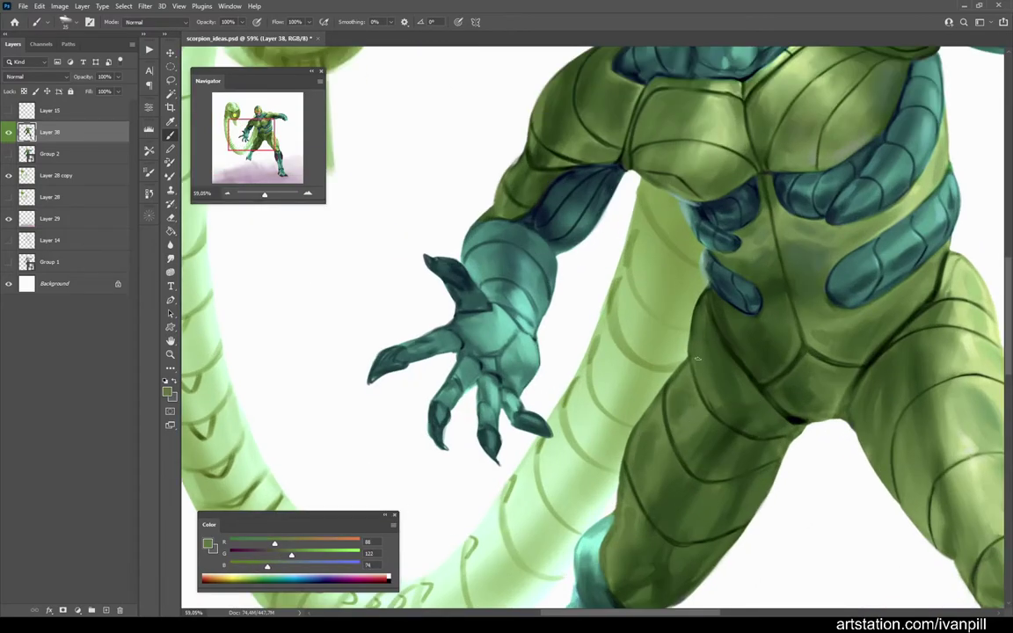
Step: Deepen the shadows on the rear thigh with broad strokes of dark green, down to RGB 29, 64, 20
left_click(591, 431, "alt")
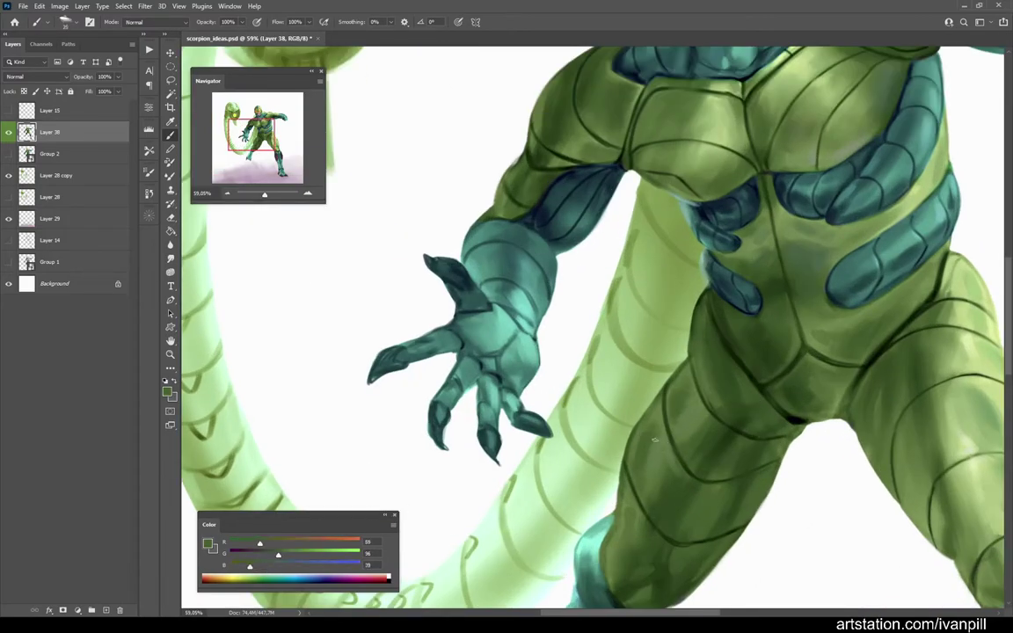
scroll(587, 459, "down", 2)
scroll(626, 463, "up", 2)
left_click(686, 530, "alt")
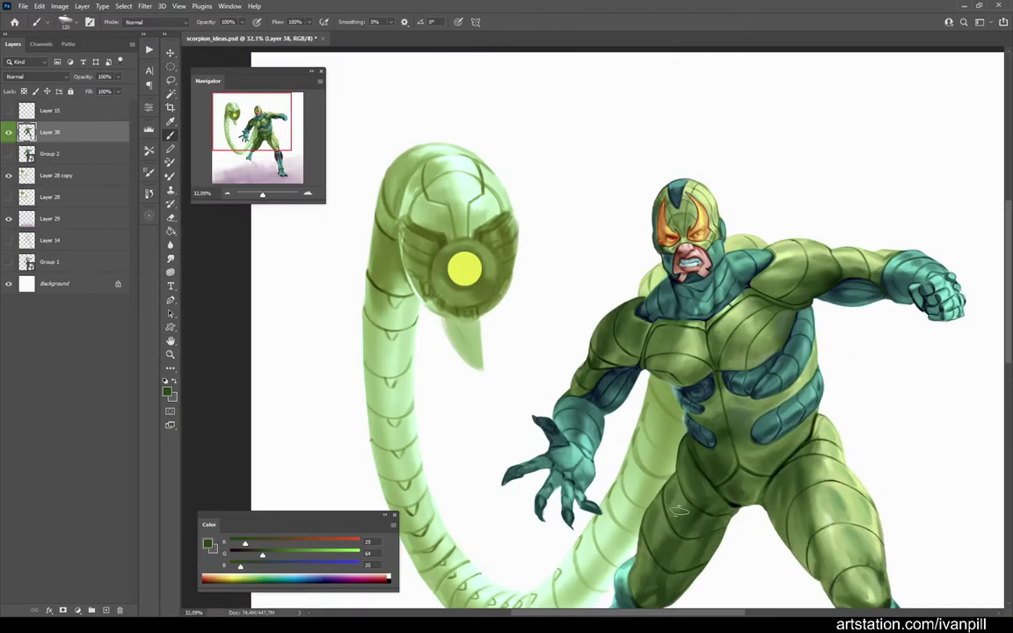
scroll(715, 473, "down", 5)
scroll(732, 403, "up", 7)
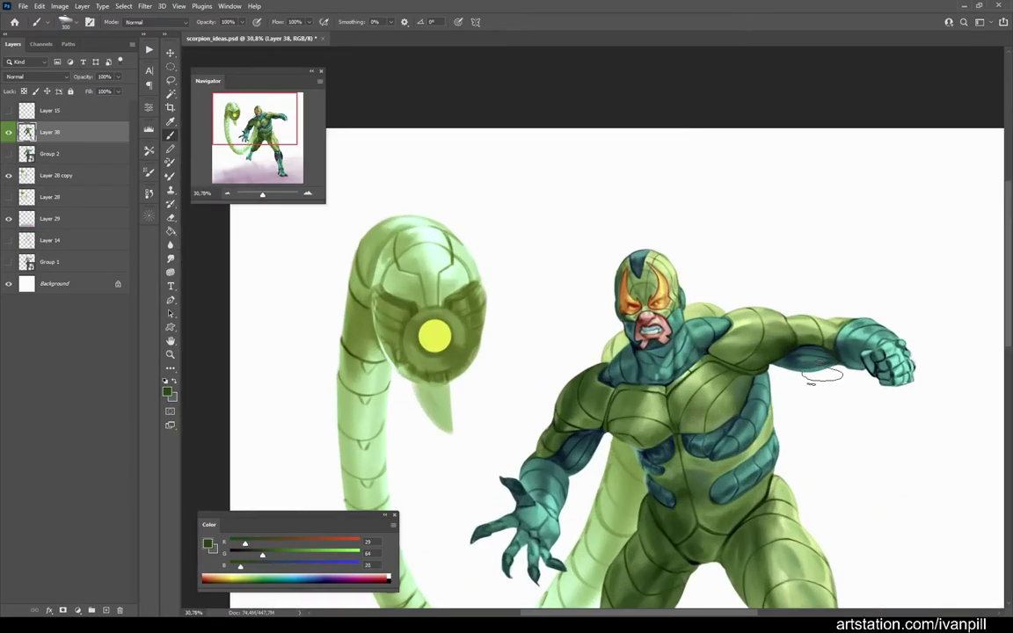
Step: Darken the underside of the outstretched upper arm with a deep sampled green
left_click(757, 386, "alt")
left_click(794, 367, "alt")
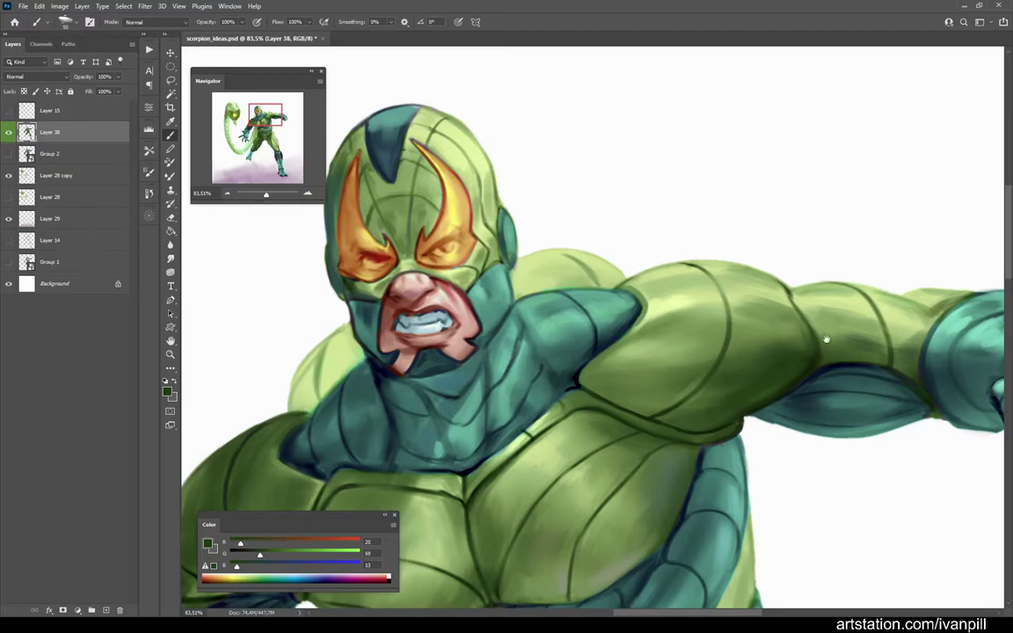
scroll(818, 346, "down", 2)
scroll(597, 365, "up", 4)
Step: Refine the exposed skin around the nose and mouth with sampled pink and reddish-brown tones
left_click(598, 365, "alt")
left_click(515, 400, "alt")
left_click(529, 350, "alt")
scroll(479, 349, "down", 2)
scroll(430, 350, "up", 4)
left_click(555, 343, "alt")
left_click(492, 310, "alt")
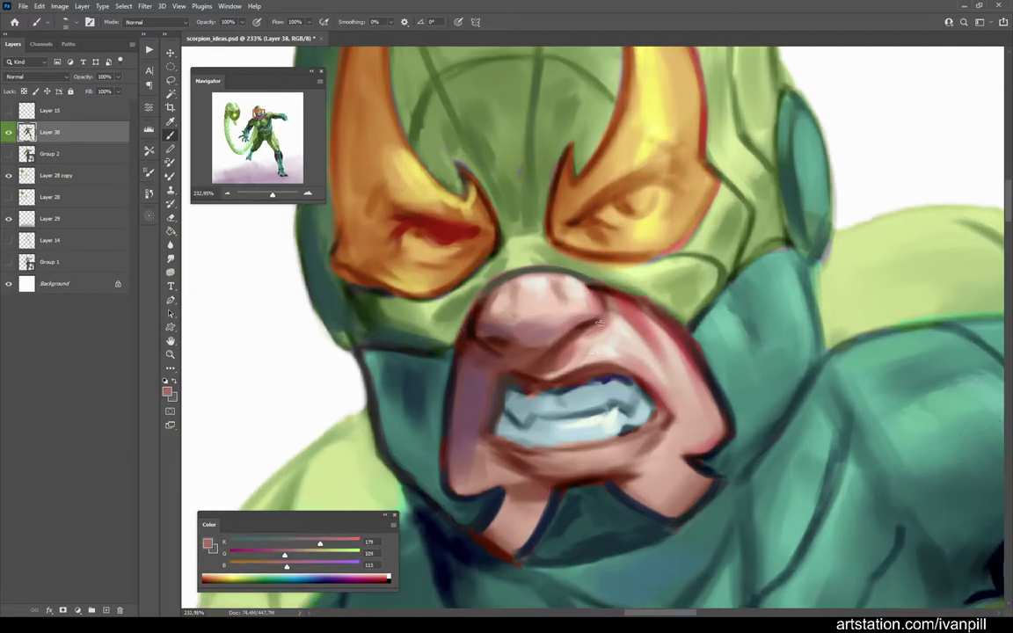
Step: Add saturated pink-red accents of RGB 238, 103, 107 to the nose and surrounding skin
scroll(539, 297, "down", 3)
scroll(563, 324, "up", 3)
scroll(564, 325, "down", 3)
scroll(571, 329, "up", 4)
left_click(603, 346, "alt")
scroll(603, 345, "down", 3)
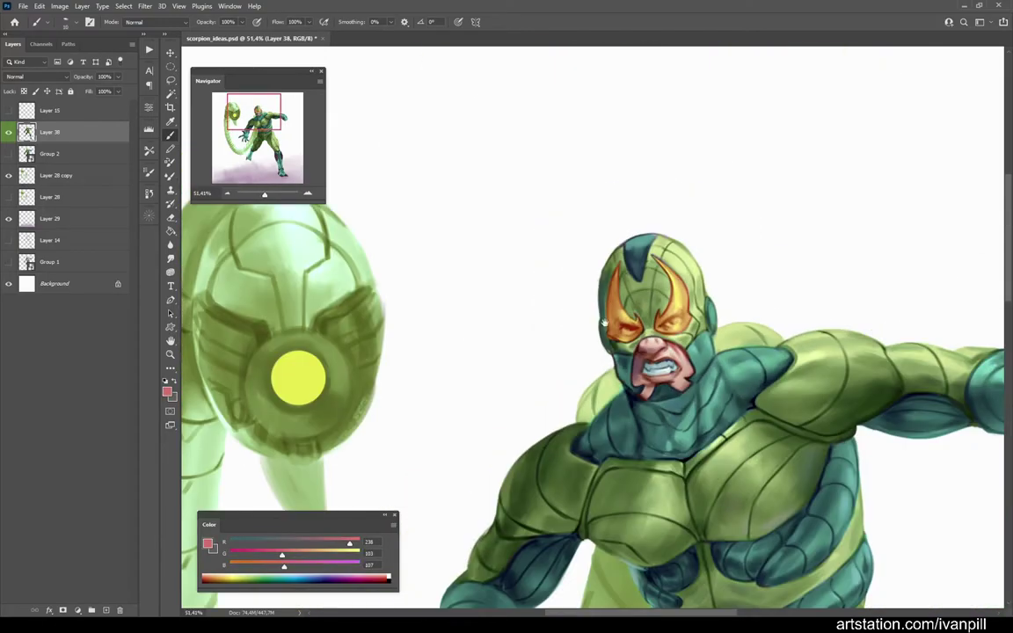
Step: Repaint the teal mask over the shadowed cheek with mid teal and dark blue-green shading
scroll(592, 332, "up", 2)
left_click(607, 488, "alt")
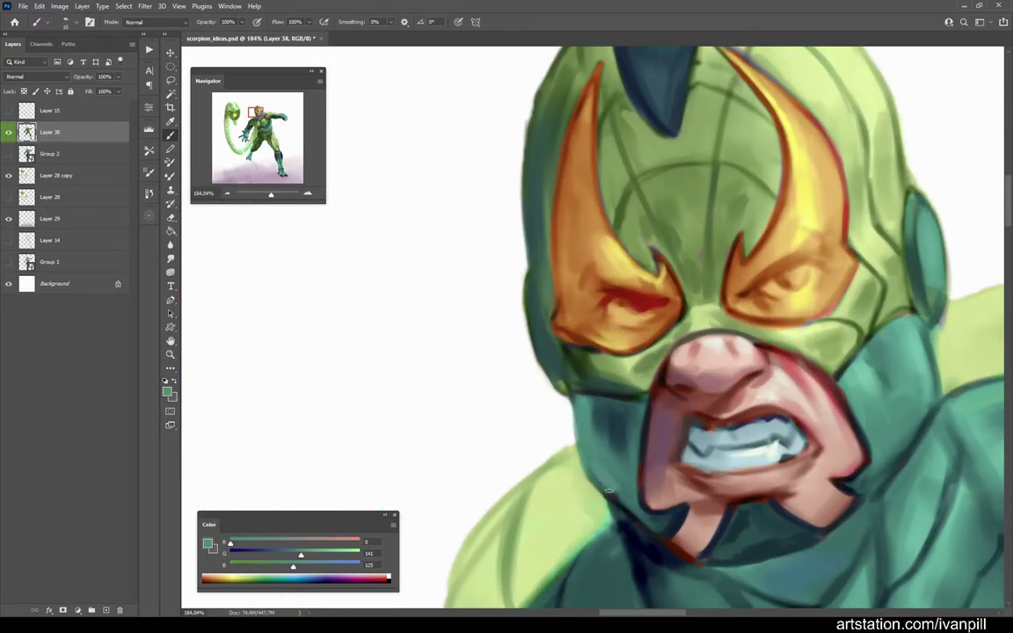
left_click(611, 468, "alt")
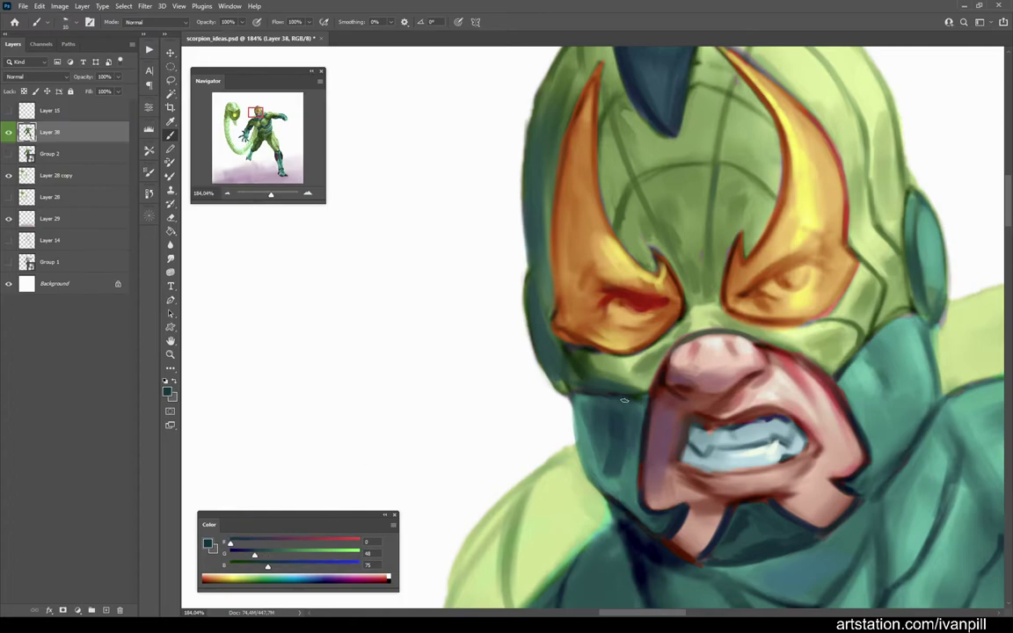
scroll(615, 352, "down", 3)
scroll(616, 352, "up", 3)
Step: Mix a muted grey-purple for the face shadows and paint sampled pale pink highlights on the skin beside the nose
left_click_drag(232, 543, 269, 545)
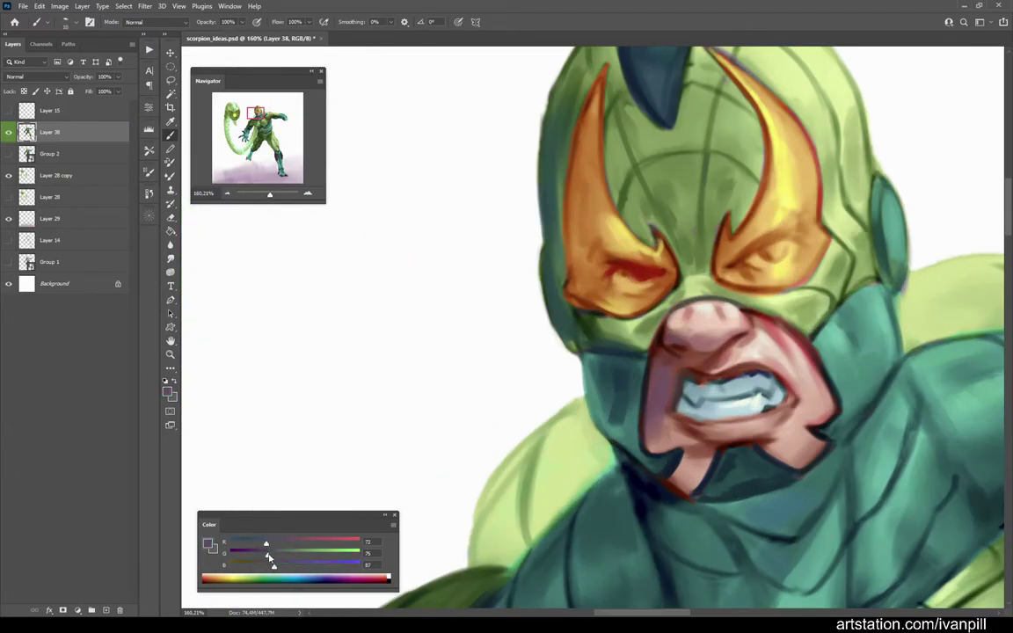
scroll(689, 479, "up", 2)
left_click(688, 409, "alt")
scroll(780, 398, "down", 2)
left_click(730, 321, "alt")
scroll(751, 385, "down", 2)
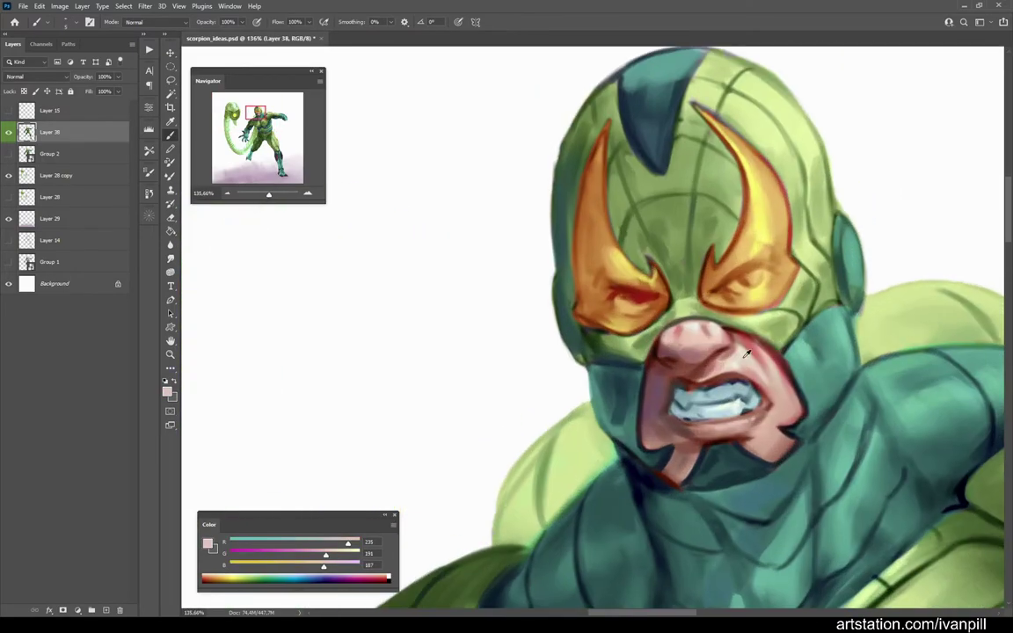
Step: Flip the canvas back horizontally and paint sampled mid-teal shading over the neck covering
scroll(778, 415, "down", 3)
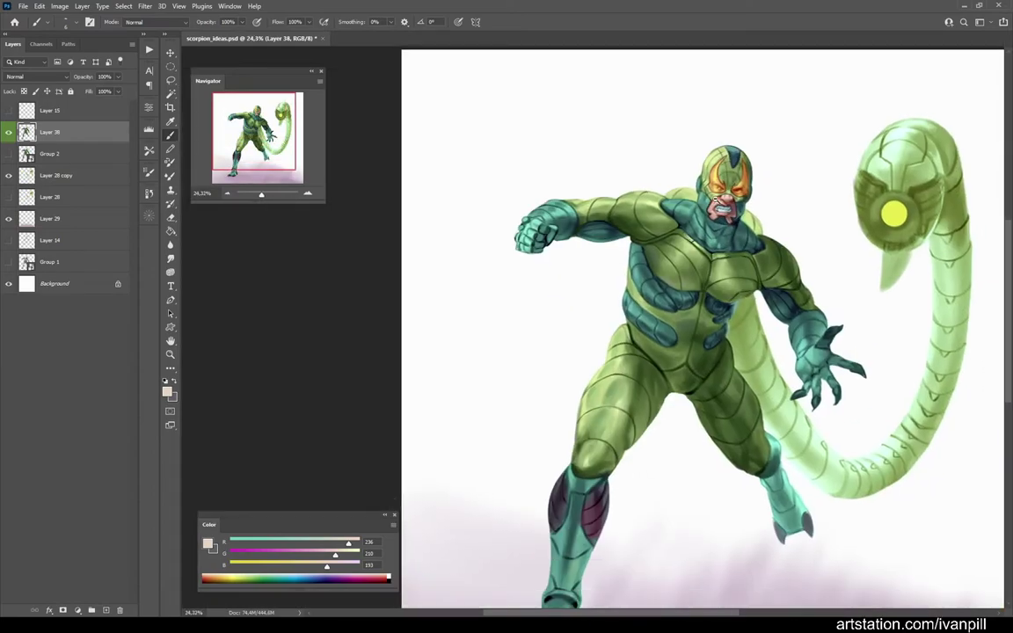
scroll(751, 385, "up", 3)
left_click(752, 385, "alt")
left_click_drag(632, 308, 725, 400)
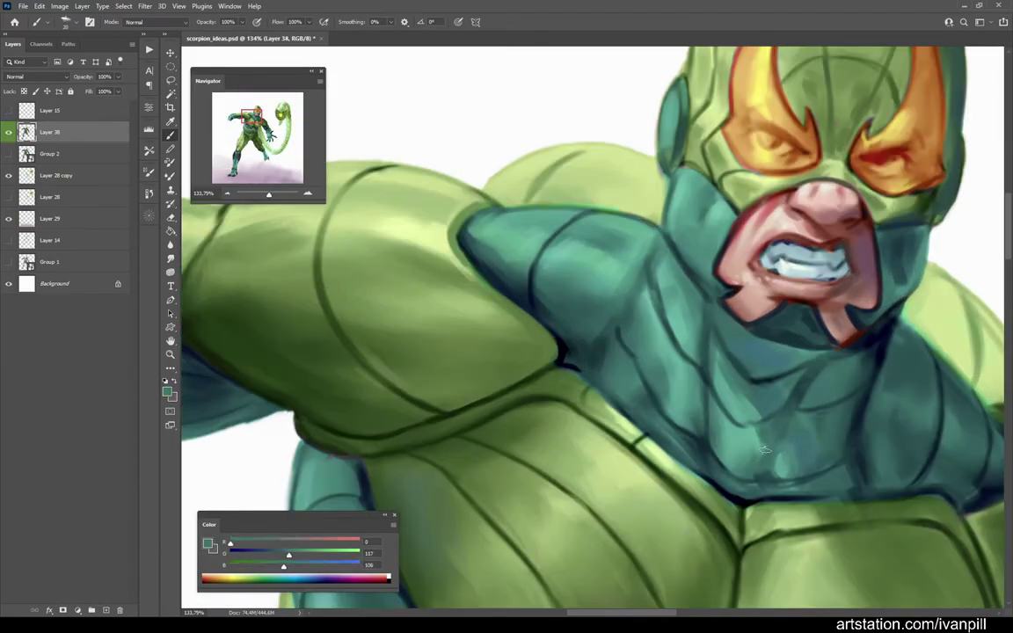
scroll(936, 396, "down", 3)
scroll(914, 332, "up", 3)
Step: Mix a peach orange of RGB 210, 148, 109 and paint it along the outer side of the shadowed eye patch
left_click(915, 329, "alt")
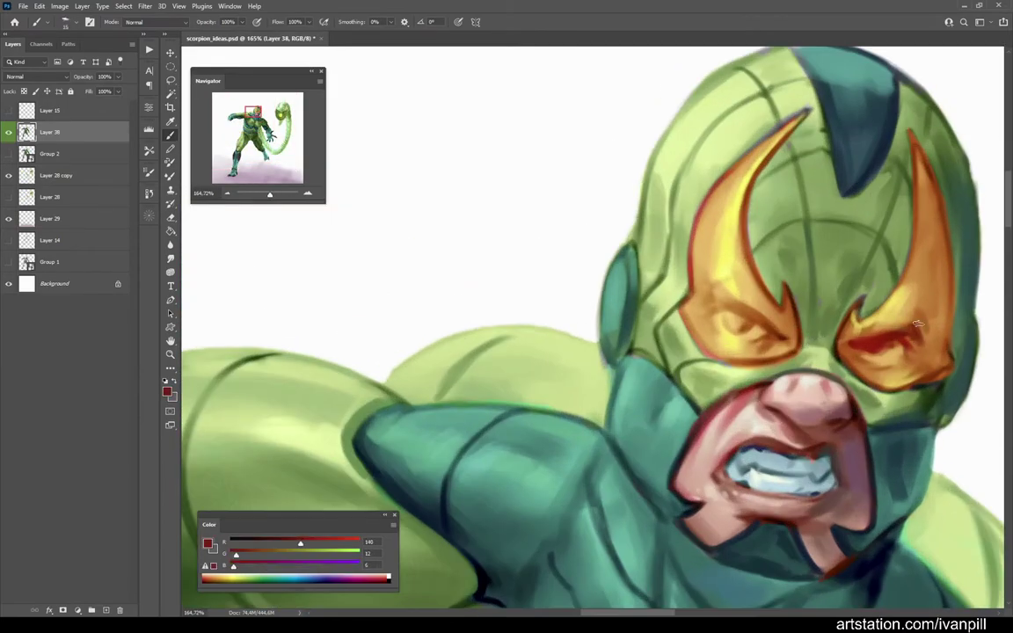
left_click(897, 304, "alt")
left_click_drag(264, 556, 305, 557)
left_click_drag(927, 265, 941, 269)
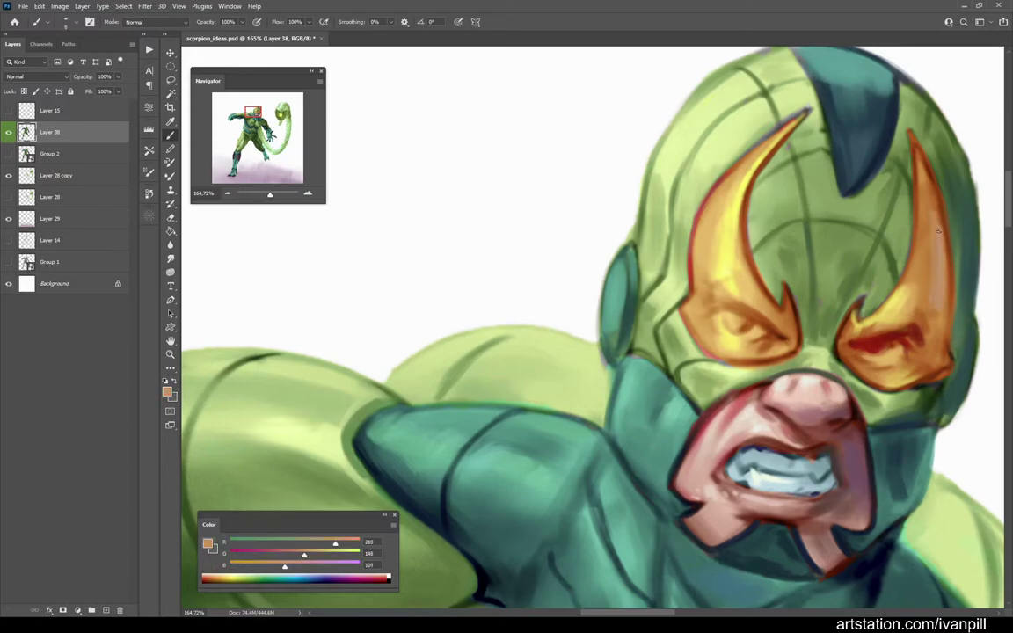
Step: Mix a dark red of RGB 72, 0, 6 and reinforce the outline of the shadowed orange eye patch
left_click(954, 367, "alt")
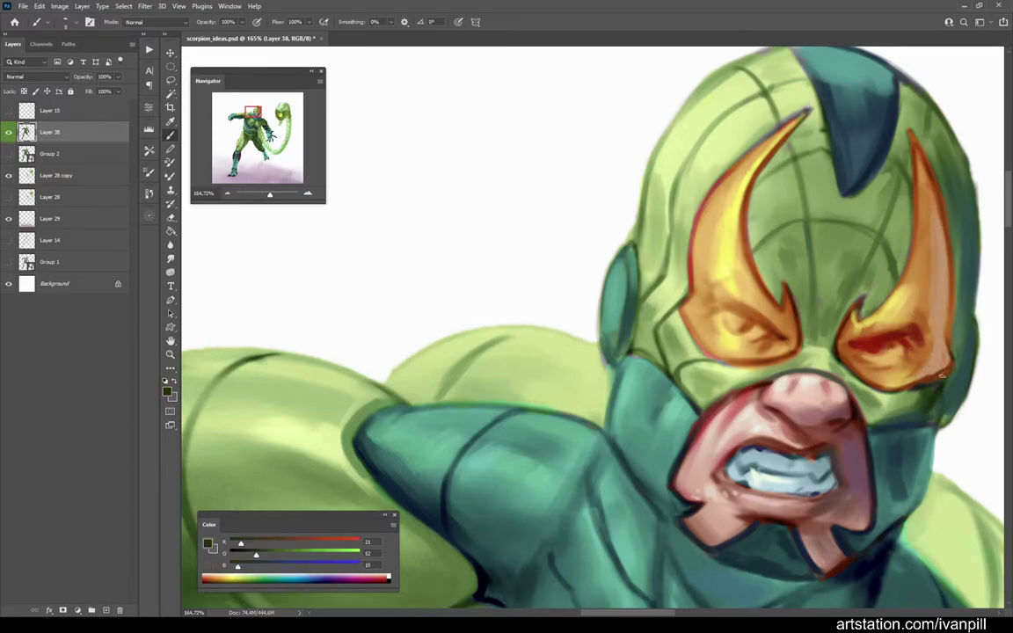
scroll(966, 281, "down", 2)
scroll(925, 334, "down", 3)
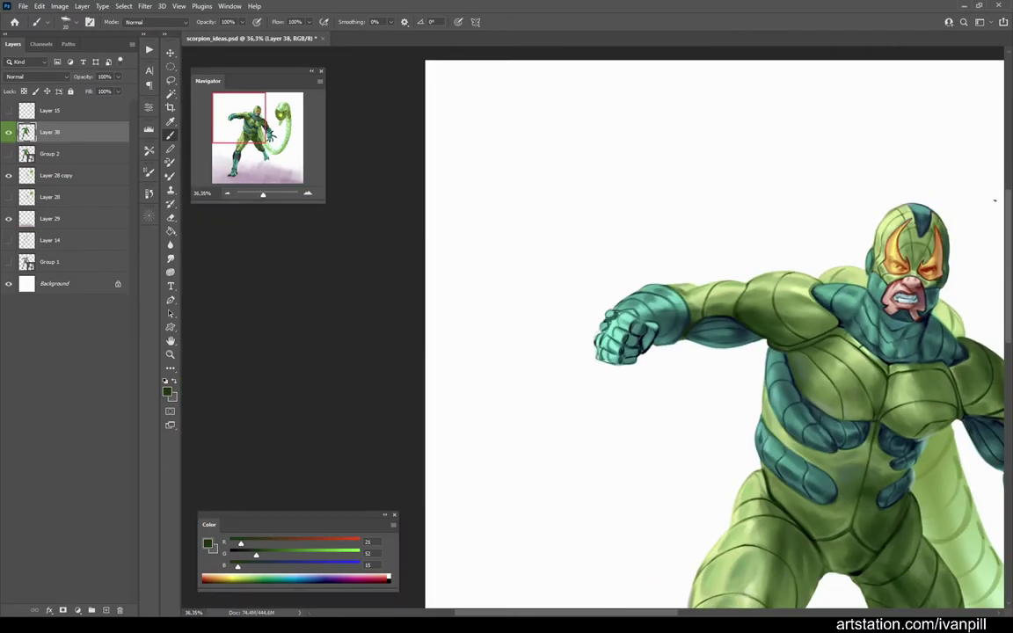
scroll(615, 369, "up", 5)
left_click_drag(255, 555, 231, 559)
left_click(265, 542)
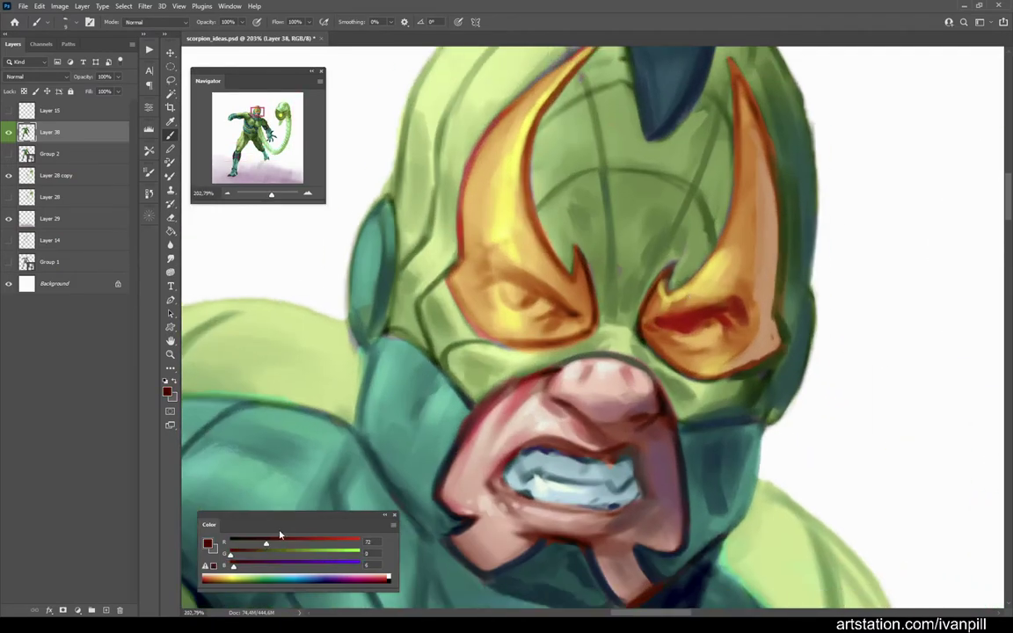
scroll(700, 318, "down", 3)
scroll(745, 323, "up", 4)
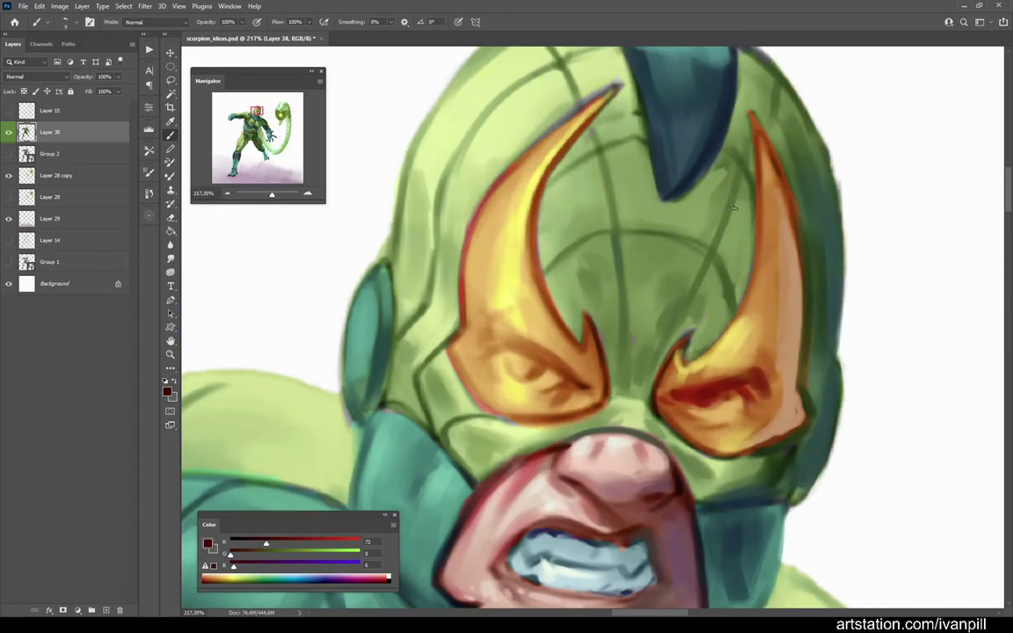
left_click_drag(783, 259, 752, 146)
Step: Redraw the forehead panel lines of the green mask with sampled dark green of RGB 24, 63, 48
scroll(765, 229, "down", 3)
scroll(765, 229, "up", 3)
left_click(651, 189, "alt")
scroll(774, 220, "down", 3)
scroll(741, 216, "up", 4)
left_click(625, 339, "alt")
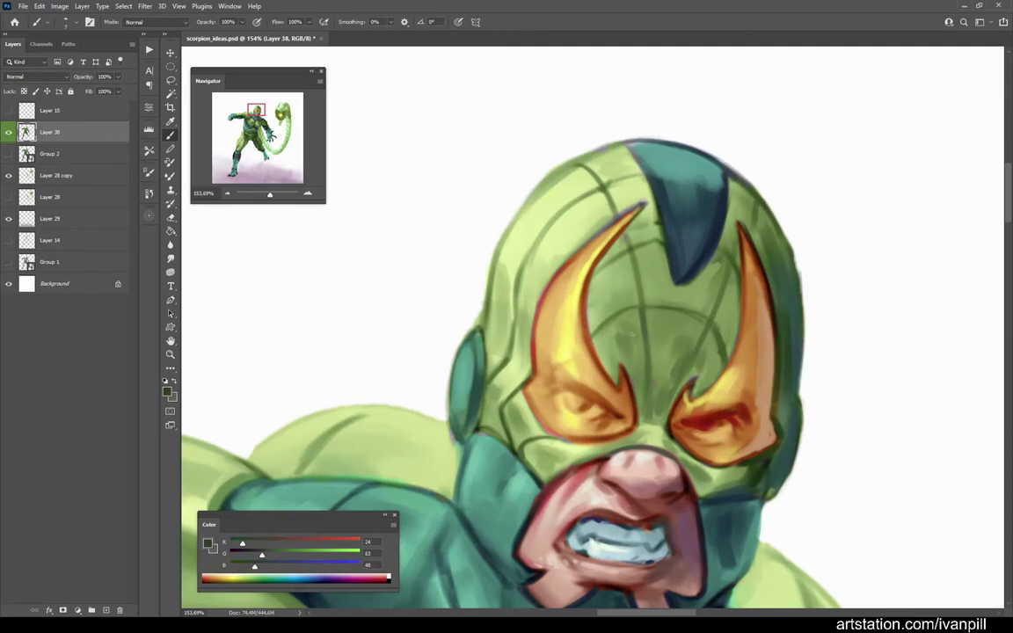
scroll(599, 268, "down", 3)
scroll(615, 290, "up", 2)
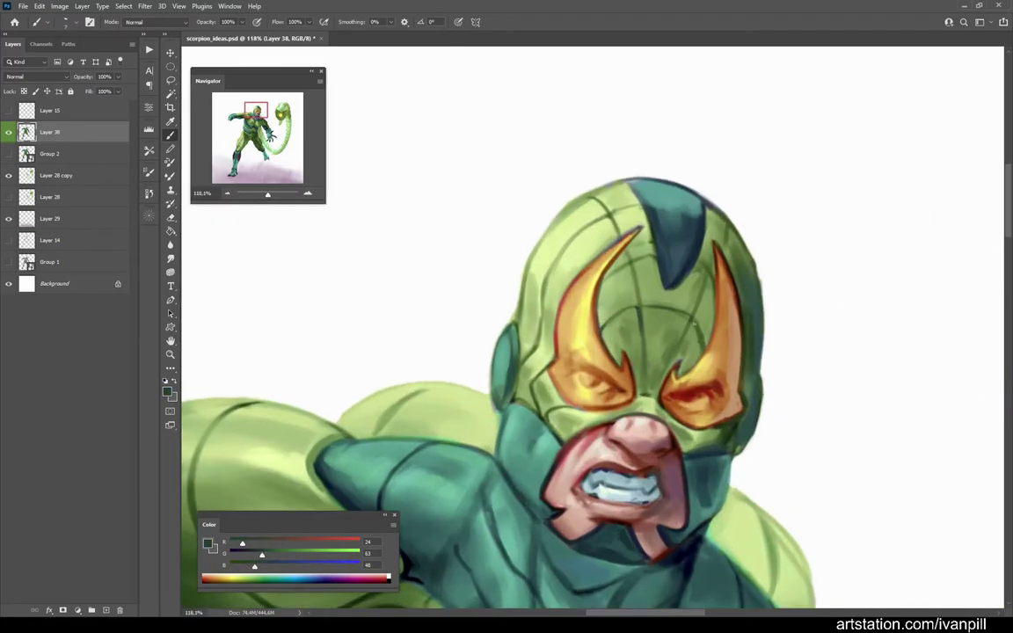
Step: Accent the forehead line intersections in dark green and sharpen the teal crest's edge with dark blue of RGB 14, 37, 58
scroll(606, 214, "down", 3)
scroll(605, 214, "up", 4)
left_click(622, 325, "alt")
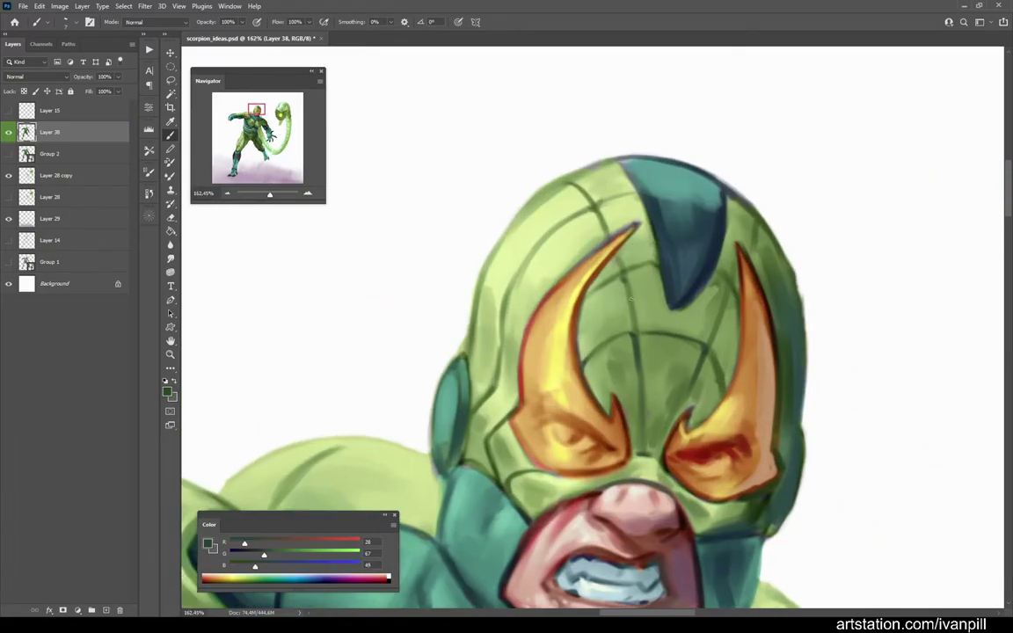
mouse_move(709, 226)
left_mouse_down()
mouse_move(719, 230)
mouse_move(659, 202)
left_mouse_up()
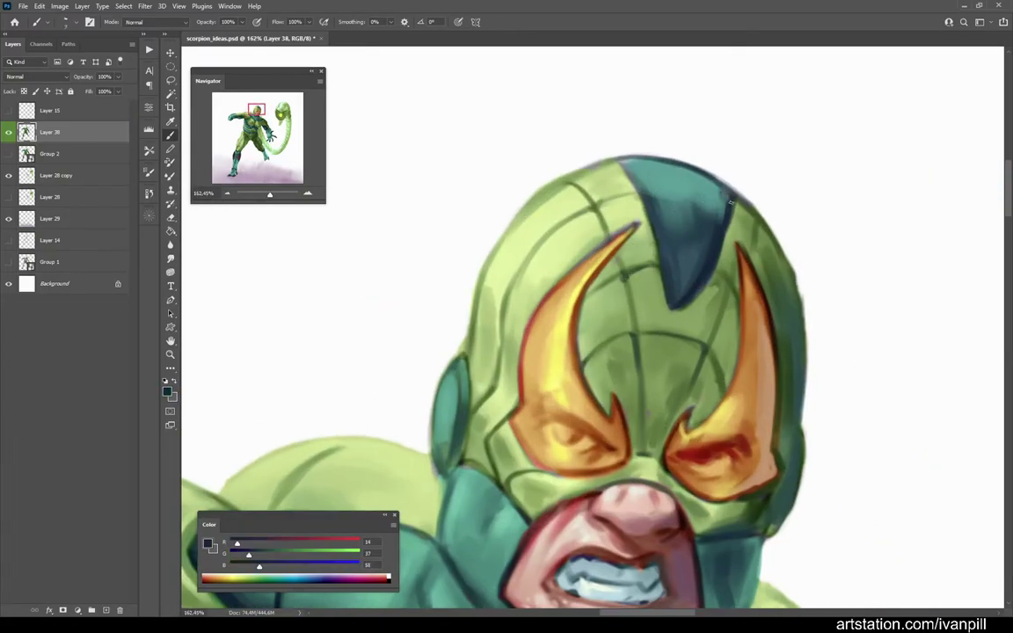
left_click(674, 318, "alt")
Step: Refine the mask's green cheek plate beside the lit eye patch with sampled mid green of RGB 65, 103, 44
left_click(457, 443, "alt")
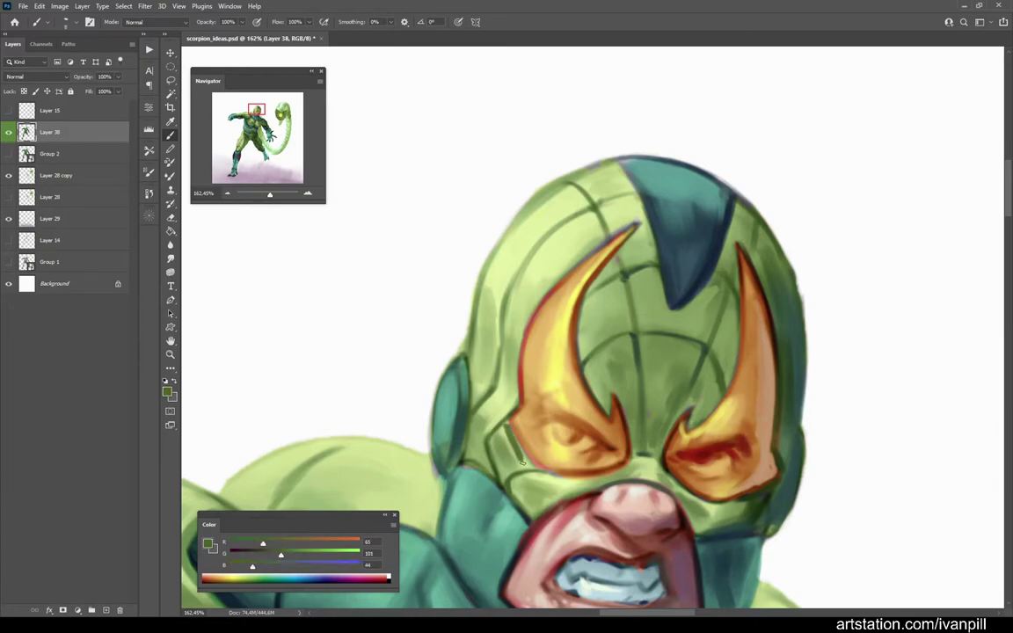
left_click(464, 400, "alt")
scroll(628, 447, "down", 4)
scroll(628, 447, "up", 4)
scroll(689, 407, "down", 4)
scroll(688, 330, "up", 3)
left_click(561, 444, "alt")
scroll(601, 392, "down", 3)
scroll(597, 396, "up", 3)
Step: Deepen the lower shading of the raised arm's shoulder plate with sampled dark greens, including RGB 37, 76, 22
left_click(575, 312, "alt")
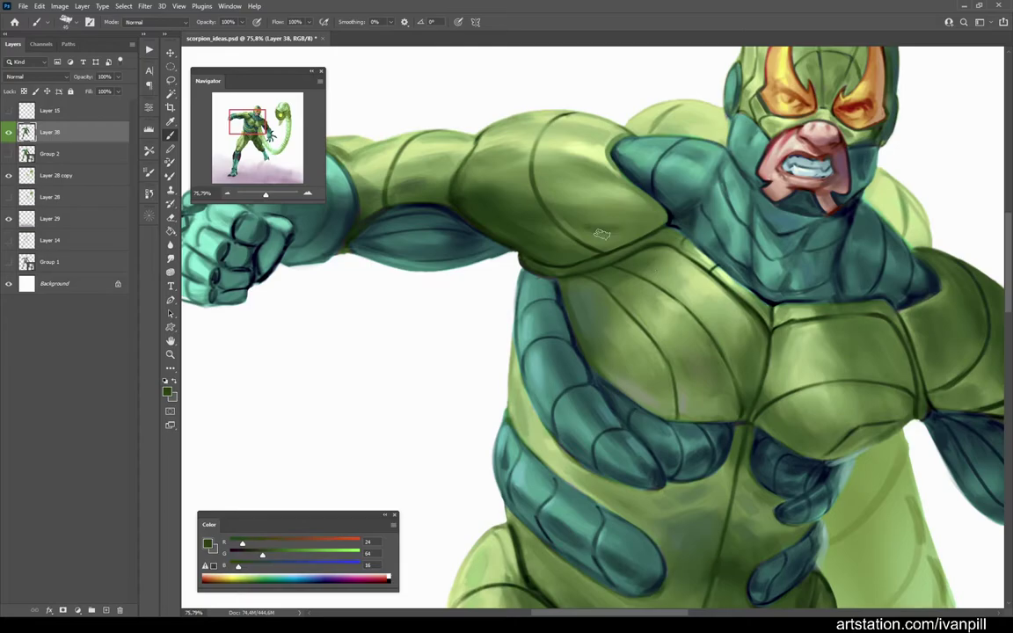
left_click(633, 219, "alt")
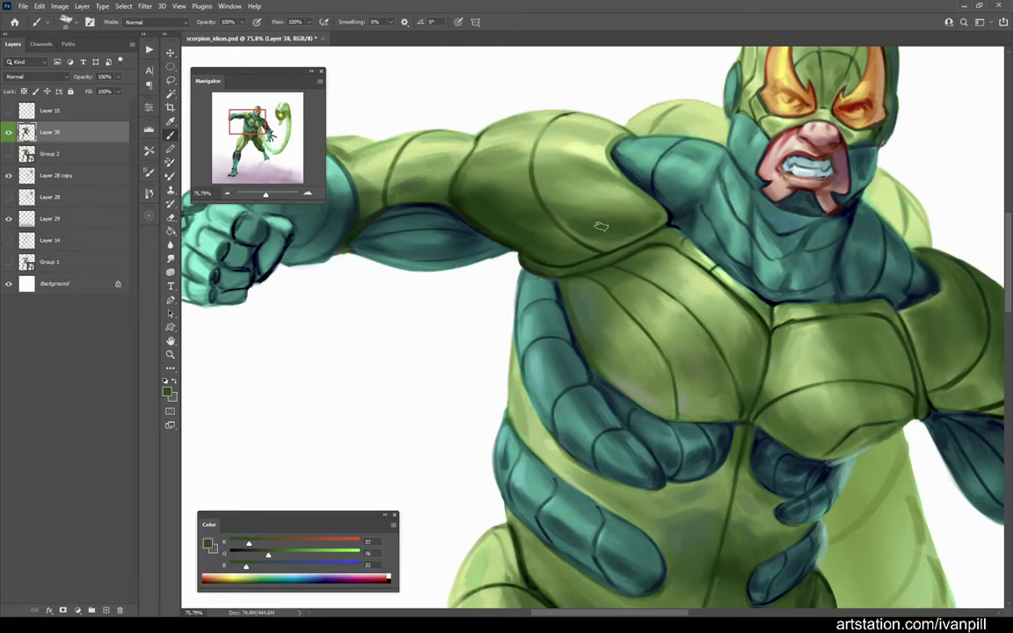
scroll(591, 236, "down", 4)
scroll(580, 176, "up", 1)
scroll(567, 249, "down", 2)
scroll(528, 255, "up", 2)
scroll(519, 251, "down", 2)
scroll(492, 232, "up", 2)
scroll(492, 232, "up", 1)
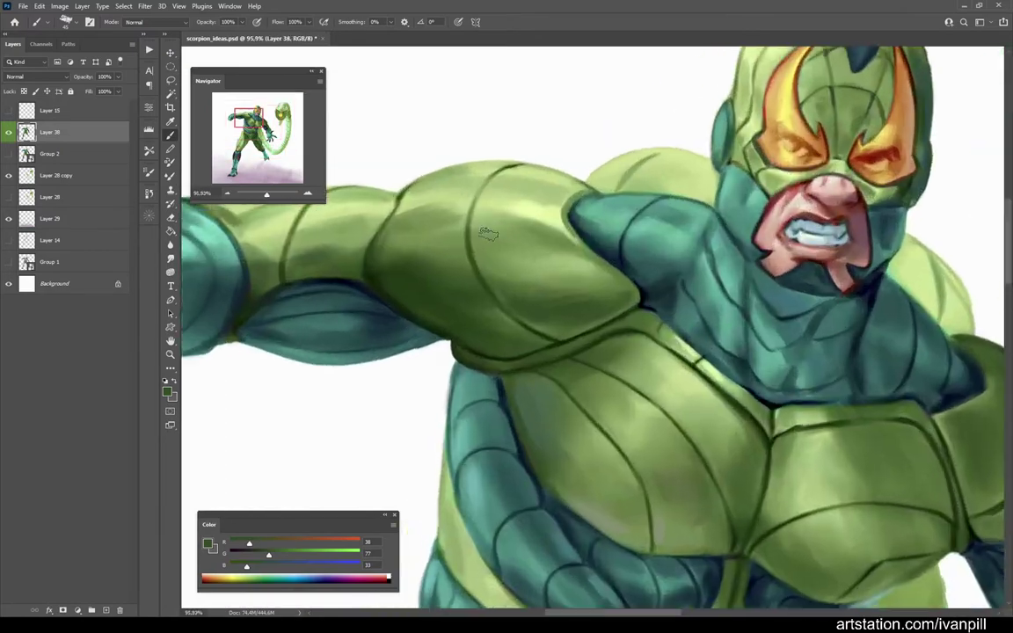
Step: Reinforce the curved seams of the raised arm's shoulder plate with a fine dark green of RGB 11, 34, 33
right_click(456, 277)
key("Escape")
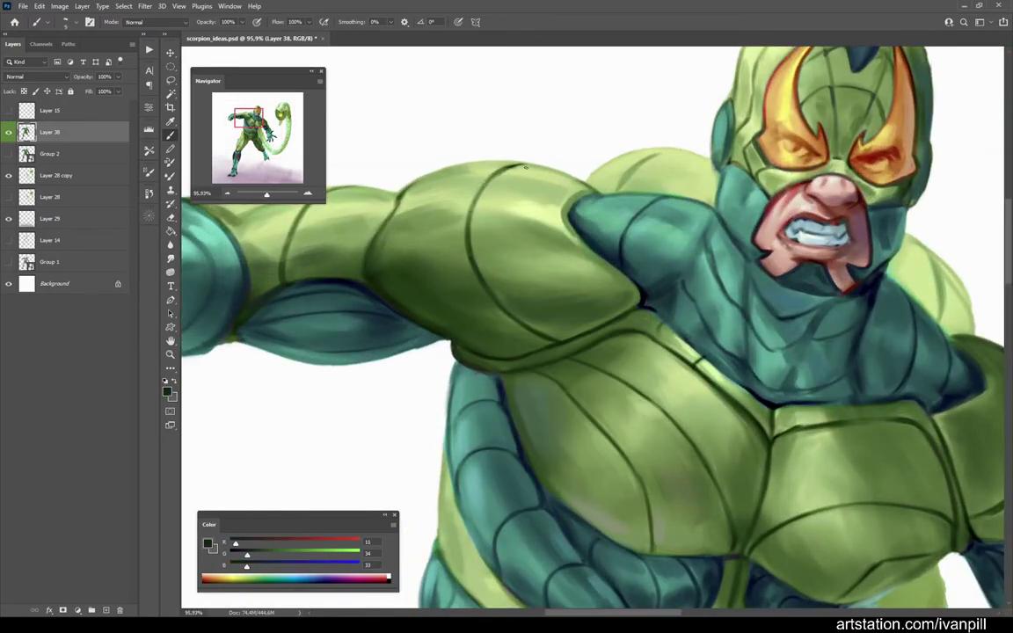
scroll(636, 181, "up", 1)
Step: Brush sampled light green of RGB 141, 172, 104 over the green form behind the neck
left_click(598, 160, "alt")
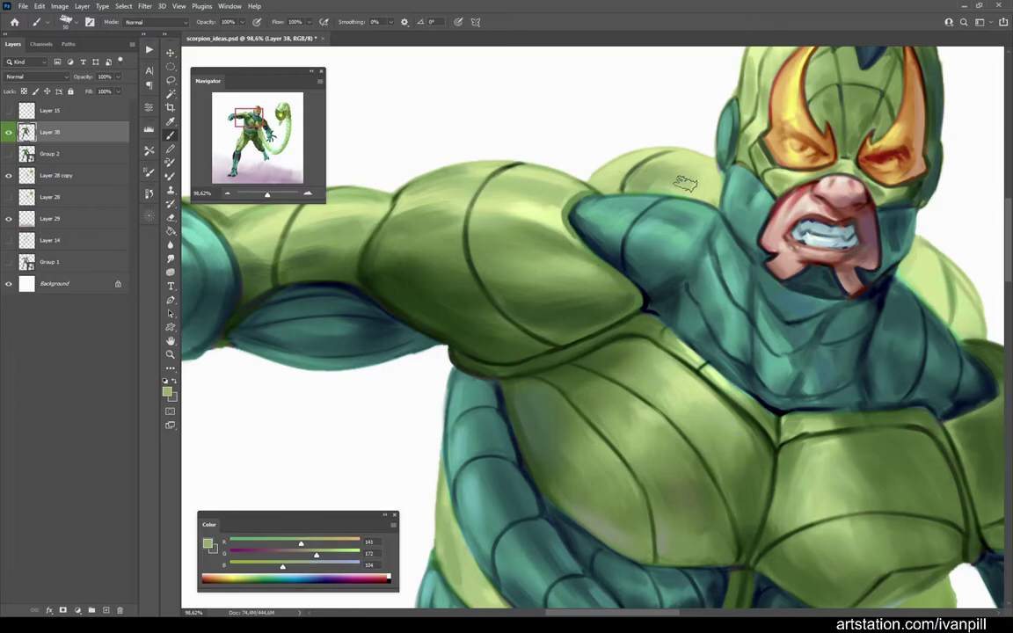
scroll(621, 147, "down", 3)
left_click(848, 224, "alt")
scroll(875, 195, "down", 6)
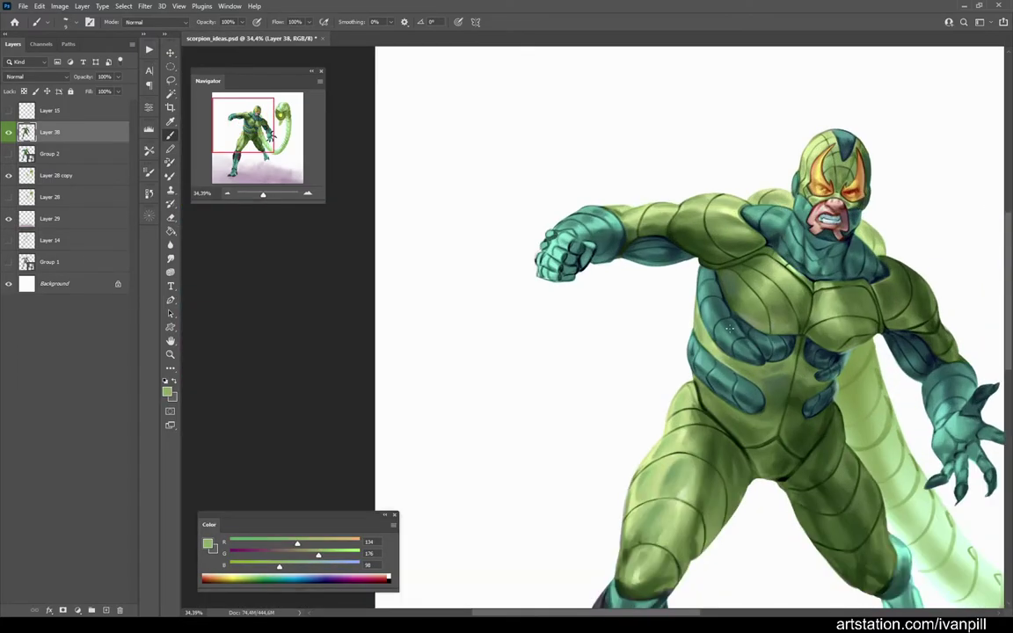
Step: Paint sampled bright teal on the side rib segments and darken the edge under the armpit with navy of RGB 0, 27, 47
scroll(761, 365, "up", 6)
left_click(712, 346, "alt")
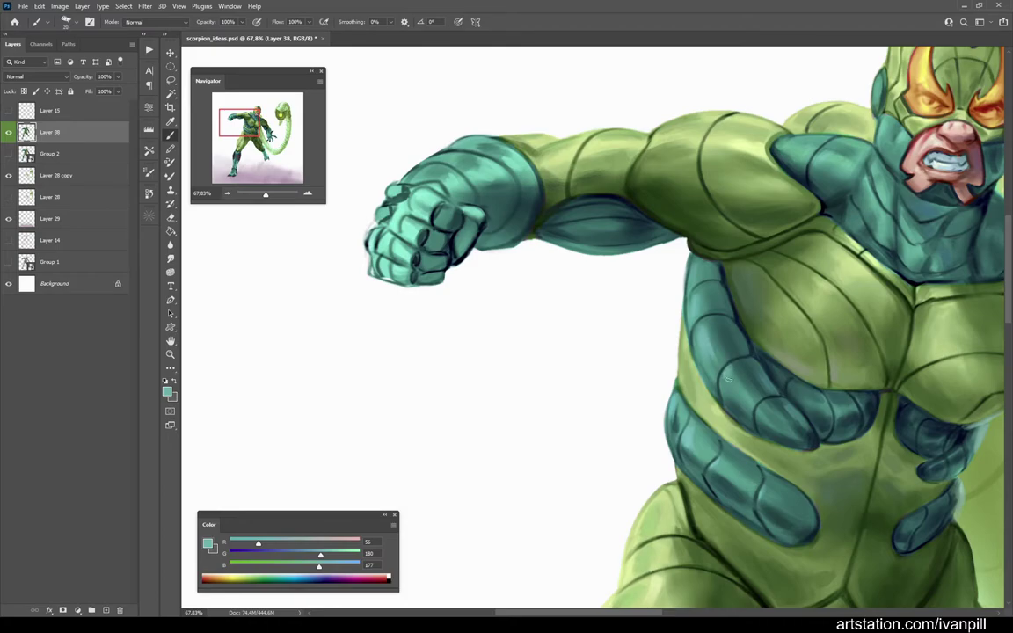
left_click(688, 264, "alt")
scroll(639, 308, "up", 2)
scroll(716, 251, "down", 5)
scroll(715, 251, "up", 6)
left_click_drag(716, 250, 711, 275)
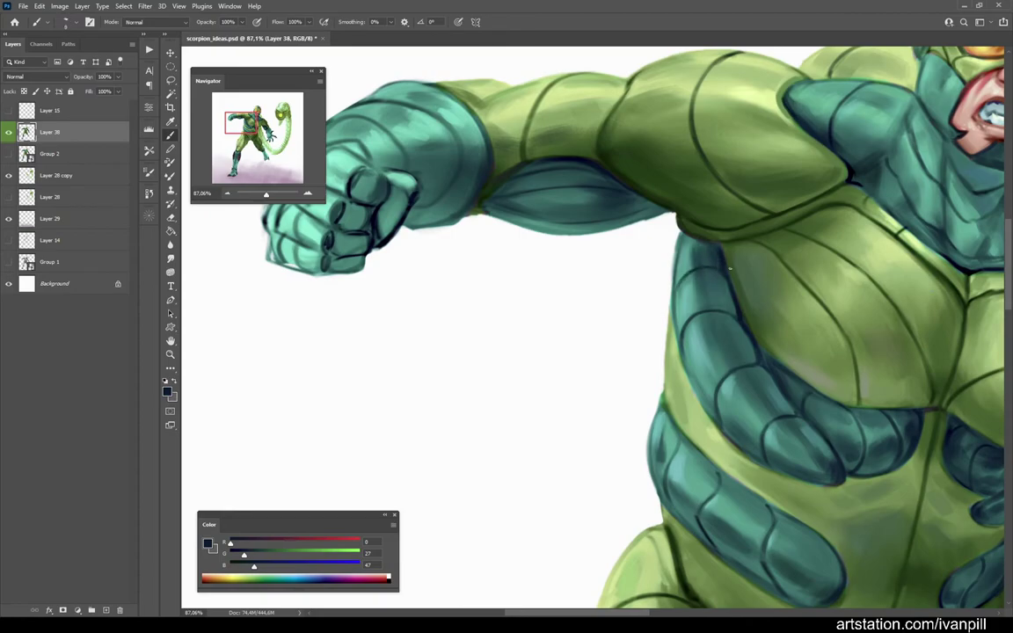
Step: Deepen the green shading of the lower abdomen and pelvis with sampled dark greens, then save the file
scroll(727, 272, "down", 2)
scroll(703, 236, "down", 2)
scroll(702, 233, "down", 2)
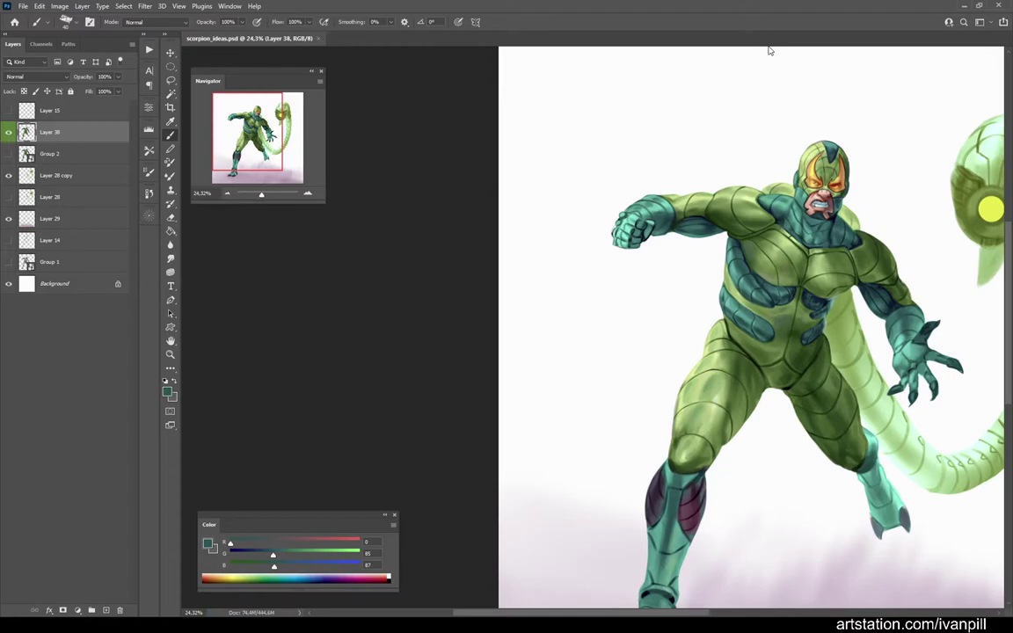
scroll(776, 264, "up", 3)
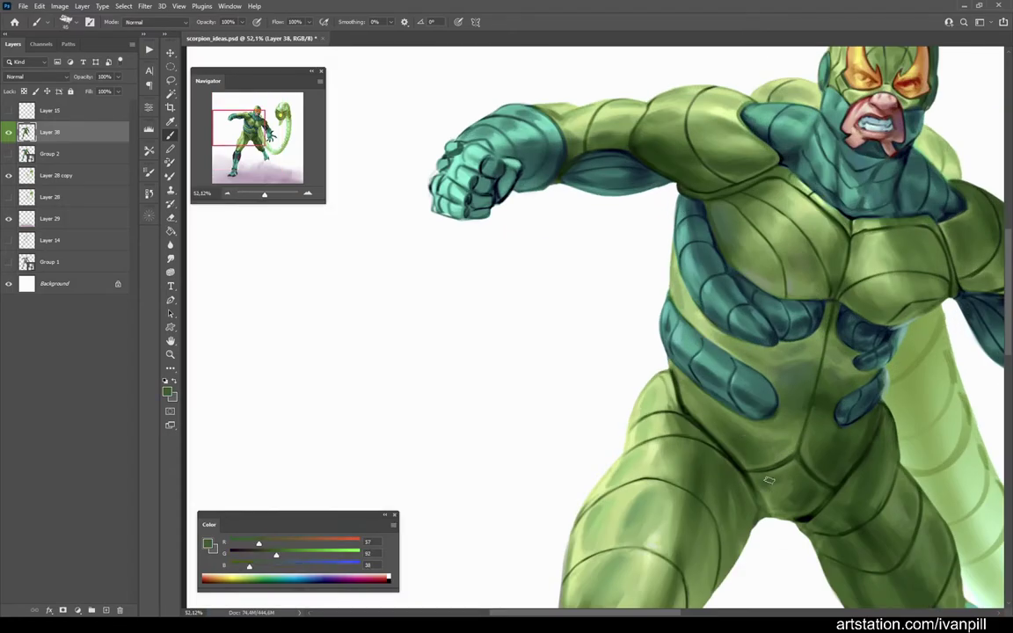
scroll(728, 409, "up", 3)
scroll(694, 395, "down", 4)
scroll(683, 369, "down", 4)
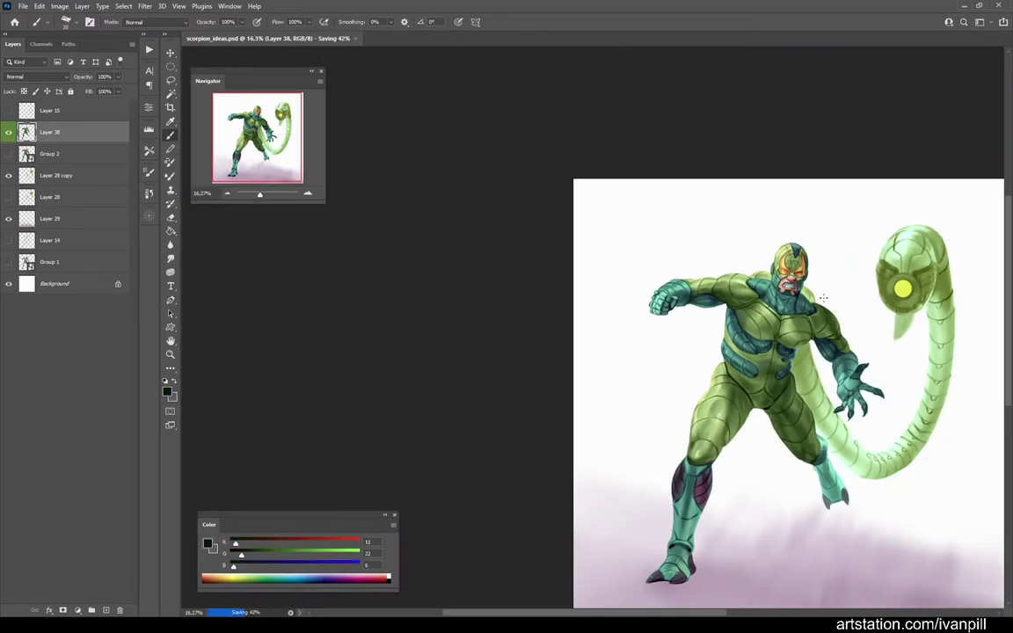
Step: Shade the raised fist's fingers with sampled dark teal of RGB 0, 91, 88 and green-teal of RGB 0, 128, 88
scroll(741, 282, "up", 4)
scroll(741, 282, "up", 1)
left_click(758, 285, "alt")
mouse_move(783, 286)
left_mouse_down()
mouse_move(817, 253)
mouse_move(867, 230)
mouse_move(885, 254)
mouse_move(842, 300)
mouse_move(826, 250)
left_mouse_up()
scroll(696, 224, "down", 4)
scroll(626, 270, "up", 5)
left_click(626, 270, "alt")
left_click_drag(610, 257, 592, 331)
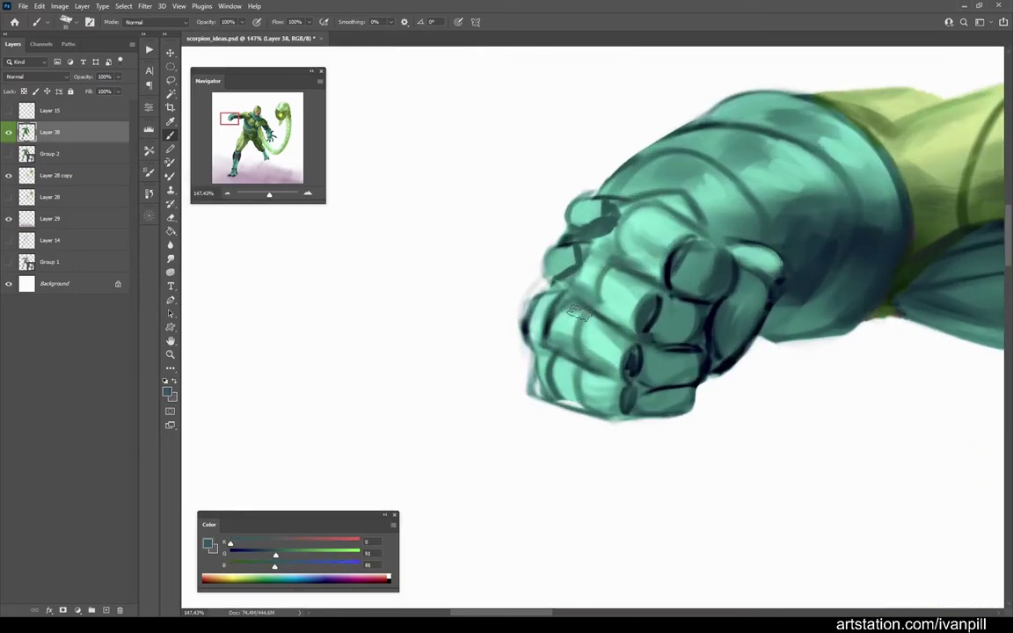
scroll(357, 485, "down", 7)
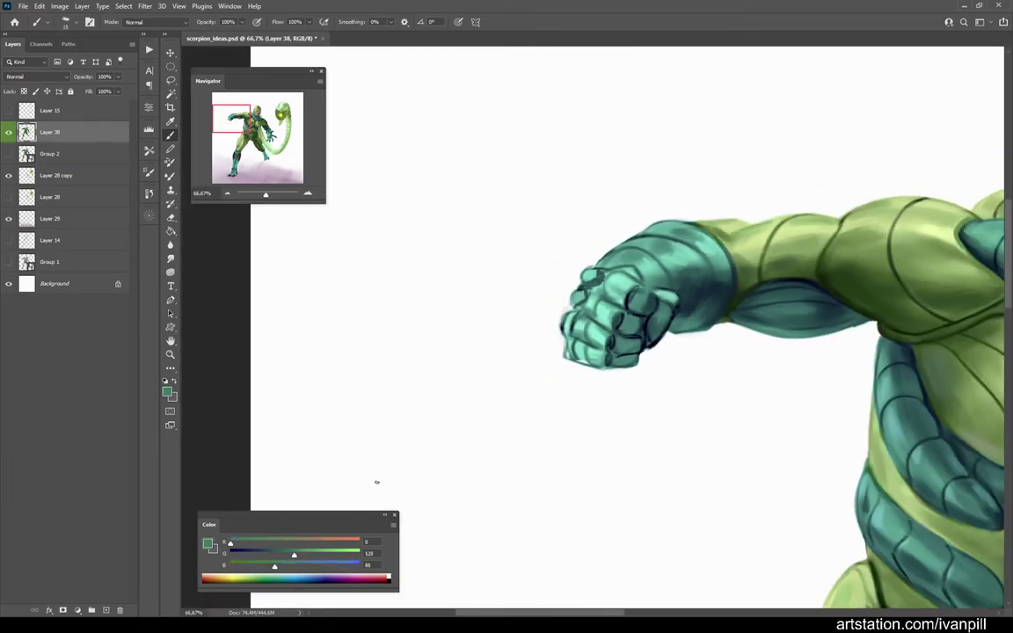
scroll(643, 397, "up", 3)
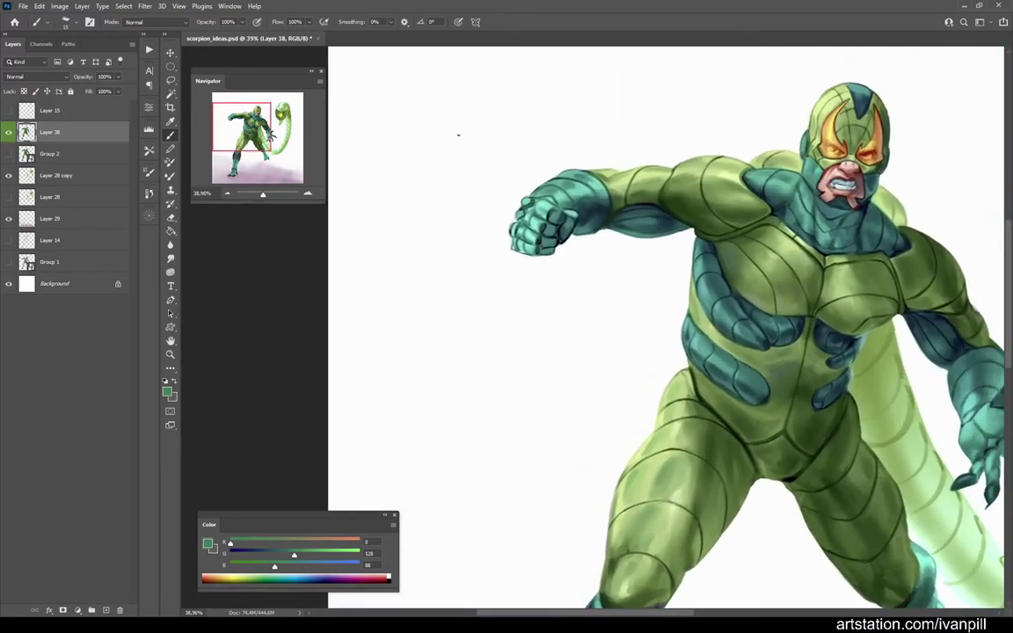
Step: Try tinting the raised fist with sampled green of RGB 129, 167, 94 on a new clipped layer in Color mode
key("ctrl+shift+alt+n")
left_click(677, 435, "alt")
left_click(40, 76)
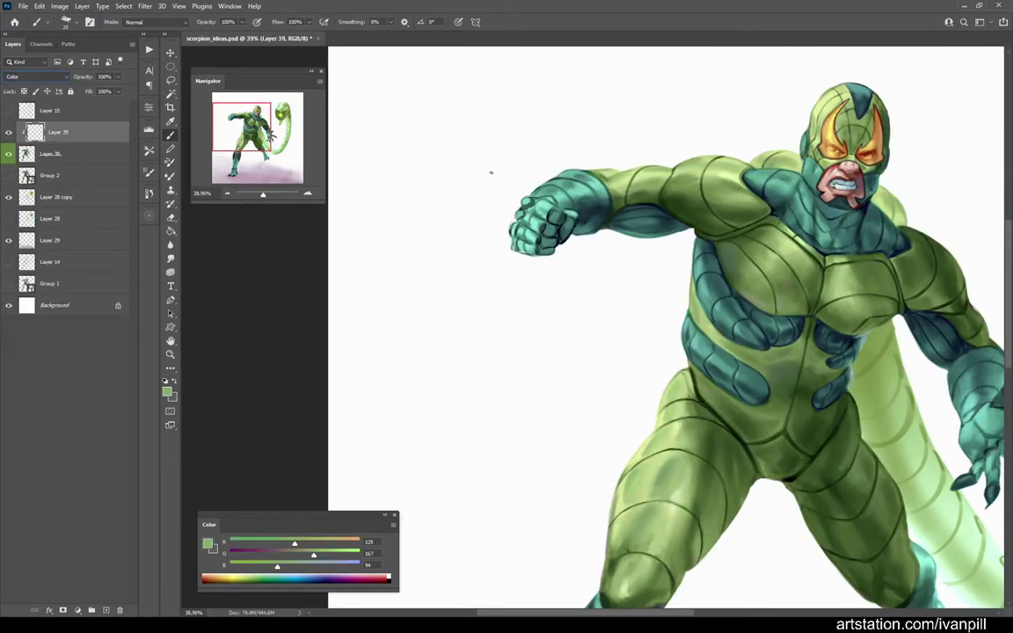
left_click_drag(524, 204, 537, 216)
Step: Examine the whole figure's glove colours and balance in both mirrored and normal canvas orientation
key("h")
scroll(580, 264, "down", 3)
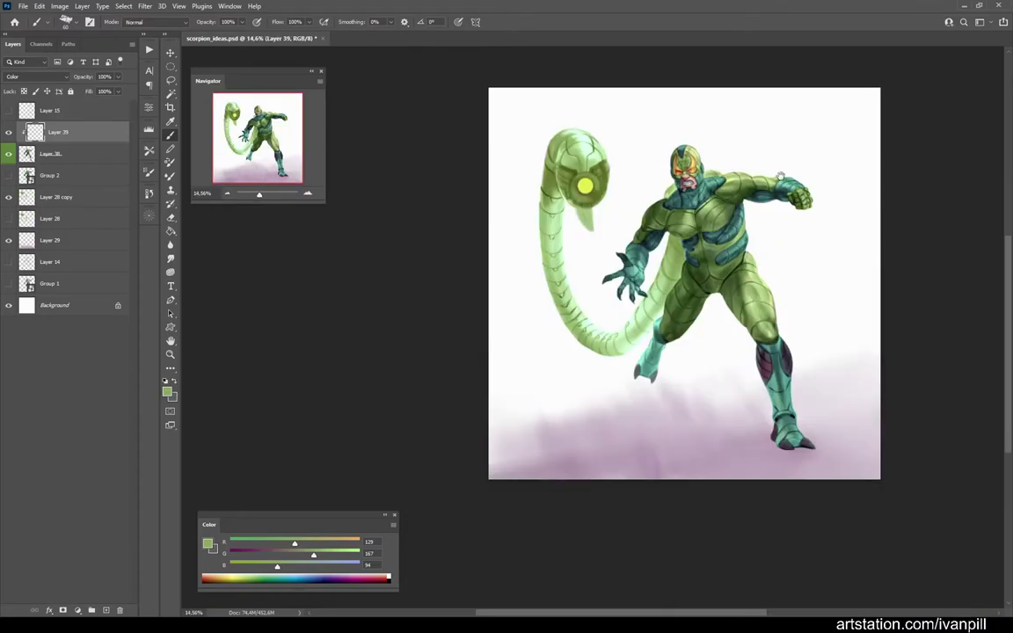
scroll(623, 318, "up", 2)
scroll(658, 271, "up", 2)
scroll(599, 244, "down", 2)
key("h")
scroll(625, 222, "down", 2)
key("h")
key("h")
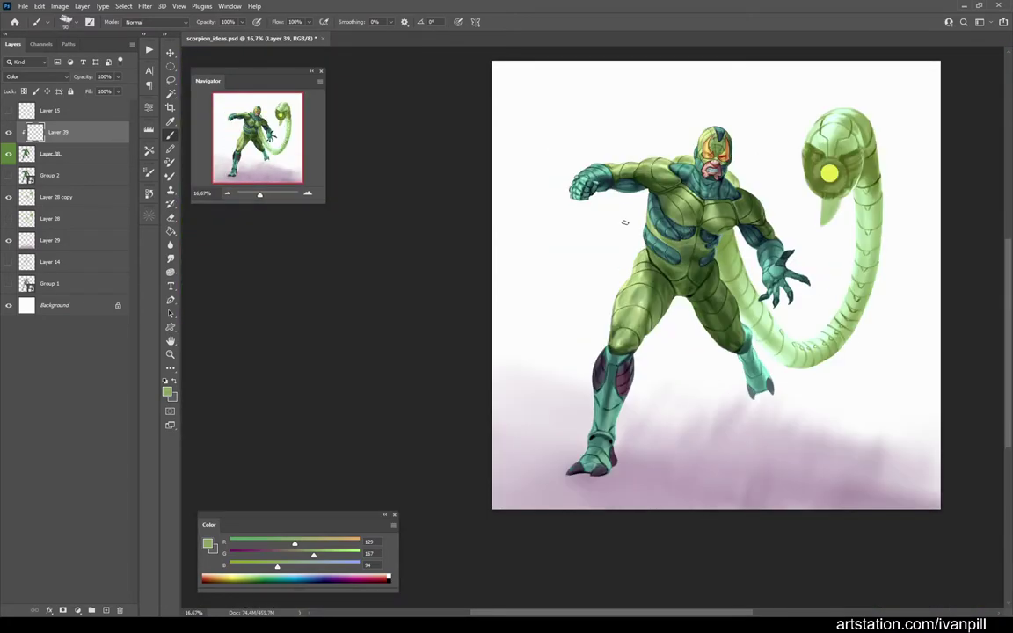
Step: Merge the clipped Color layer down into Layer 38
scroll(626, 215, "up", 4)
key("ctrl+e")
scroll(491, 242, "down", 3)
scroll(514, 136, "up", 2)
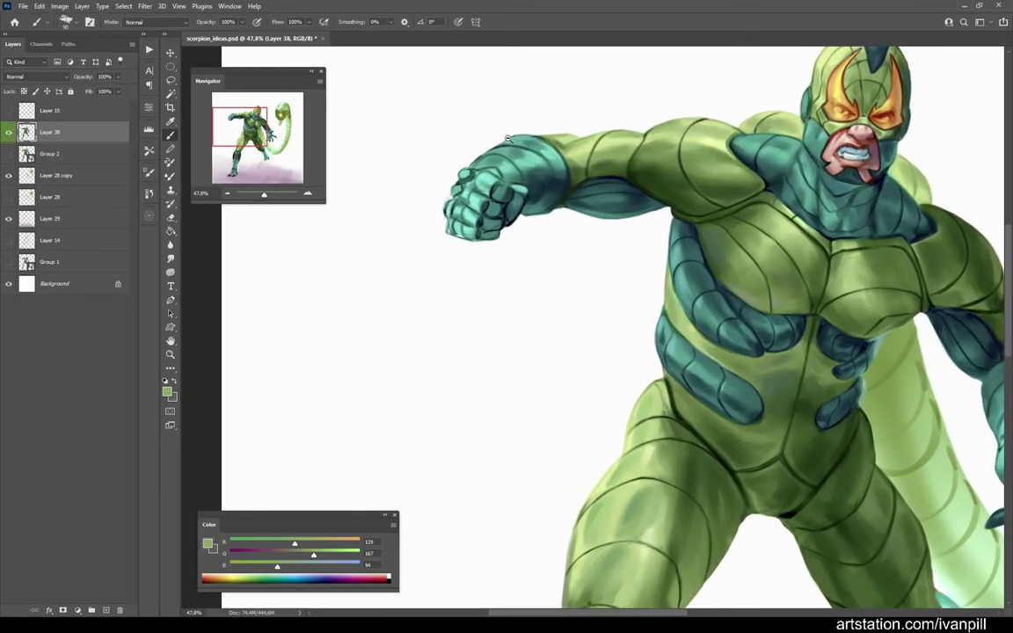
Step: Brighten the raised glove's cuff with teal of RGB 9, 178, 155, darken its lines, and clean the arm's contour with the Eraser
scroll(514, 136, "up", 2)
left_click(475, 150, "alt")
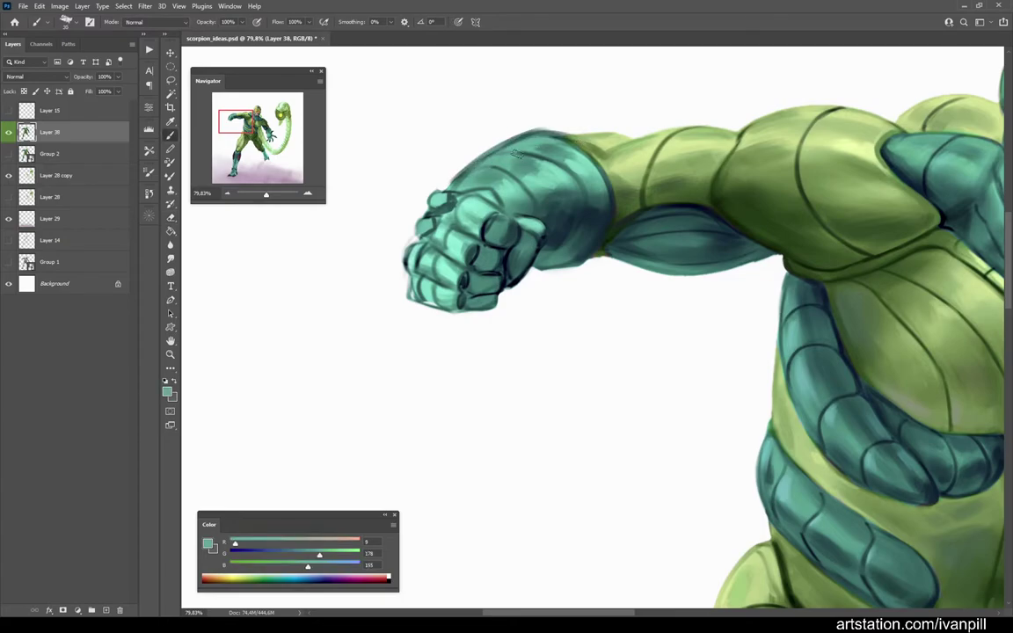
left_click(440, 158, "alt")
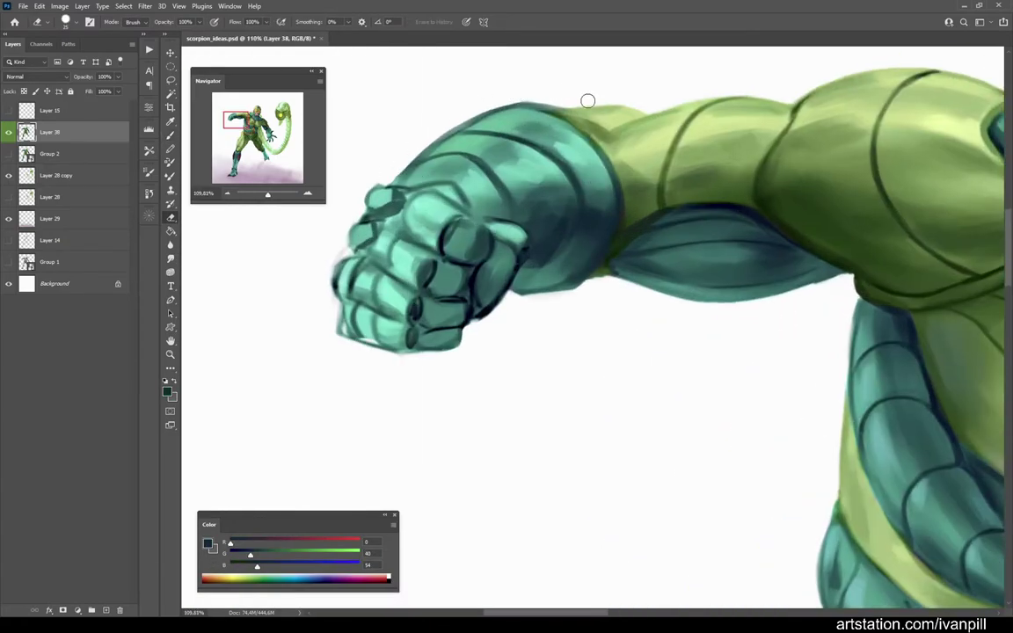
scroll(390, 246, "down", 4)
scroll(447, 275, "up", 4)
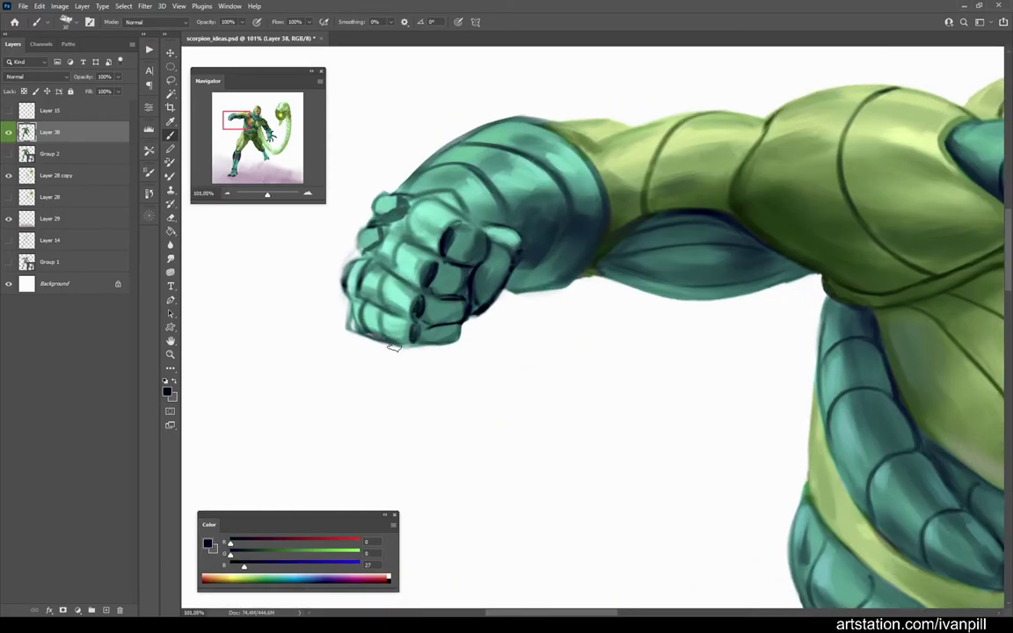
Step: Repaint the raised fist's outer knuckles and lower contour with sampled teals and switch to the Eraser for its edges
scroll(393, 345, "up", 2)
left_click(362, 267, "alt")
scroll(451, 256, "up", 2)
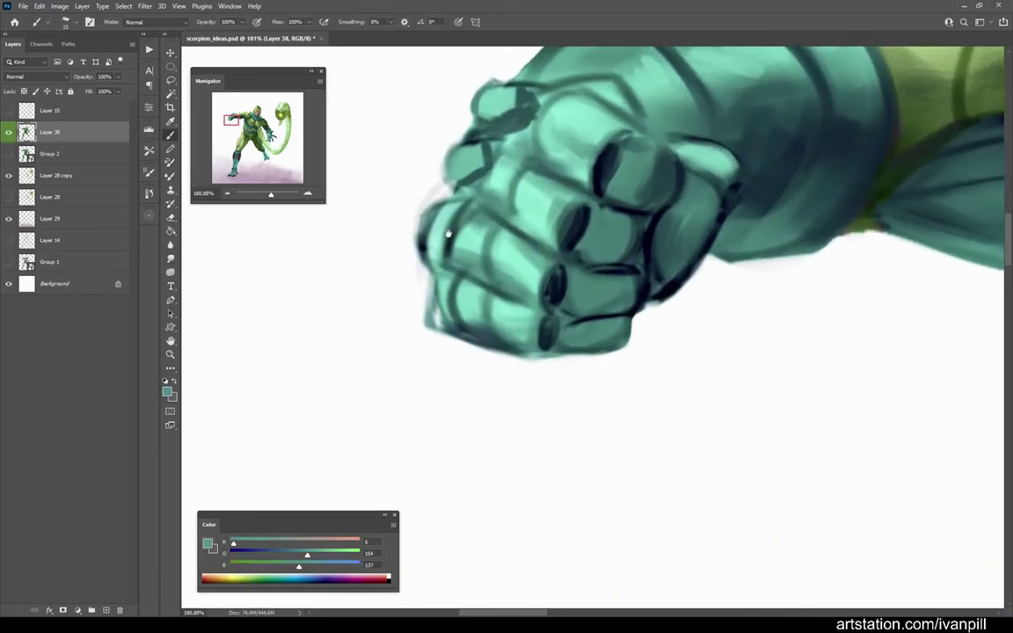
left_click(418, 262, "alt")
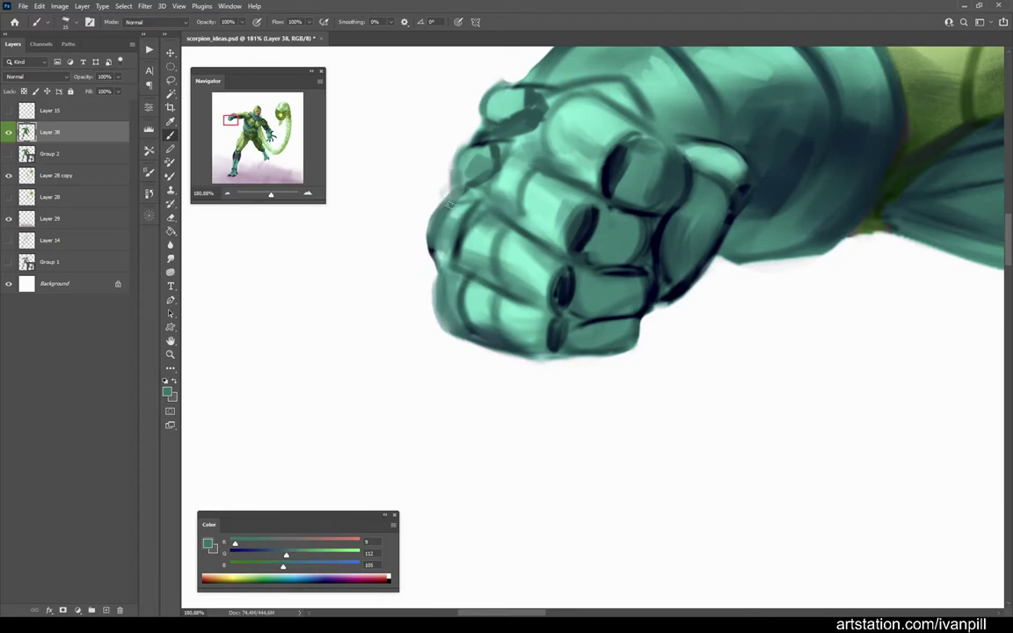
scroll(450, 198, "down", 2)
key("e")
scroll(457, 219, "down", 3)
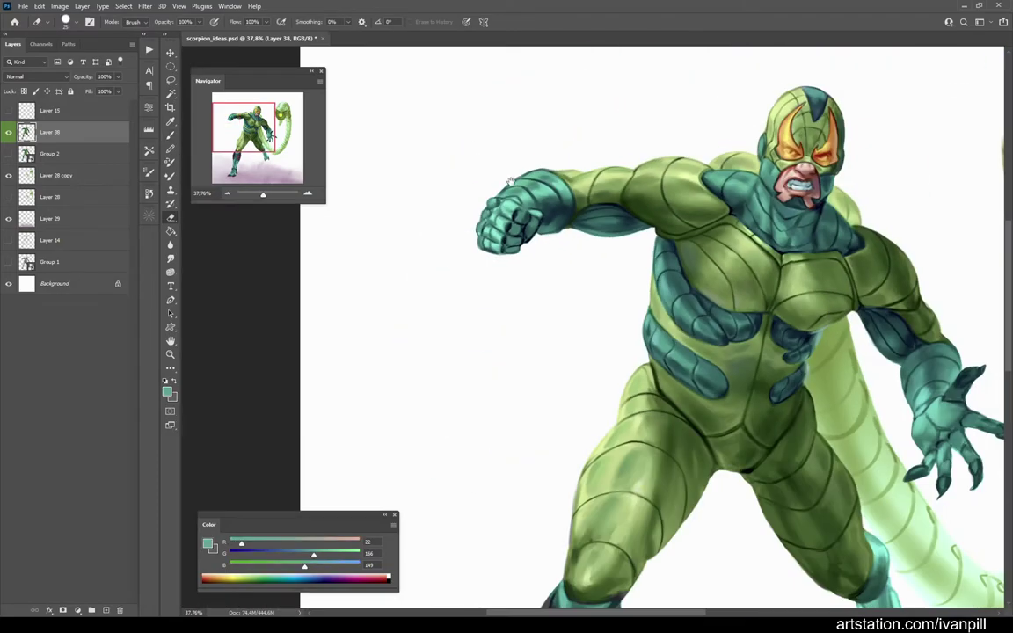
Step: Highlight the edge between the raised fist's thumb and cuff with the Brush in bright teal of RGB 46, 215, 189
scroll(490, 189, "up", 3)
key("b")
left_click(587, 239, "alt")
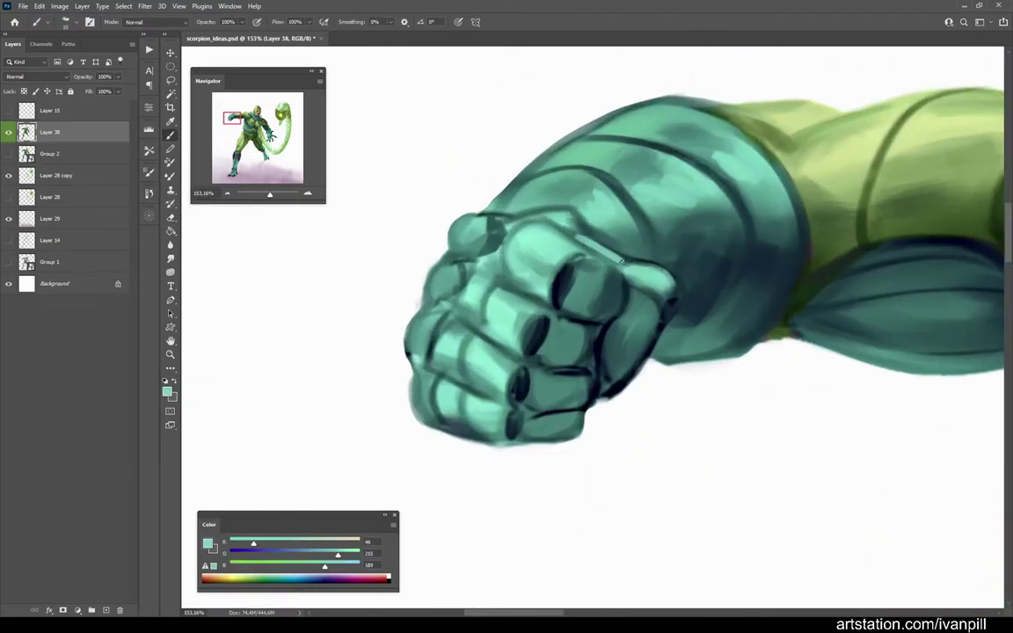
scroll(683, 160, "down", 4)
scroll(683, 160, "down", 1)
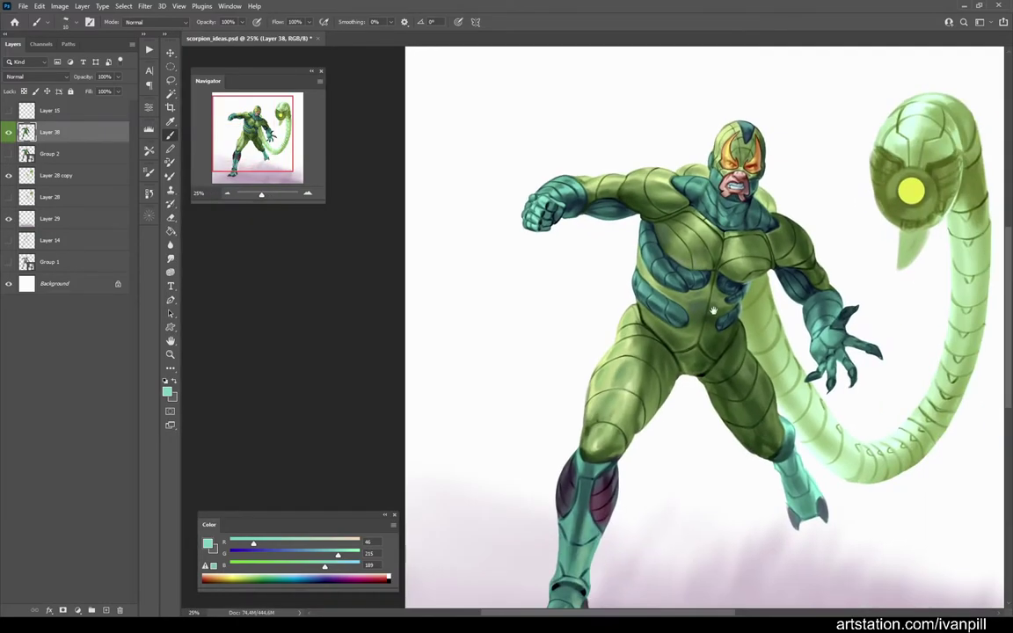
Step: Soften the shading on the front thigh's armour bands with light green of RGB 172, 203, 123
scroll(615, 395, "up", 5)
left_click(608, 415, "alt")
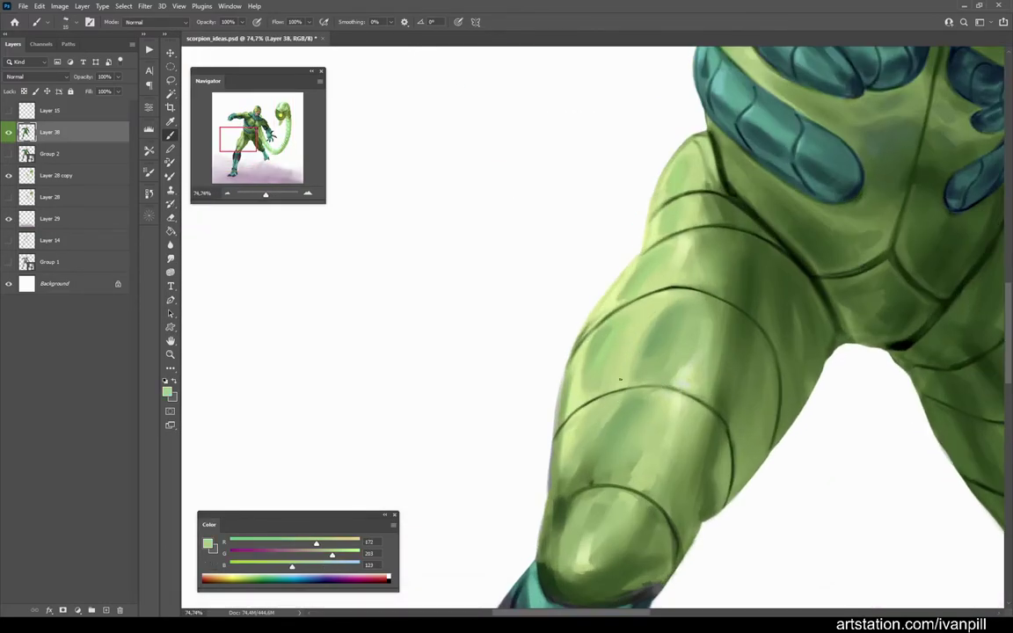
scroll(630, 361, "down", 3)
left_click(556, 319, "alt")
Step: Repaint the back thigh's shading and its inner contour below the crotch with sampled dark greens such as RGB 31, 68, 22
scroll(657, 370, "up", 5)
left_click(659, 413, "alt")
left_click_drag(723, 498, 667, 362)
left_click(668, 362, "alt")
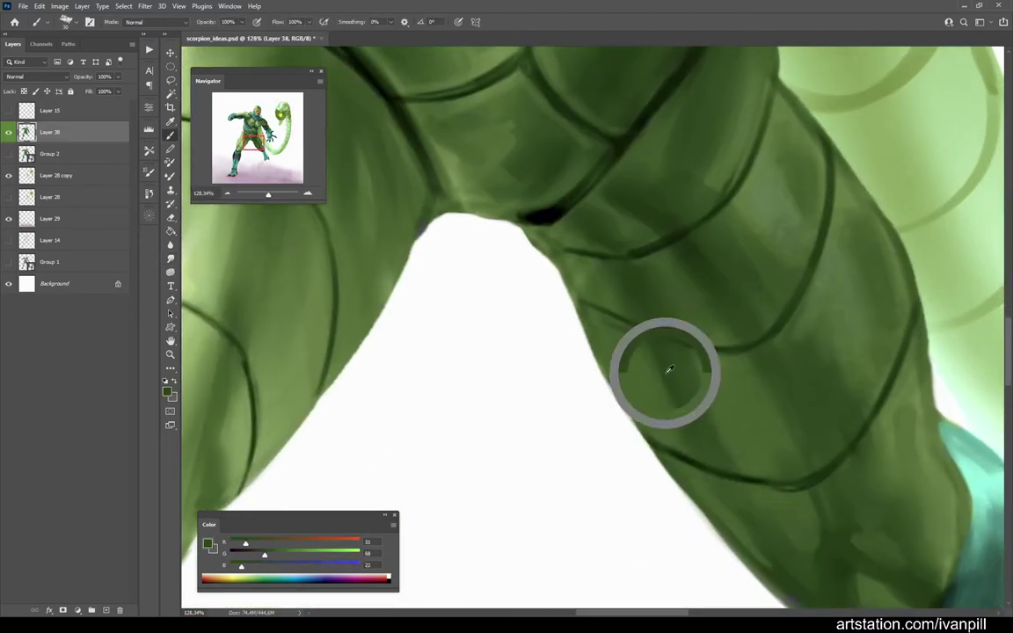
key("ctrl+0")
scroll(265, 567, "up", 3)
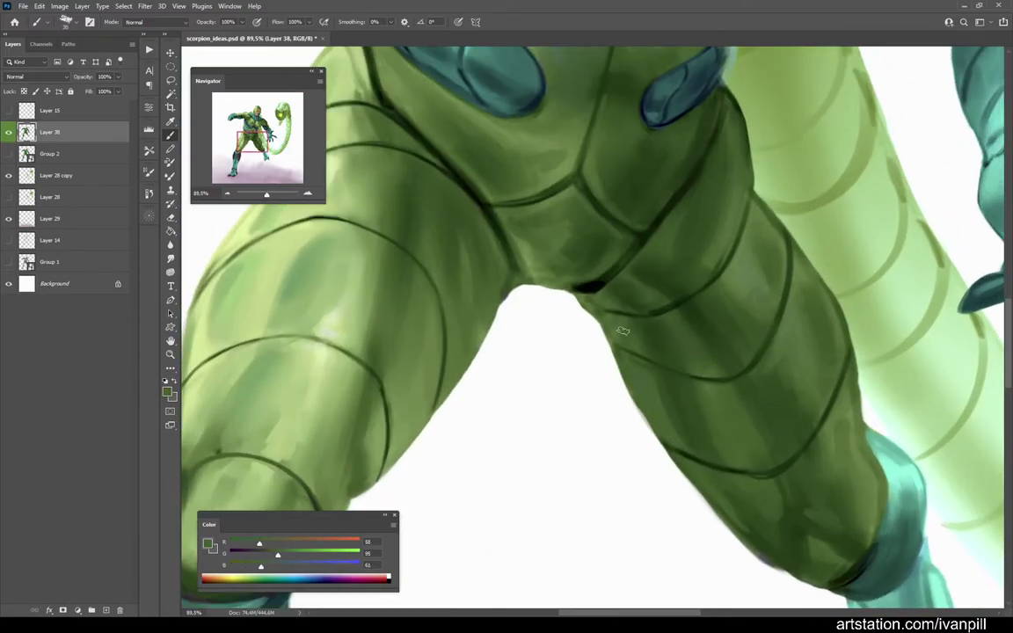
scroll(593, 315, "up", 2)
left_click(592, 273, "alt")
left_click_drag(592, 273, 615, 299)
left_click(625, 317, "alt")
Step: Add reflected light along the back thigh's outer edge with muted green of RGB 113, 126, 76
scroll(625, 317, "down", 5)
scroll(738, 220, "up", 5)
left_click(729, 371, "alt")
left_click(704, 314, "alt")
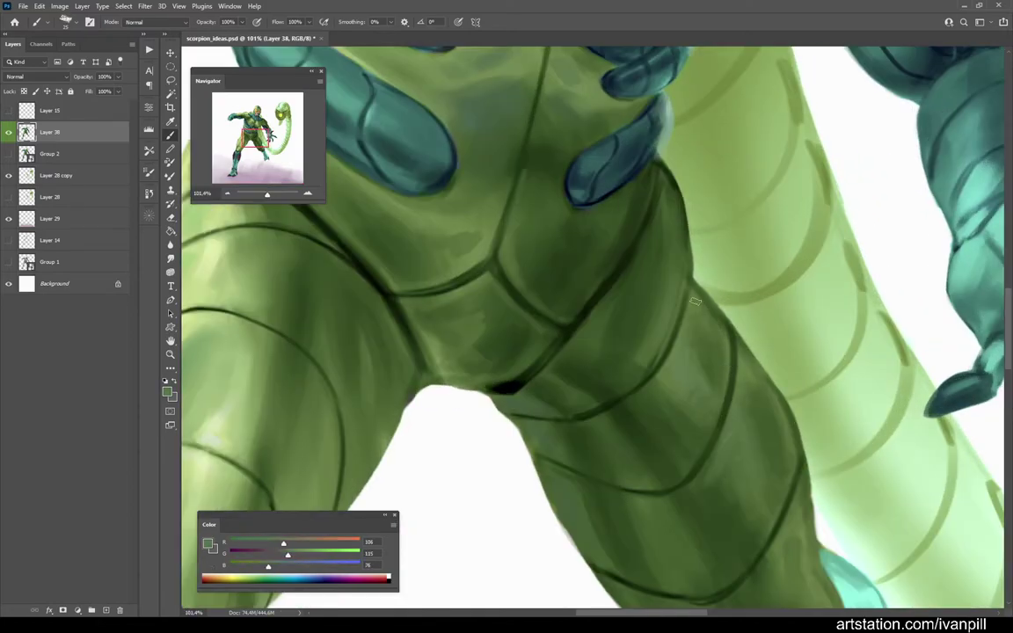
left_click_drag(287, 555, 294, 554)
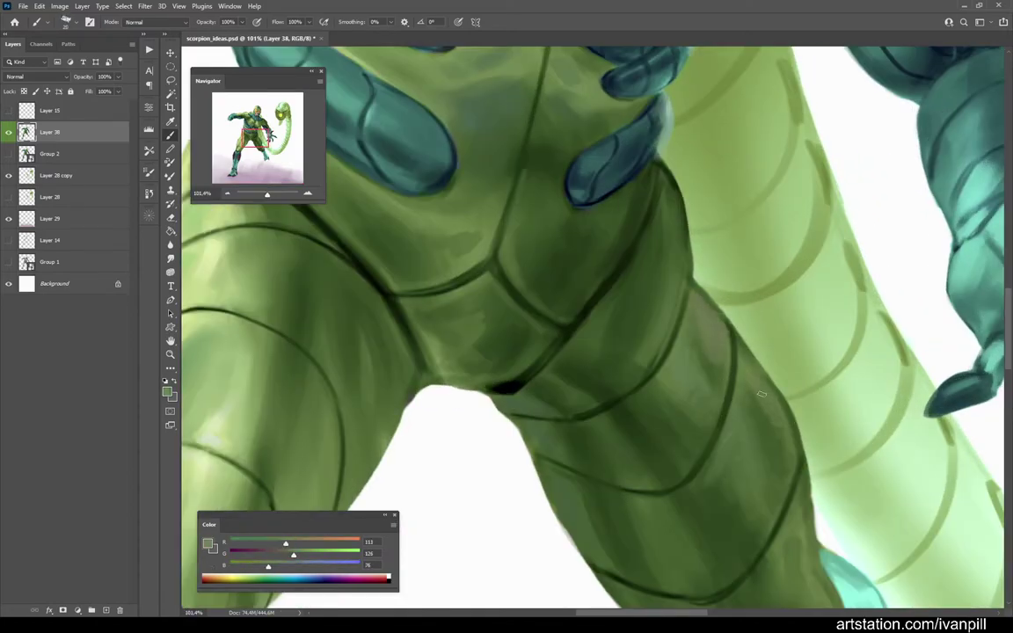
Step: Mirror the canvas horizontally and examine the whole figure's balance, legs and upper body
scroll(707, 327, "down", 5)
key("ctrl+shift+h")
scroll(655, 400, "up", 3)
scroll(655, 400, "down", 3)
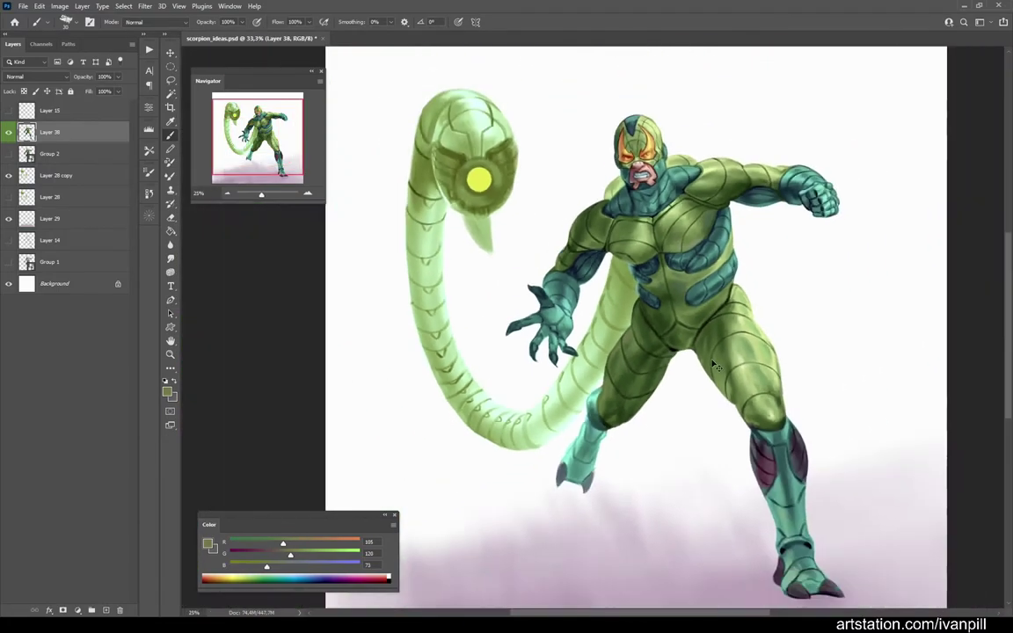
scroll(708, 388, "up", 3)
scroll(687, 261, "down", 1)
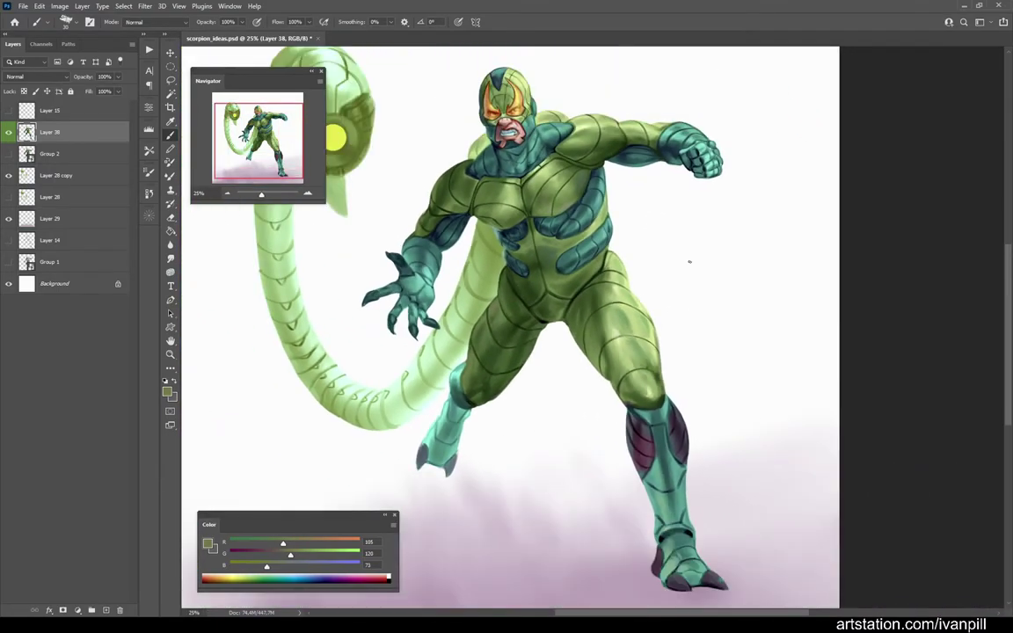
scroll(653, 245, "up", 4)
scroll(665, 152, "down", 2)
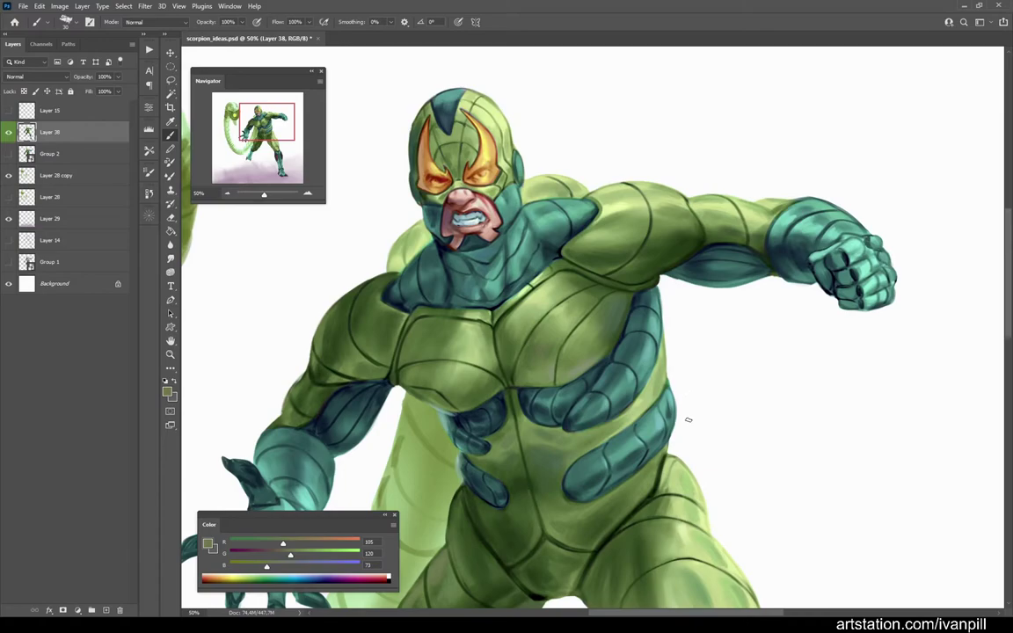
Step: Darken the outline of the mouth around the upper teeth with dark red of RGB 61, 8, 28
scroll(453, 213, "up", 4)
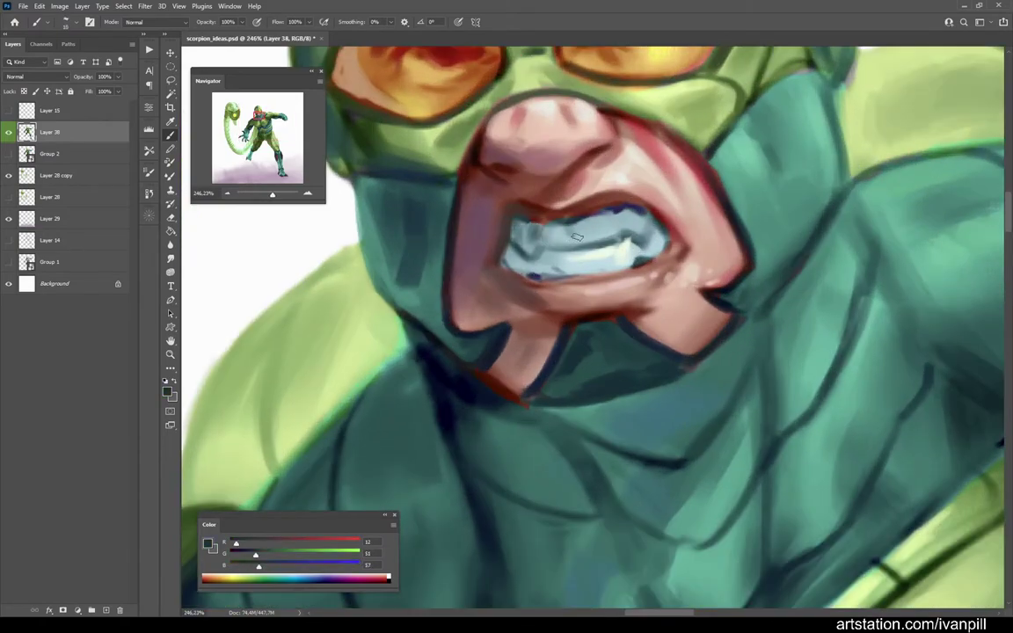
scroll(543, 215, "up", 1)
left_click(540, 217, "alt")
left_click(553, 213, "alt")
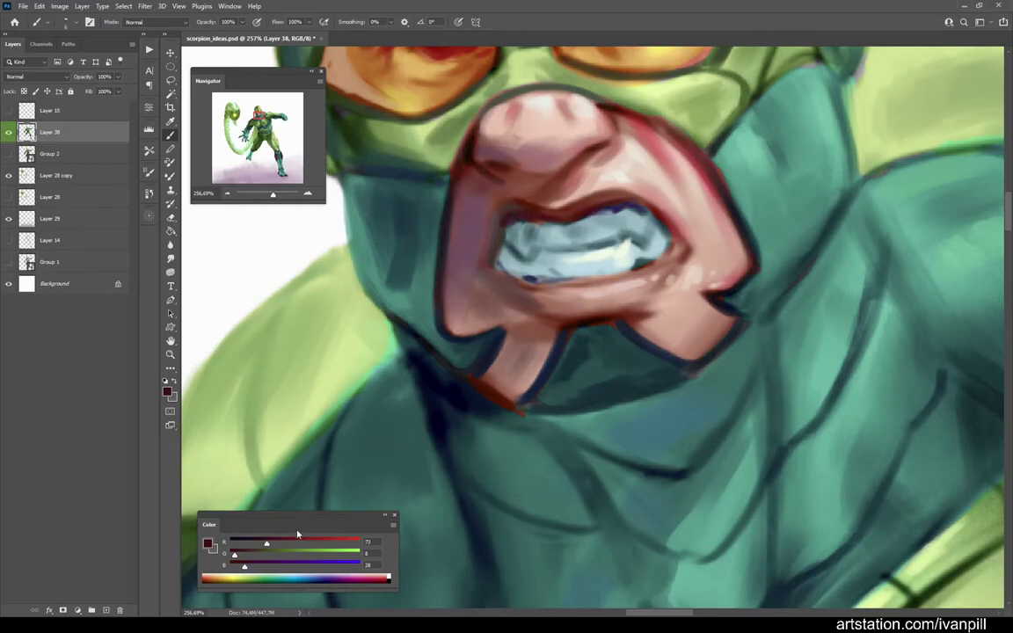
scroll(511, 226, "down", 2)
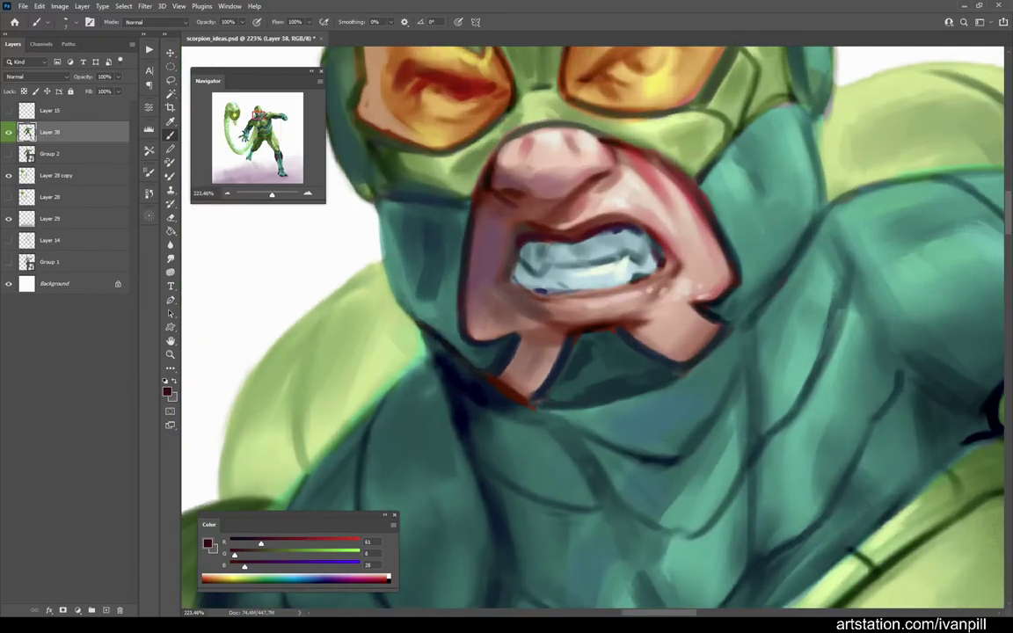
scroll(515, 270, "down", 6)
Step: Cover the red edge at the chin with sampled dark tones and clean the mask outline around the mouth opening
scroll(574, 273, "up", 3)
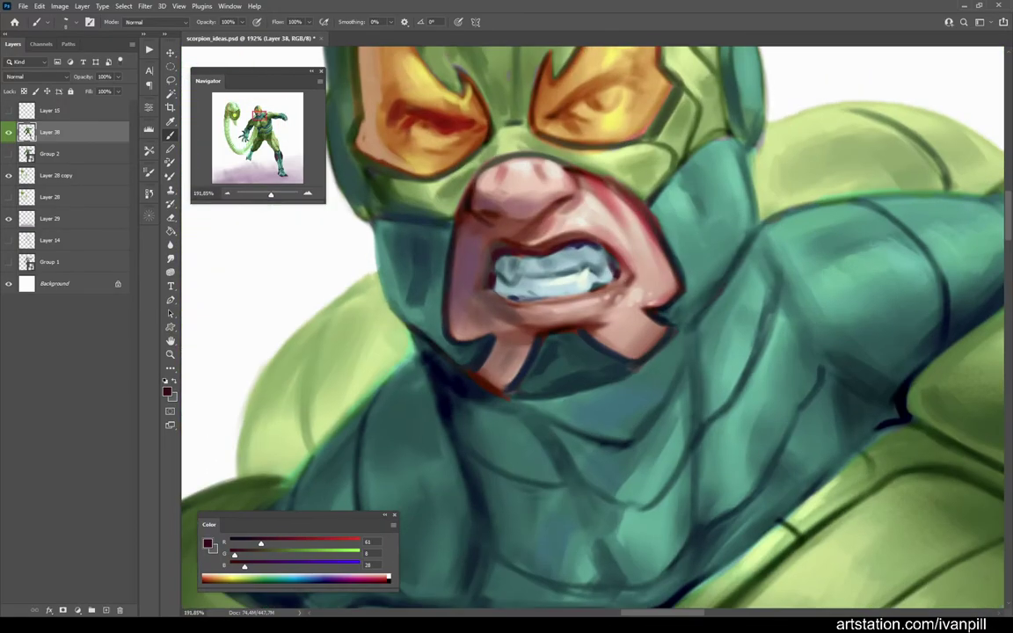
scroll(574, 273, "down", 3)
scroll(574, 274, "up", 4)
left_click(510, 462, "alt")
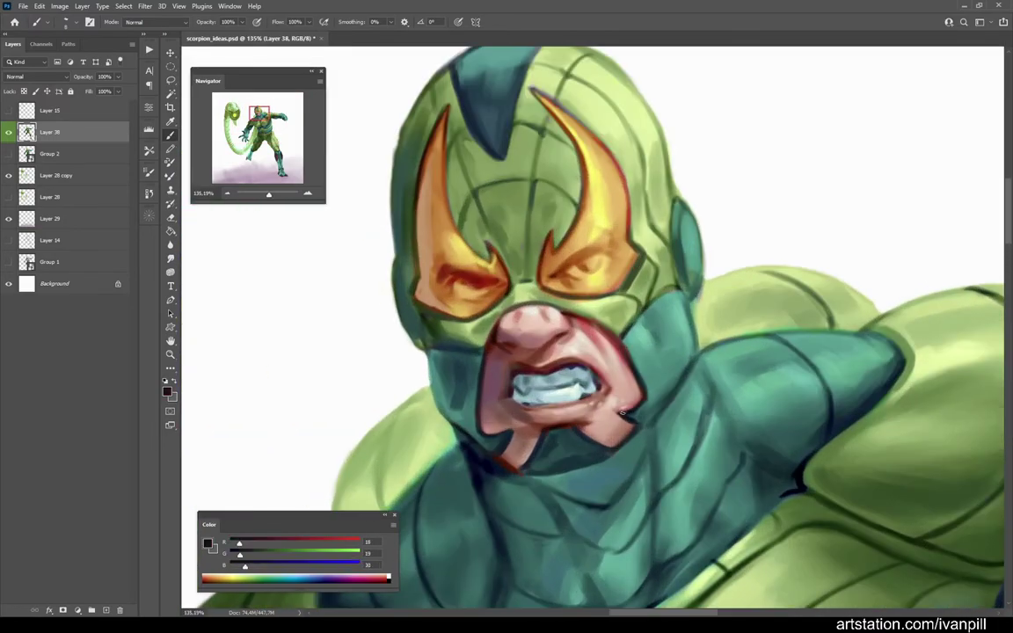
left_click(501, 447, "alt")
left_click(460, 452, "alt")
scroll(475, 422, "down", 3)
scroll(475, 422, "up", 4)
left_click(482, 395, "alt")
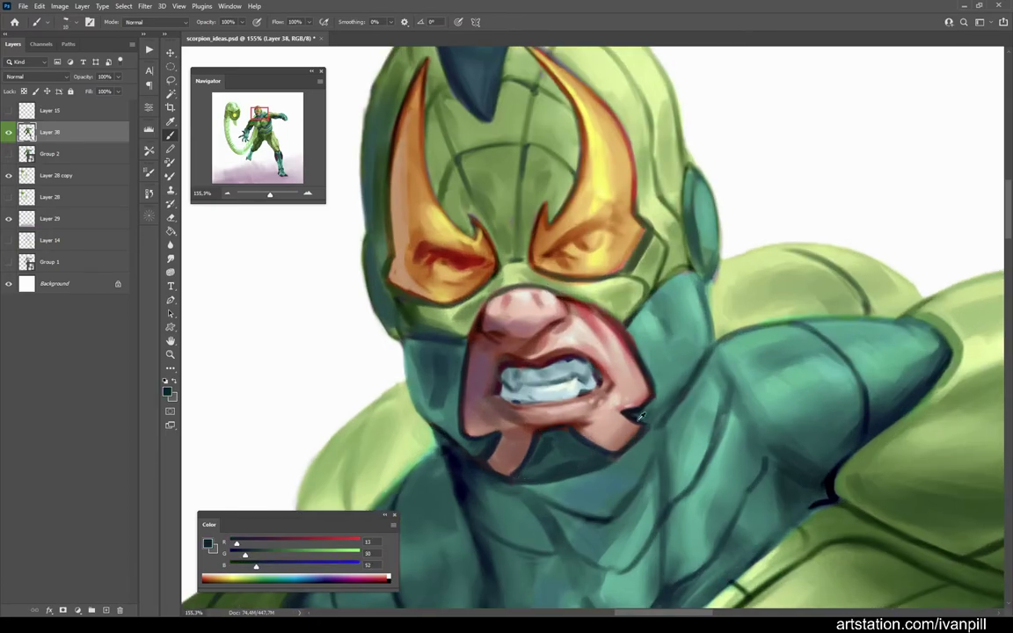
Step: Smooth the shading on the neck's folds with sampled teals such as RGB 0, 98, 92 and 9, 166, 146
scroll(646, 425, "down", 5)
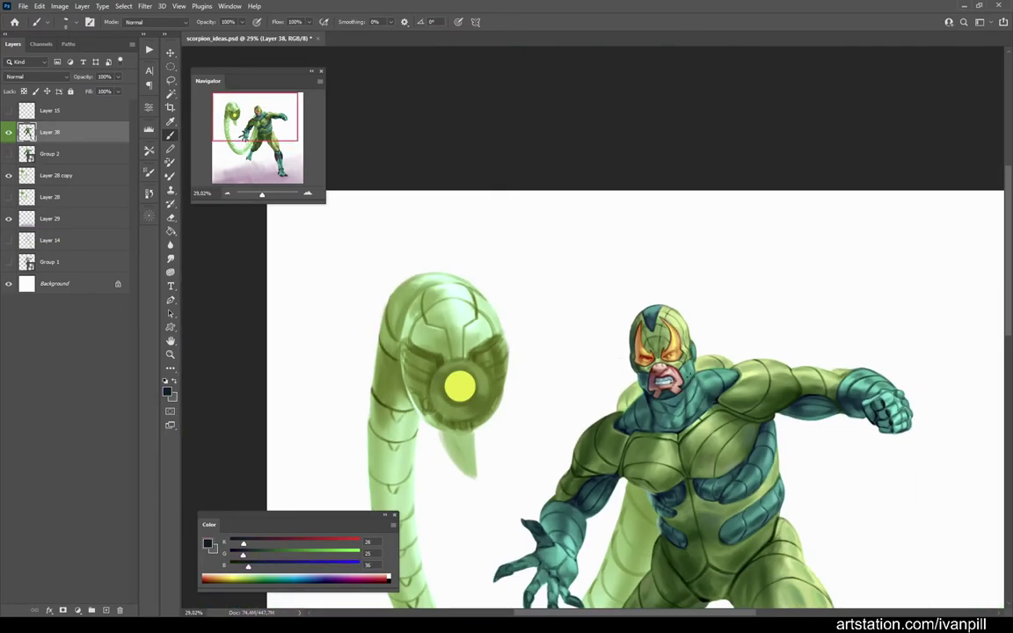
scroll(615, 290, "up", 5)
left_click(555, 413, "alt")
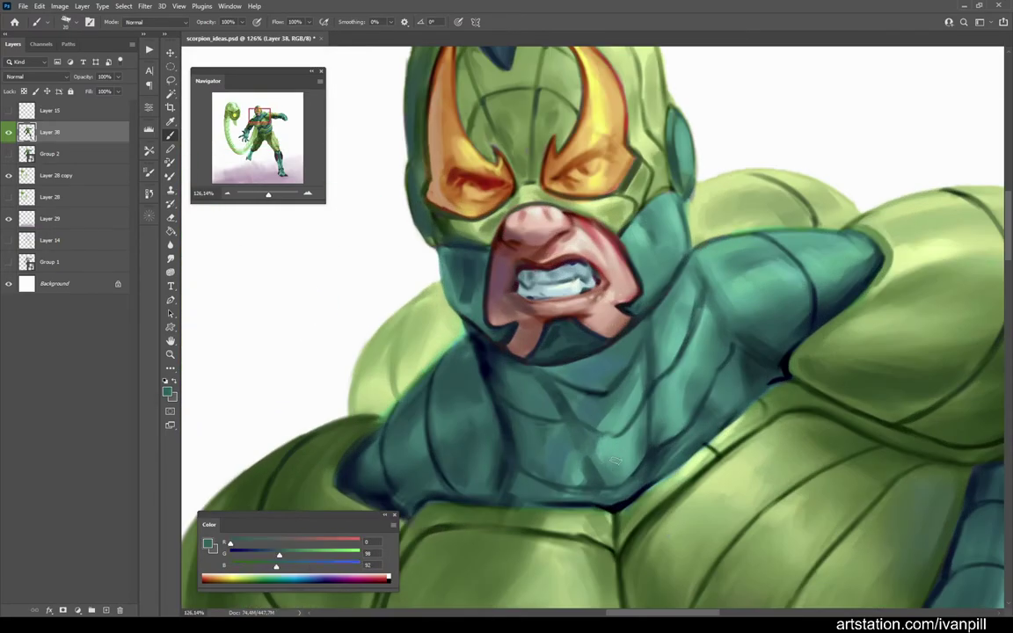
scroll(563, 397, "down", 4)
scroll(562, 398, "down", 6)
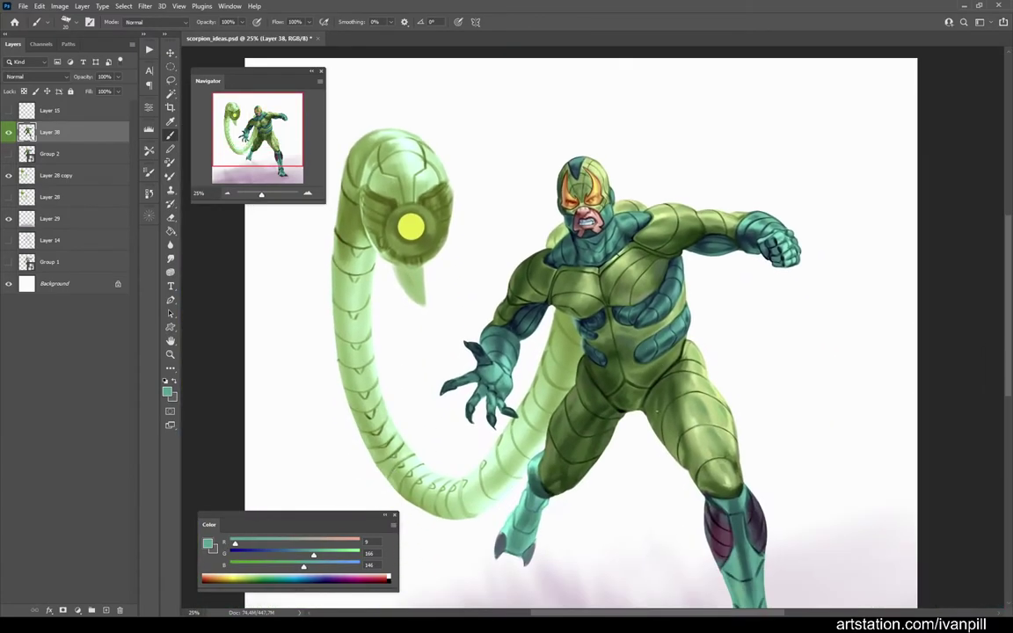
Step: Darken the lower edge of the front kneecap with green of RGB 48, 85, 33
scroll(638, 356, "up", 4)
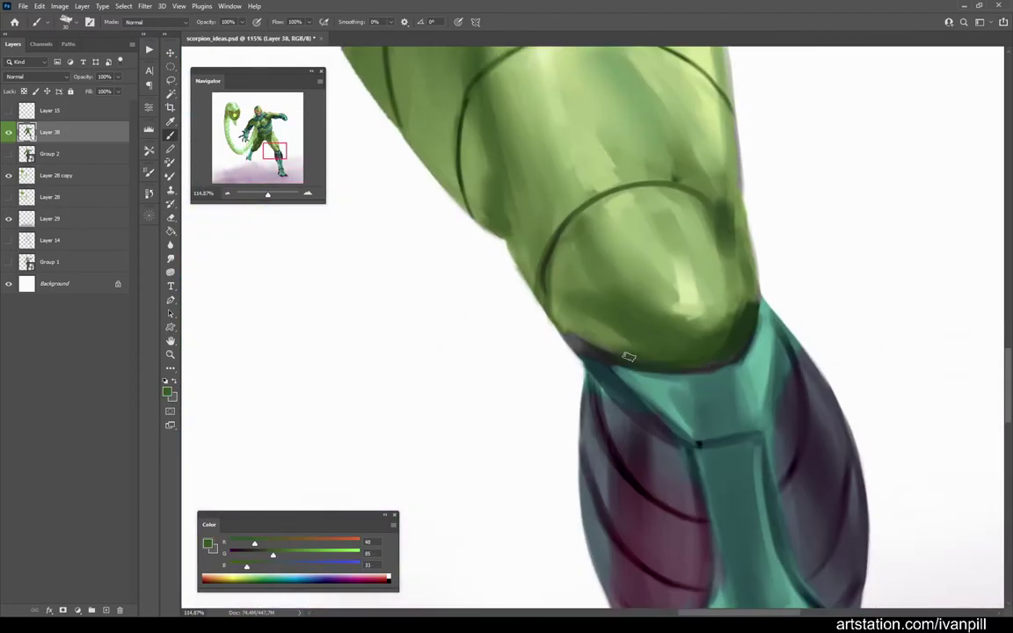
left_click(638, 355, "alt")
scroll(638, 355, "down", 1)
scroll(610, 413, "up", 2)
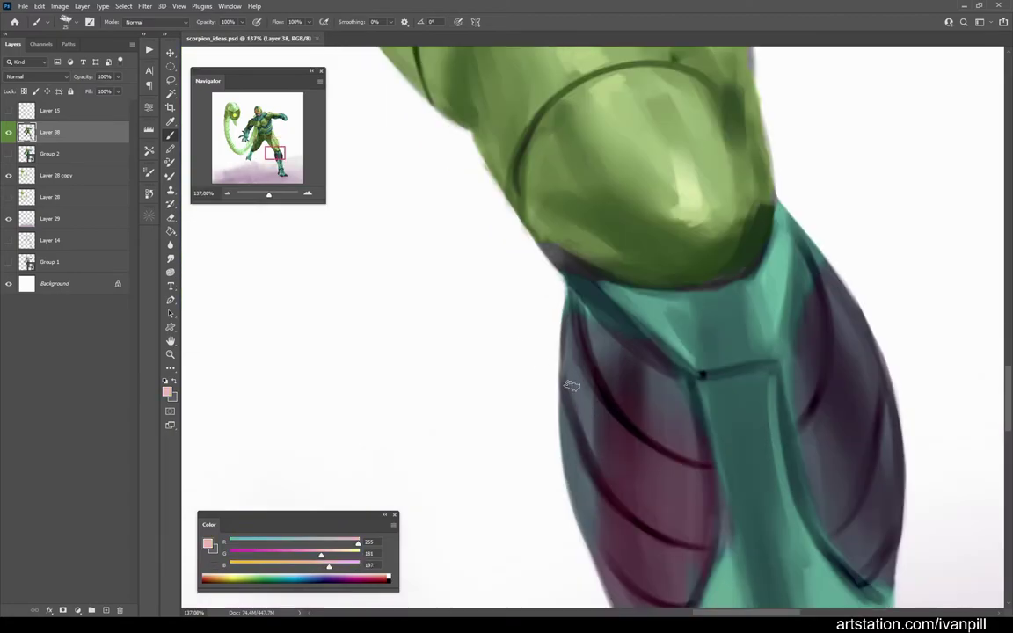
Step: Deepen the shadows on the front shin's inner purple calf panel with dark purple of RGB 60, 26, 46
left_click(541, 376, "alt")
left_click(623, 375, "alt")
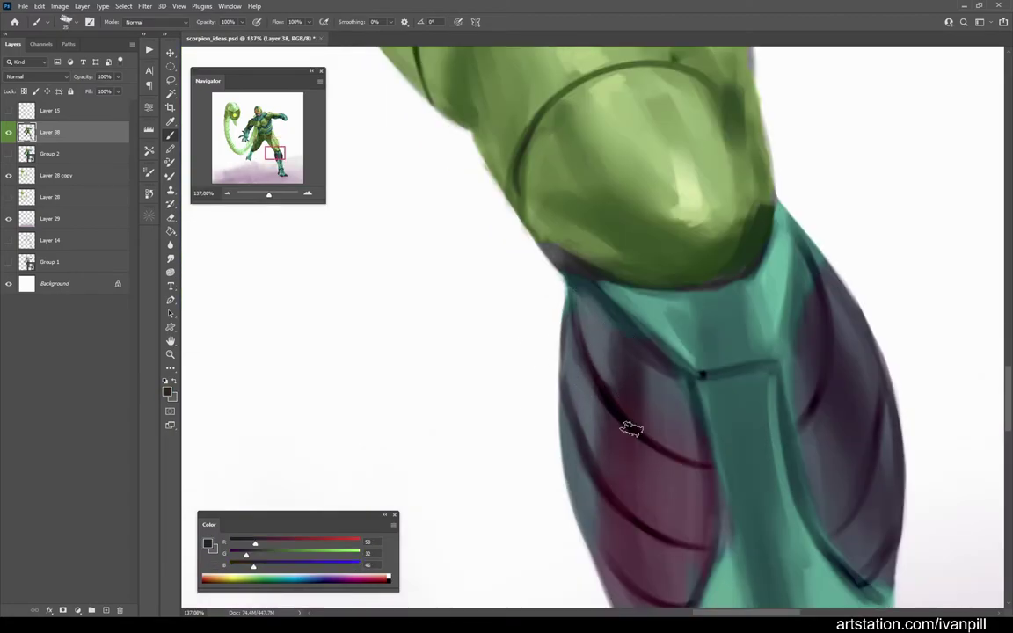
mouse_move(670, 368)
left_mouse_down()
mouse_move(633, 358)
mouse_move(685, 413)
mouse_move(643, 404)
mouse_move(606, 525)
left_mouse_up()
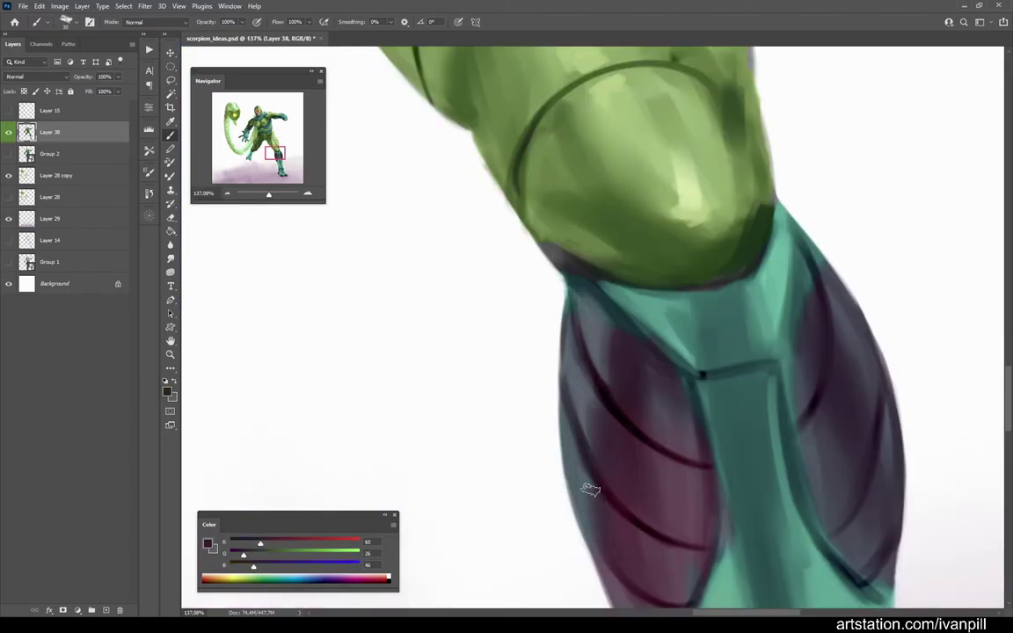
scroll(684, 457, "down", 1)
scroll(683, 457, "down", 3)
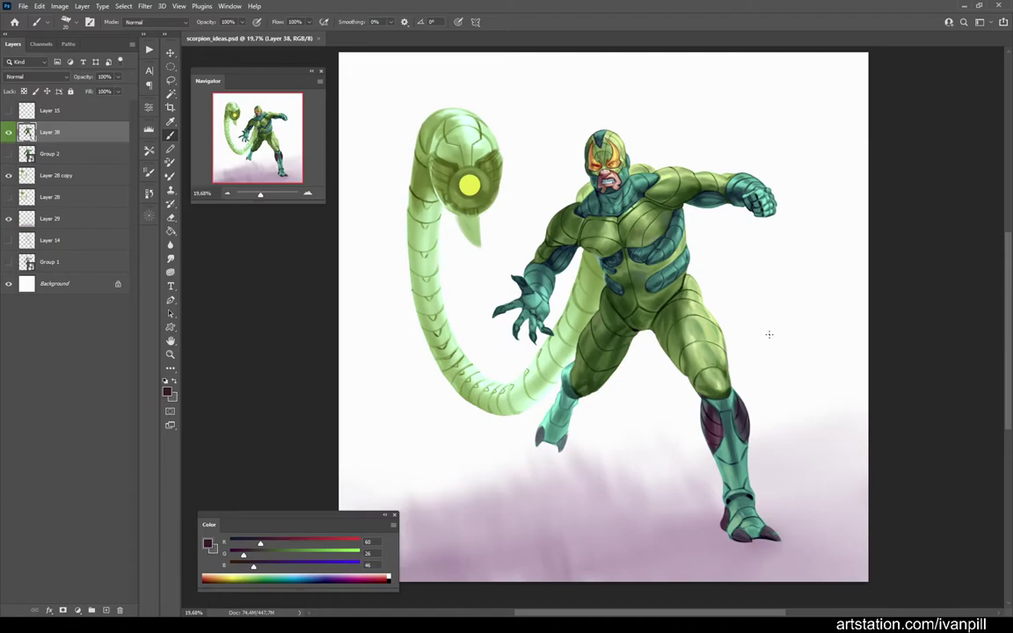
Step: Repaint the front shin's outer purple calf panel with sampled tones, including greyish purple of RGB 100, 86, 98
scroll(711, 429, "up", 5)
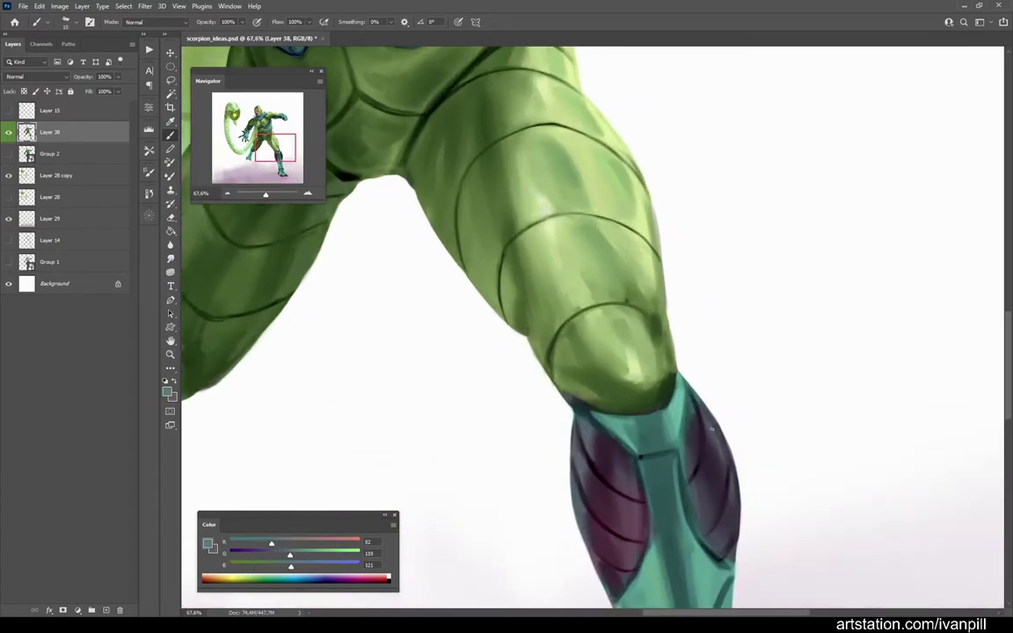
left_click(734, 533, "alt")
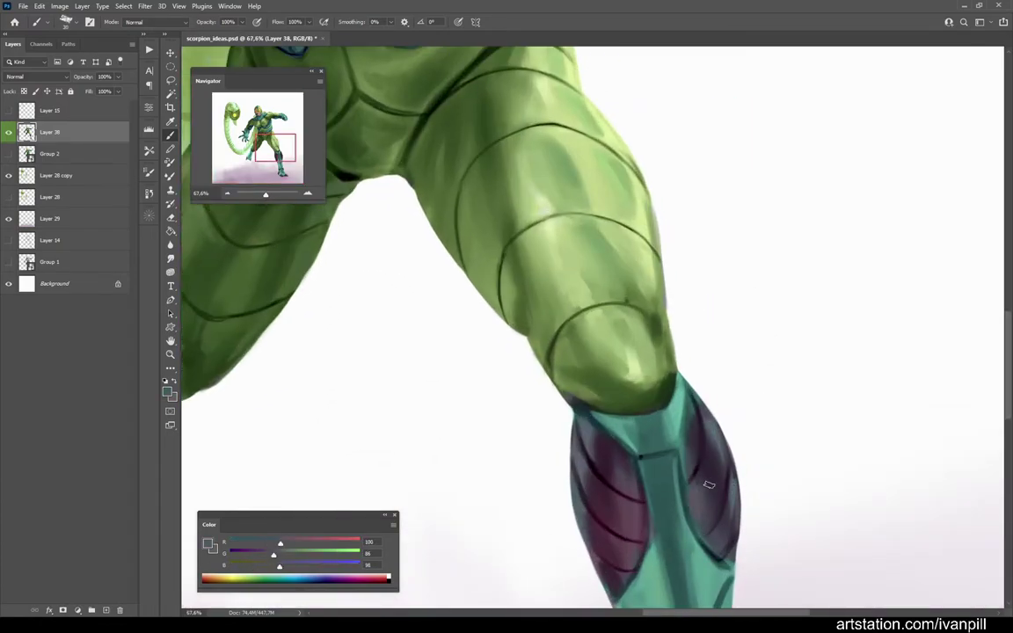
left_click_drag(729, 506, 630, 335)
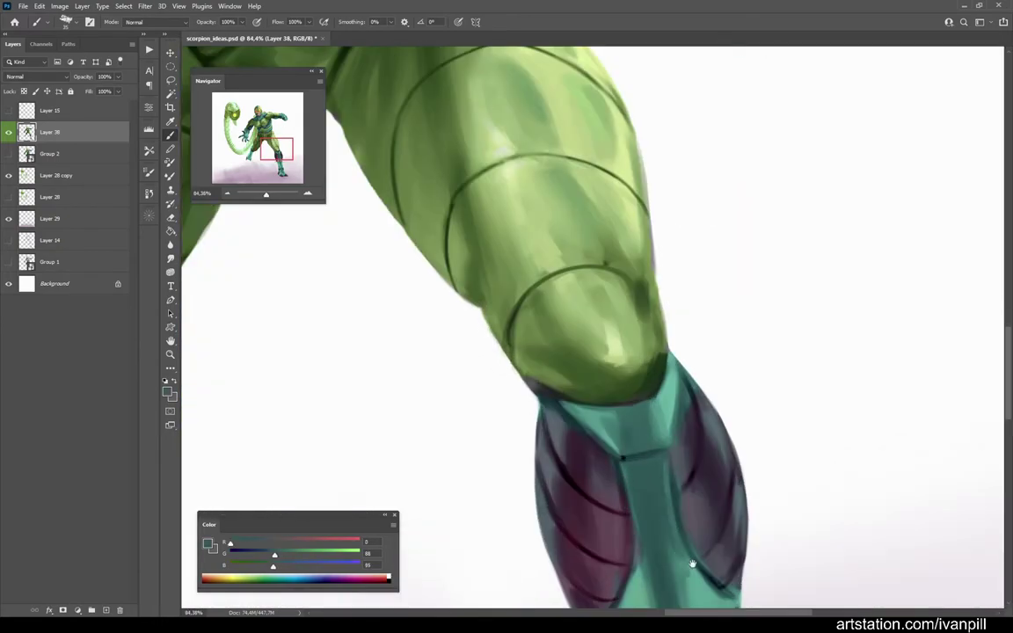
Step: Line the inner borders of both calf panels on the front shin with deep violet of RGB 48, 11, 85
scroll(630, 335, "down", 1)
left_click(630, 335, "alt")
scroll(666, 416, "down", 2)
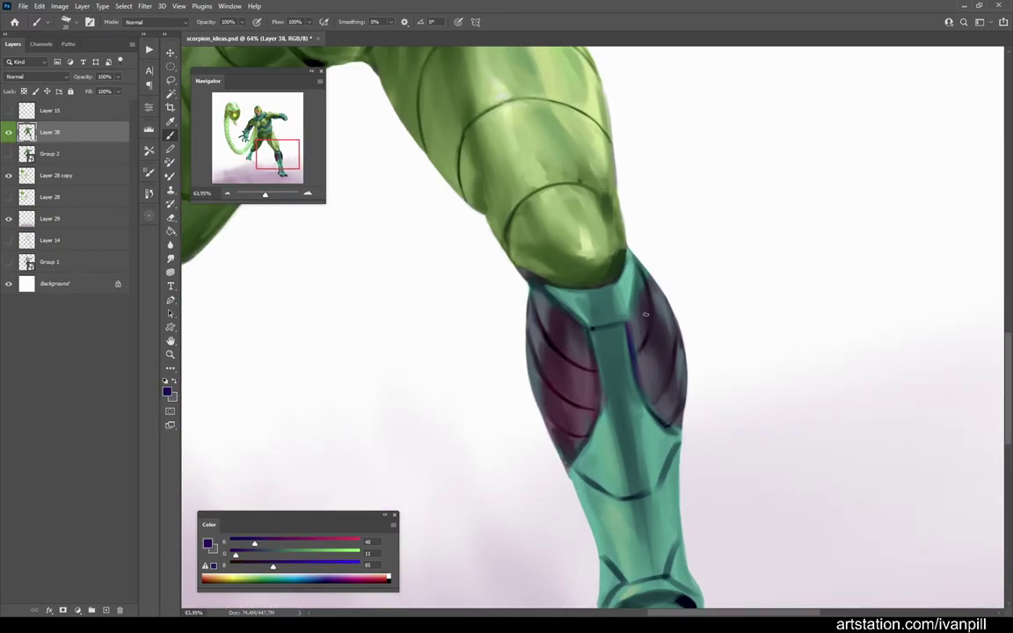
left_click(618, 371, "alt")
scroll(618, 371, "up", 3)
left_click(560, 287, "alt")
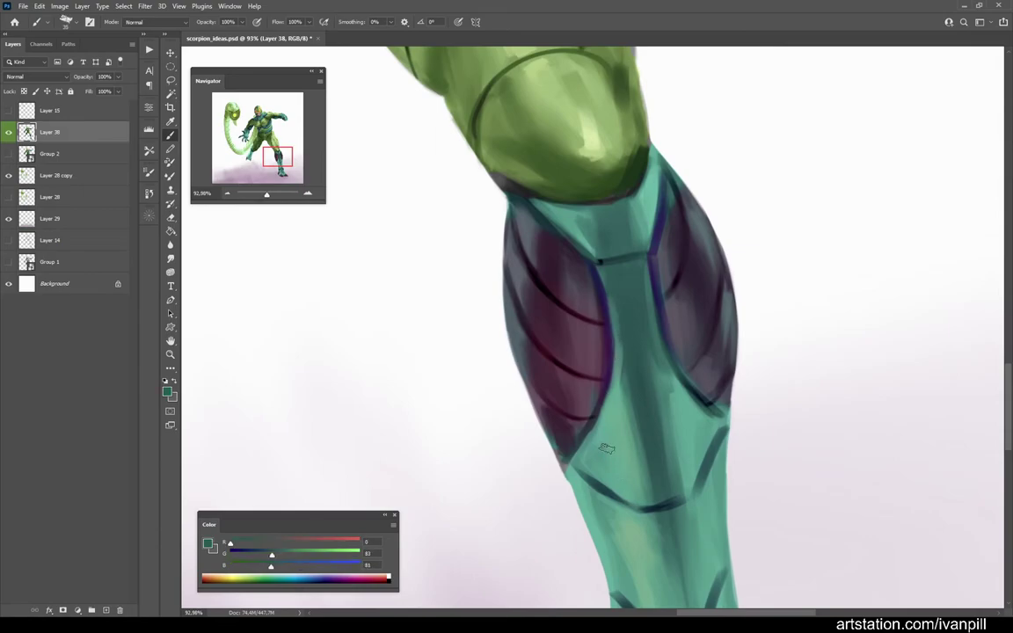
Step: Shade the teal shin plate below the calf panels and darken its lower seam with RGB 0, 32, 53
left_click_drag(567, 438, 540, 404)
left_click_drag(642, 414, 616, 369)
left_click(685, 501, "alt")
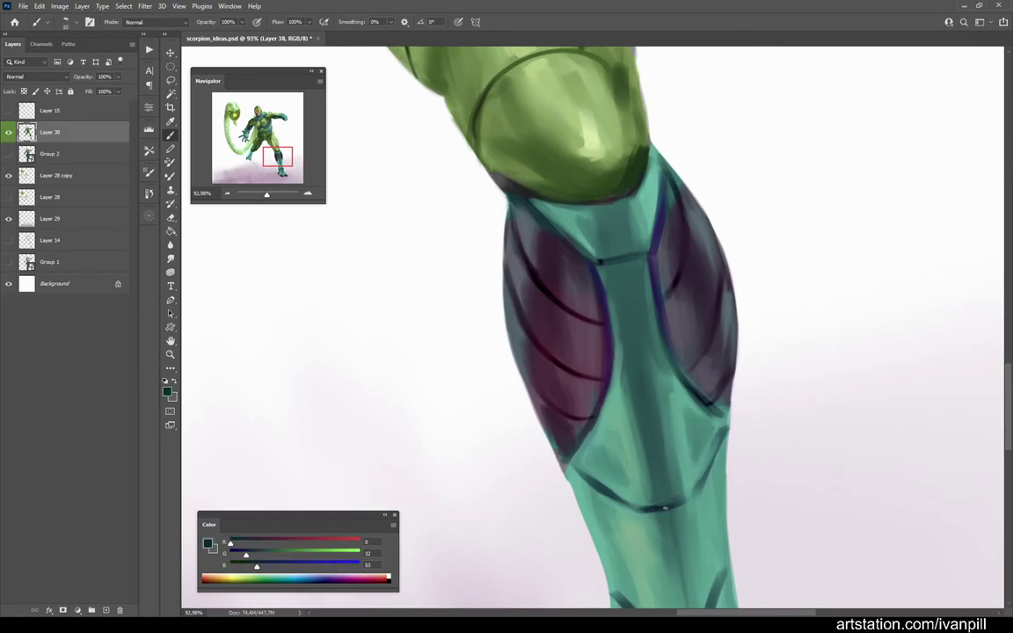
scroll(664, 338, "down", 3)
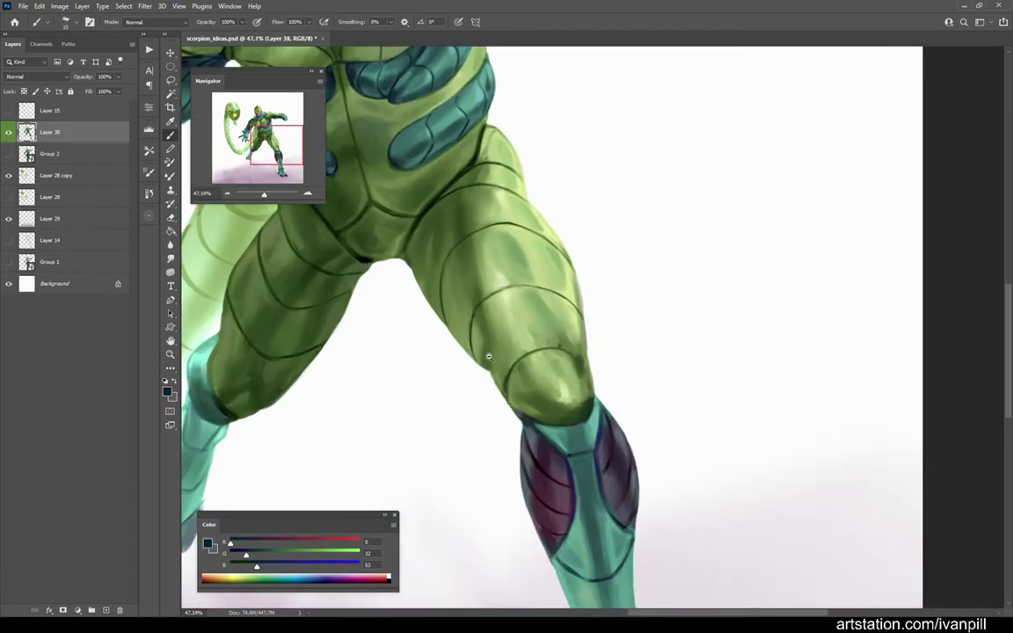
Step: Touch up the front leg's inner contour above the knee with green of RGB 63, 99, 42 and clean it with the Eraser
left_click(494, 359, "alt")
scroll(494, 359, "up", 3)
key("e")
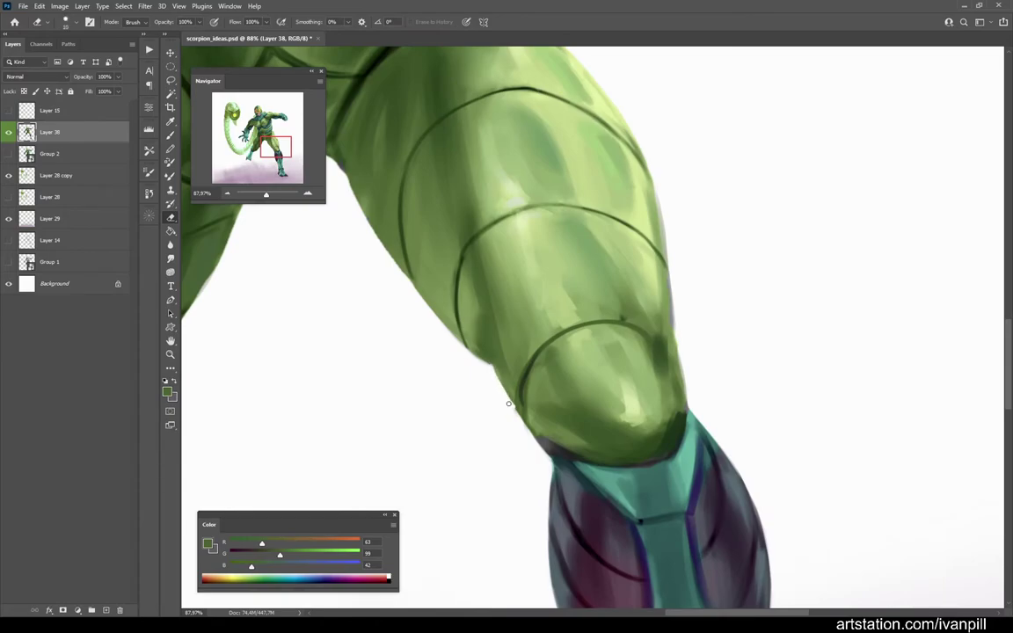
Step: Save the document and flip the canvas back to its normal orientation
scroll(545, 453, "down", 5)
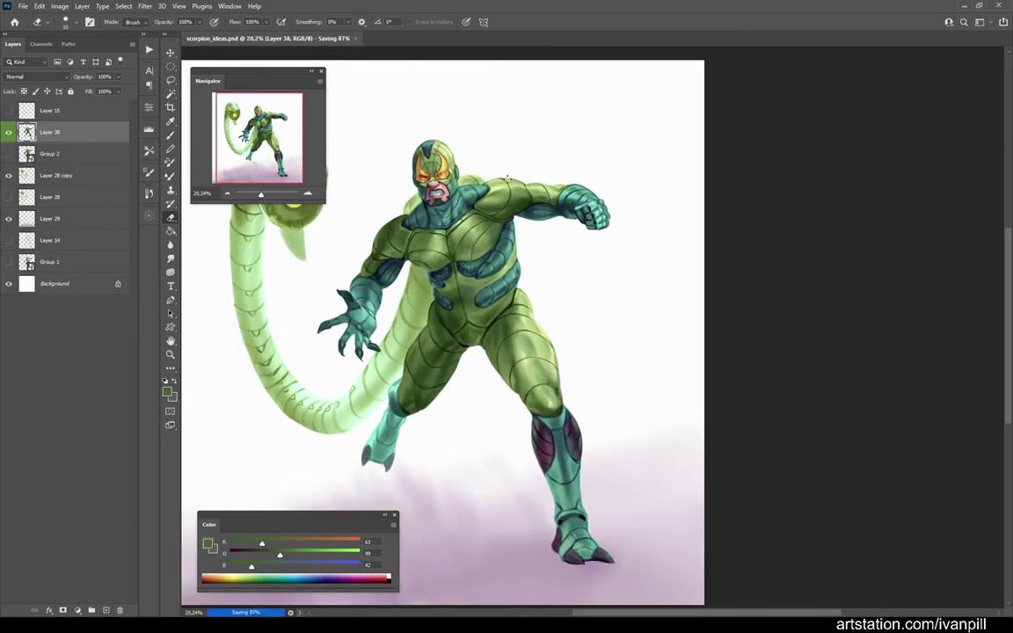
scroll(528, 536, "up", 5)
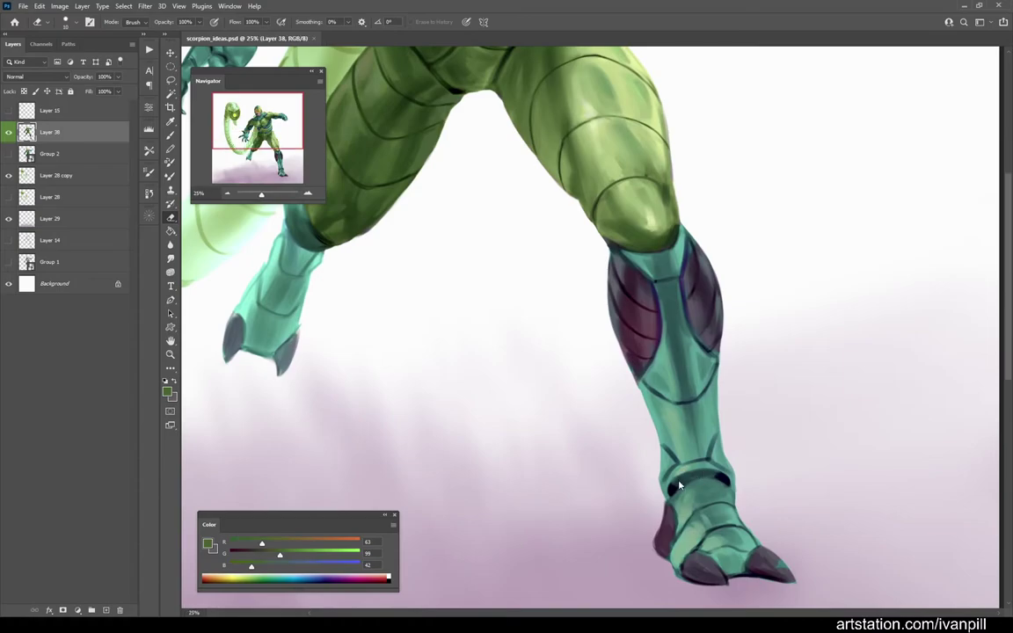
scroll(246, 533, "down", 3)
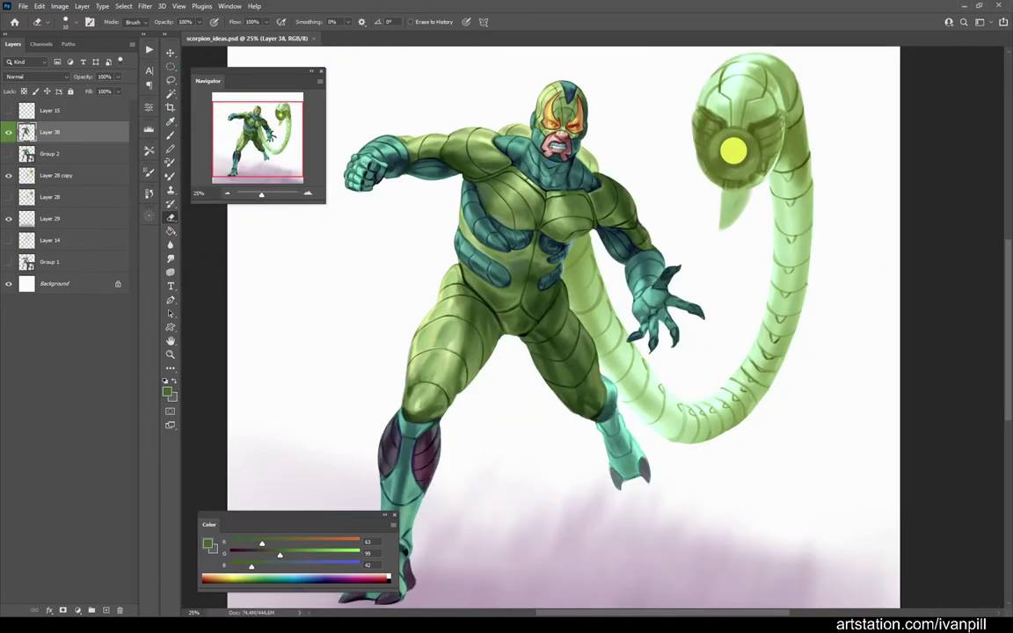
Step: Shade the teal plate directly below the front knee with dark teal of RGB 0, 53, 70
scroll(452, 448, "up", 3)
key("b")
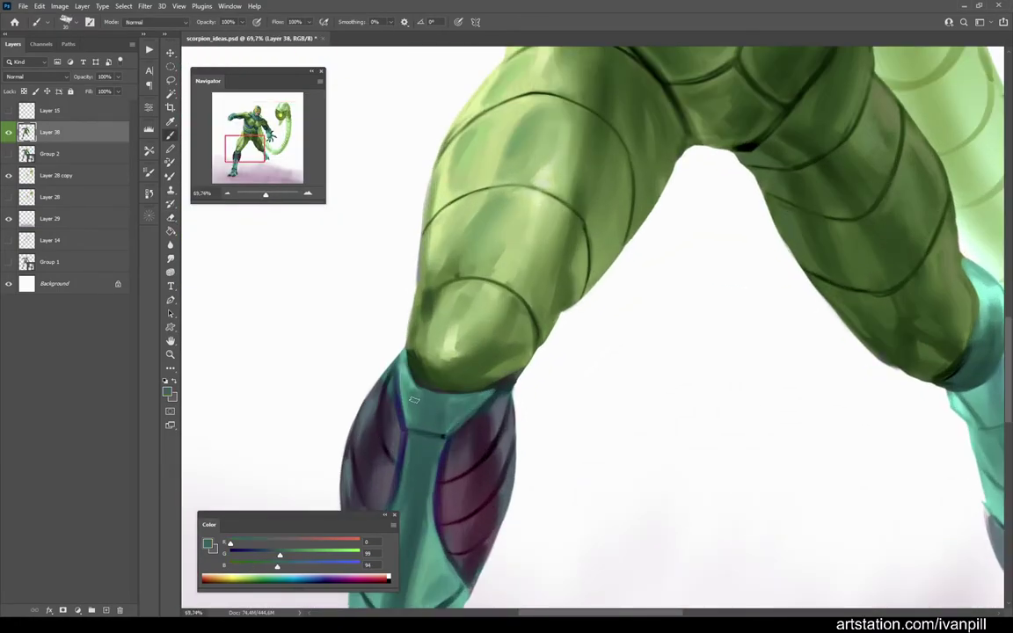
scroll(412, 402, "down", 1)
left_click(426, 404, "alt")
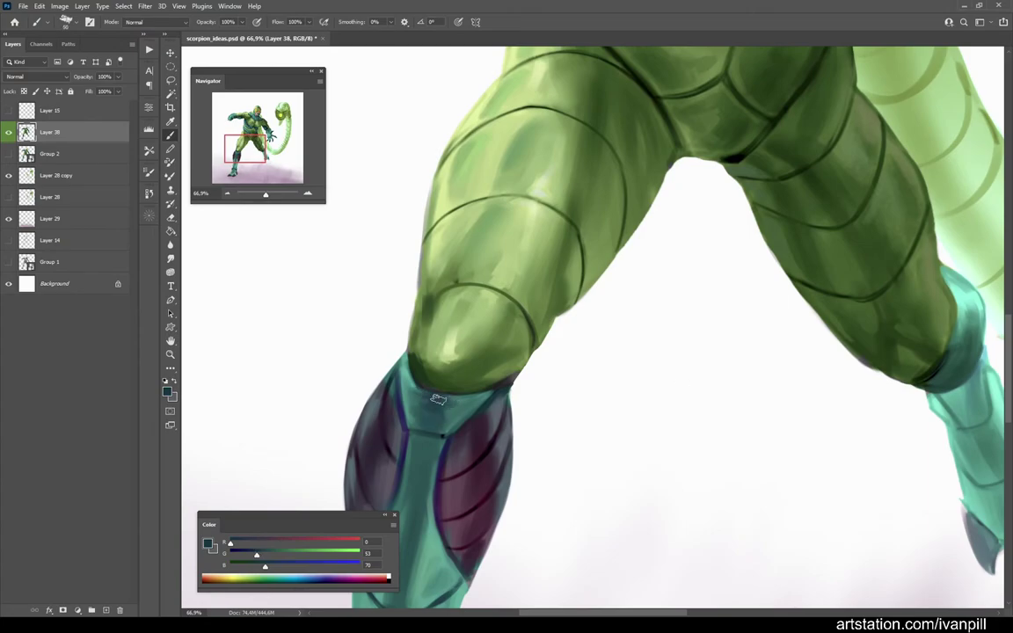
scroll(403, 346, "down", 3)
scroll(388, 441, "up", 4)
Step: Extend the dark segment lines on the front calf panel with RGB 39, 12, 32 and touch up the shin edges with teal
left_click(262, 567)
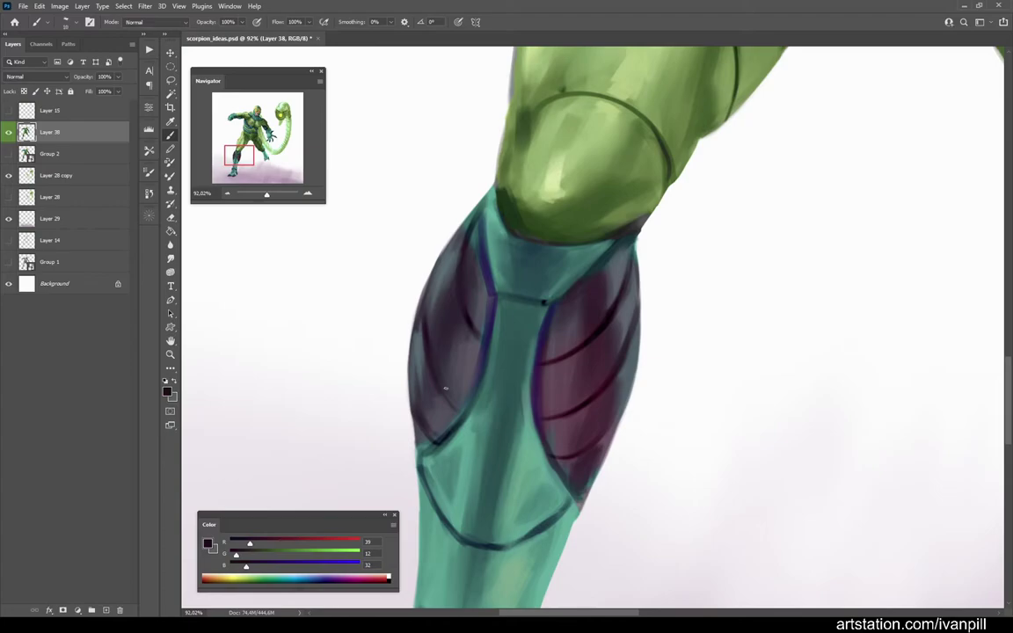
left_click(426, 460, "alt")
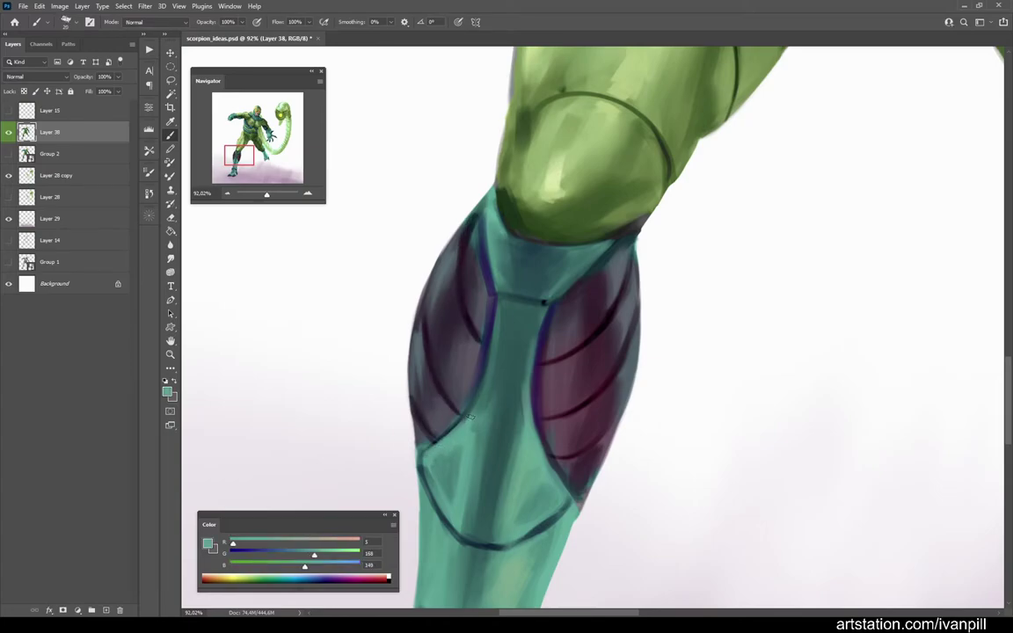
scroll(441, 447, "up", 3)
left_click(403, 475, "alt")
left_click(527, 527, "alt")
scroll(588, 515, "down", 5)
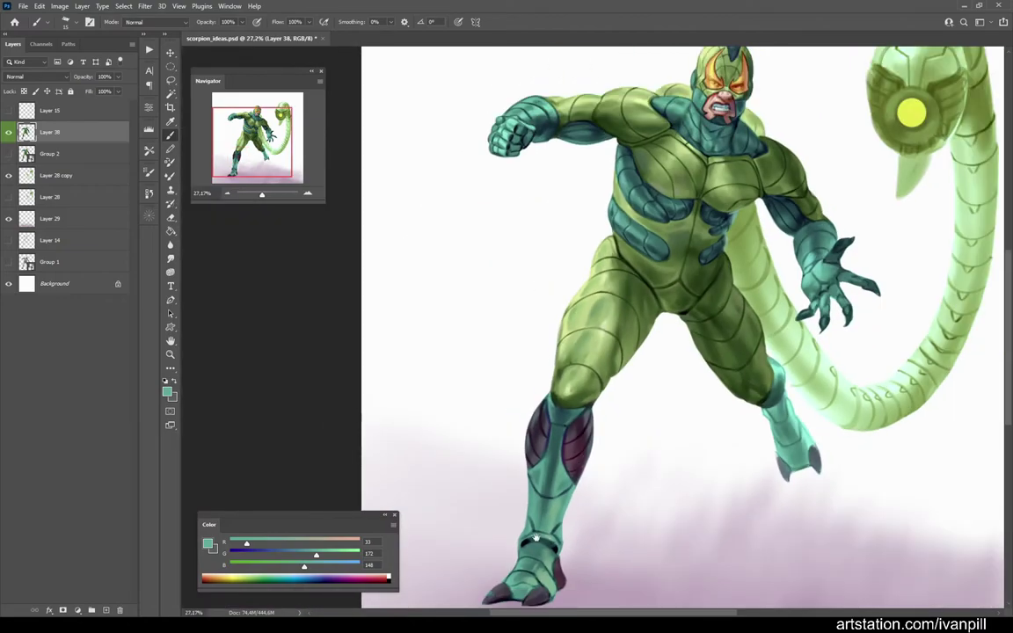
Step: Fill the recessed ankle band between the front foot's two black notches with dark purple-grey and check the figure mirrored
scroll(542, 524, "up", 5)
key("e")
key("b")
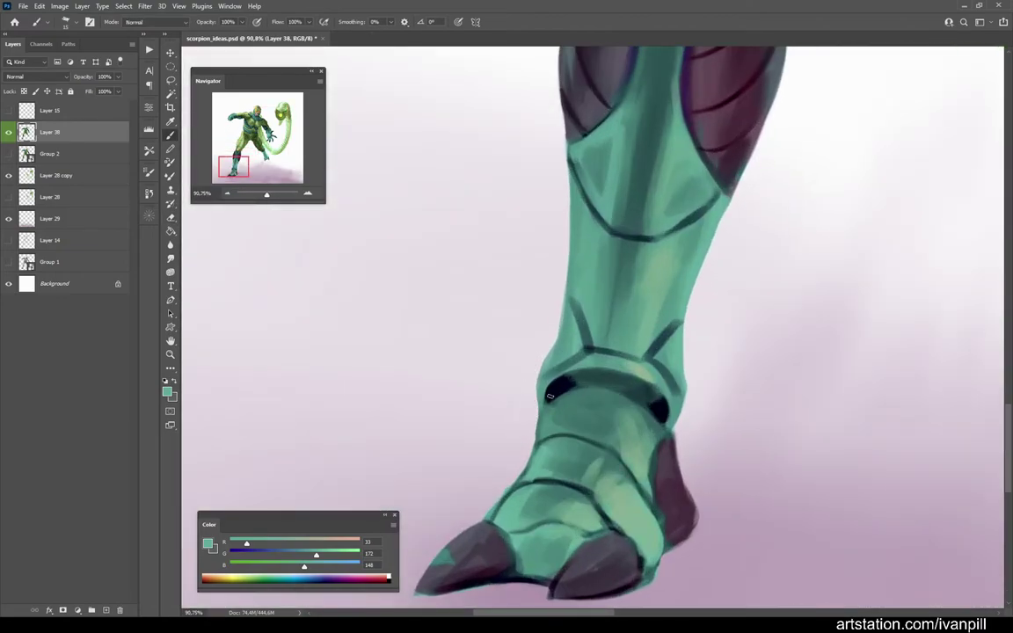
left_click(637, 384, "alt")
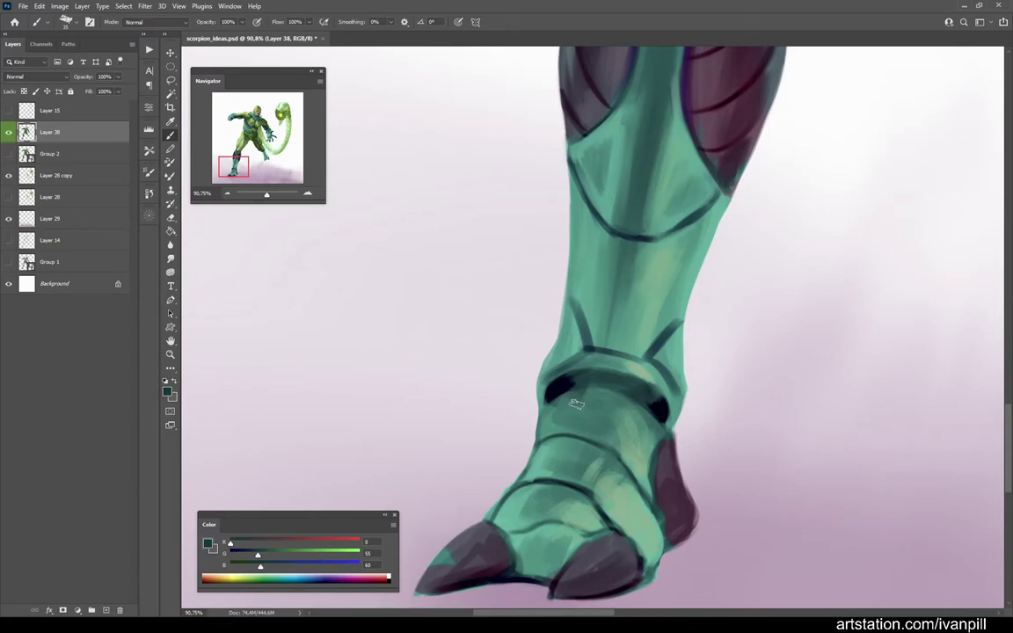
mouse_move(582, 388)
left_mouse_down()
mouse_move(606, 364)
mouse_move(650, 397)
left_mouse_up()
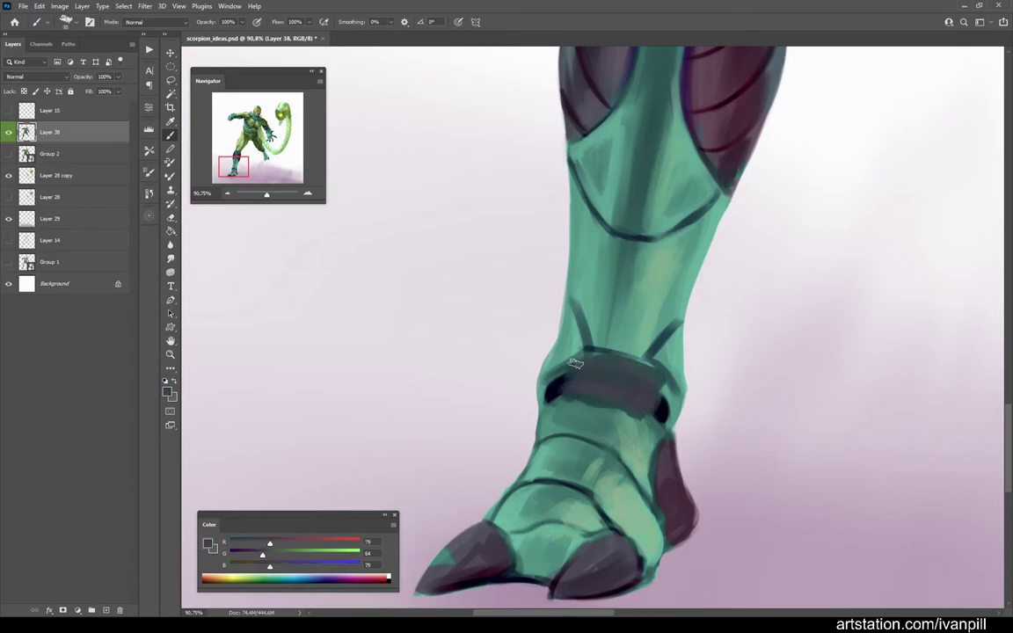
left_click(597, 422, "alt")
scroll(585, 391, "down", 7)
key("ctrl+shift+h")
key("ctrl+shift+h")
scroll(803, 368, "up", 5)
scroll(803, 367, "down", 2)
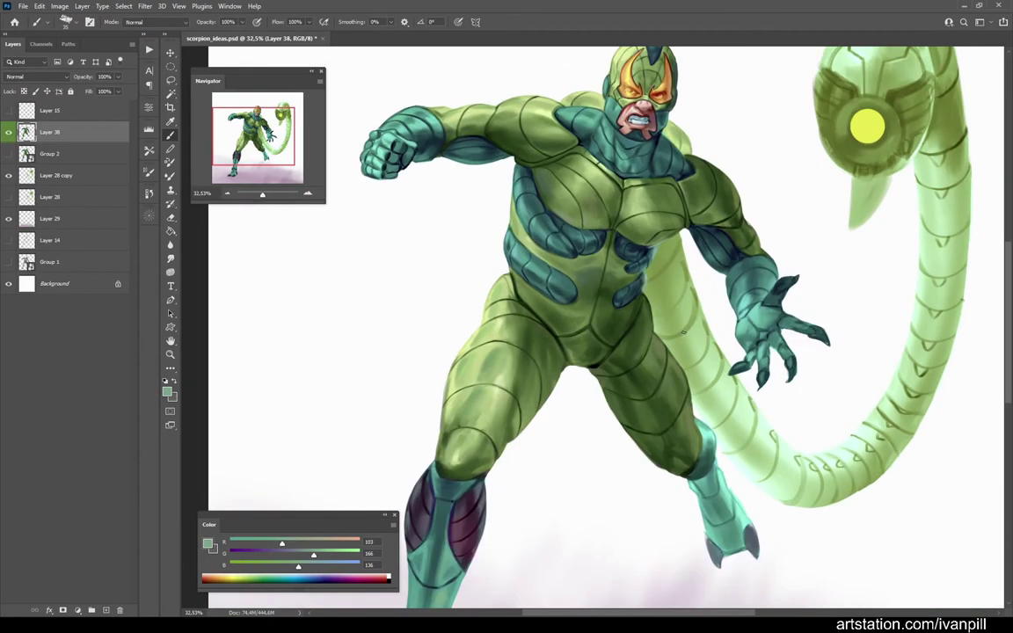
Step: Darken the rear thigh's inner contour above the knee with green of RGB 25, 58, 16 and clean its edge with the Eraser
scroll(809, 400, "up", 6)
left_click(809, 400, "alt")
left_click_drag(655, 373, 800, 465)
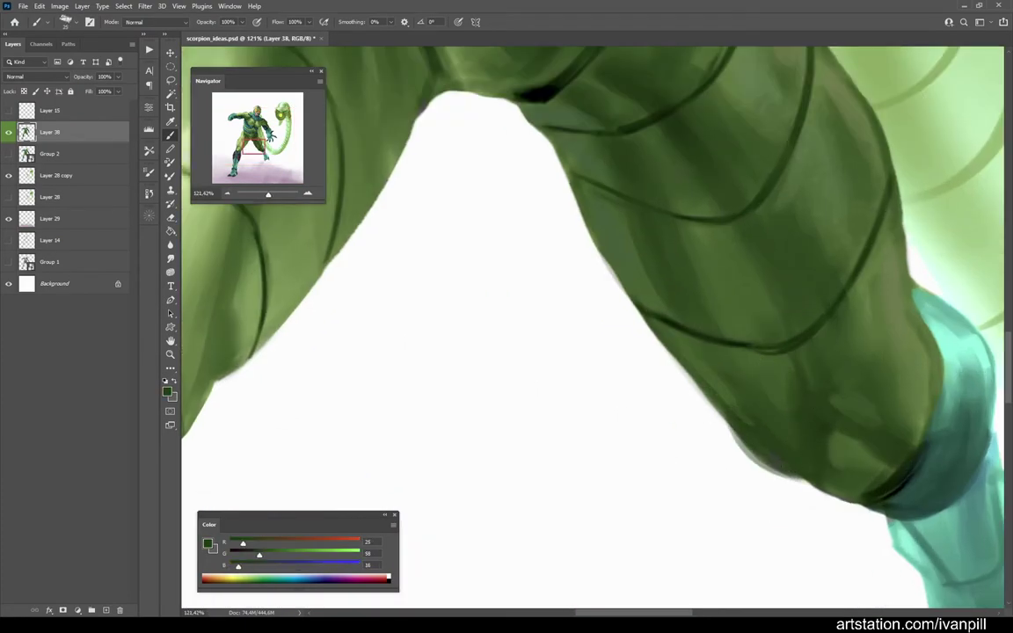
scroll(703, 395, "down", 2)
key("e")
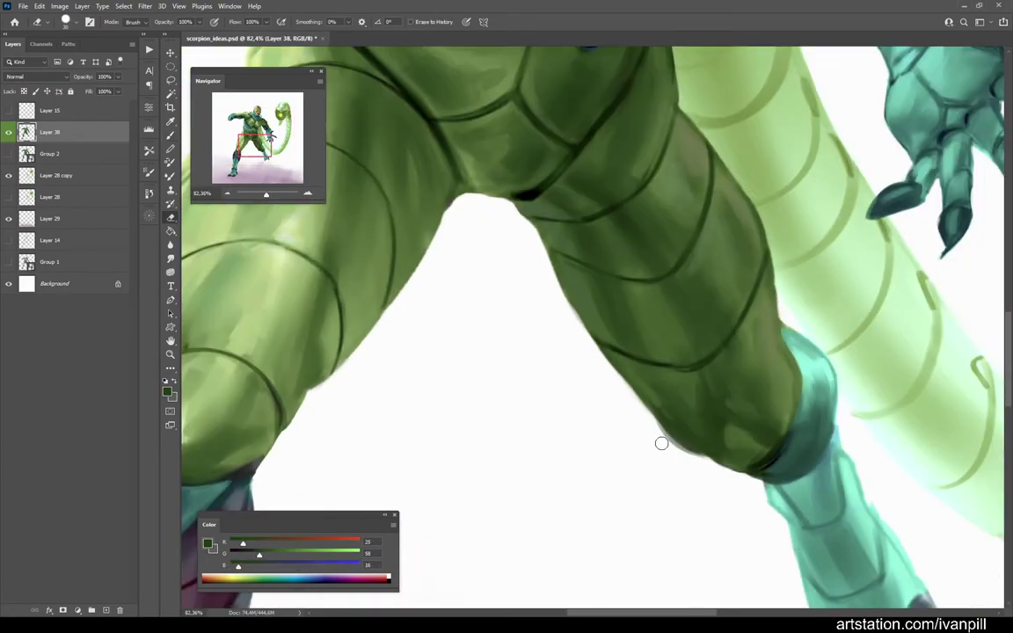
scroll(701, 463, "down", 1)
Step: Switch to another brush preset and smooth the rear thigh's lower contour with green of RGB 62, 93, 54
key("b")
right_click(791, 52)
double_click(833, 320)
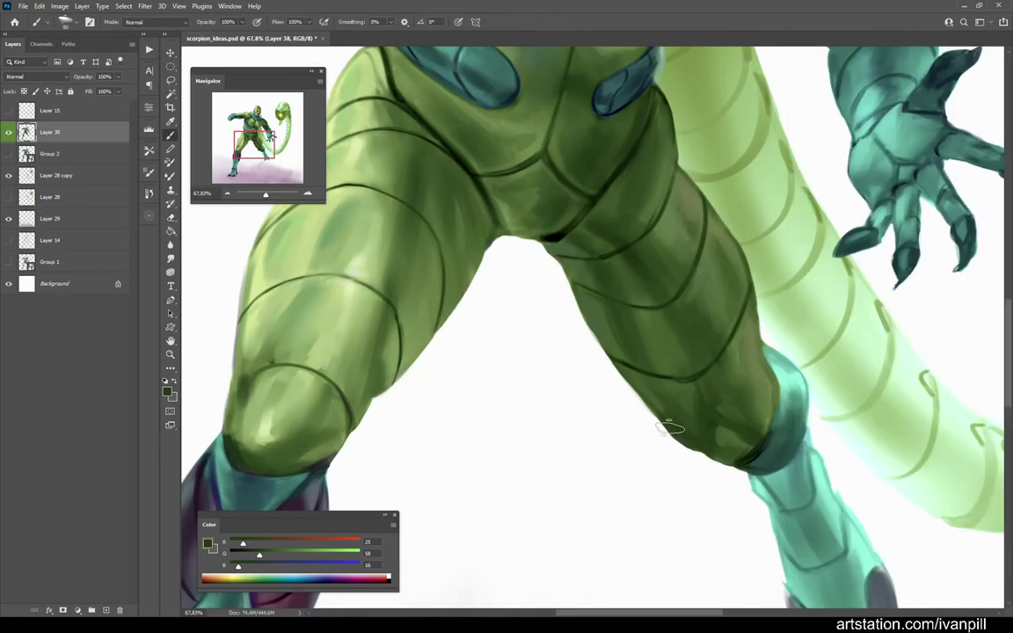
left_click(652, 405, "alt")
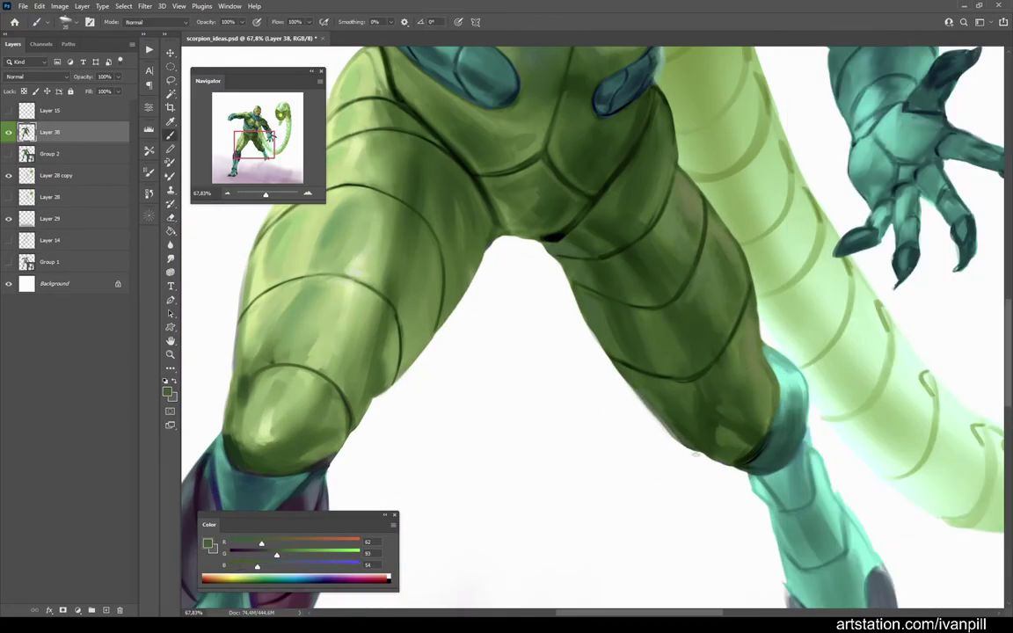
scroll(652, 405, "down", 1)
Step: Paint a pale green rim of RGB 116, 157, 112 along the rear thigh's outer edge and brighten the teal below it
left_click(708, 394, "alt")
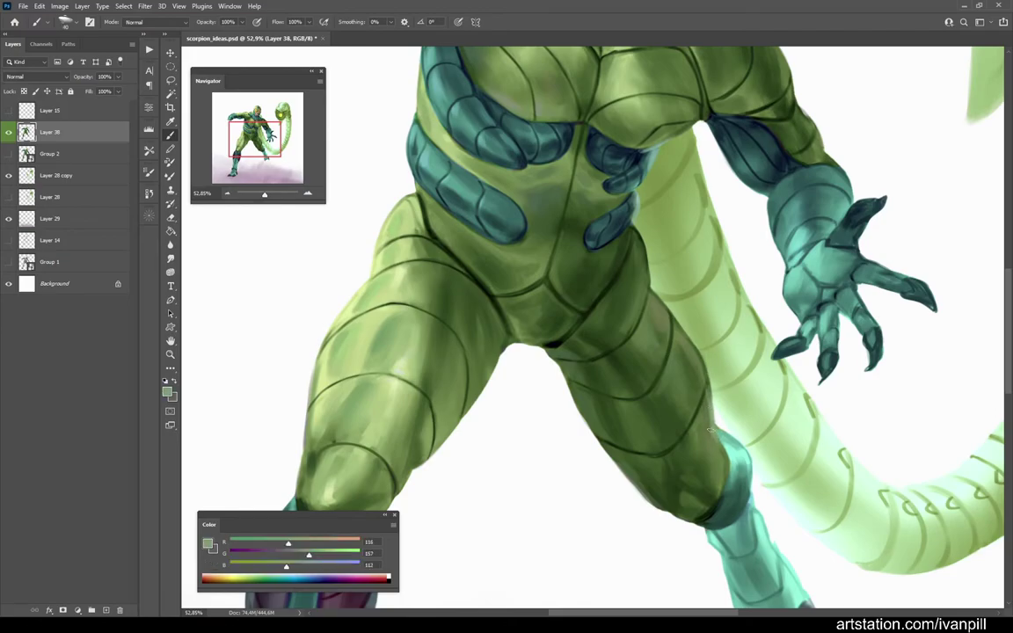
scroll(709, 394, "down", 3)
scroll(708, 394, "up", 6)
left_click(794, 504, "alt")
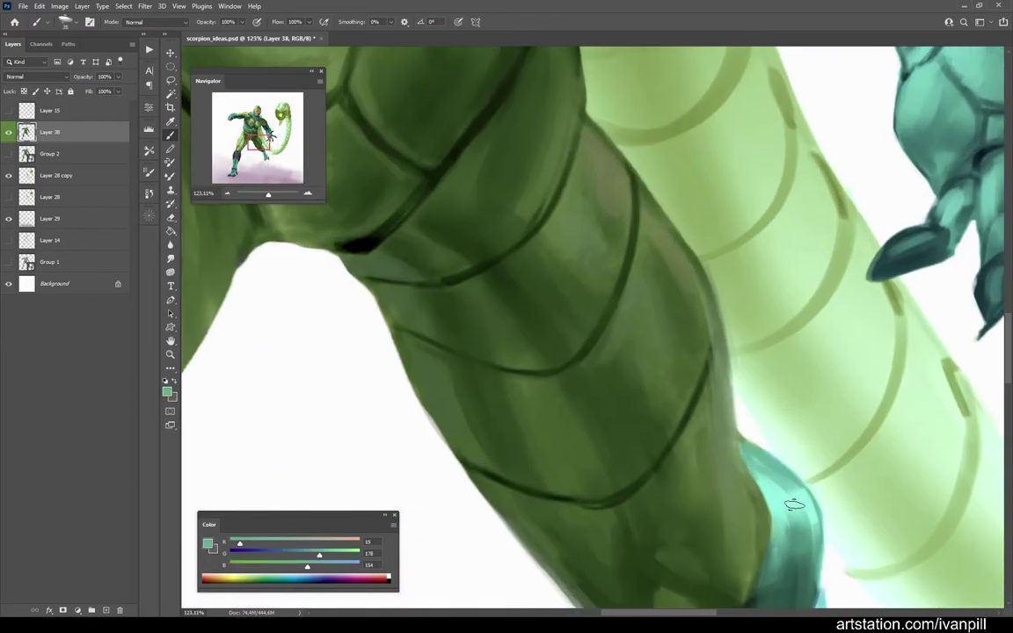
left_click(741, 474, "alt")
scroll(838, 458, "down", 5)
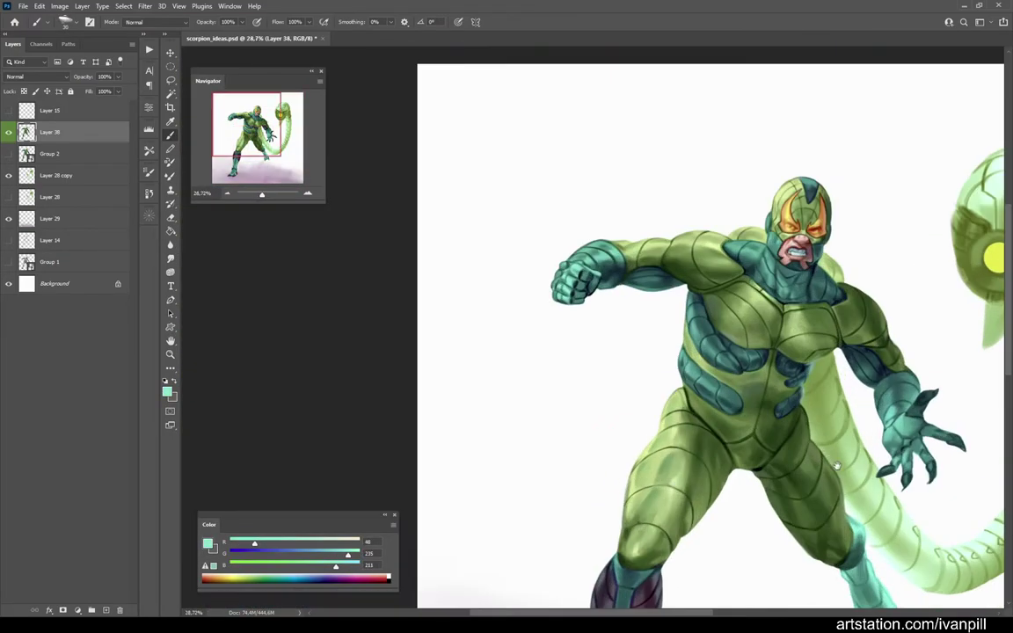
Step: Select the tail's layer, Layer 28 copy, and reshape the dark fin beside the tail head's eye with olive of RGB 85, 103, 23
scroll(838, 458, "down", 1)
scroll(717, 366, "up", 4)
left_click(646, 263, "ctrl")
left_click(646, 263, "alt")
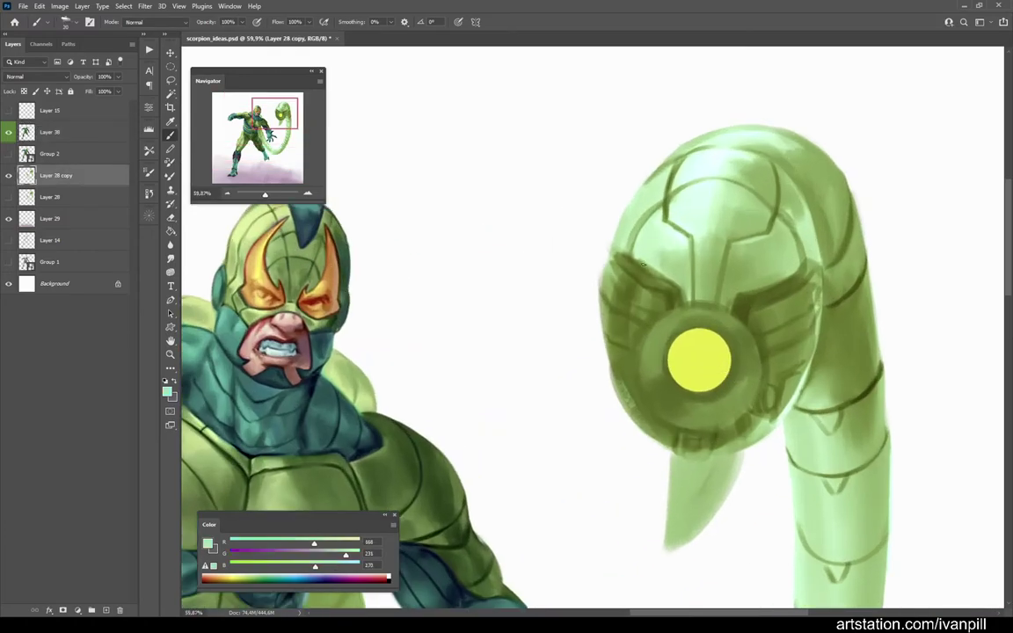
left_click(624, 262, "alt")
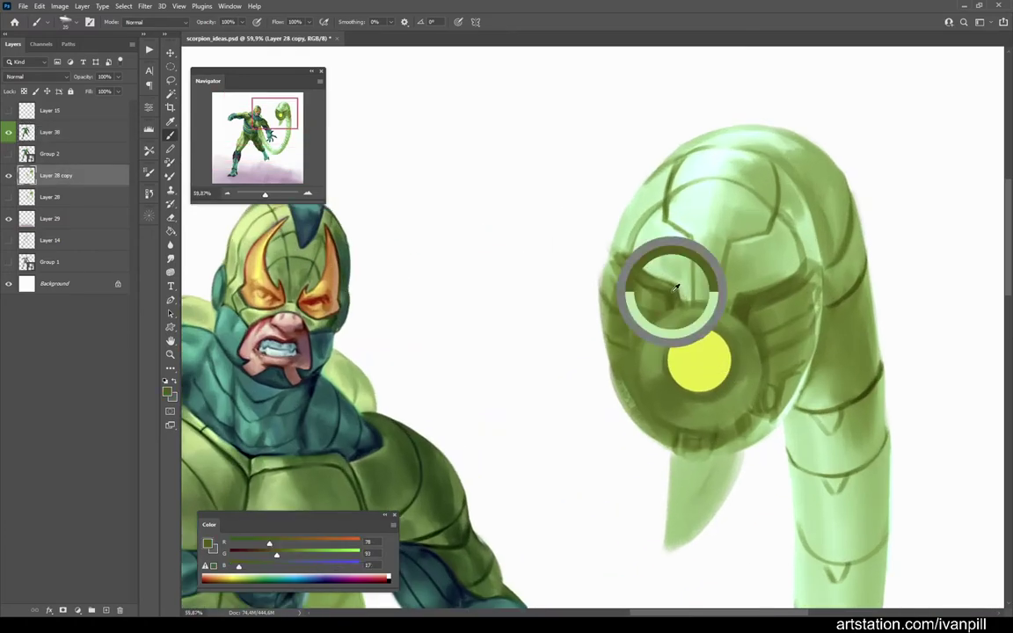
left_click(613, 239, "alt")
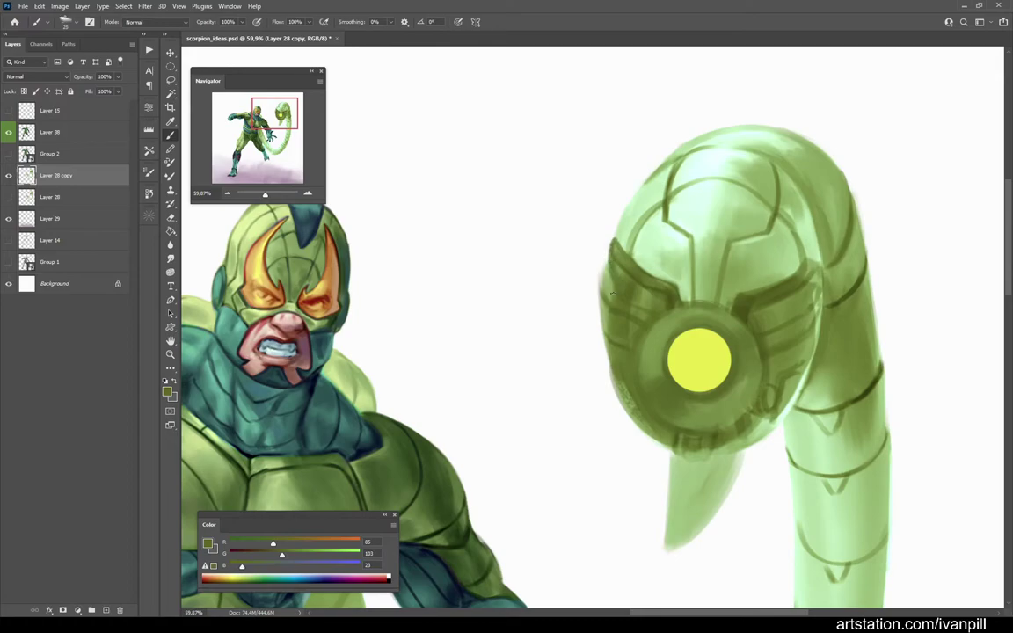
scroll(618, 240, "down", 4)
scroll(287, 445, "up", 2)
Step: Apply Selective Color to the tail layer's Whites with Cyan +100 and Yellow -40
left_click(59, 6)
mouse_move(79, 33)
left_click(191, 196)
left_click_drag(700, 147, 417, 71)
left_click(457, 109)
left_click(444, 185)
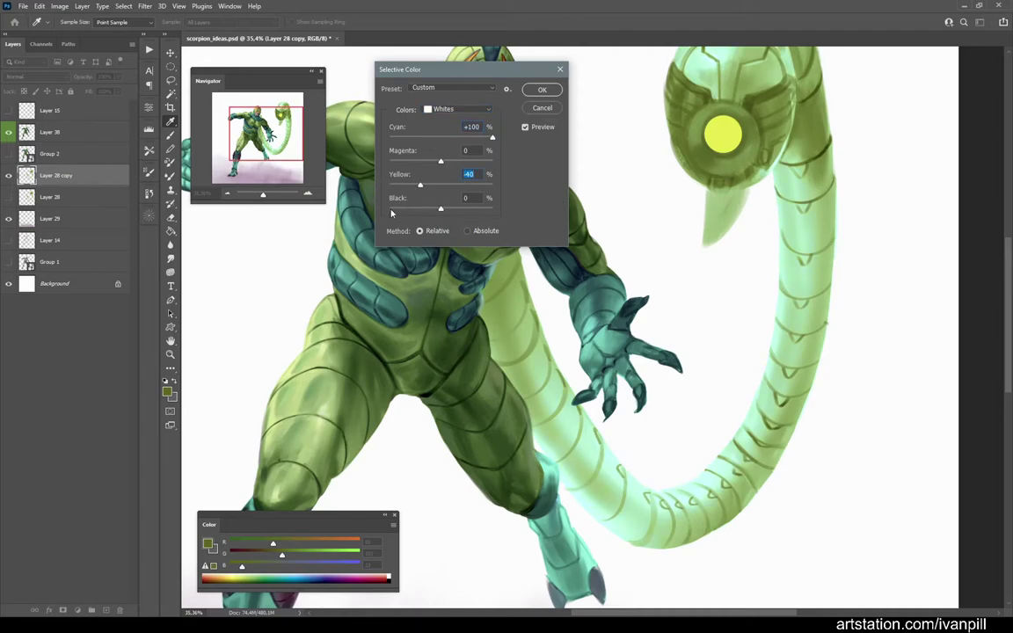
key("Tab")
key("Return")
key("ctrl+minus")
key("ctrl+minus")
key("ctrl+minus")
key("ctrl+plus")
Step: Apply a second Selective Color to the tail layer's Whites with Cyan -56, Magenta +83 and Yellow +100
left_click(58, 6)
mouse_move(79, 30)
left_click(250, 208)
left_click(278, 295)
left_click(314, 316)
left_click(301, 380)
left_click_drag(296, 344, 362, 355)
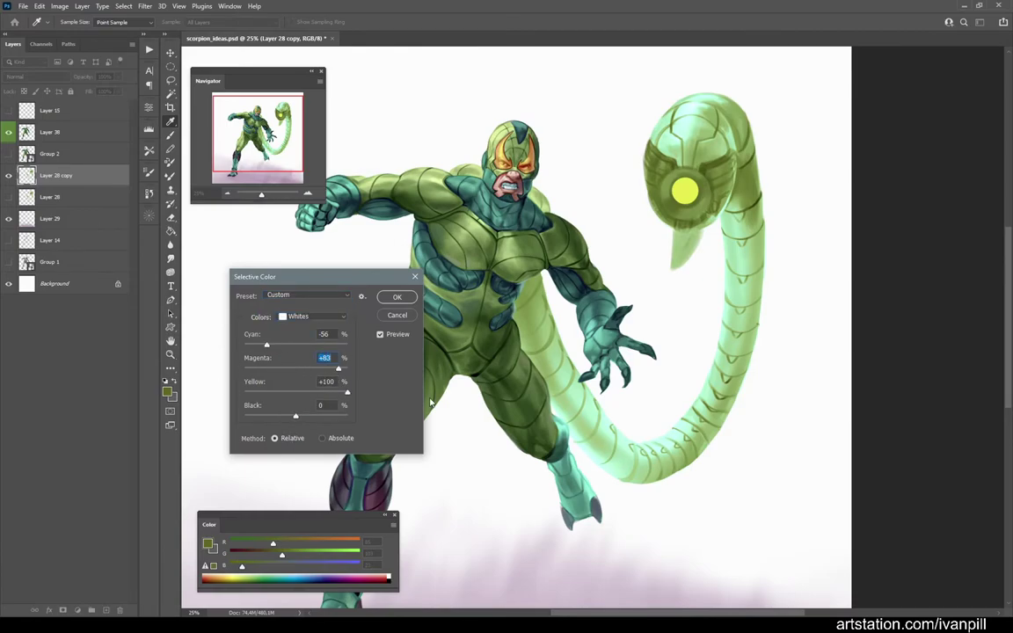
key("Return")
key("ctrl+plus")
key("ctrl+minus")
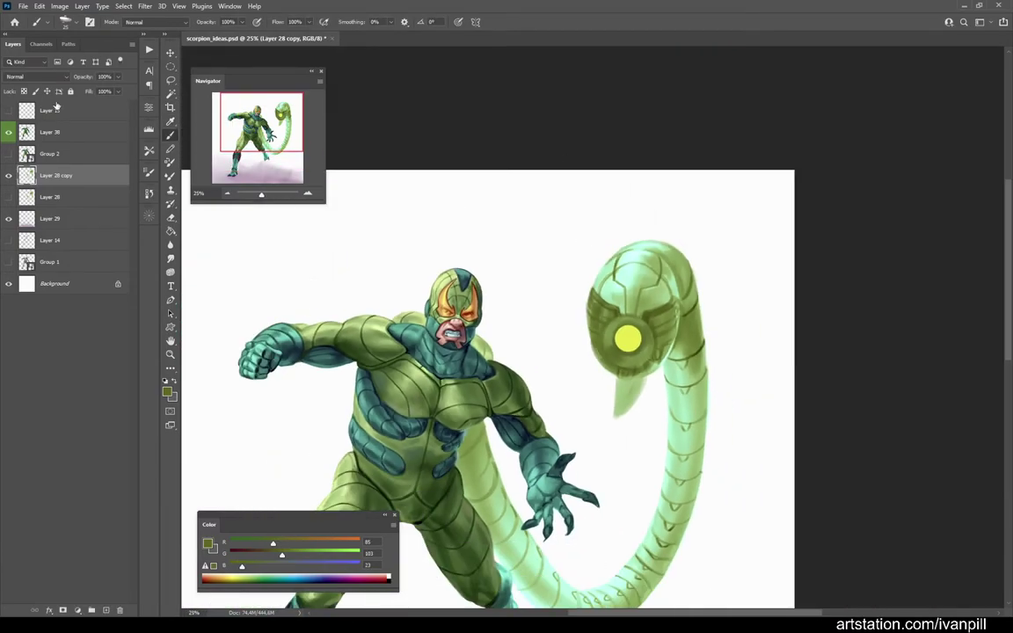
Step: Lock the tail layer's transparent pixels and tint the tail with RGB 218, 247, 23 using a large brush in Color mode
left_click(149, 24)
left_click(129, 284)
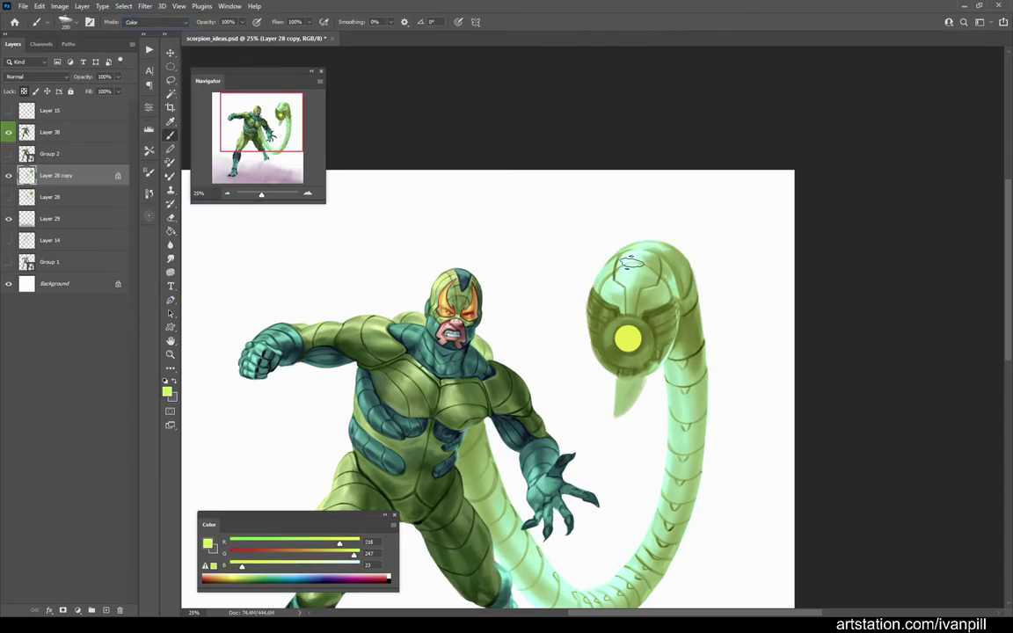
scroll(656, 479, "down", 2)
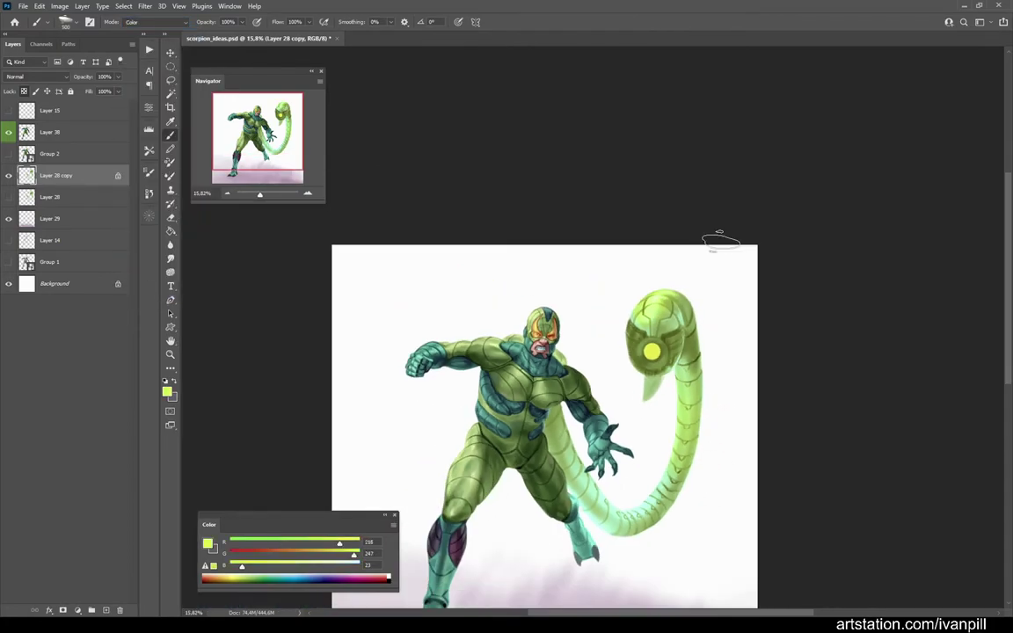
Step: Flip the canvas and darken the tail behind the hip with a soft Normal-mode brush in RGB 32, 68, 22
key("h")
scroll(650, 262, "up", 3)
scroll(618, 426, "up", 2)
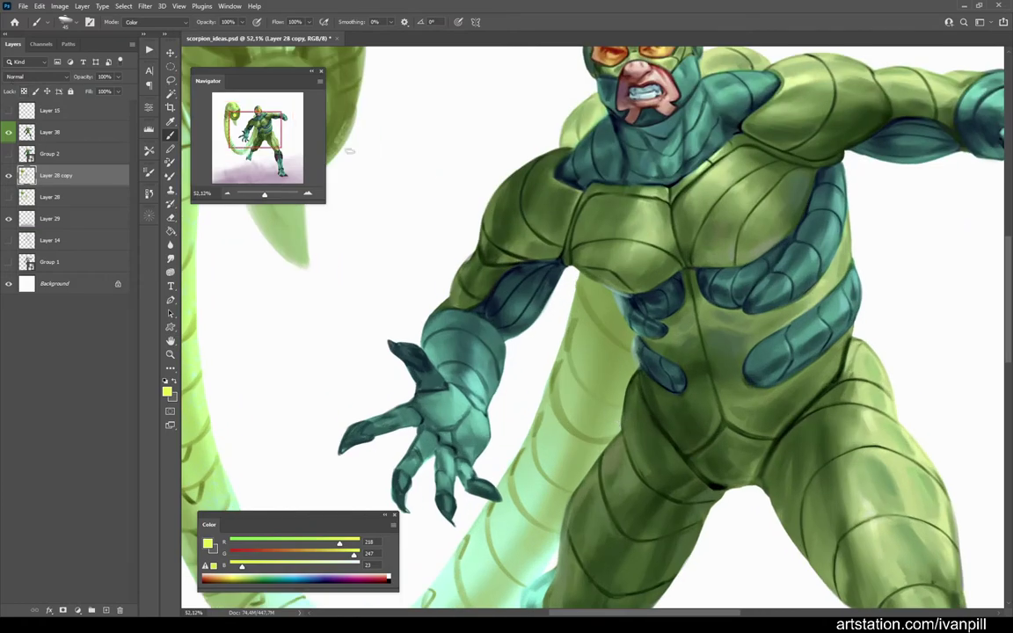
left_click(618, 426, "alt")
key("F5")
key("F5")
left_click(158, 21)
left_click(149, 28)
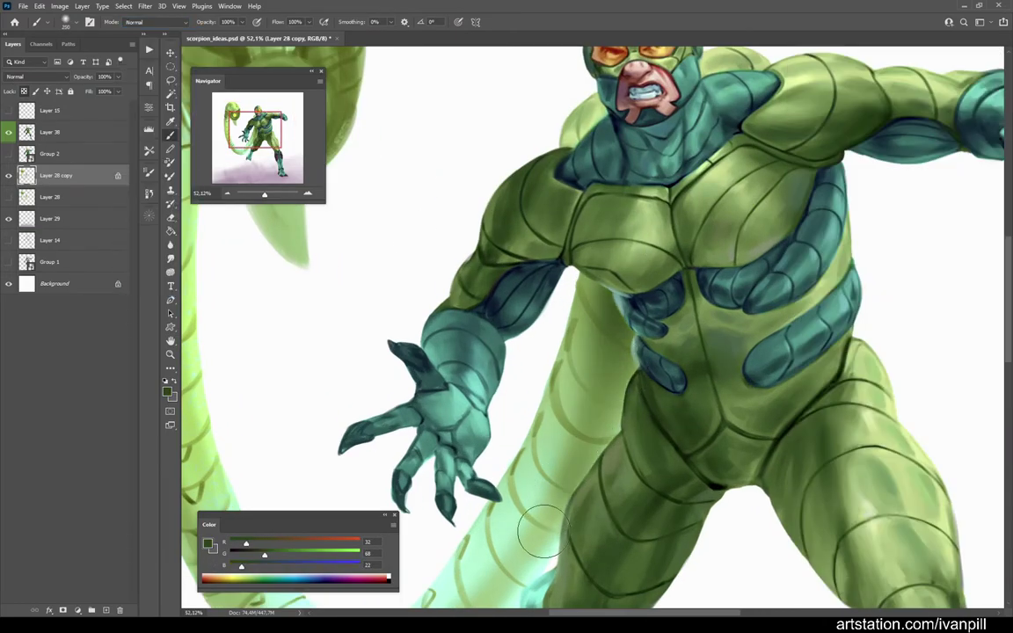
scroll(563, 440, "down", 3)
scroll(672, 254, "up", 1)
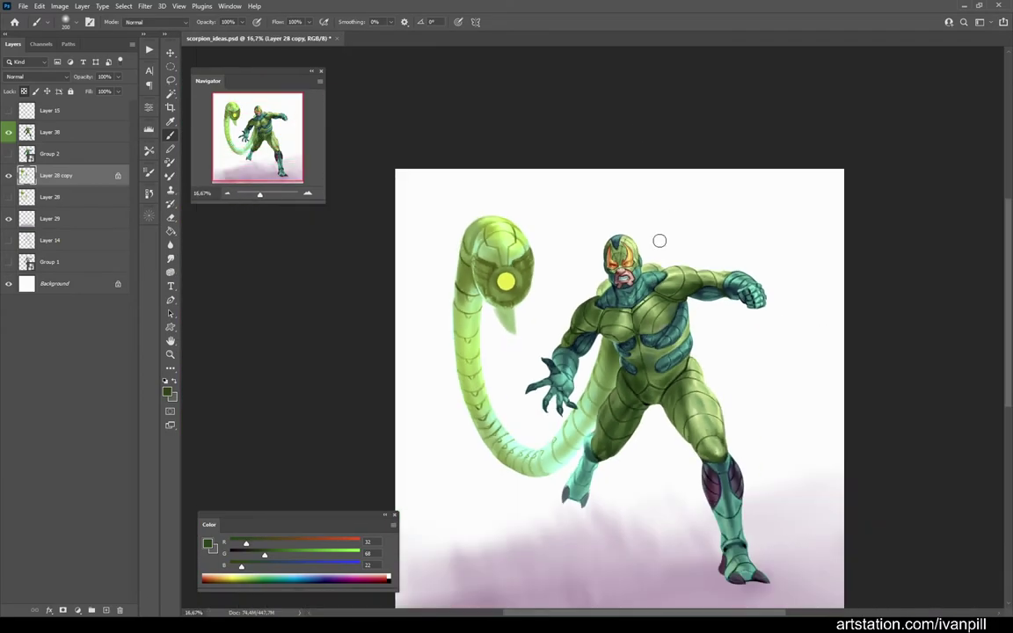
Step: Paint yellow reflected light onto the ring around the tail head's eye, using the eye's colour of RGB 234, 235, 26
scroll(627, 342, "up", 2)
scroll(627, 342, "up", 1)
left_click(618, 343, "alt")
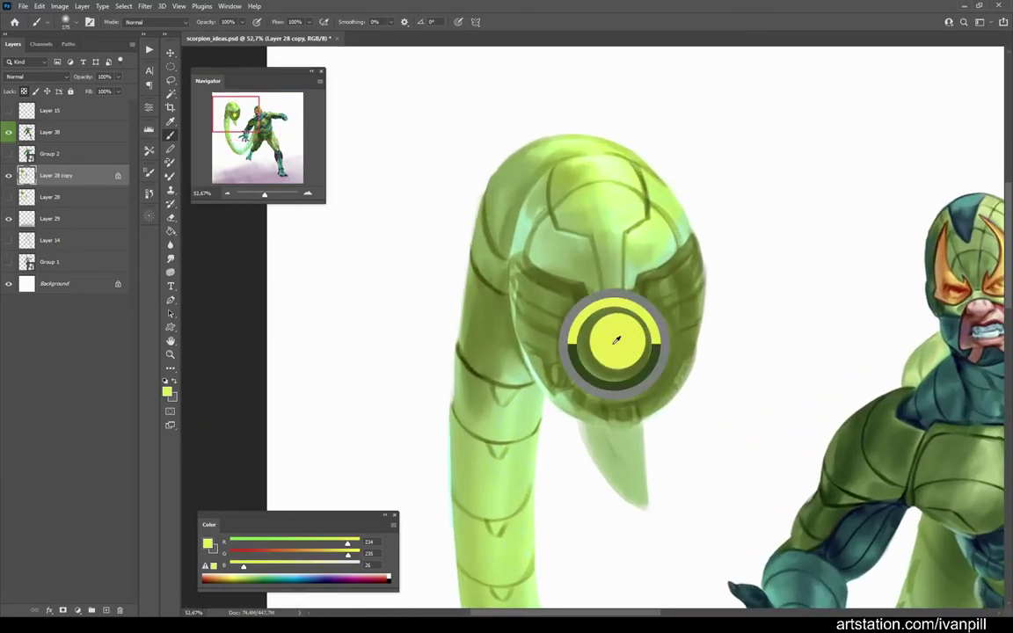
key("F5")
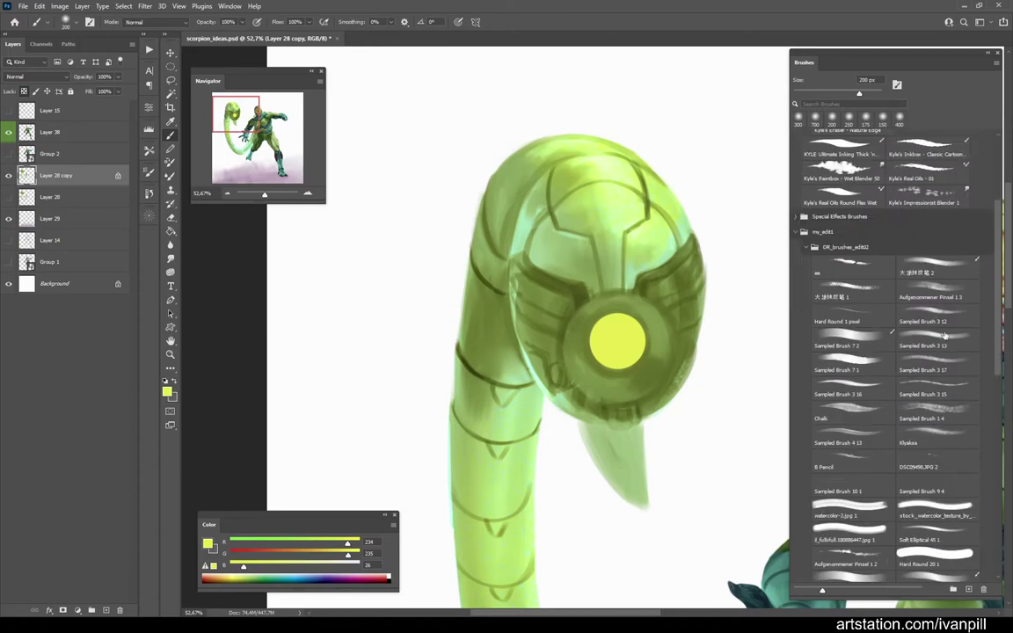
key("F5")
left_click_drag(526, 308, 552, 356)
left_click(656, 353, "alt")
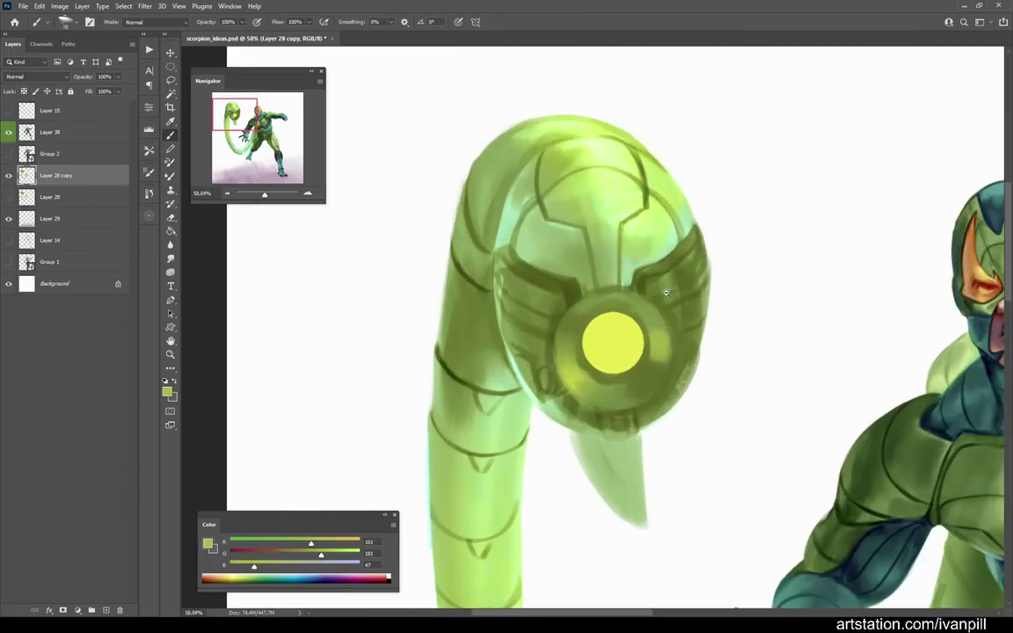
scroll(659, 338, "up", 2)
left_click(670, 355, "alt")
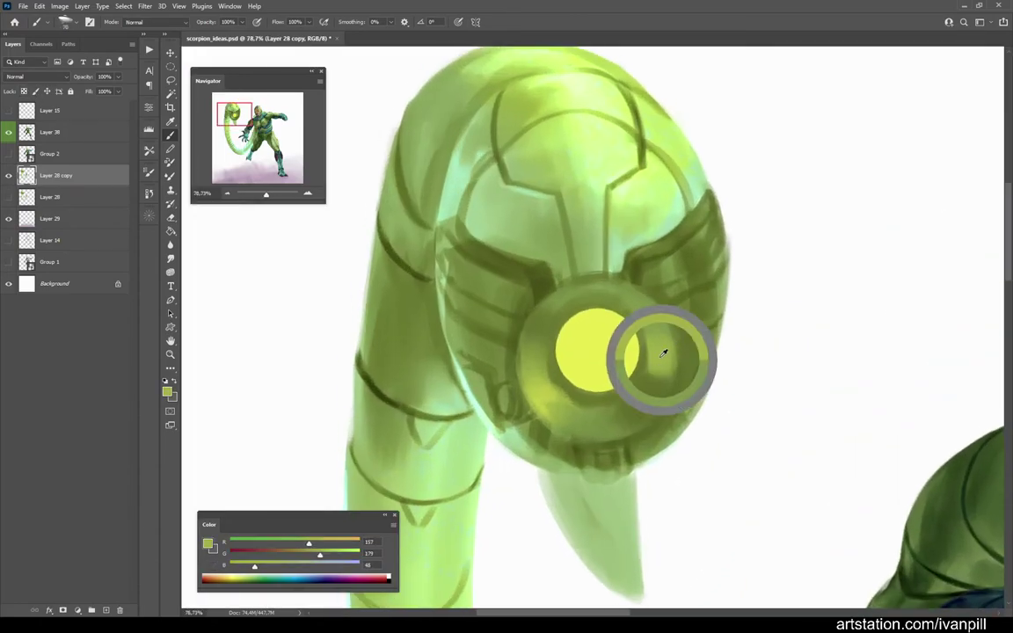
Step: Erase the tail's stinger down to a narrow curved hook and flip the canvas back to its normal orientation
scroll(615, 307, "down", 5)
scroll(655, 352, "up", 3)
key("e")
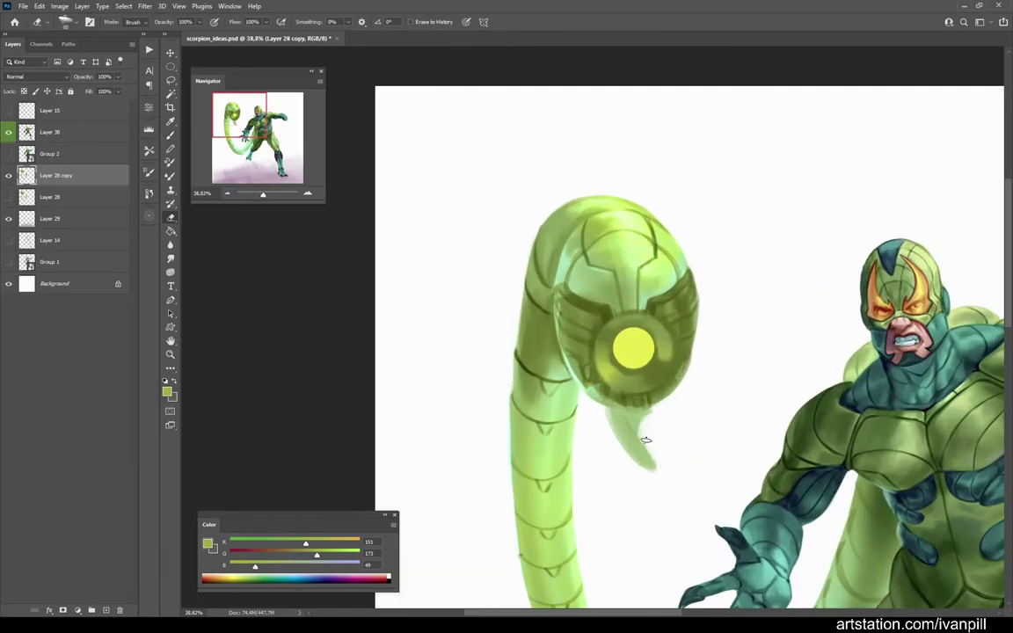
scroll(631, 466, "down", 4)
key("h")
scroll(791, 413, "up", 5)
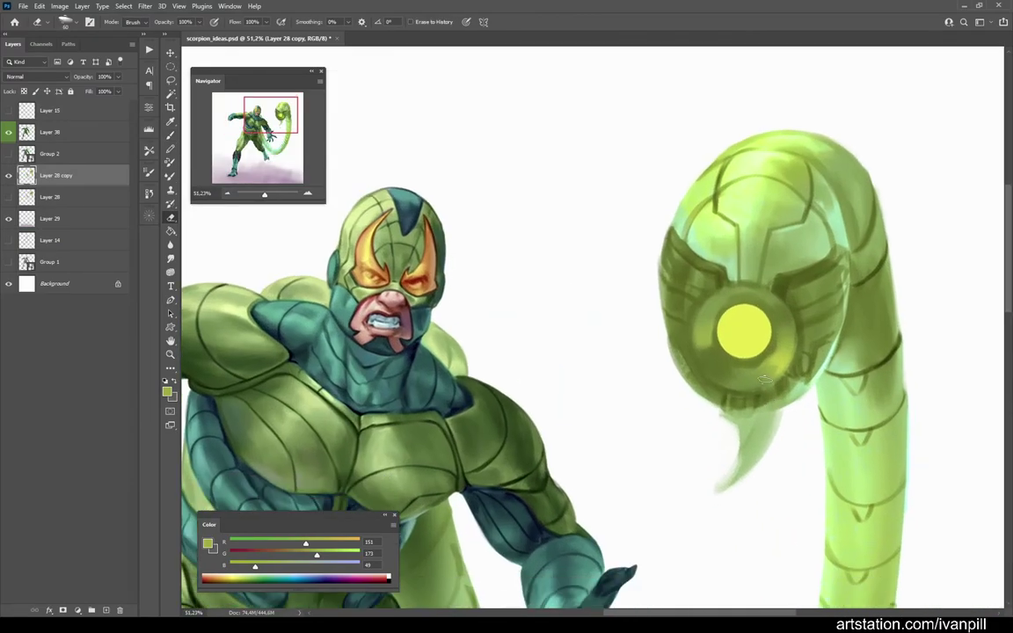
Step: Repaint the curved stinger's edges with light green of RGB 150, 194, 123
key("b")
left_click(762, 427, "alt")
left_click(758, 448, "alt")
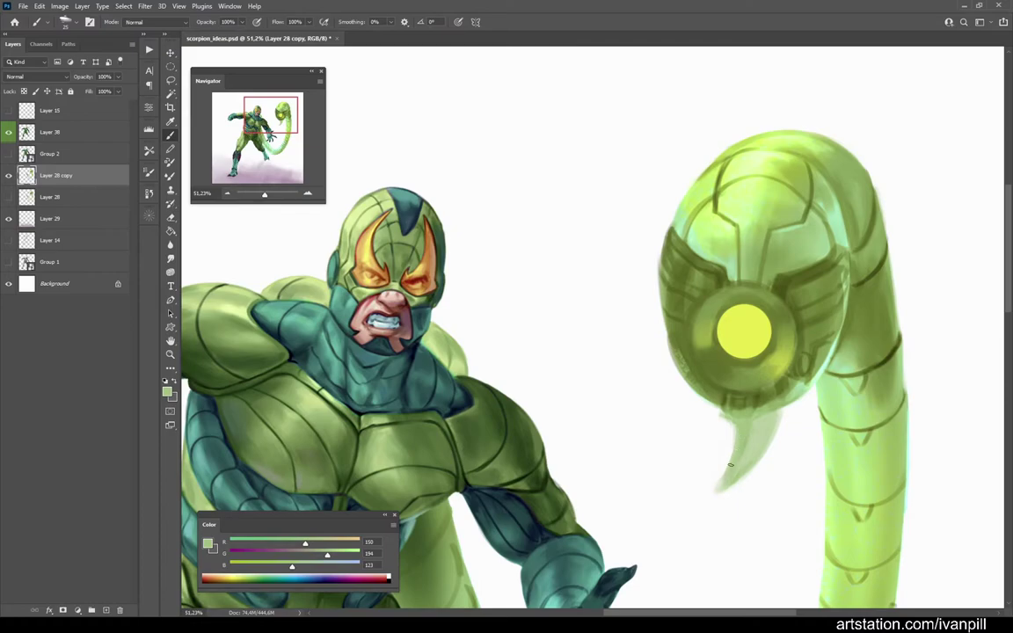
Step: Darken the lower outer rim of the tail head beside the eye with dark brown of RGB 45, 41, 33
scroll(759, 439, "down", 4)
scroll(759, 395, "up", 4)
left_click(676, 476, "alt")
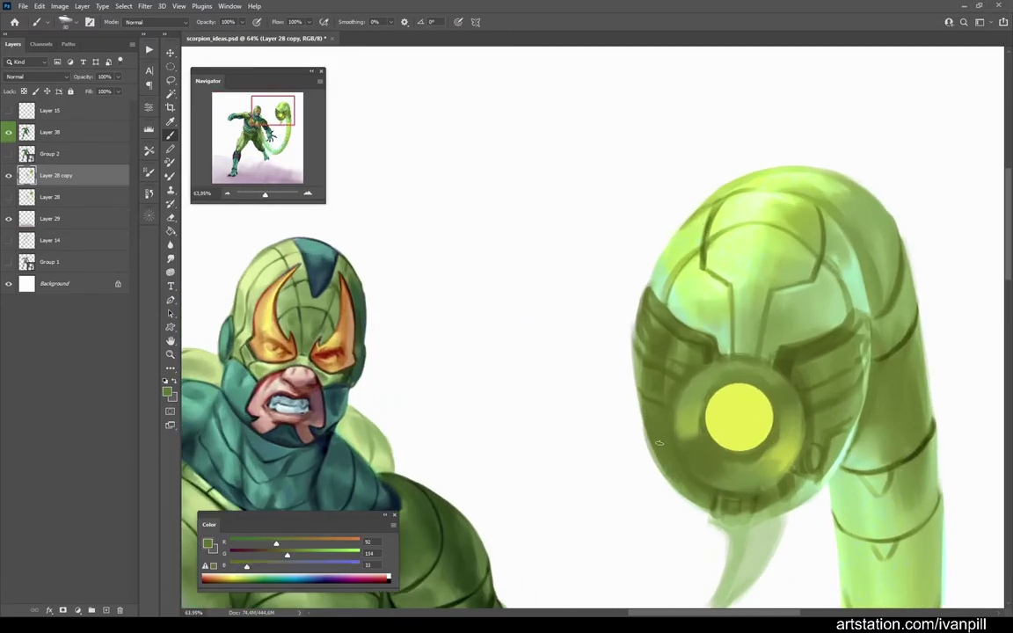
scroll(670, 474, "down", 4)
scroll(734, 380, "up", 4)
scroll(640, 340, "down", 4)
left_click(631, 317, "alt")
scroll(651, 334, "up", 4)
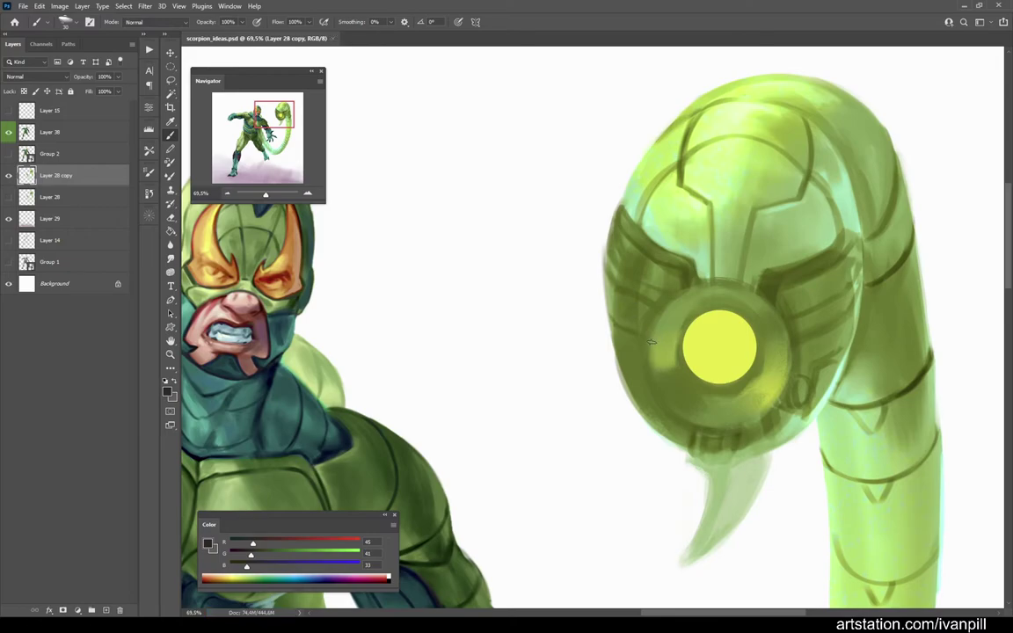
scroll(672, 374, "up", 3)
left_click(567, 347, "alt")
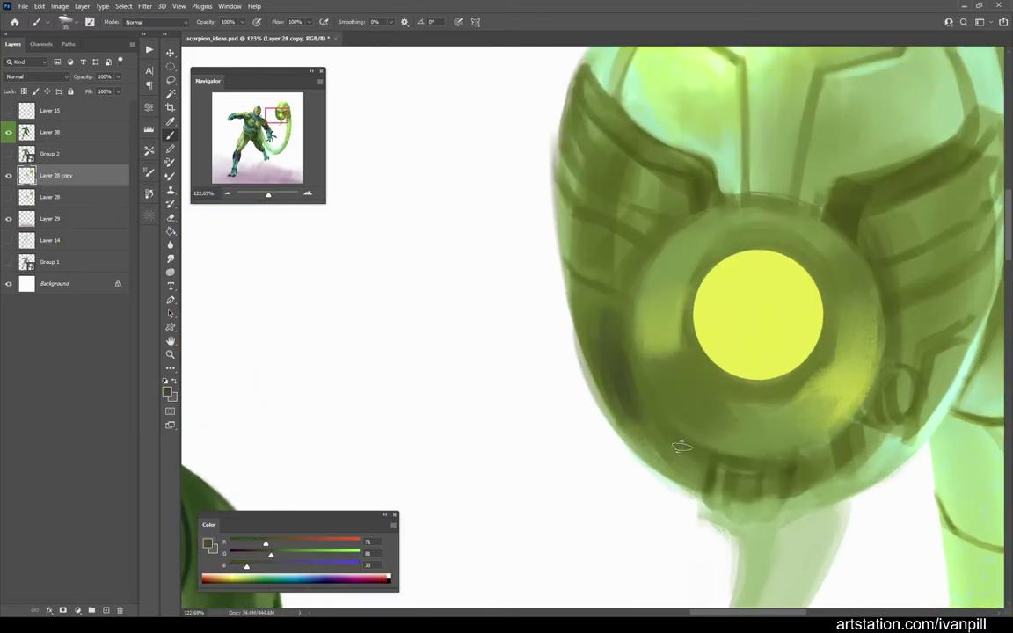
Step: Cover the small detail at the base of the tail head with a dark maroon patch
left_click(685, 419, "alt")
scroll(650, 378, "down", 4)
scroll(666, 432, "up", 4)
left_click_drag(708, 453, 756, 463)
scroll(756, 463, "down", 4)
scroll(686, 391, "up", 4)
left_click(777, 428, "alt")
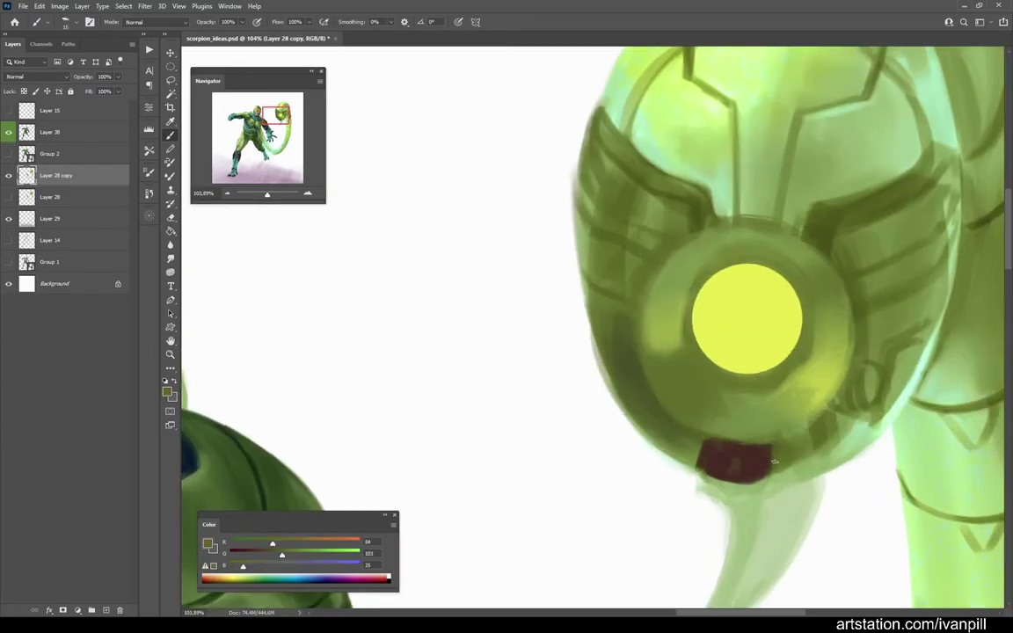
Step: Repaint the two angled brow ridges above the tail head's eye in dark brown
scroll(777, 428, "down", 4)
scroll(777, 428, "up", 3)
scroll(777, 428, "down", 4)
left_click(796, 369, "alt")
scroll(802, 351, "up", 4)
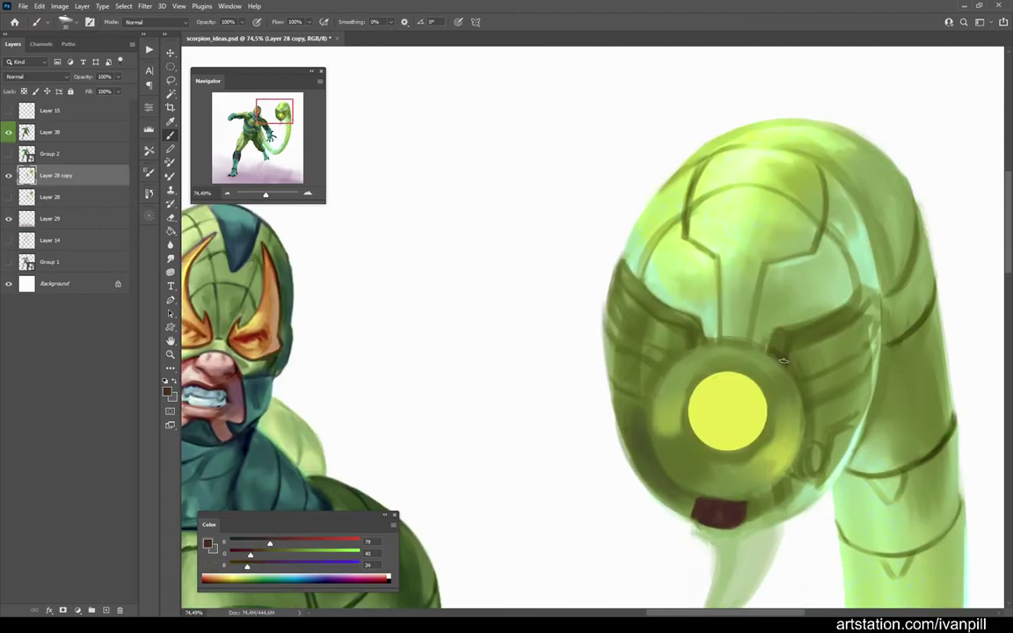
left_click(689, 334, "alt")
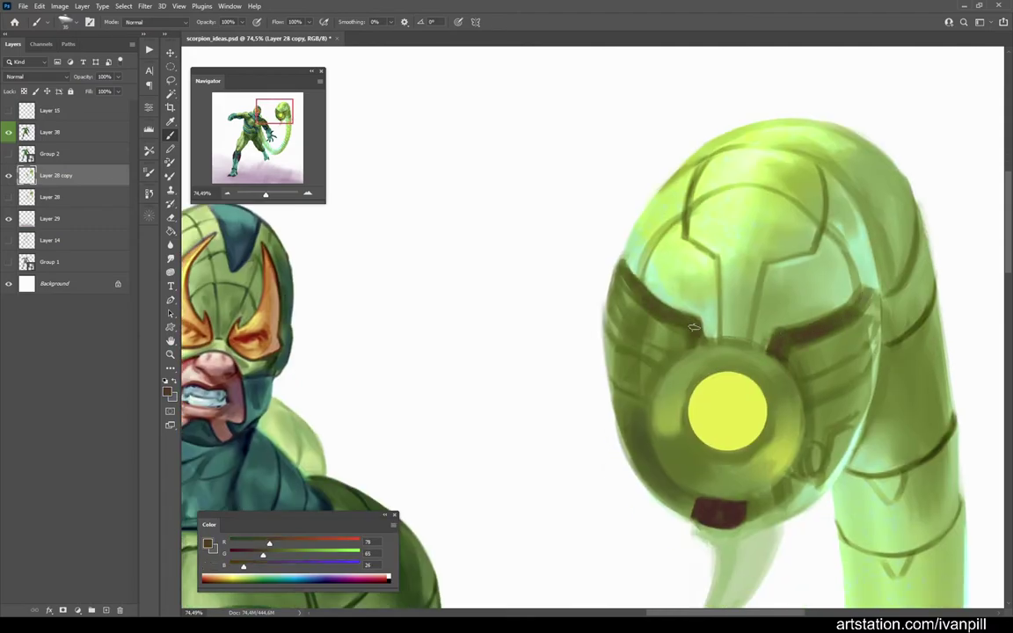
Step: Tint the tail head's side panels purple using the shin armour's RGB 57, 27, 45 and a different brush blend mode
scroll(716, 290, "down", 4)
scroll(717, 309, "up", 5)
scroll(718, 310, "down", 3)
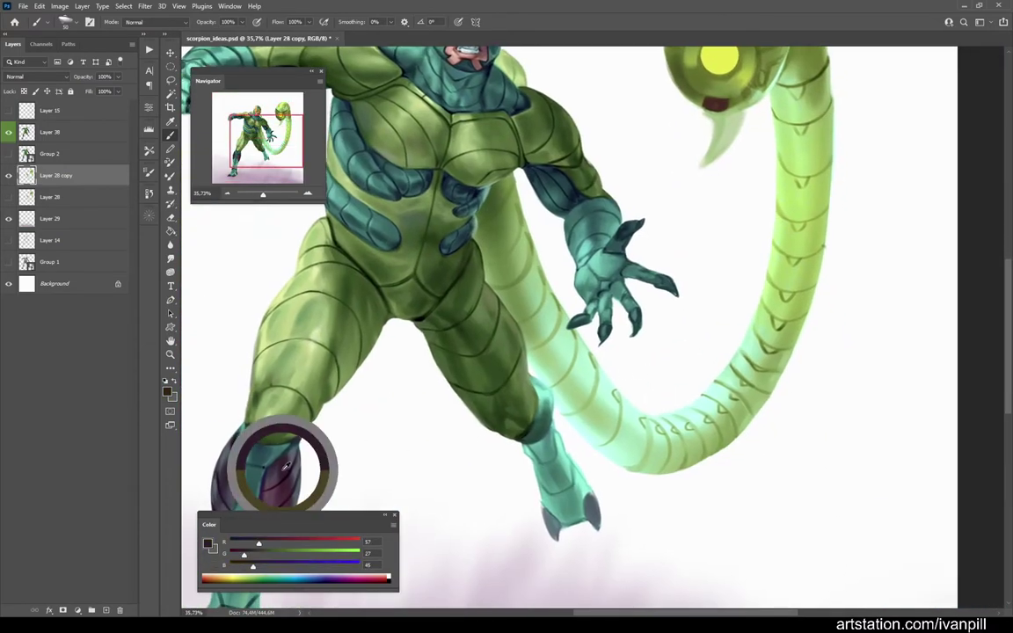
scroll(558, 314, "up", 3)
left_click(558, 314, "alt")
left_click(133, 21)
left_click(154, 280)
left_click_drag(545, 304, 539, 286)
scroll(644, 323, "down", 4)
scroll(689, 296, "up", 5)
scroll(610, 316, "down", 3)
scroll(610, 317, "up", 5)
Step: Return the brush to Normal mode and touch up the side panels with greyed purple of RGB 129, 107, 135
left_click(133, 21)
left_click(141, 31)
left_click(508, 435, "alt")
left_click(504, 374, "alt")
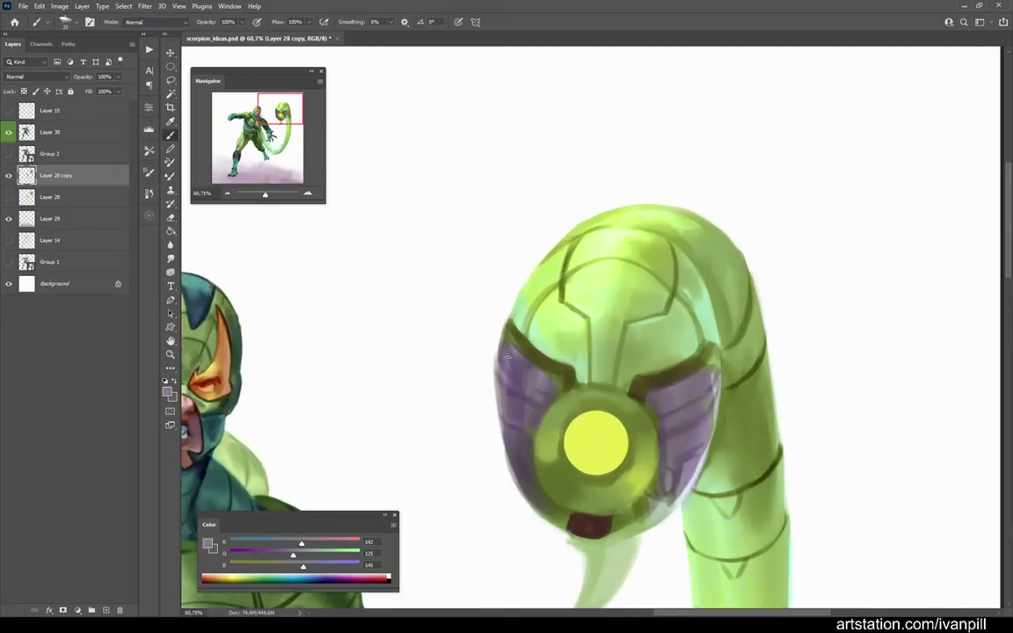
left_click(497, 373, "alt")
left_click(519, 378, "alt")
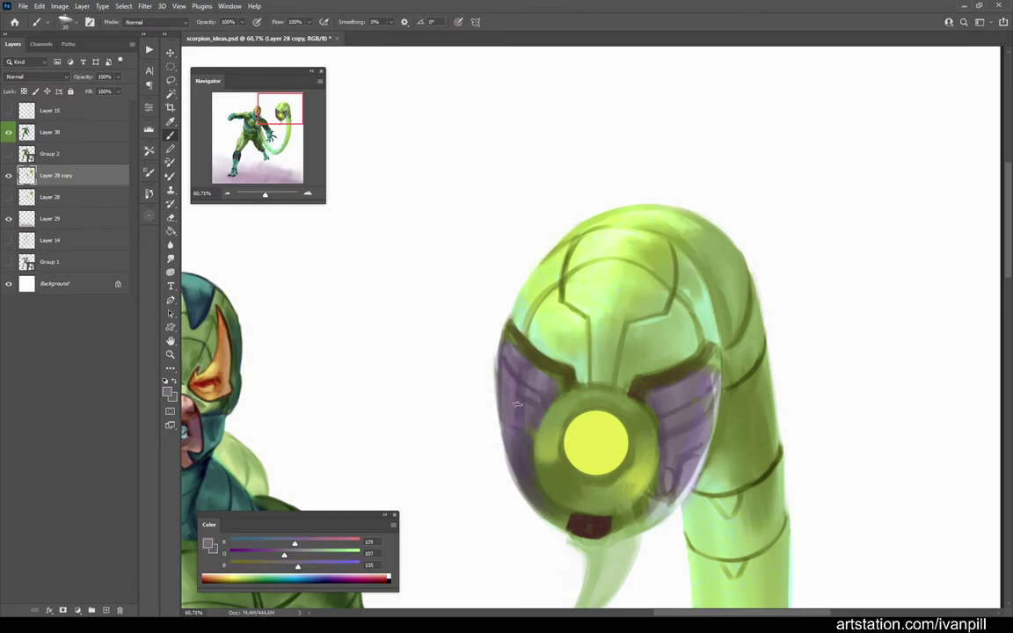
Step: Paint the rim beneath the tail head's eye dark purple, covering the maroon patch and joining the side panels
key("o")
scroll(493, 395, "down", 5)
scroll(527, 404, "up", 4)
scroll(547, 409, "down", 2)
scroll(580, 395, "up", 6)
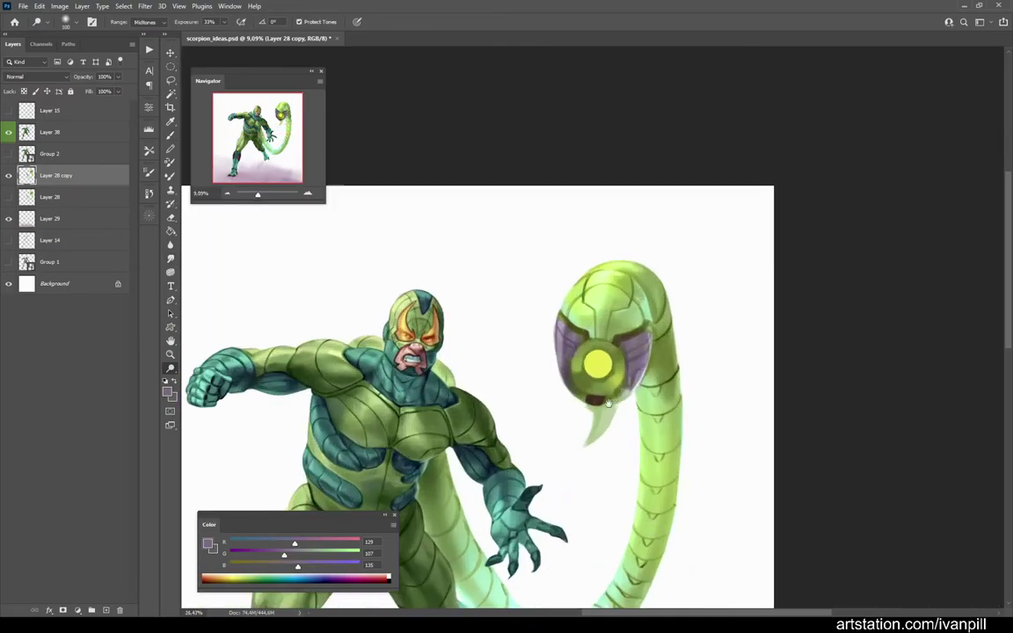
key("b")
left_click(595, 387, "alt")
mouse_move(536, 352)
left_mouse_down()
mouse_move(597, 320)
mouse_move(616, 282)
left_mouse_up()
scroll(633, 334, "down", 4)
scroll(644, 327, "up", 3)
scroll(644, 327, "up", 3)
scroll(633, 334, "down", 1)
scroll(626, 342, "up", 2)
mouse_move(586, 357)
left_mouse_down()
mouse_move(678, 357)
mouse_move(728, 328)
mouse_move(651, 299)
left_mouse_up()
scroll(667, 239, "down", 5)
scroll(687, 236, "up", 5)
Step: Brush darker green shading over the top and centre of the tail head's dome
left_click_drag(775, 186, 668, 295)
left_click_drag(615, 220, 580, 281)
mouse_move(677, 150)
left_mouse_down()
mouse_move(655, 237)
mouse_move(668, 149)
left_mouse_up()
mouse_move(580, 273)
left_mouse_down()
mouse_move(677, 149)
mouse_move(725, 123)
left_mouse_up()
mouse_move(633, 140)
left_mouse_down()
mouse_move(730, 114)
mouse_move(607, 180)
left_mouse_up()
mouse_move(730, 97)
left_mouse_down()
mouse_move(681, 128)
mouse_move(694, 189)
mouse_move(641, 233)
left_mouse_up()
scroll(698, 154, "down", 6)
scroll(697, 155, "up", 4)
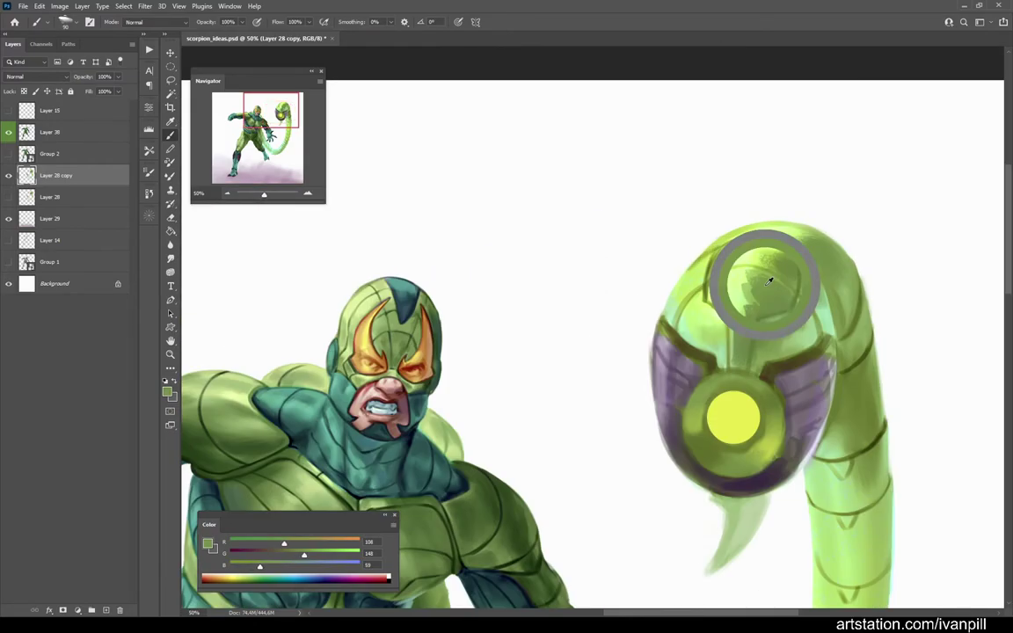
Step: Shade the dome above the brow ridges with green of RGB 106, 145, 62 and sample a lighter green for its edge
left_click(695, 225, "alt")
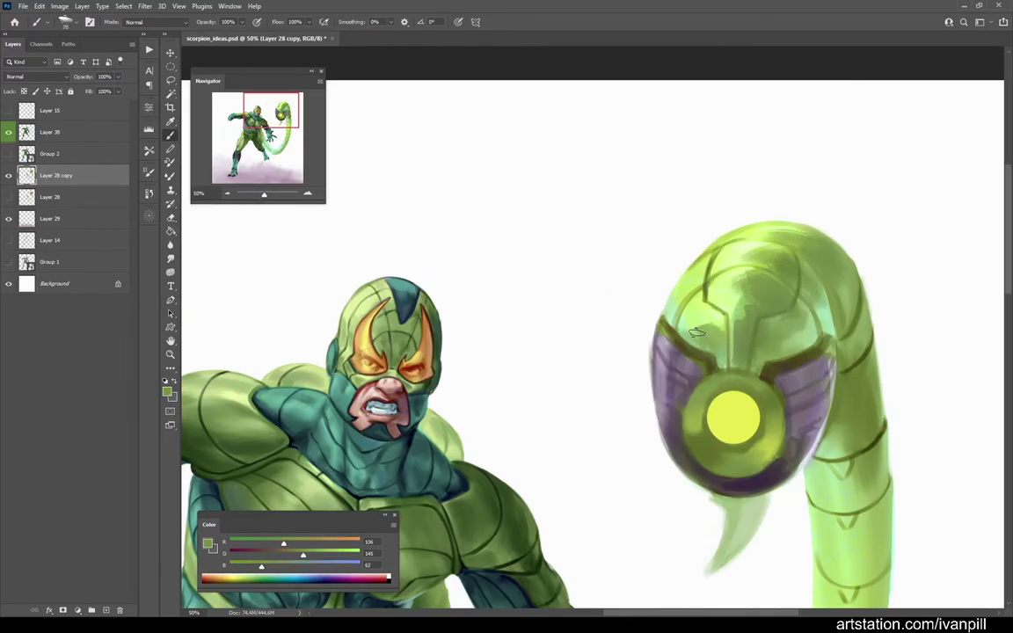
scroll(694, 287, "down", 4)
scroll(695, 288, "up", 4)
left_click(719, 313, "alt")
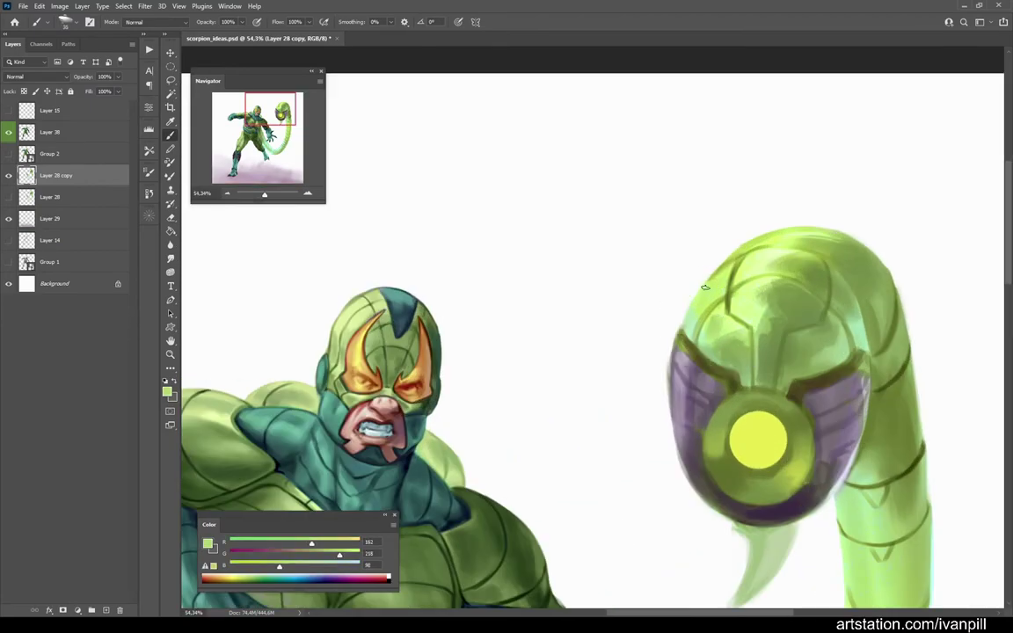
Step: Flip the canvas and fill the triangular notches on the upper tail with dark purple-grey of RGB 65, 47, 64
scroll(688, 255, "down", 5)
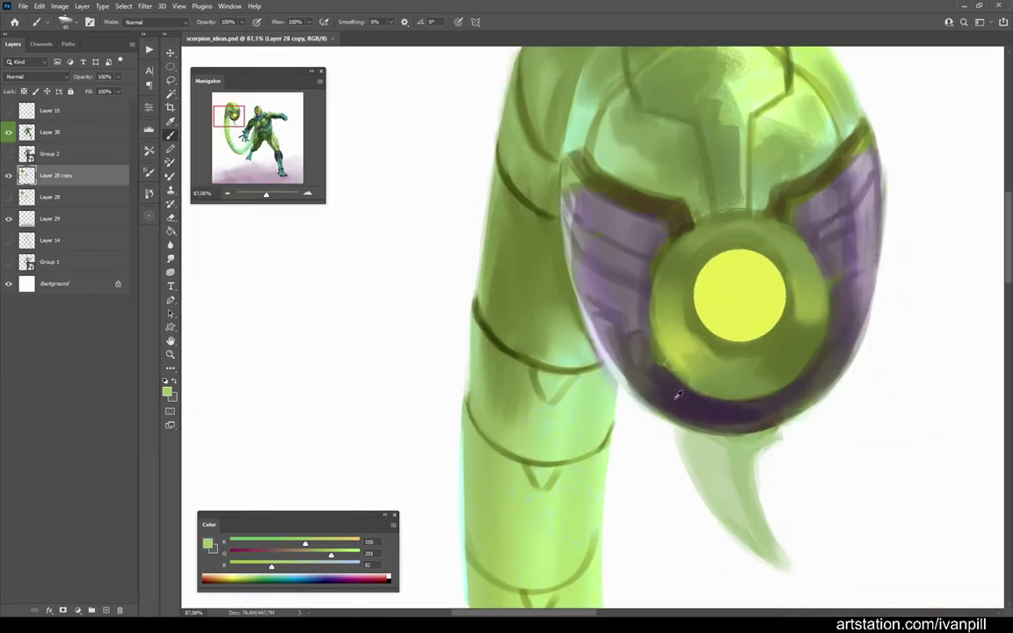
scroll(505, 333, "up", 5)
left_click(489, 343, "alt")
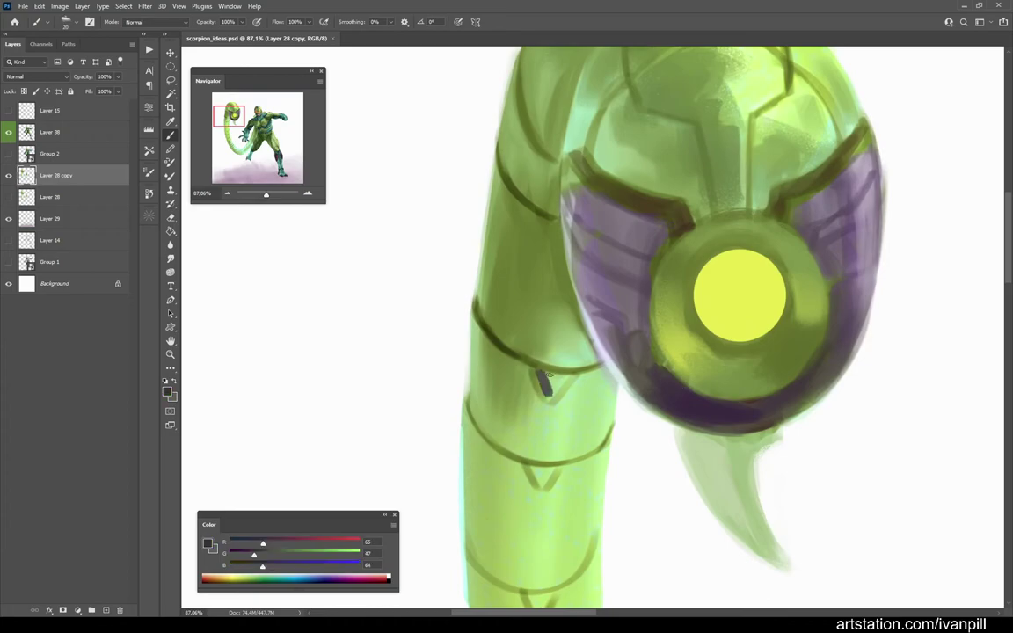
left_click_drag(466, 563, 545, 338)
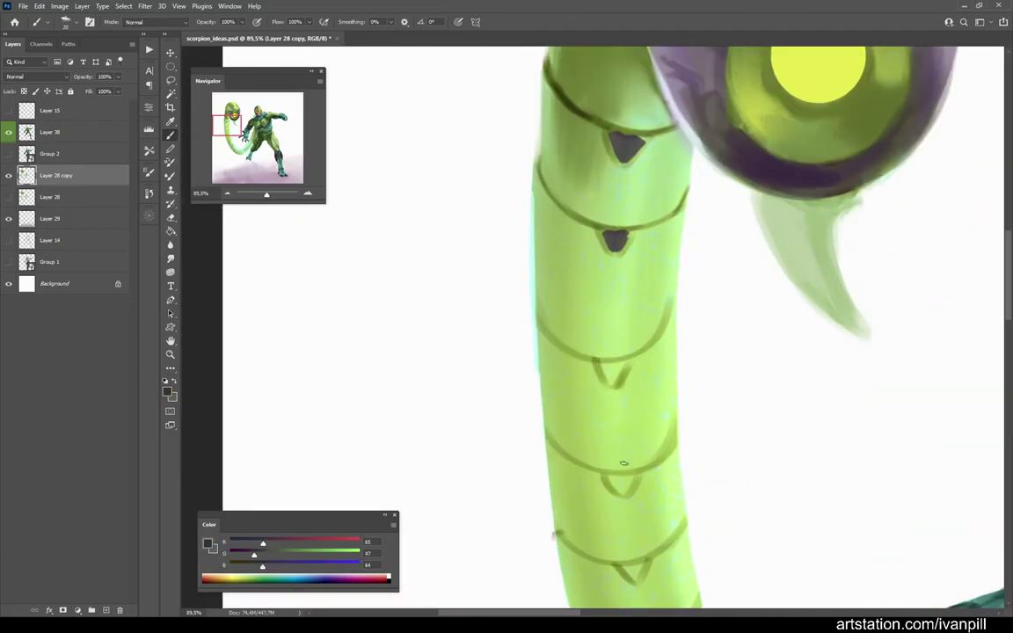
key("F5")
key("period")
key("F5")
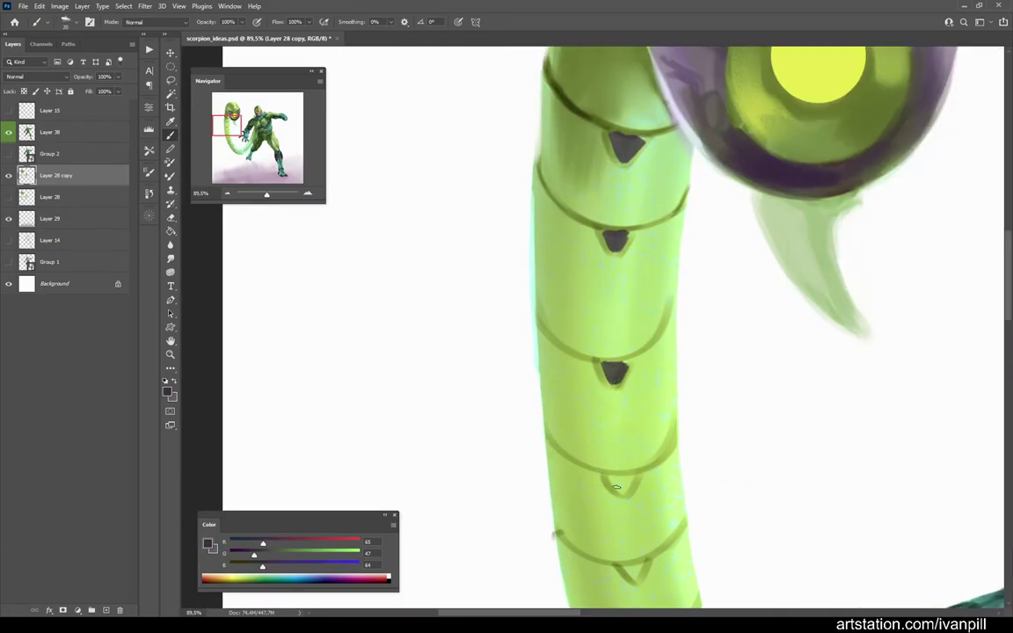
Step: Fill the triangular notches down the middle of the tail with the same dark purple-grey
scroll(709, 447, "down", 4)
scroll(543, 373, "down", 6)
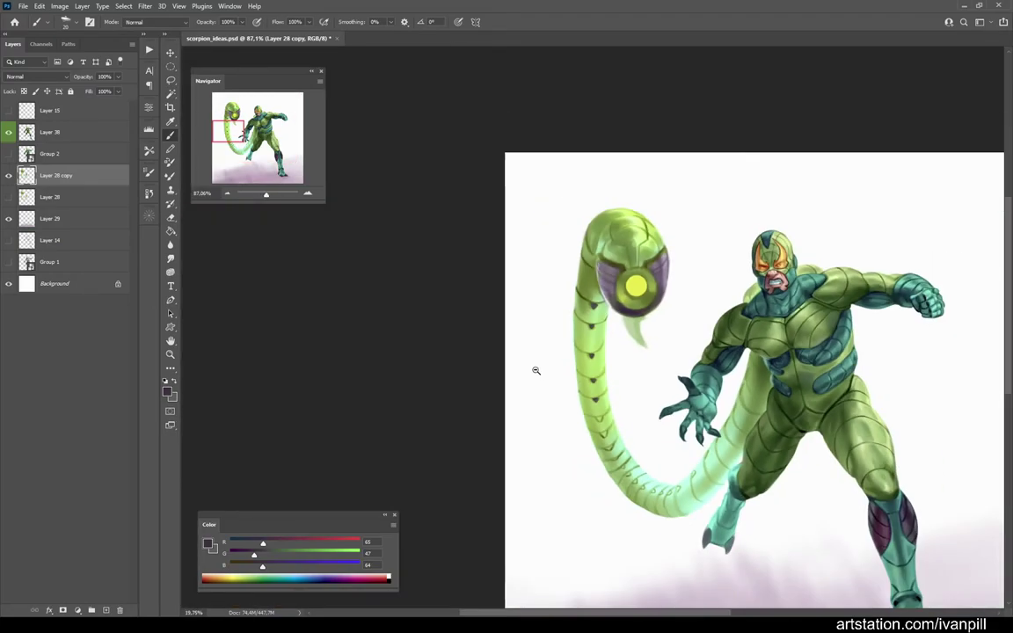
scroll(641, 432, "up", 5)
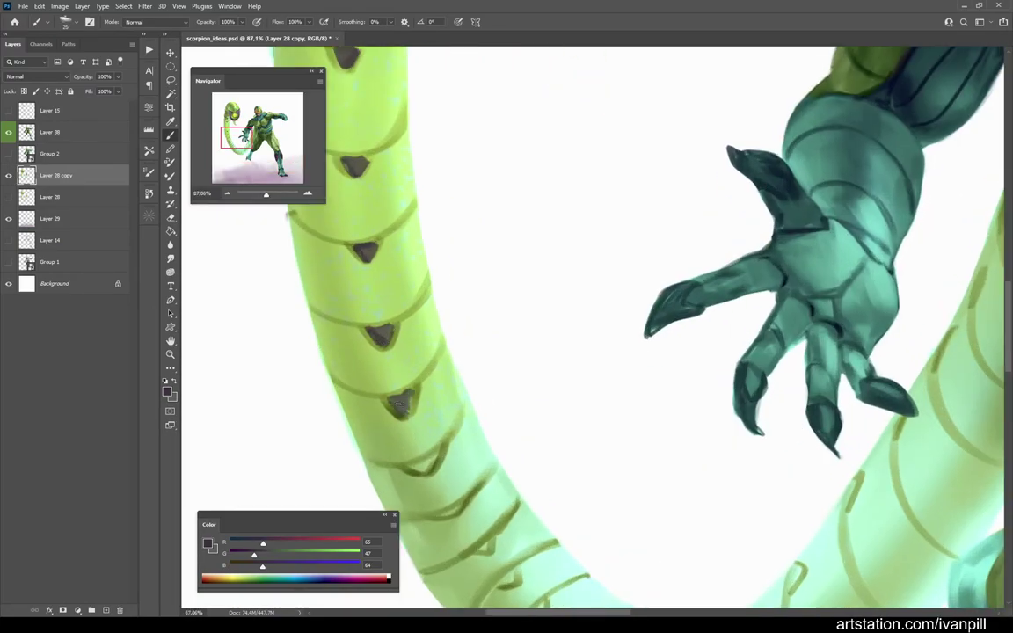
scroll(436, 453, "down", 3)
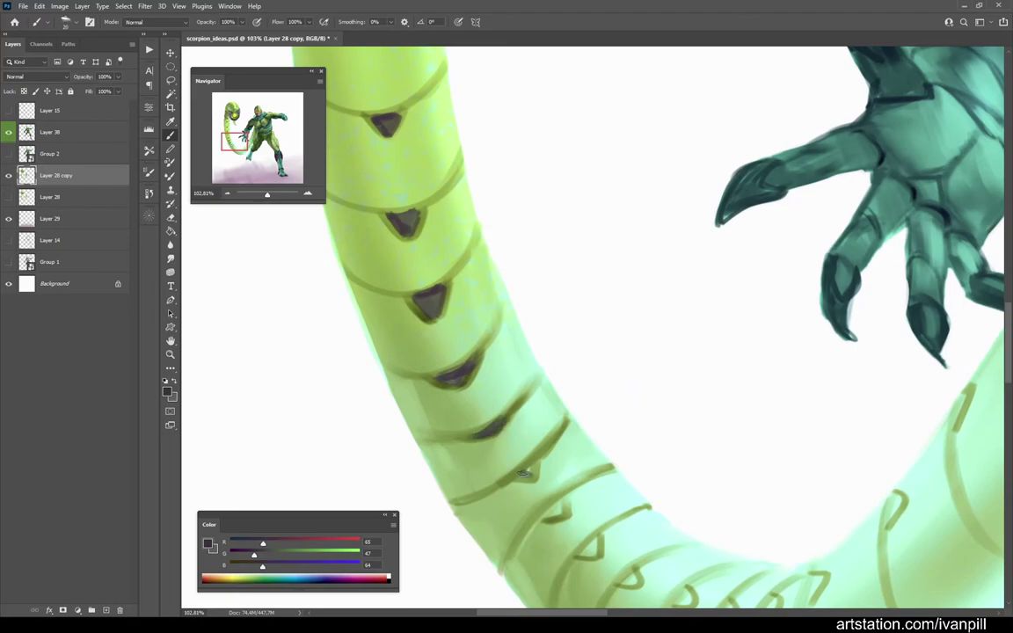
scroll(475, 413, "up", 1)
Step: Fill the remaining notches around the tail's lower bend towards the hip with dark purple-grey
key("ctrl+minus")
key("ctrl+minus")
key("ctrl+minus")
key("ctrl+minus")
key("ctrl+minus")
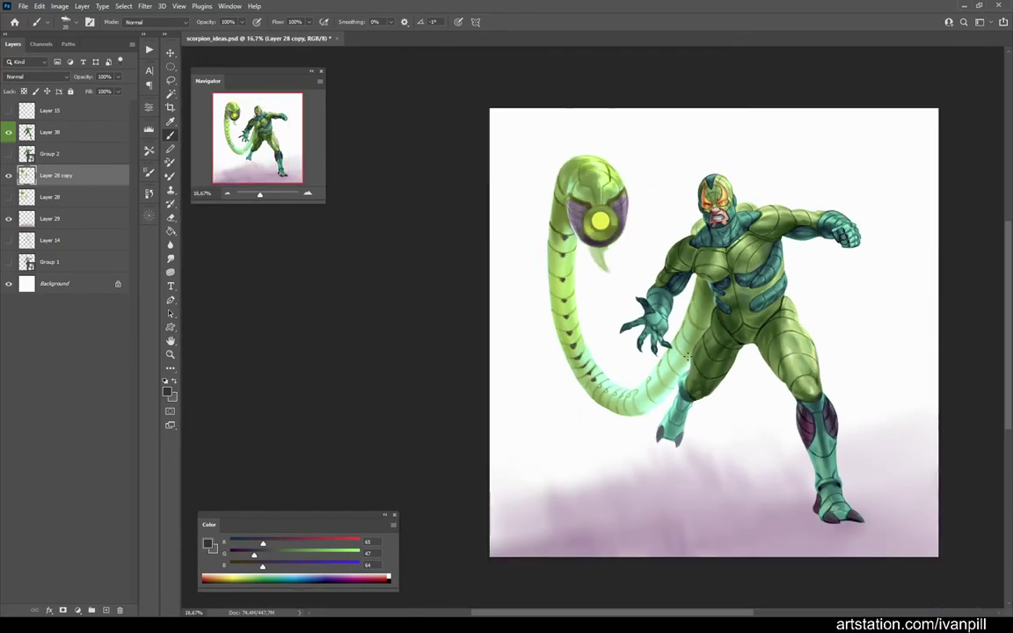
scroll(602, 369, "up", 5)
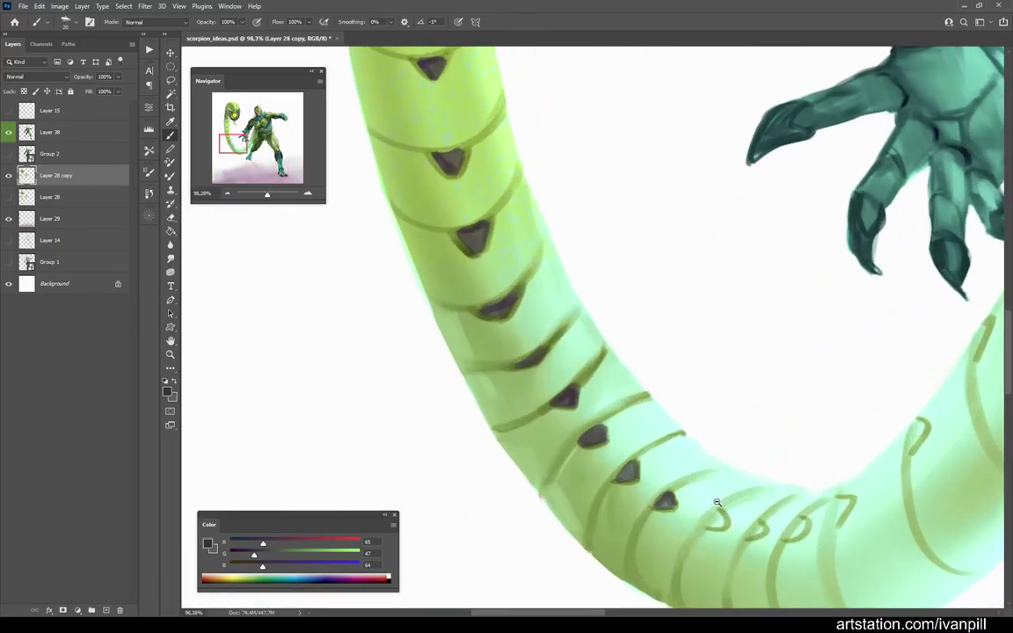
scroll(716, 497, "up", 1)
left_click_drag(764, 281, 761, 365)
Step: Shade the upper tail segments with greens of RGB 128, 170, 68 and 120, 158, 63, and flip the canvas back to normal
scroll(763, 368, "down", 4)
scroll(650, 337, "up", 3)
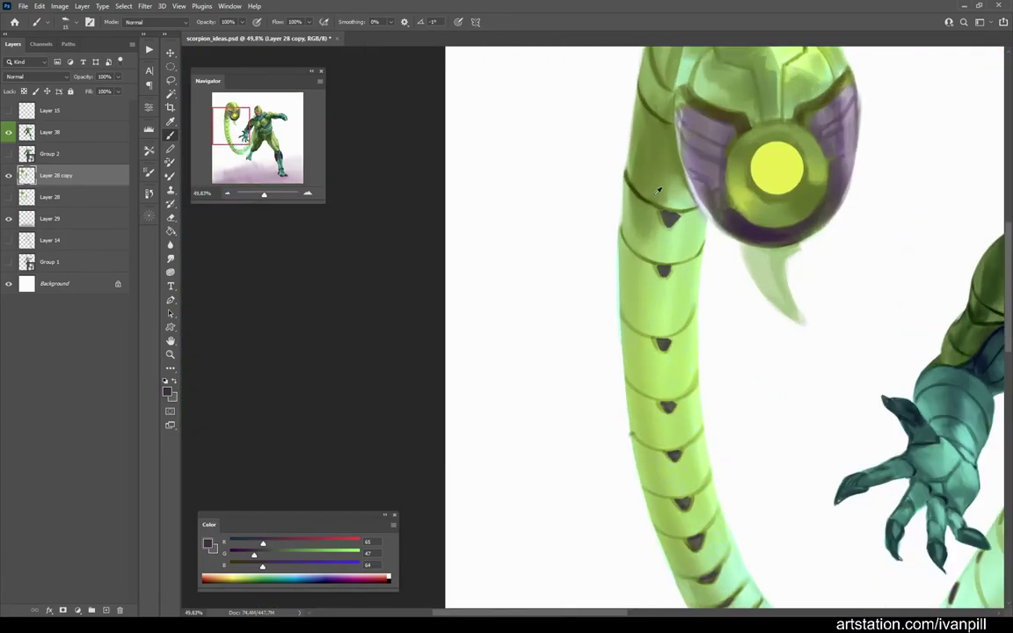
left_click(646, 264, "alt")
left_click(648, 277, "alt")
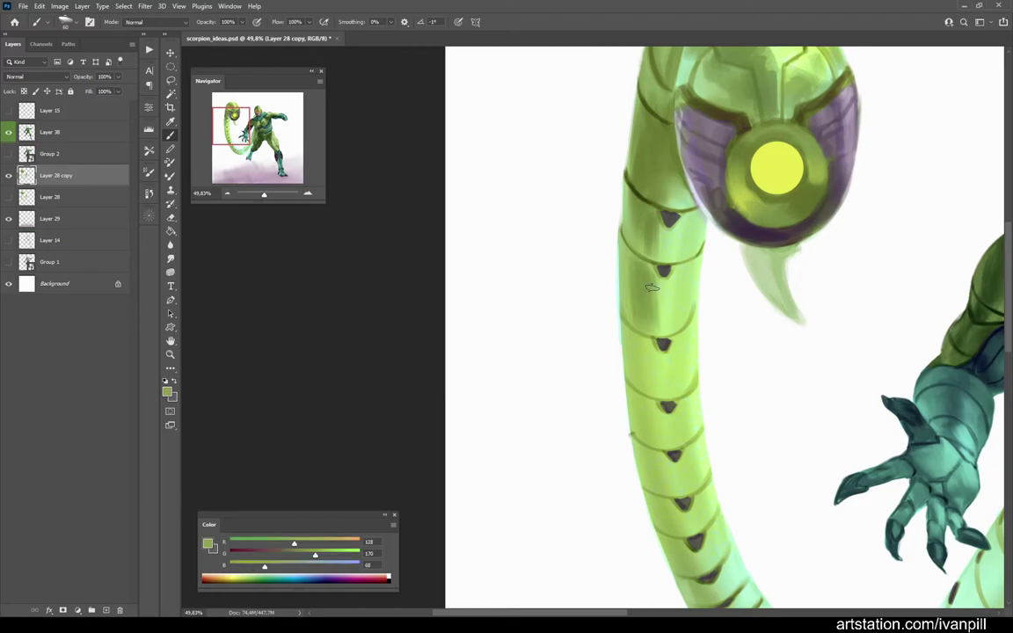
left_click(631, 270, "alt")
scroll(905, 193, "down", 4)
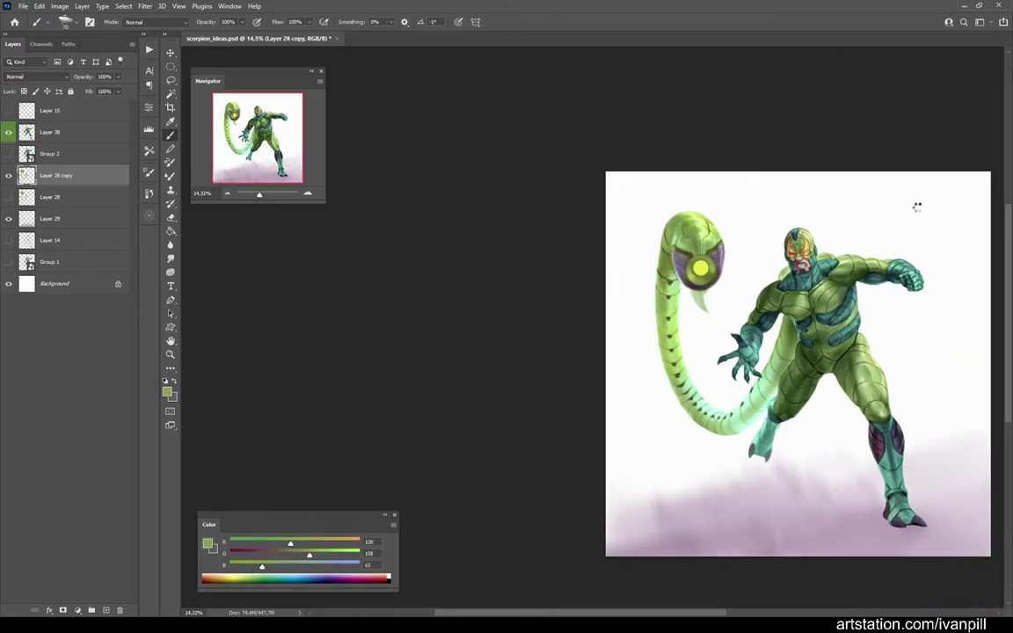
key("ctrl+shift+h")
scroll(802, 260, "up", 1)
scroll(776, 181, "down", 1)
scroll(708, 296, "up", 2)
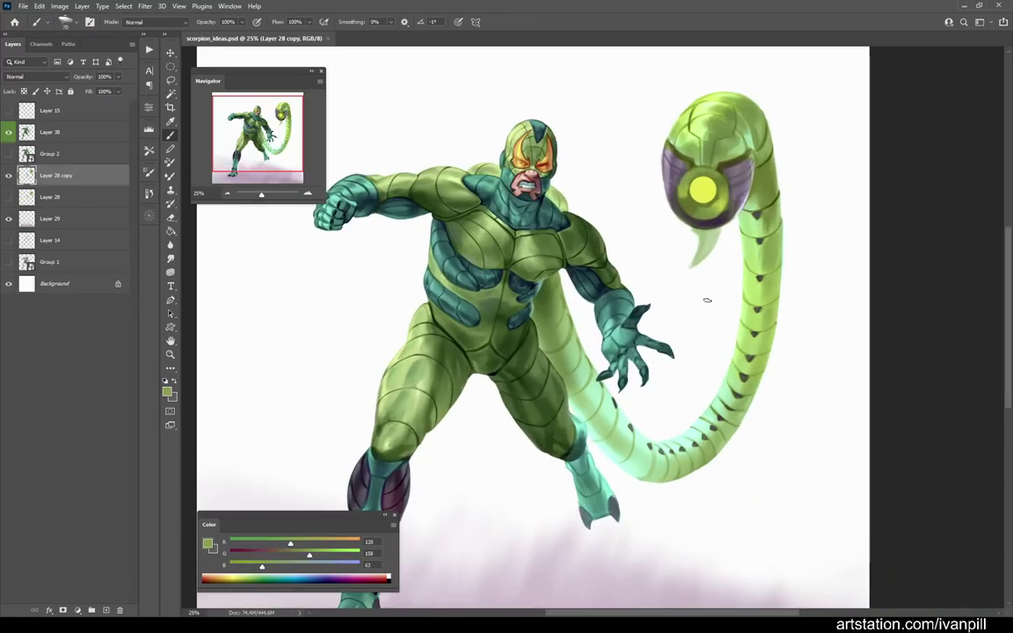
Step: Blend the tail segments behind the head with light green of RGB 145, 199, 124 and mid green of RGB 124, 166, 95
scroll(727, 287, "up", 2)
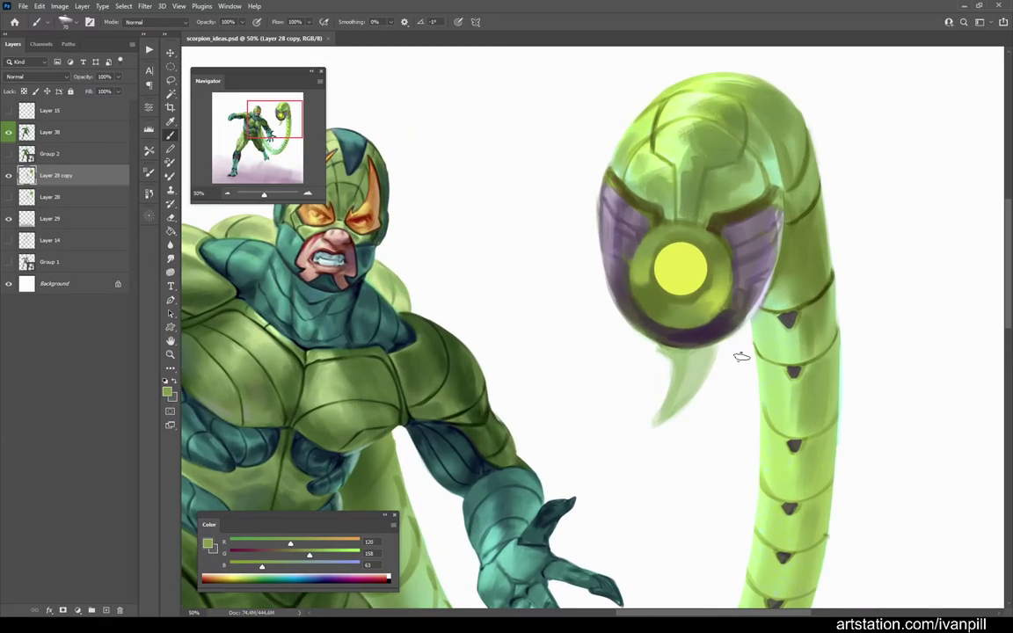
scroll(741, 356, "down", 1)
scroll(756, 334, "up", 3)
left_click(780, 296, "alt")
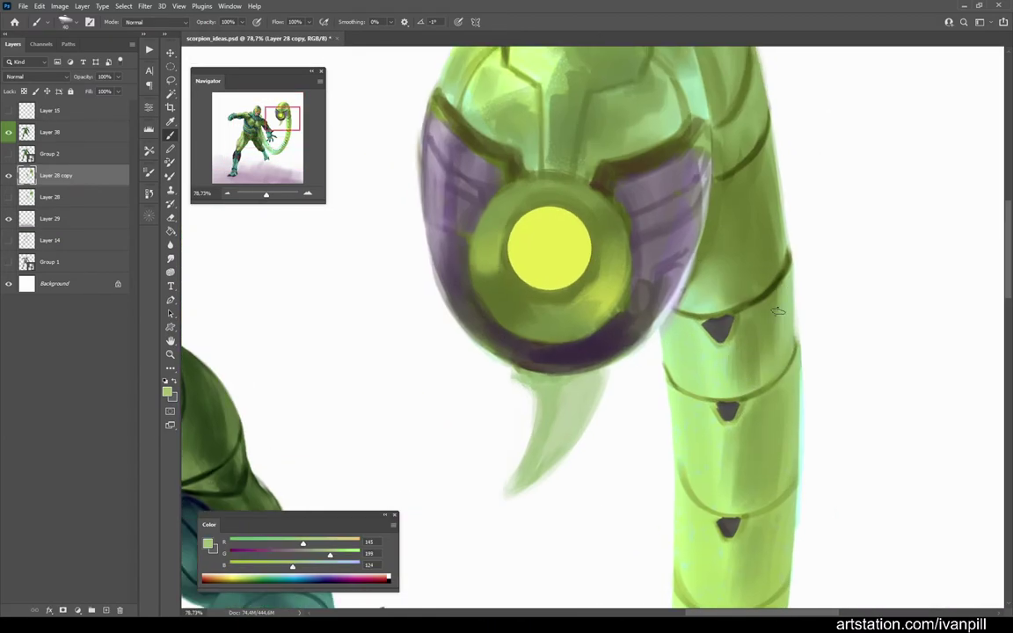
left_click(692, 189, "alt")
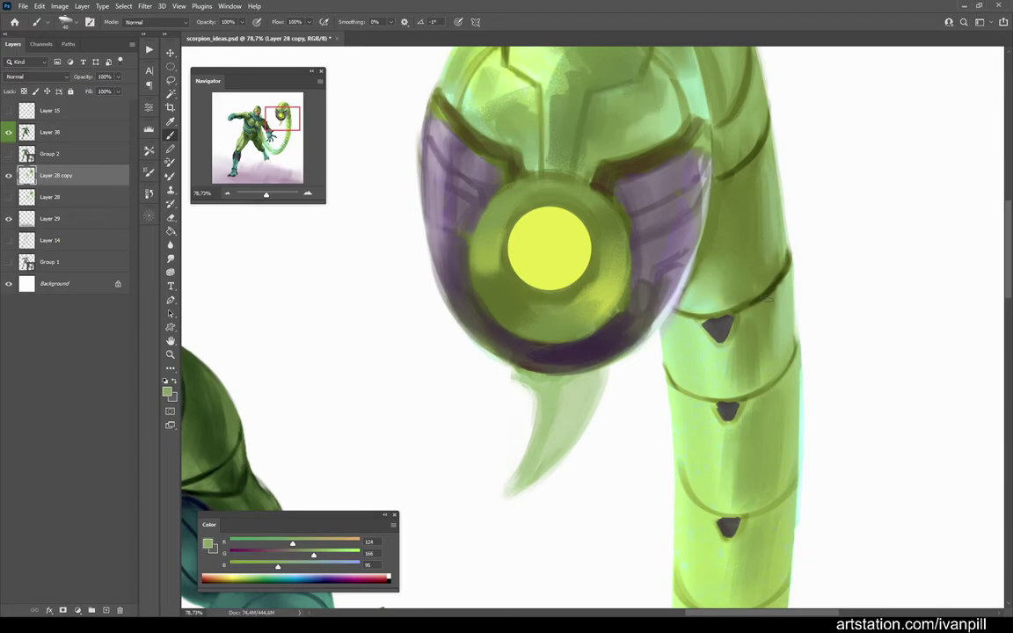
scroll(817, 292, "down", 4)
scroll(816, 292, "down", 2)
scroll(756, 343, "up", 2)
scroll(752, 332, "down", 1)
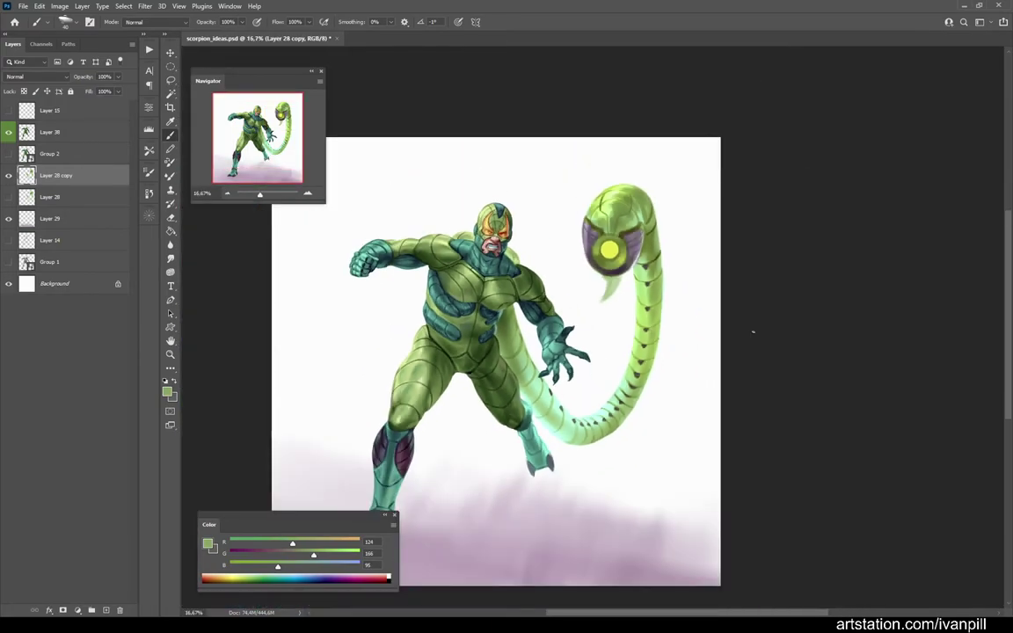
Step: Redraw the angled groove lines on both purple side panels with a thin dark purple brush of RGB 70, 53, 64
scroll(588, 228, "up", 4)
left_click(571, 222, "alt")
left_click(581, 252, "alt")
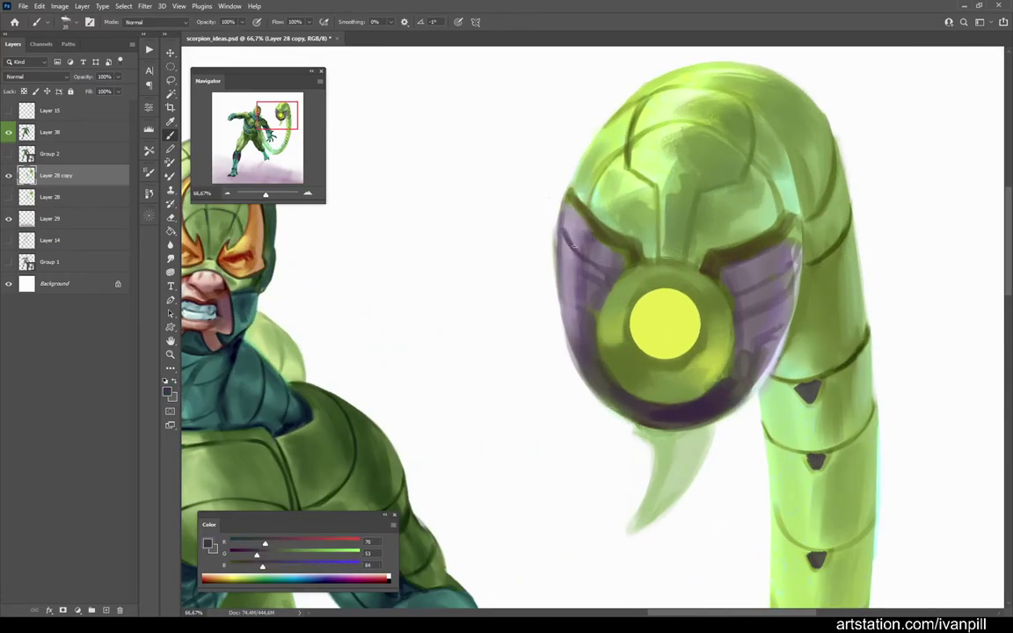
scroll(554, 231, "up", 1)
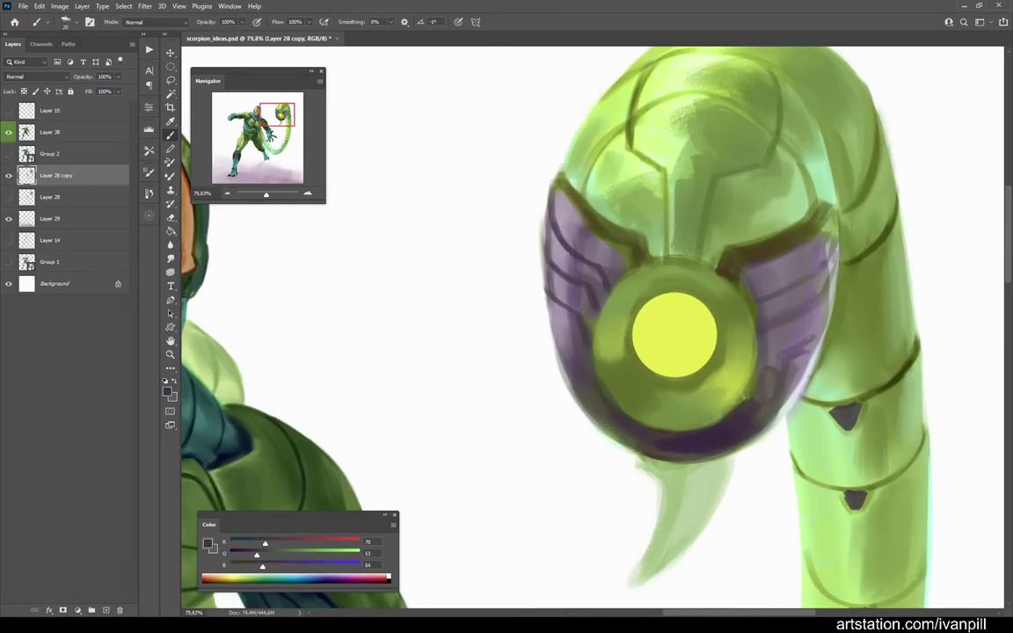
scroll(549, 261, "down", 5)
scroll(676, 255, "up", 6)
left_click_drag(752, 289, 747, 334)
scroll(700, 422, "down", 5)
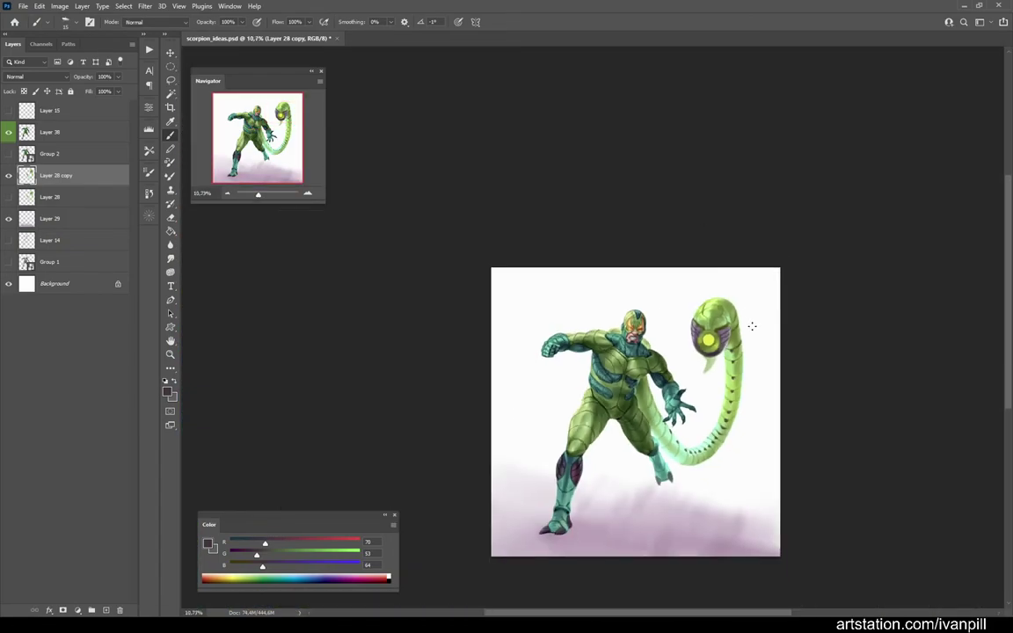
Step: Deepen the shading on the tail head's dome with darker greens, including RGB 78, 117, 65
scroll(747, 352, "up", 3)
left_click(741, 380, "alt")
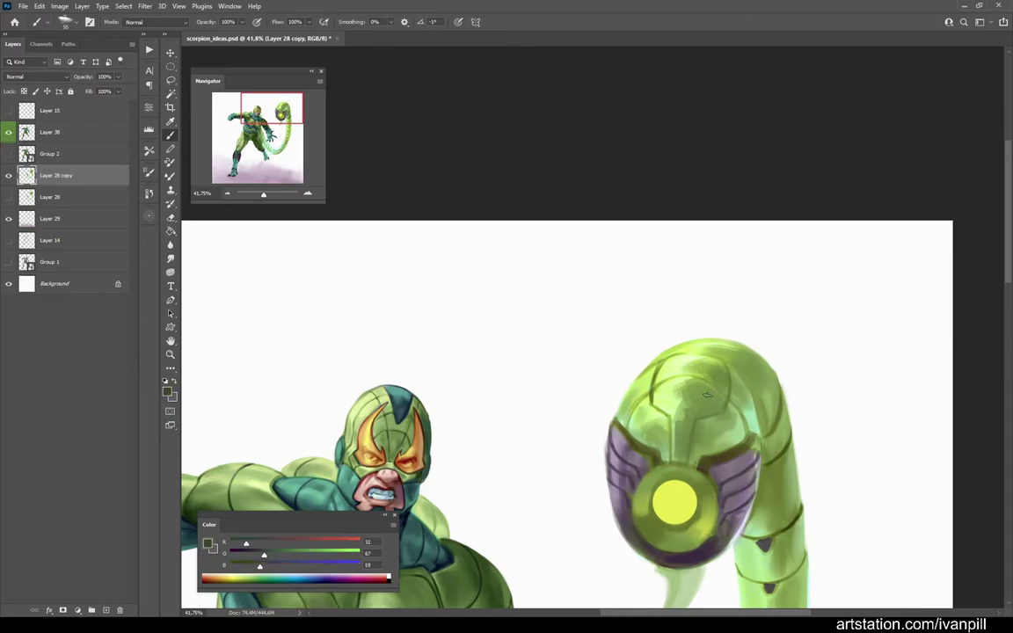
left_click(730, 378, "alt")
scroll(705, 392, "down", 5)
scroll(656, 305, "up", 4)
left_click(714, 412, "alt")
scroll(714, 412, "down", 5)
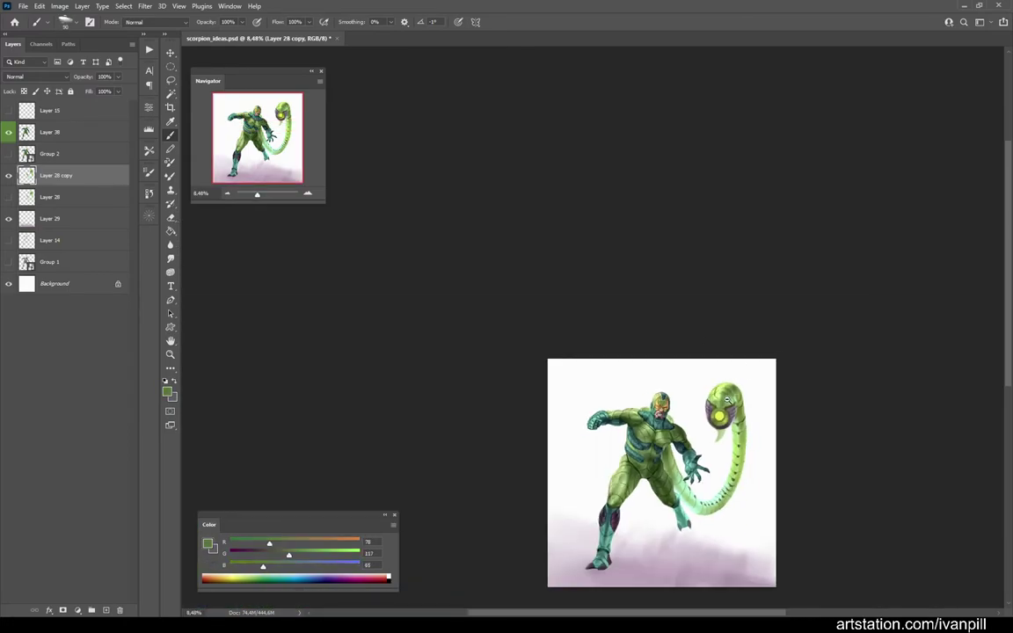
Step: Brighten the tail head's dome with a light green of RGB 176, 220, 103
scroll(705, 355, "up", 6)
left_click(673, 362, "alt")
left_click(694, 334, "alt")
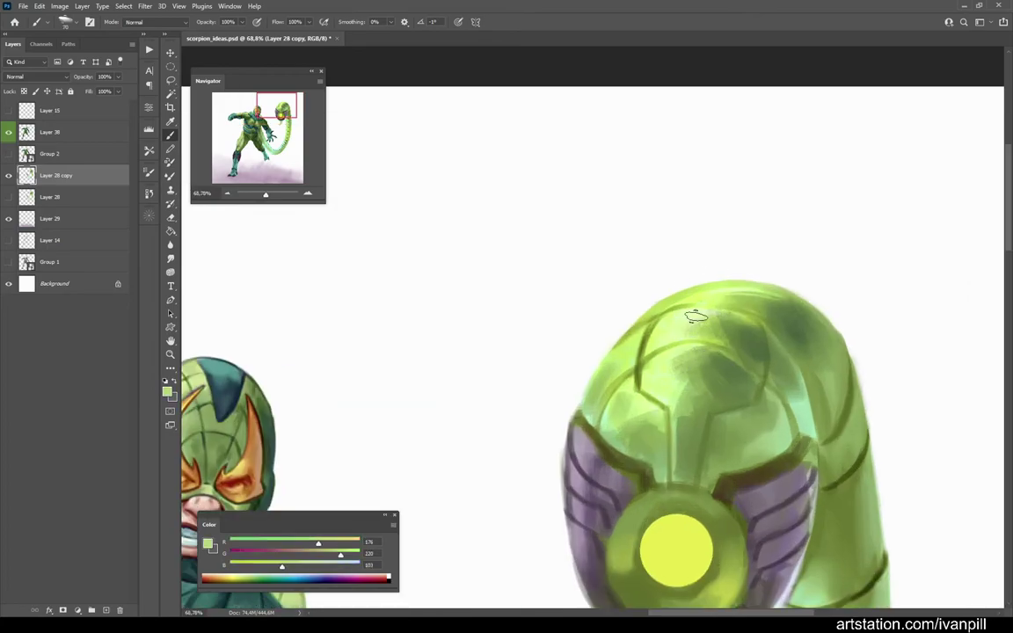
scroll(700, 266, "down", 5)
Step: Redraw the groove lines across the tail head's dome with a thin, near-black green brush of RGB 24, 39, 30
scroll(700, 266, "up", 2)
scroll(792, 123, "up", 2)
left_click(303, 457, "alt")
left_click(780, 180, "alt")
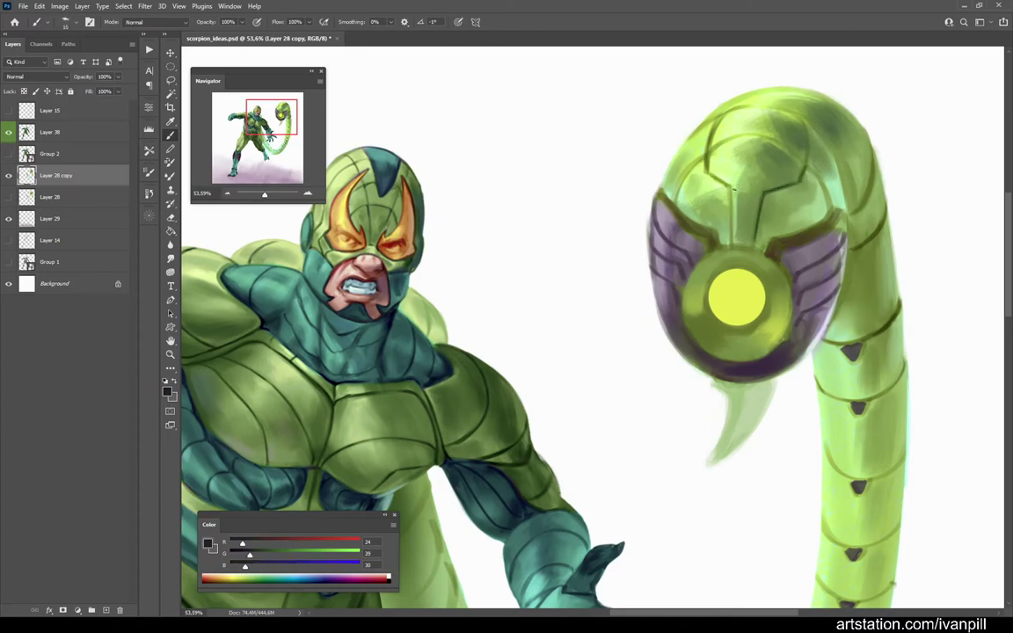
scroll(735, 219, "down", 3)
scroll(673, 132, "up", 4)
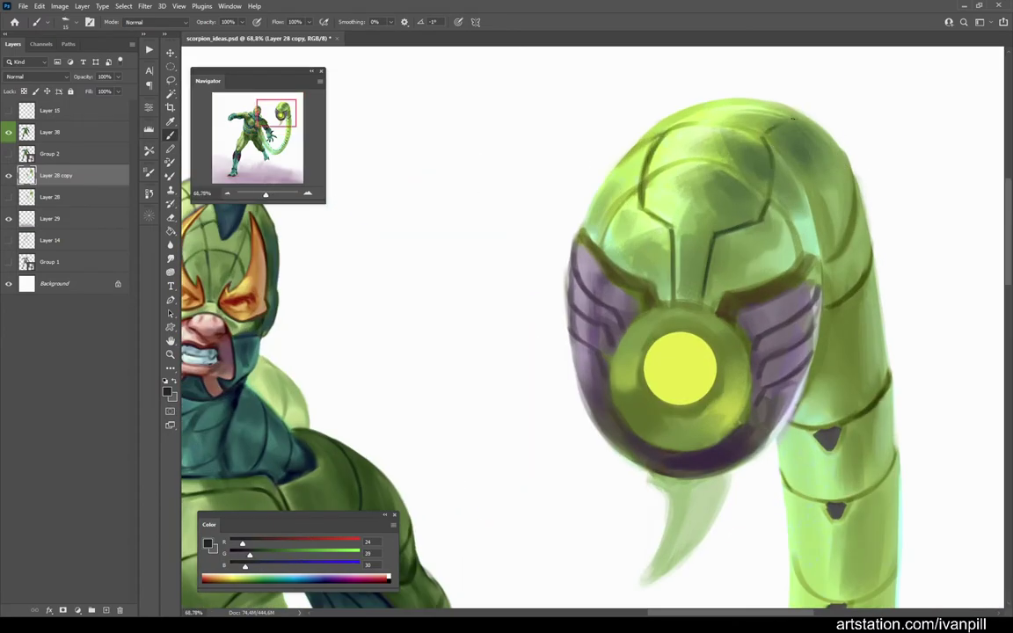
scroll(740, 101, "down", 3)
scroll(902, 188, "up", 5)
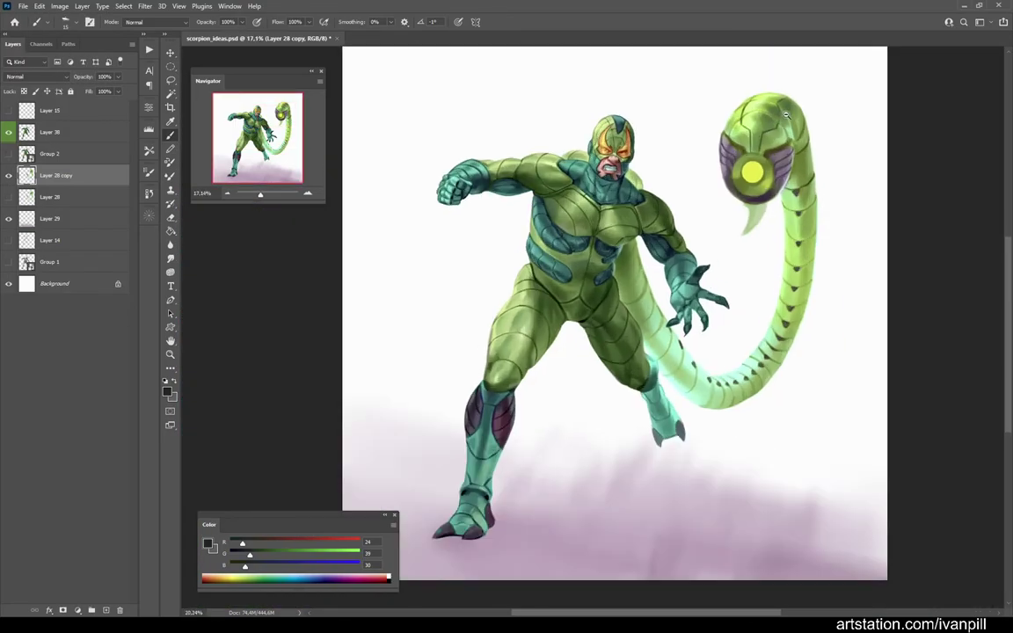
scroll(875, 116, "down", 3)
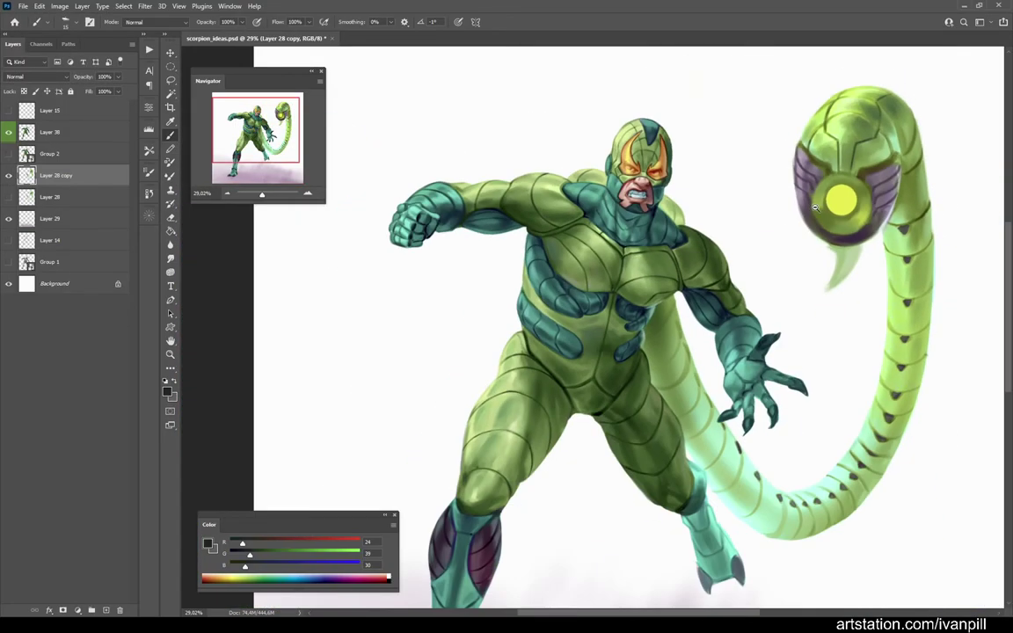
Step: Shade the purple side panels and their grooves with muted purples of RGB 87, 70, 85 and 67, 49, 66
scroll(939, 114, "up", 4)
left_click(838, 294, "alt")
left_click(843, 249, "alt")
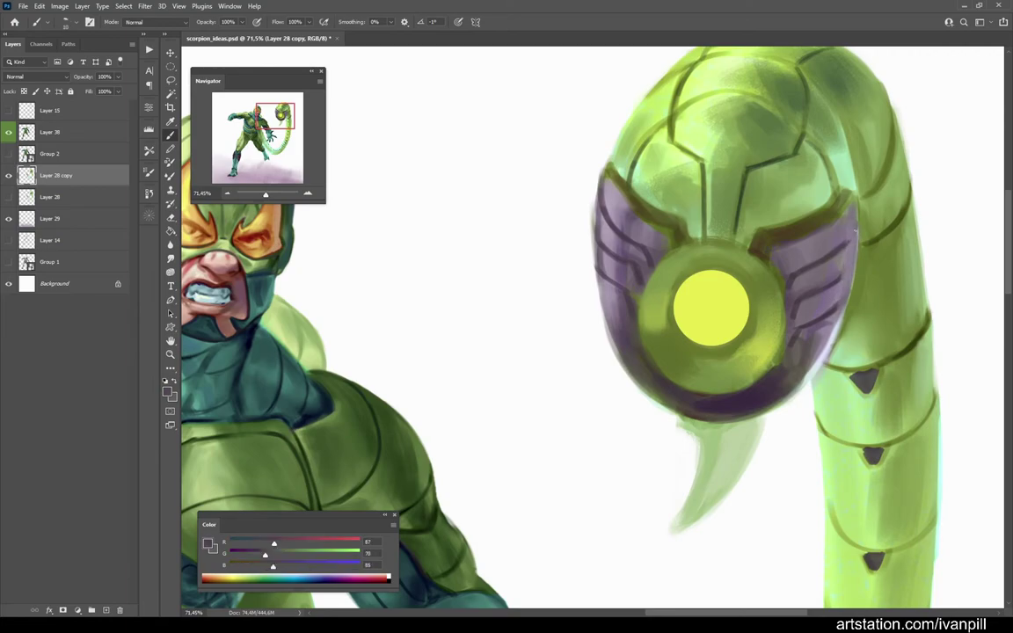
scroll(844, 248, "down", 1)
left_click(835, 235, "alt")
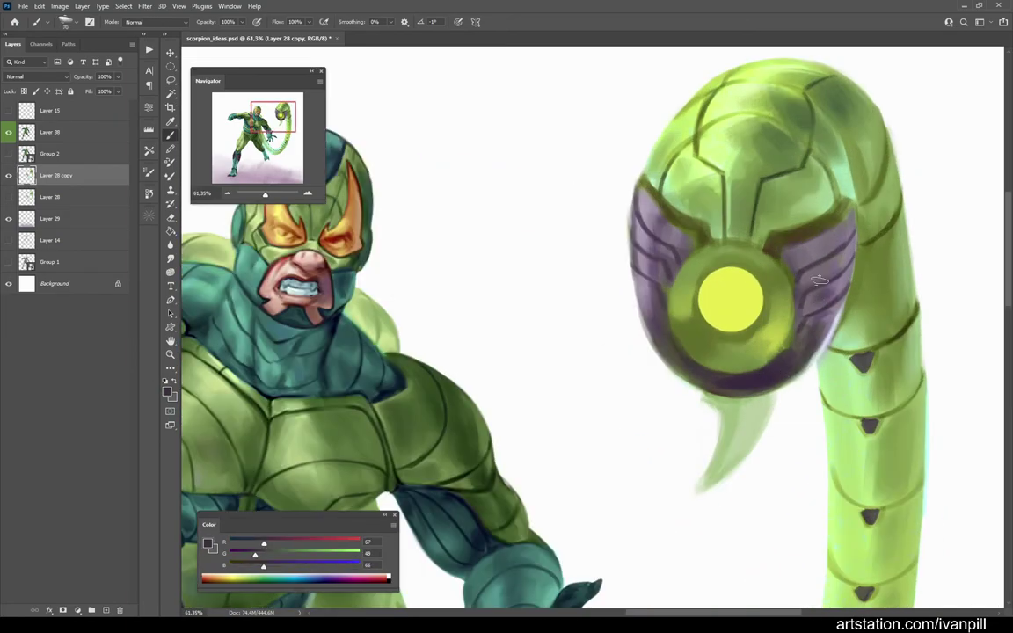
scroll(830, 143, "down", 3)
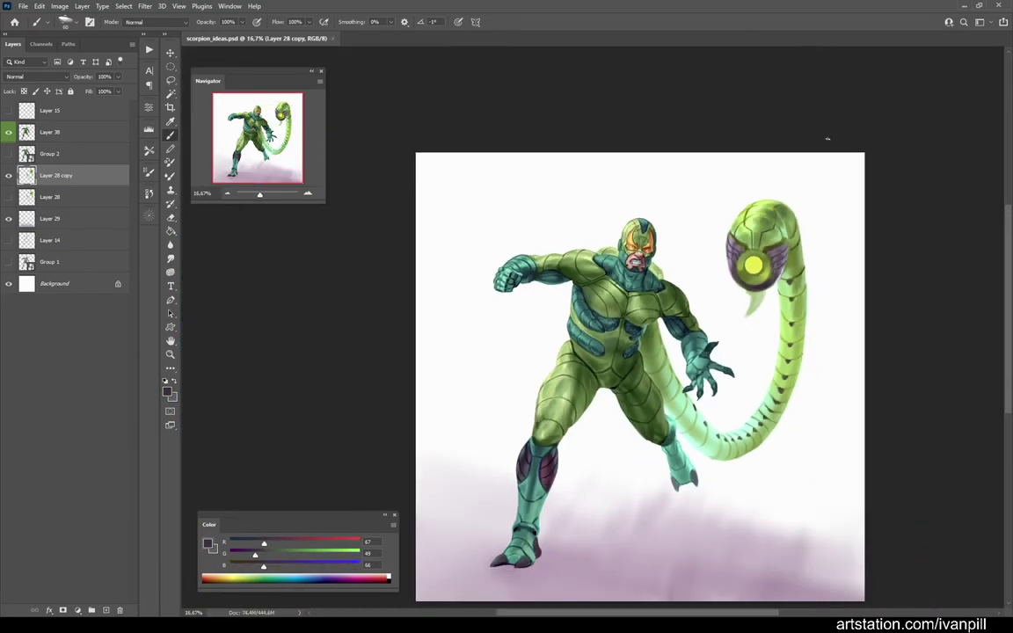
Step: Add highlights to the tail segments with bright green of RGB 188, 255, 132 and pale green of RGB 219, 255, 209
scroll(807, 296, "up", 3)
left_click(807, 296, "alt")
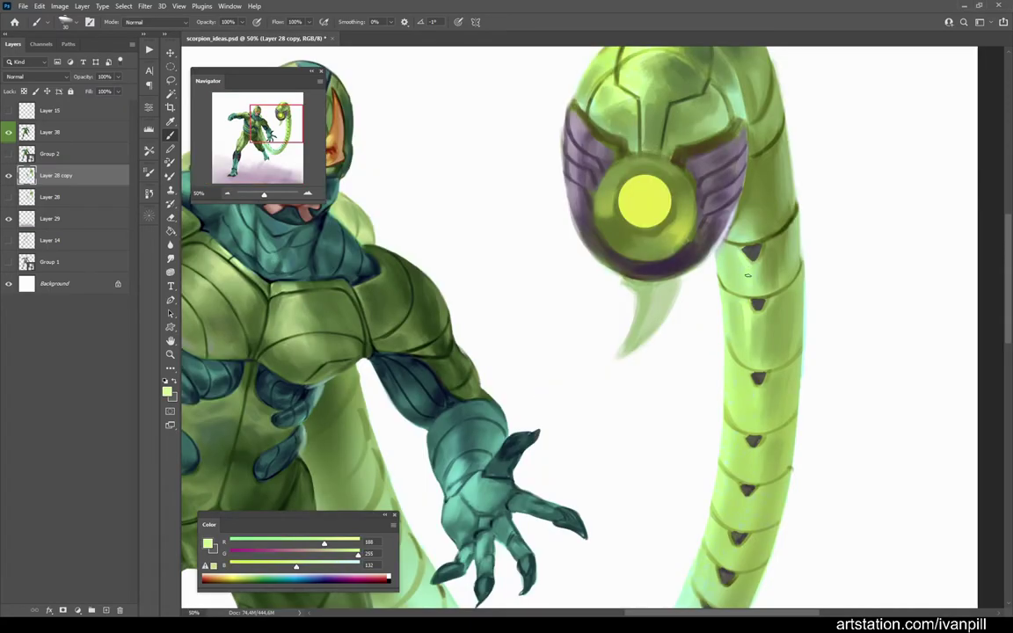
scroll(746, 374, "down", 2)
scroll(747, 378, "up", 2)
scroll(756, 387, "down", 3)
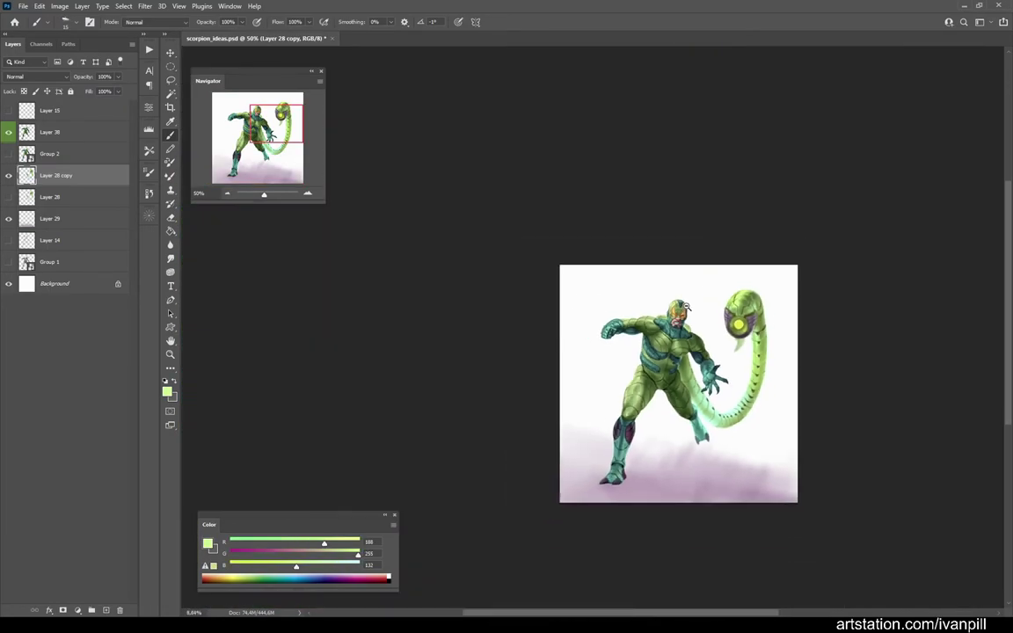
scroll(767, 406, "up", 2)
scroll(766, 406, "down", 1)
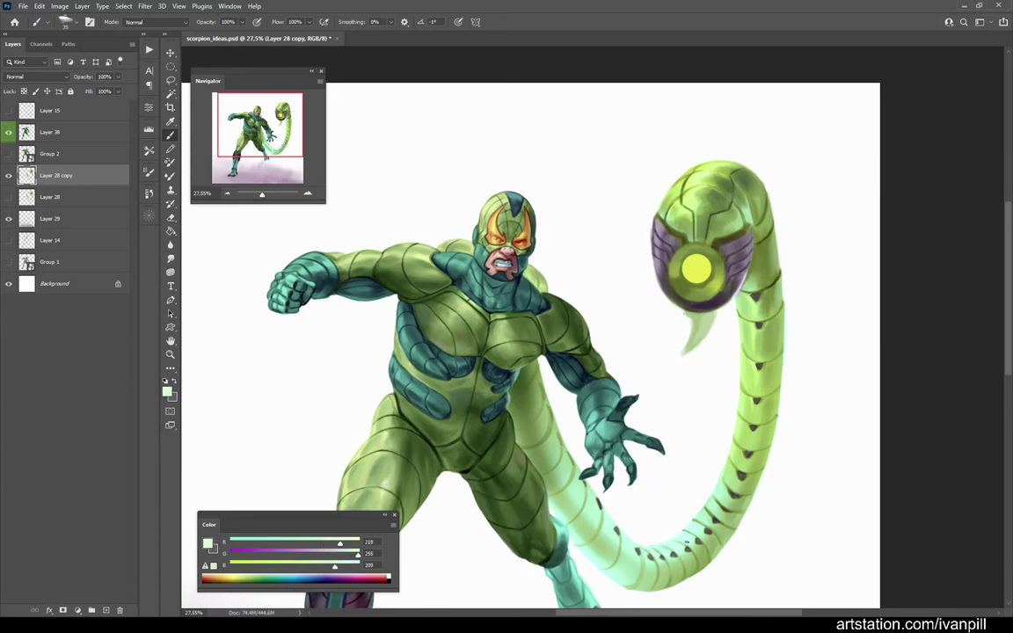
scroll(724, 497, "down", 3)
scroll(776, 268, "up", 2)
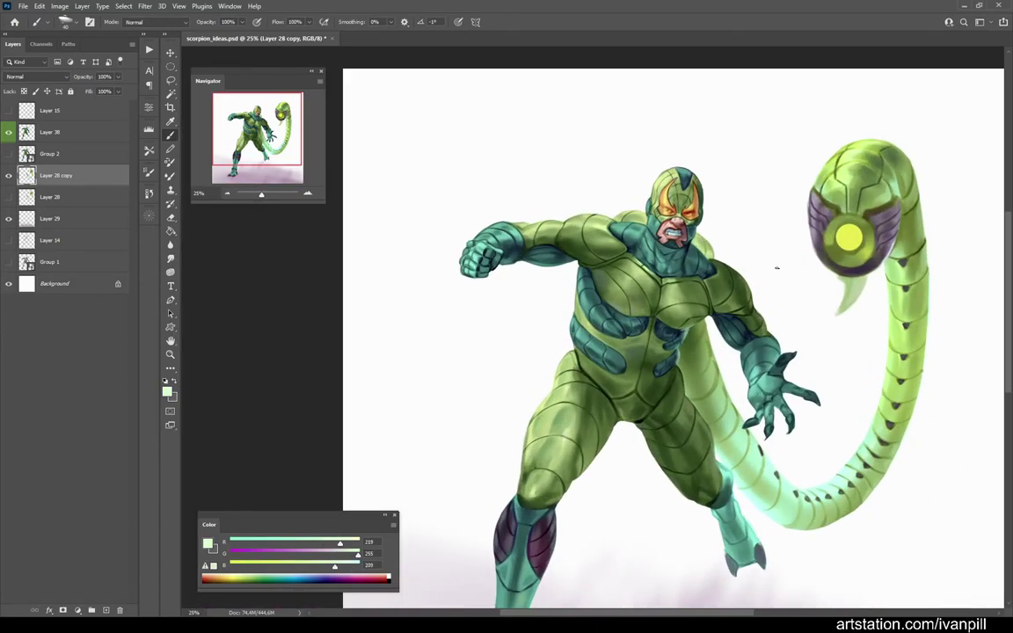
Step: On Layer 38, refine the bright hip and thigh with greens of RGB 115, 150, 79 and 95, 126, 60 and pale 211, 227, 195
scroll(590, 360, "up", 5)
left_click(544, 343, "ctrl")
left_click(543, 343, "alt")
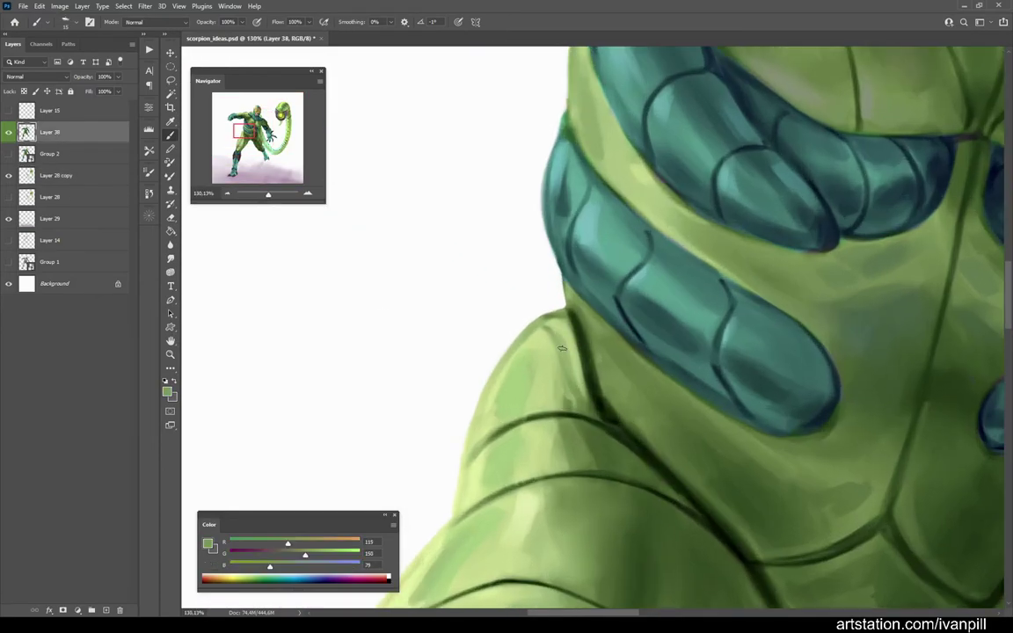
left_click(517, 343, "alt")
scroll(537, 330, "down", 8)
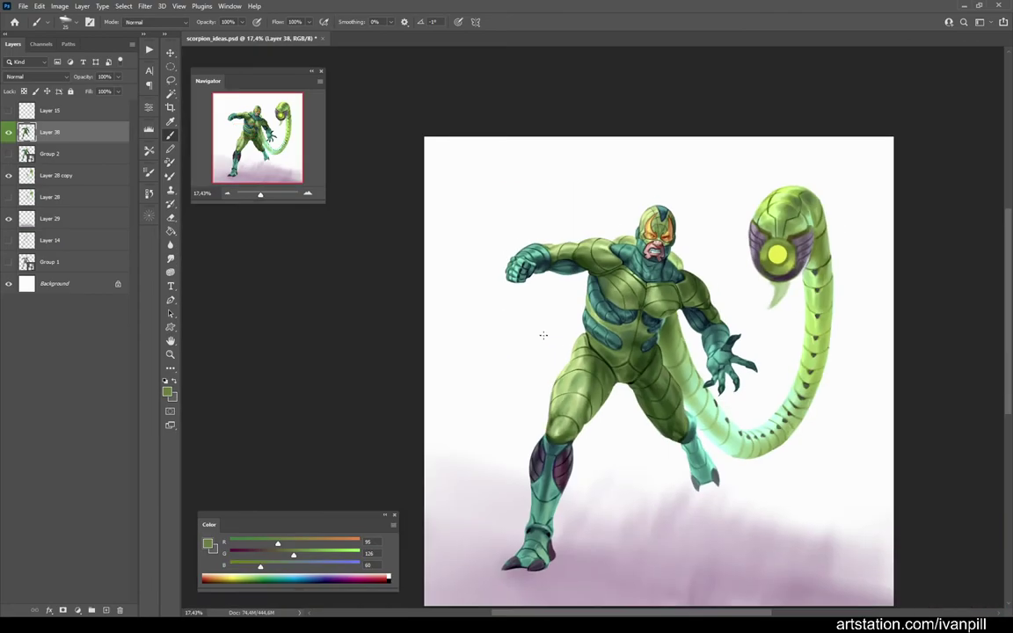
scroll(569, 341, "up", 5)
scroll(588, 441, "up", 1)
left_click(594, 549, "alt")
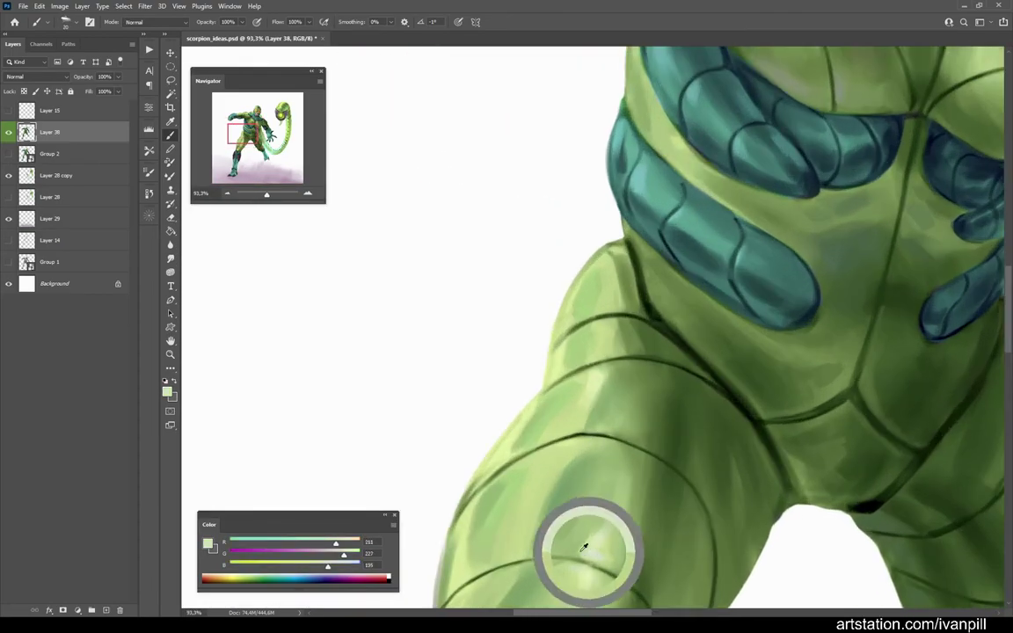
scroll(608, 447, "down", 3)
scroll(607, 446, "down", 3)
Step: Darken the abdomen between the teal rib plates with deep greens of RGB 50, 89, 34 and 27, 60, 18
scroll(561, 310, "up", 5)
left_click(699, 415, "alt")
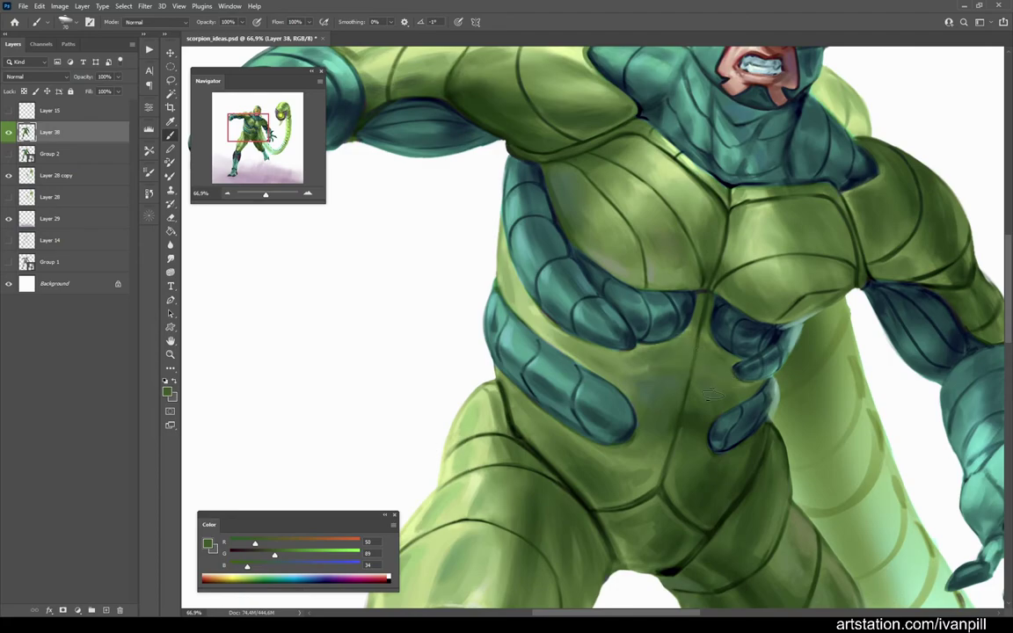
left_click(592, 346, "alt")
scroll(592, 346, "down", 5)
scroll(719, 371, "up", 5)
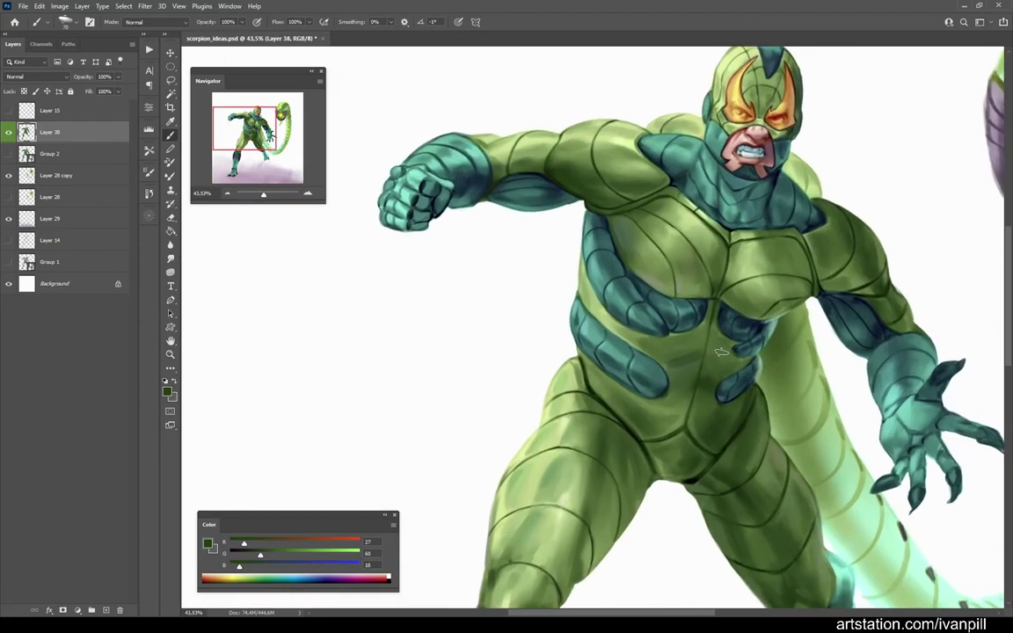
scroll(699, 333, "down", 5)
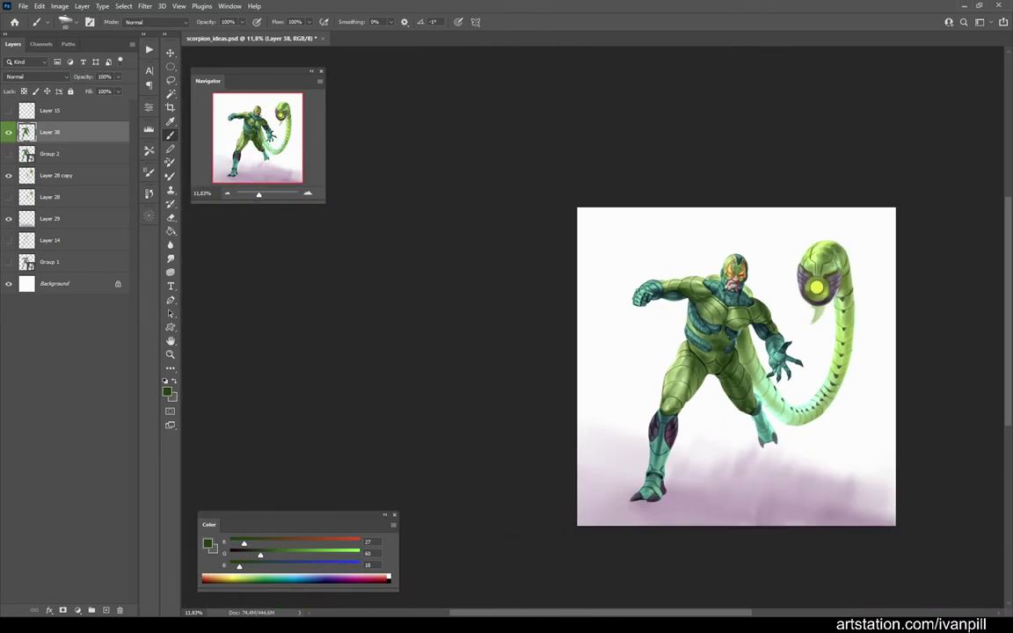
Step: Flip the canvas horizontally and blend the abdomen and chest plates with greens of RGB 62, 98, 41 and 64, 101, 43
key("ctrl+shift+h")
scroll(721, 342, "up", 5)
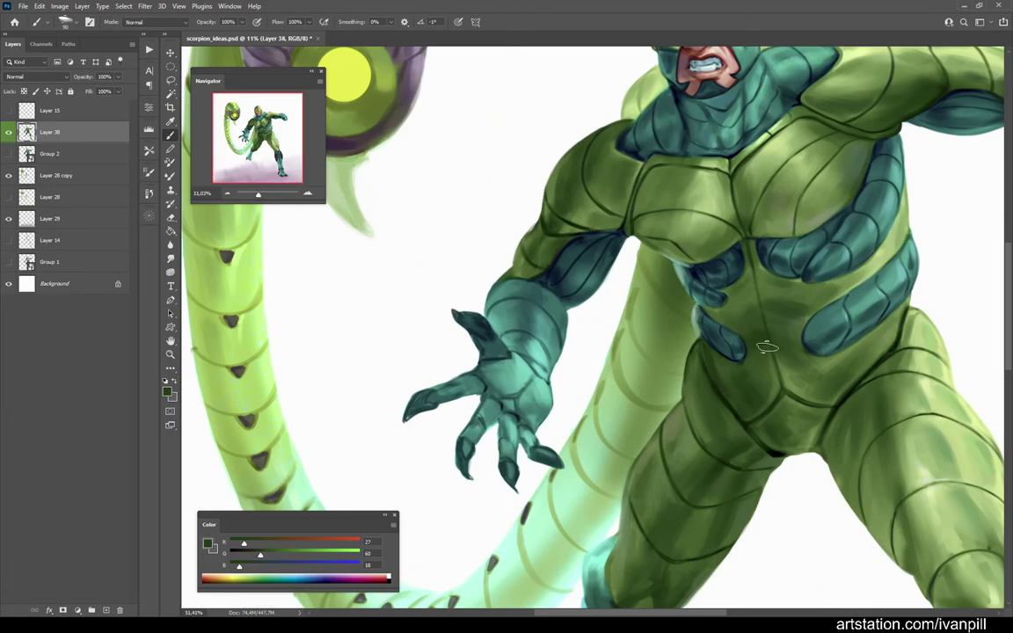
left_click(727, 276, "alt")
left_click_drag(790, 299, 649, 301)
scroll(649, 300, "up", 3)
left_click(778, 253, "alt")
scroll(766, 266, "down", 4)
scroll(747, 202, "up", 6)
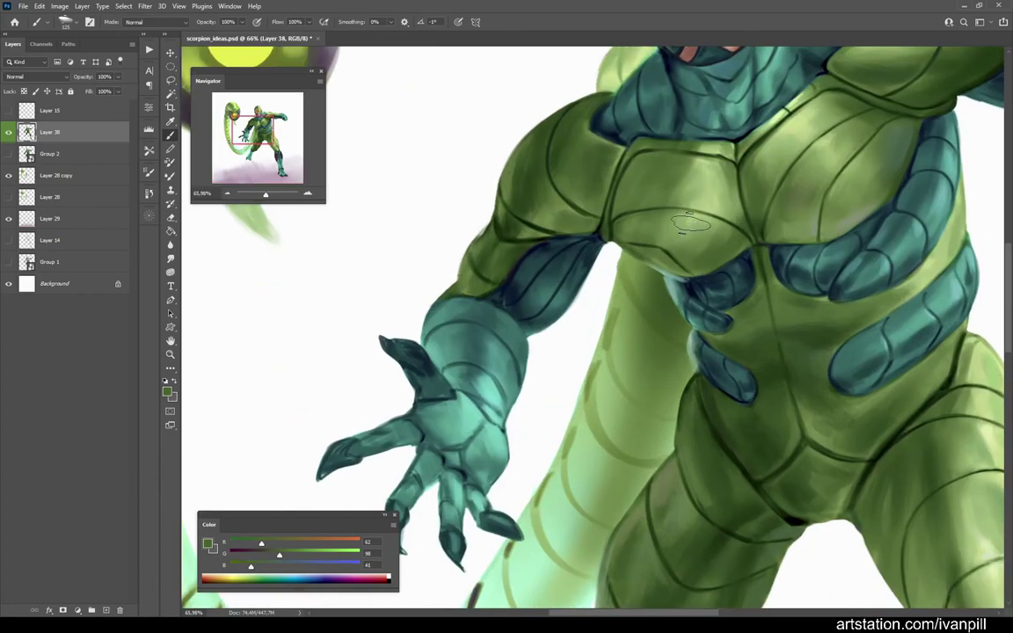
left_click(741, 173, "alt")
left_click(672, 189, "alt")
scroll(673, 189, "down", 5)
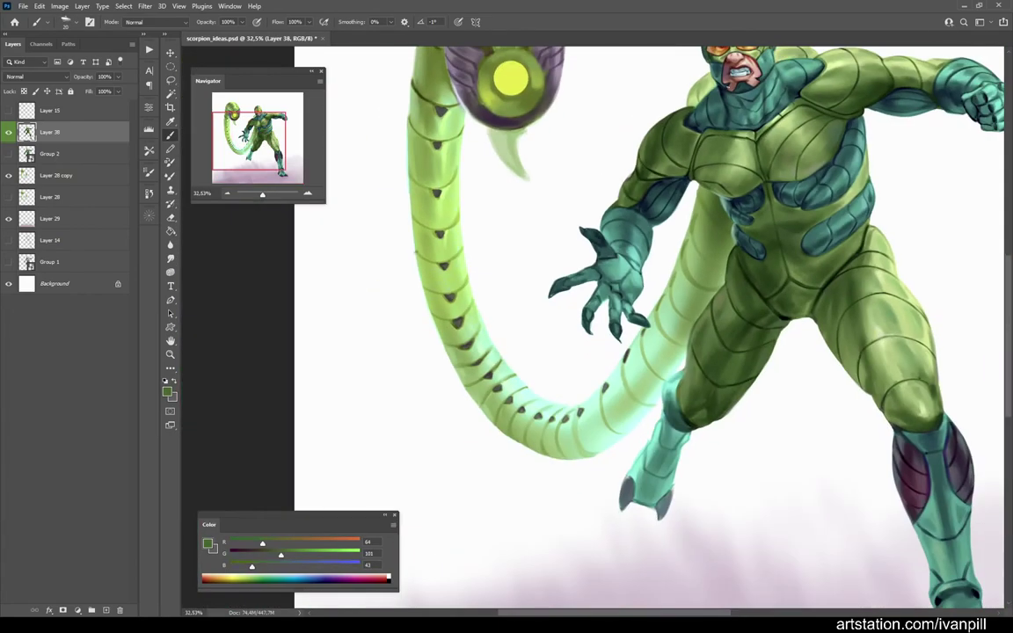
Step: Lighten the open hand's palm below the thumb with a bright teal of RGB 25, 195, 173
scroll(607, 281, "up", 6)
left_click(542, 282, "alt")
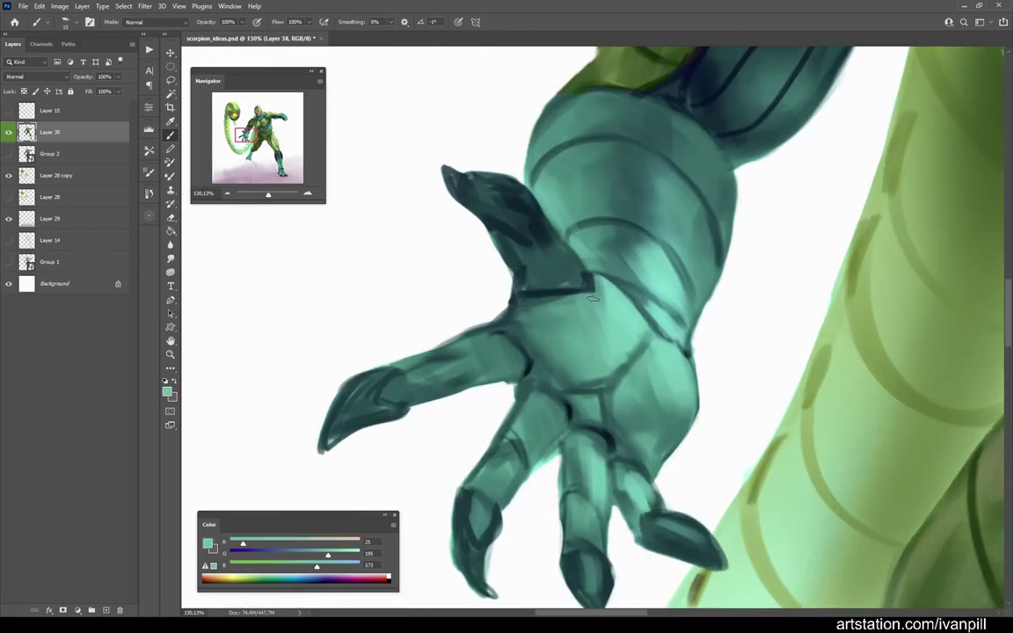
left_click(596, 321, "alt")
scroll(571, 325, "down", 4)
scroll(563, 330, "up", 3)
Step: Sharpen the palm and finger creases with dark teal of RGB 0, 66, 68 and smooth the palm with RGB 17, 177, 159
left_click(560, 334, "alt")
scroll(602, 358, "up", 2)
left_click(577, 432, "alt")
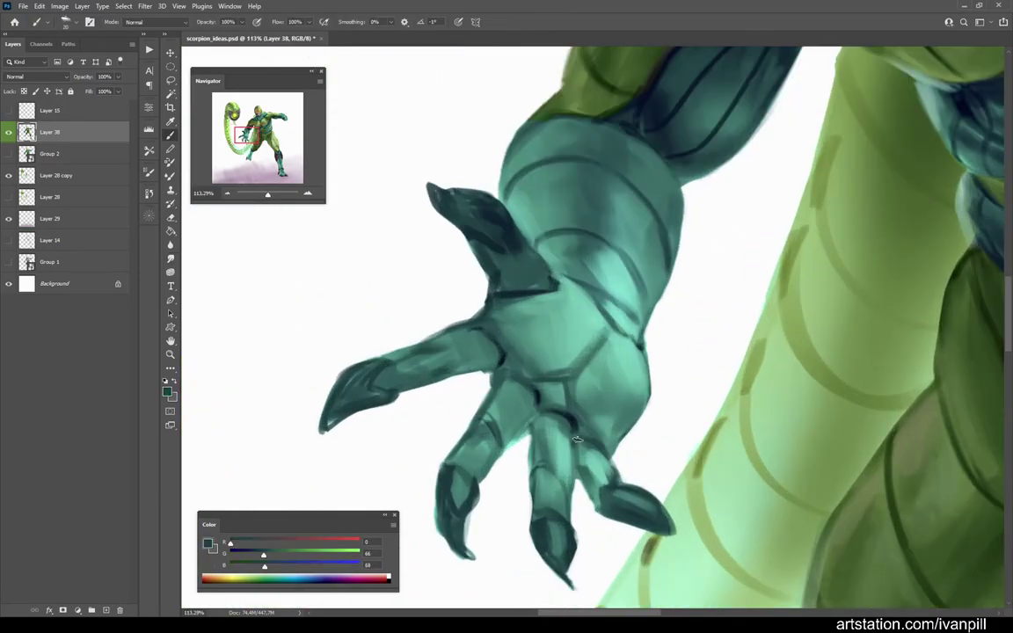
left_click(603, 425, "alt")
left_click(630, 347, "alt")
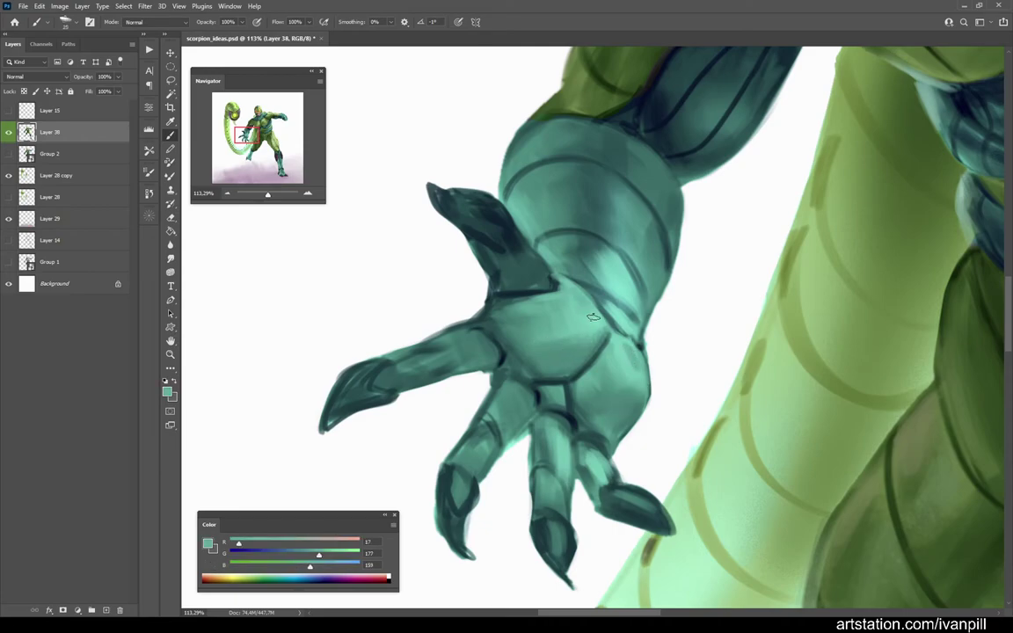
scroll(572, 291, "down", 5)
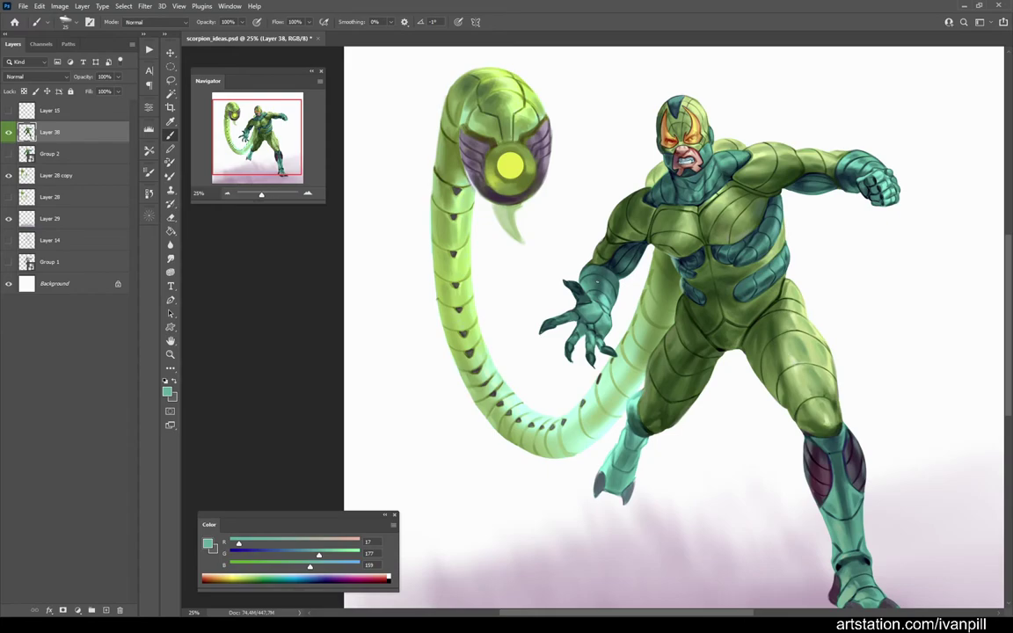
Step: Tint the teal band below the back leg's knee with a bluish violet
scroll(655, 369, "up", 3)
scroll(562, 369, "down", 6)
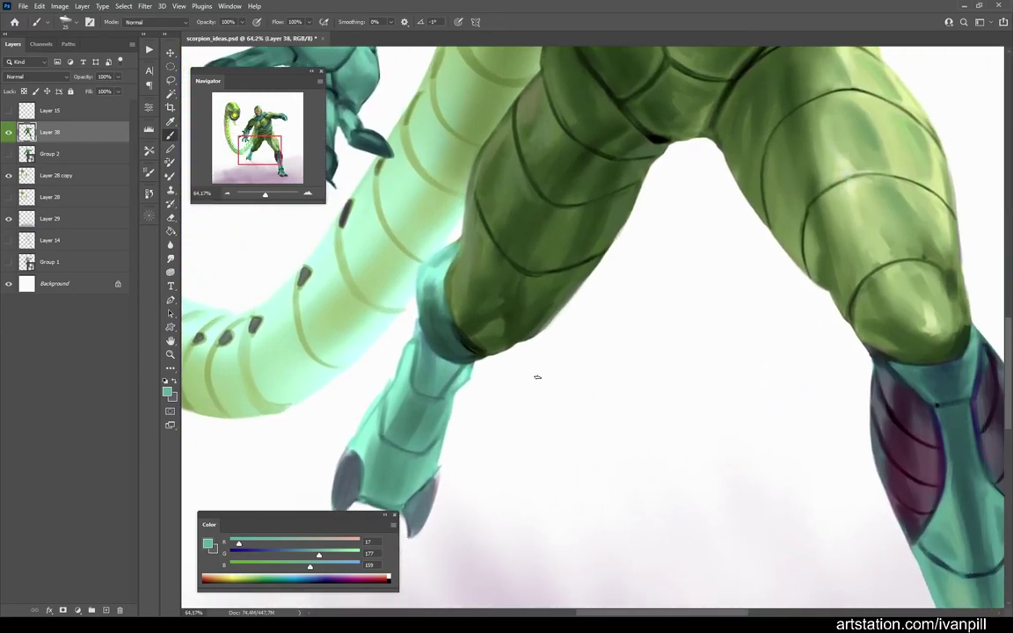
scroll(535, 375, "up", 3)
left_click_drag(284, 552, 310, 554)
mouse_move(431, 246)
left_mouse_down()
mouse_move(436, 290)
mouse_move(422, 281)
mouse_move(413, 290)
mouse_move(444, 329)
left_mouse_up()
scroll(444, 329, "down", 5)
scroll(458, 334, "up", 2)
Step: Define the back leg's knee band with dark teal of RGB 1, 71, 58 and dark maroon of RGB 73, 32, 52
left_click(460, 336, "alt")
left_click(466, 347, "alt")
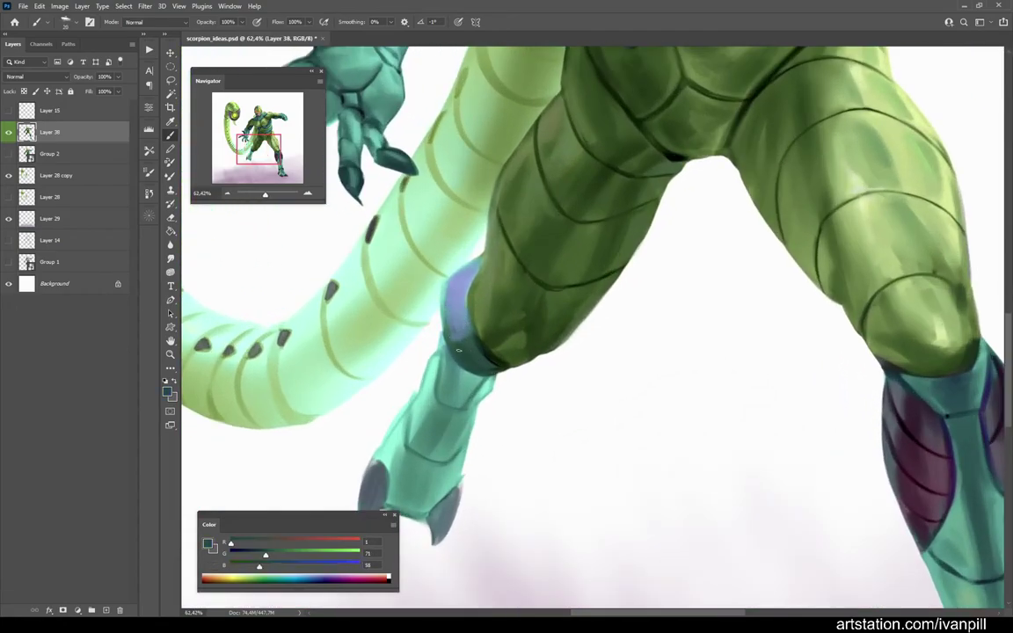
left_click(914, 447, "alt")
scroll(914, 446, "down", 7)
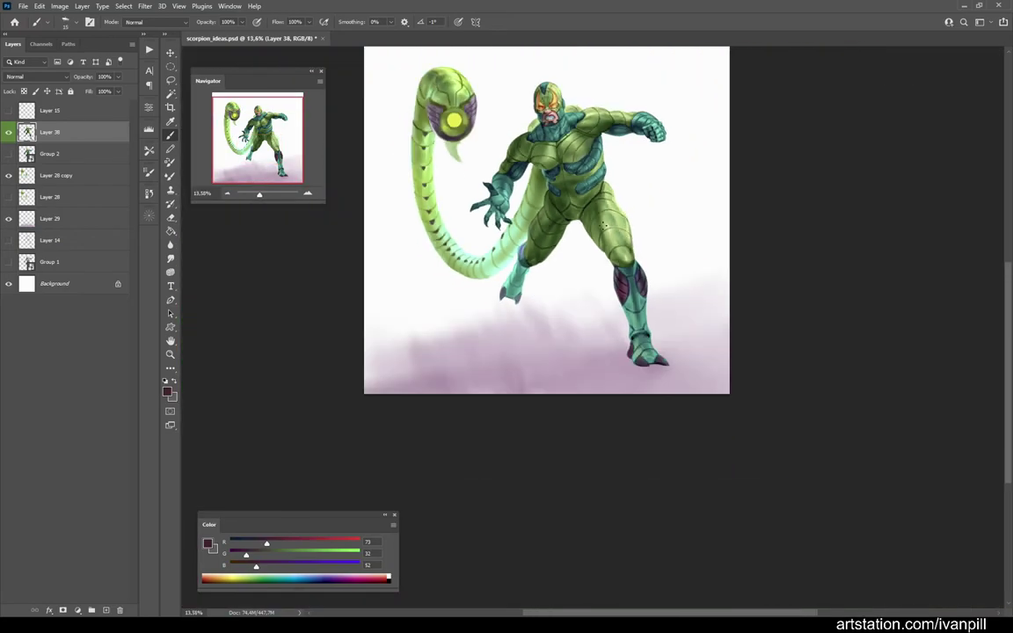
scroll(547, 239, "up", 2)
left_click_drag(547, 239, 554, 371)
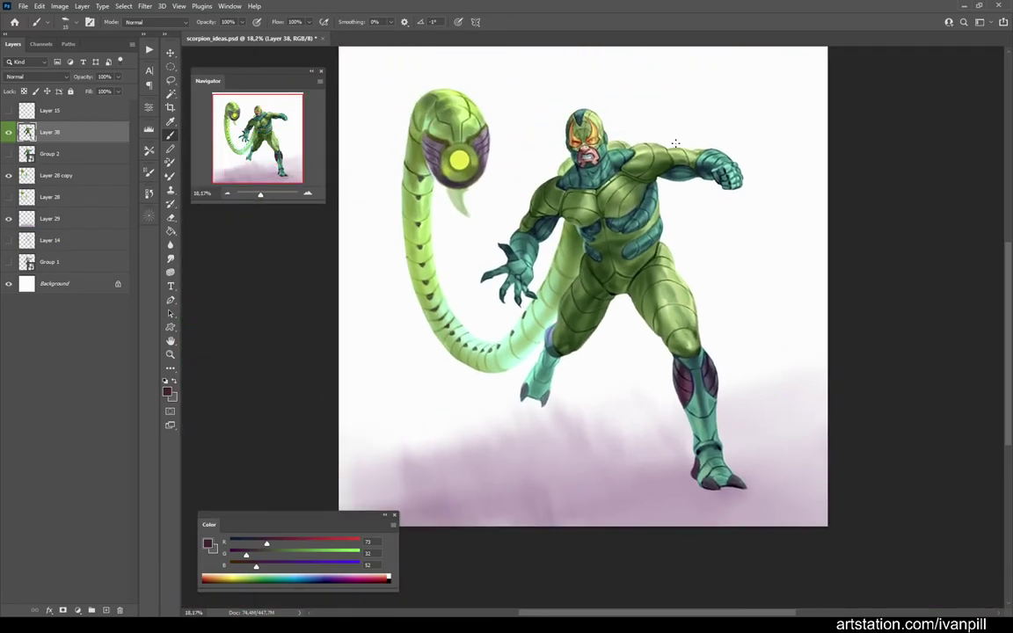
Step: Clean up the edges of the shadowed rib plates with dark navy of RGB 0, 27, 46 and green of RGB 43, 79, 34
scroll(598, 214, "up", 5)
left_click(542, 268, "alt")
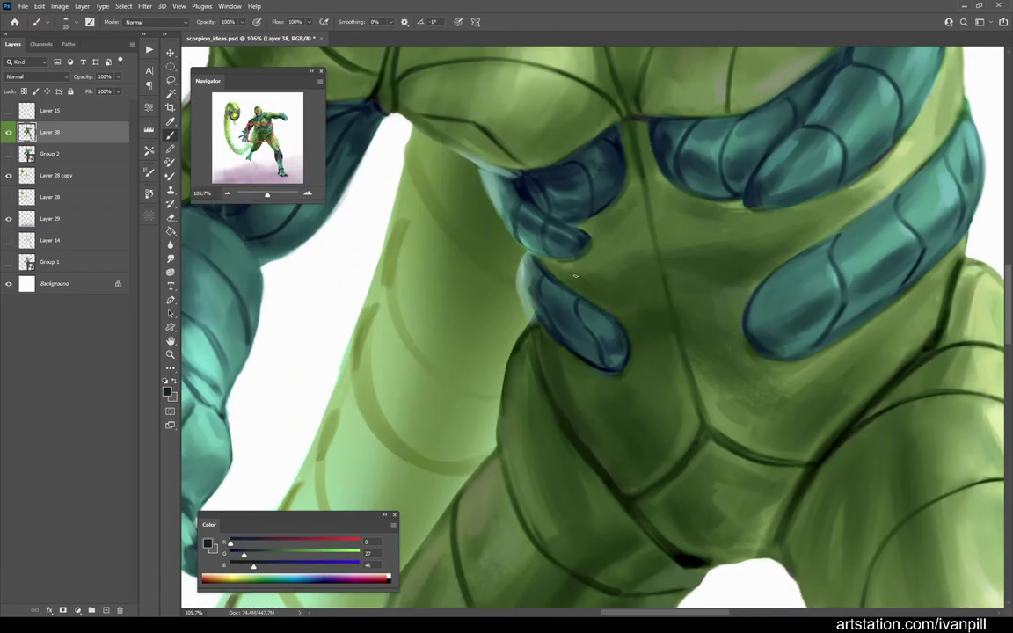
scroll(597, 281, "down", 2)
scroll(598, 281, "up", 2)
left_click(584, 248, "alt")
left_click(596, 208, "alt")
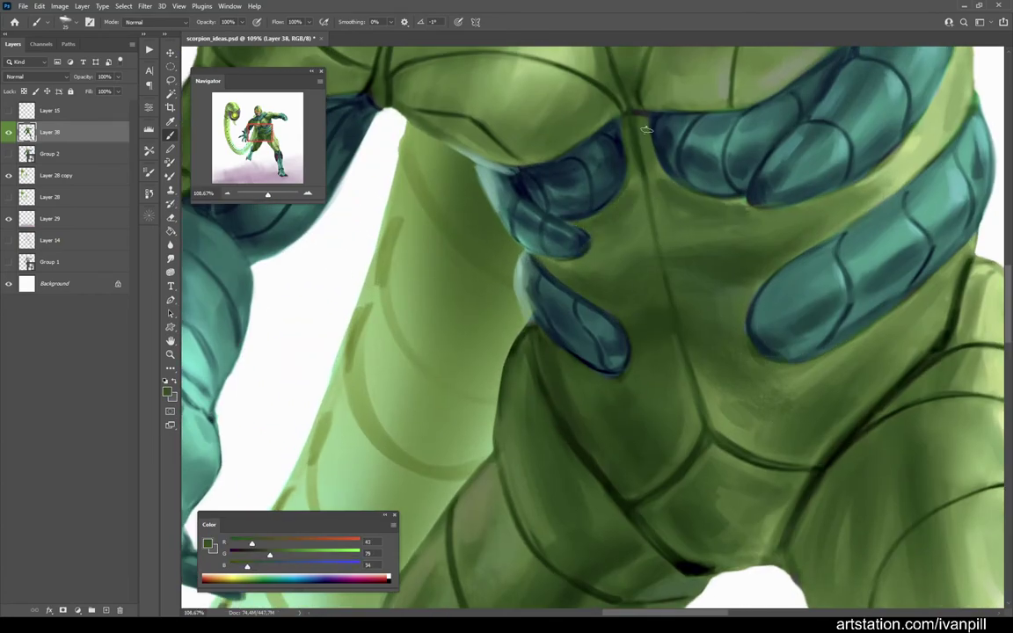
Step: Redefine the torso's centre line with very dark green of RGB 9, 29, 3 and touch up the chest with RGB 96, 127, 61
left_click(643, 181, "alt")
scroll(661, 274, "down", 2)
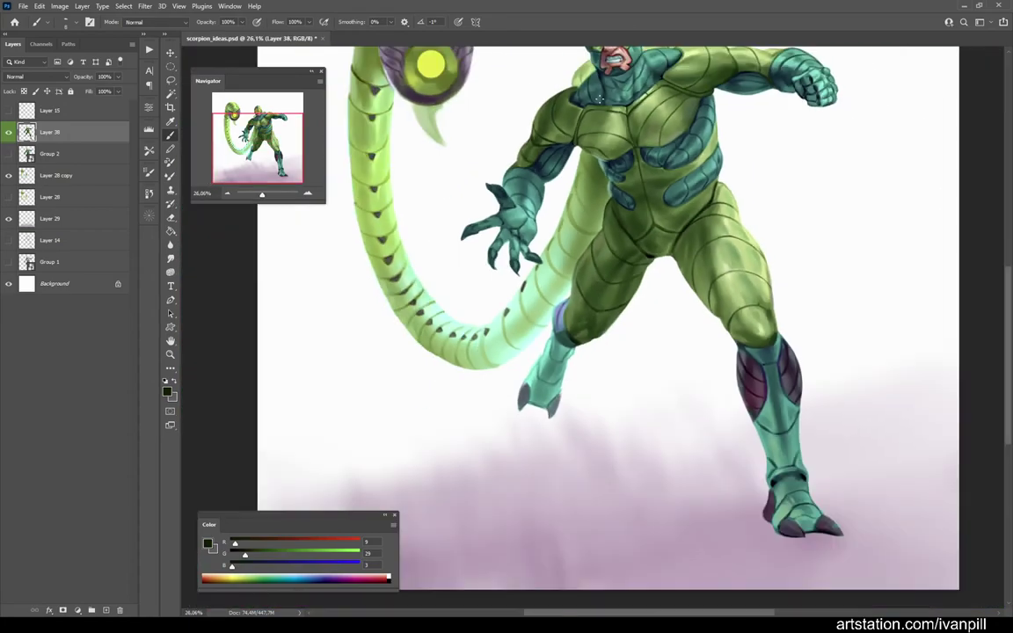
scroll(626, 264, "up", 2)
left_click(613, 178, "alt")
scroll(613, 179, "down", 3)
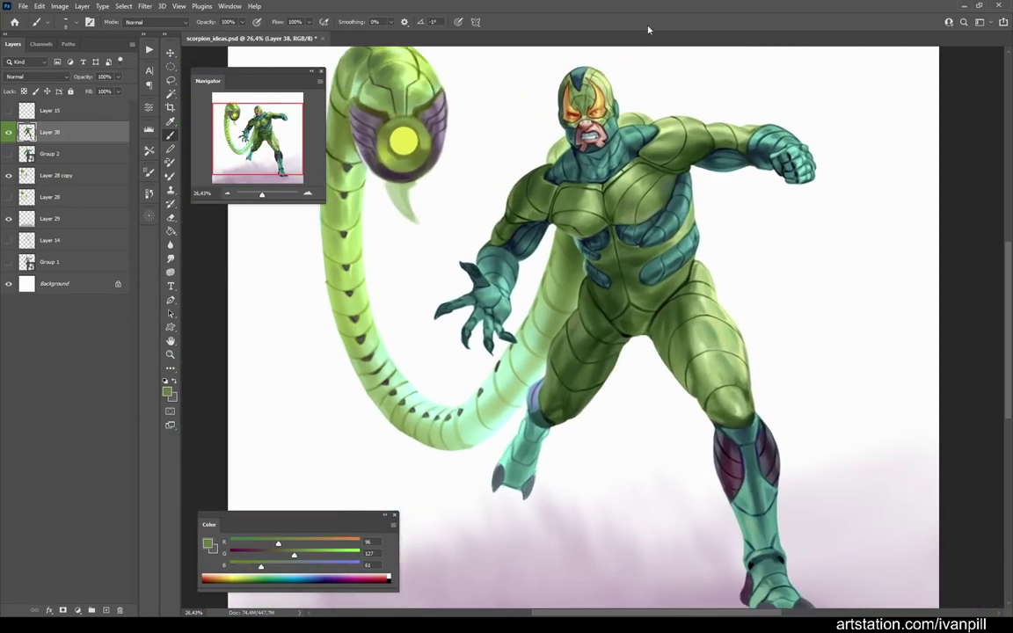
Step: Clean up the edges of the collar and adjoining shoulder with dark navy of RGB 0, 4, 36 and green of RGB 55, 88, 36
scroll(528, 147, "up", 4)
left_click(616, 221, "alt")
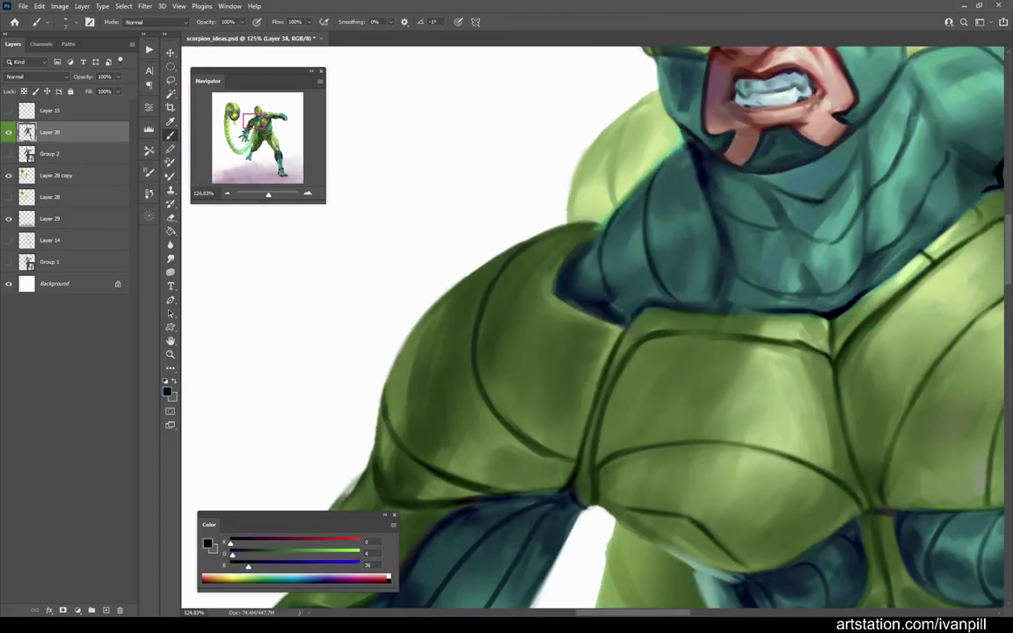
scroll(661, 161, "down", 1)
left_click(559, 279, "alt")
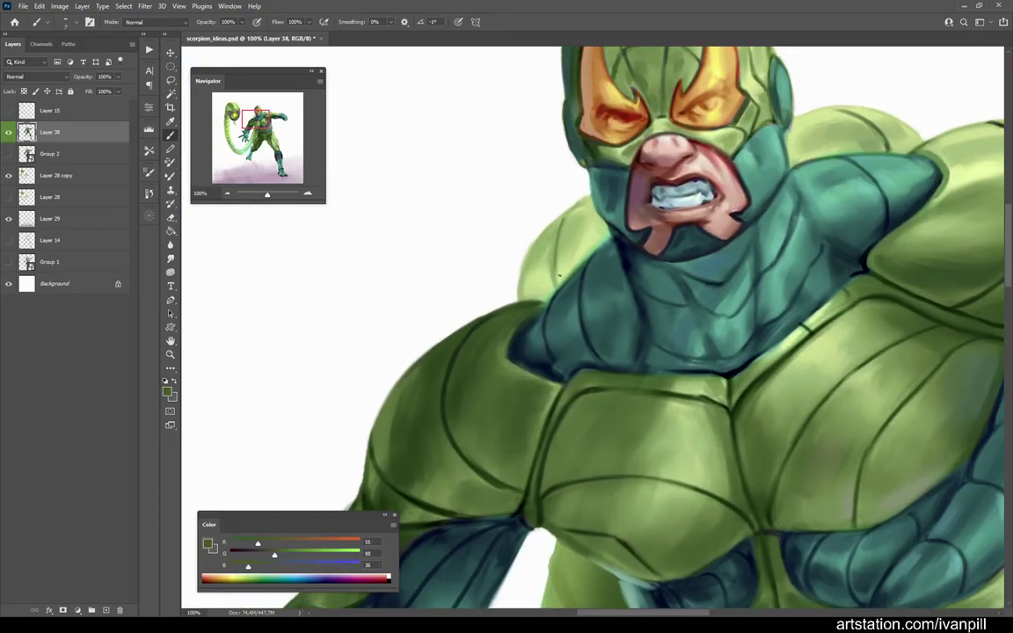
Step: Refine the contours around the mask's ear guard and the shoulder behind it with light green of RGB 203, 225, 138 and dark blue
scroll(770, 256, "up", 2)
left_click(770, 256, "alt")
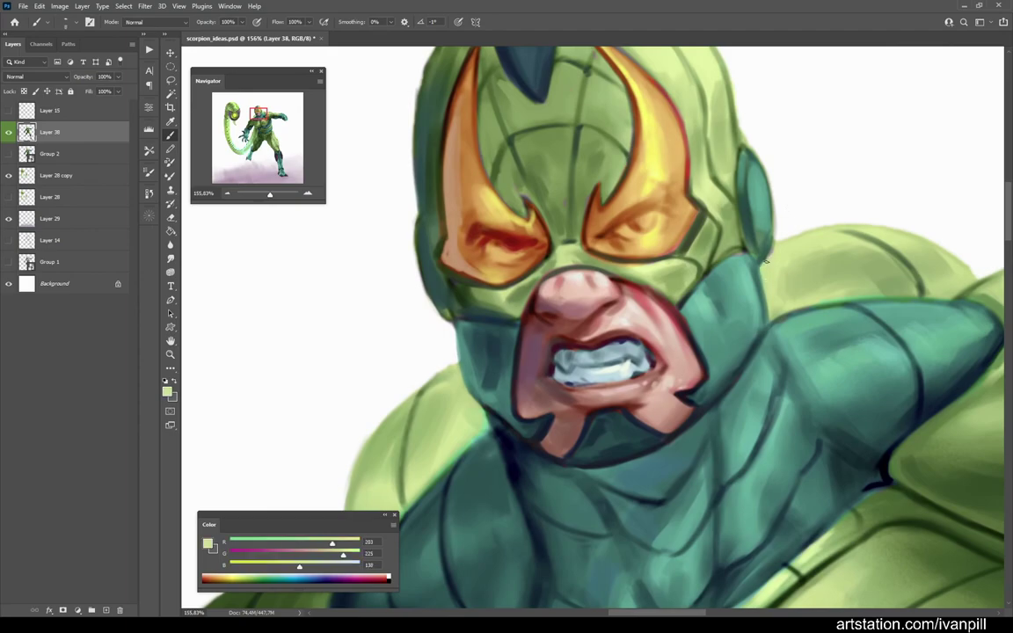
left_click(266, 527, "alt")
left_click_drag(271, 554, 247, 556)
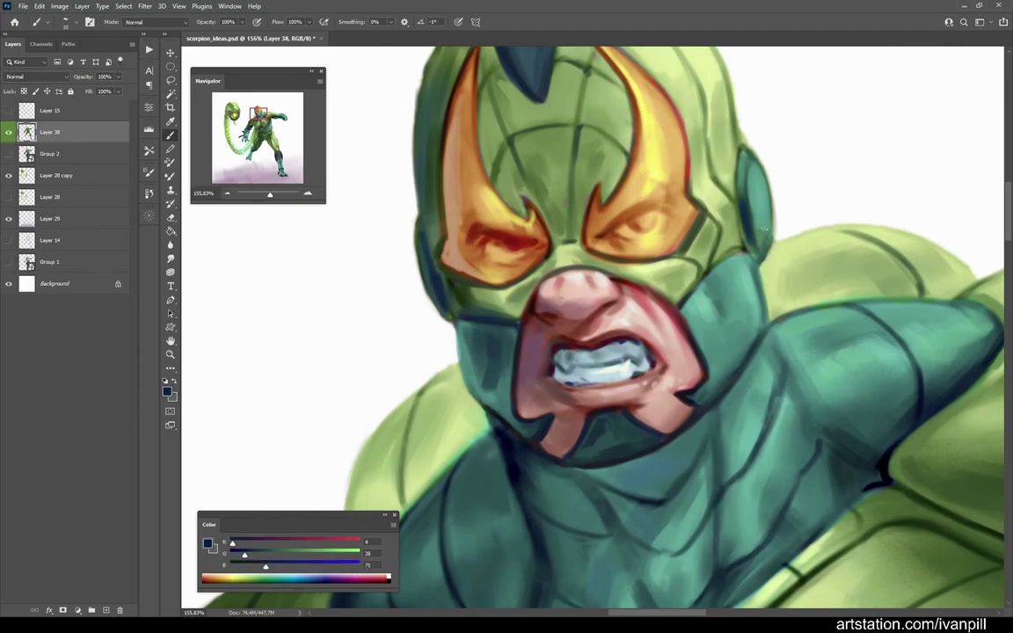
Step: Smooth the teal cheek and jaw sections of the mask with teals of RGB 0, 111, 102 and RGB 0, 122, 112
scroll(755, 252, "down", 1)
left_click(720, 270, "alt")
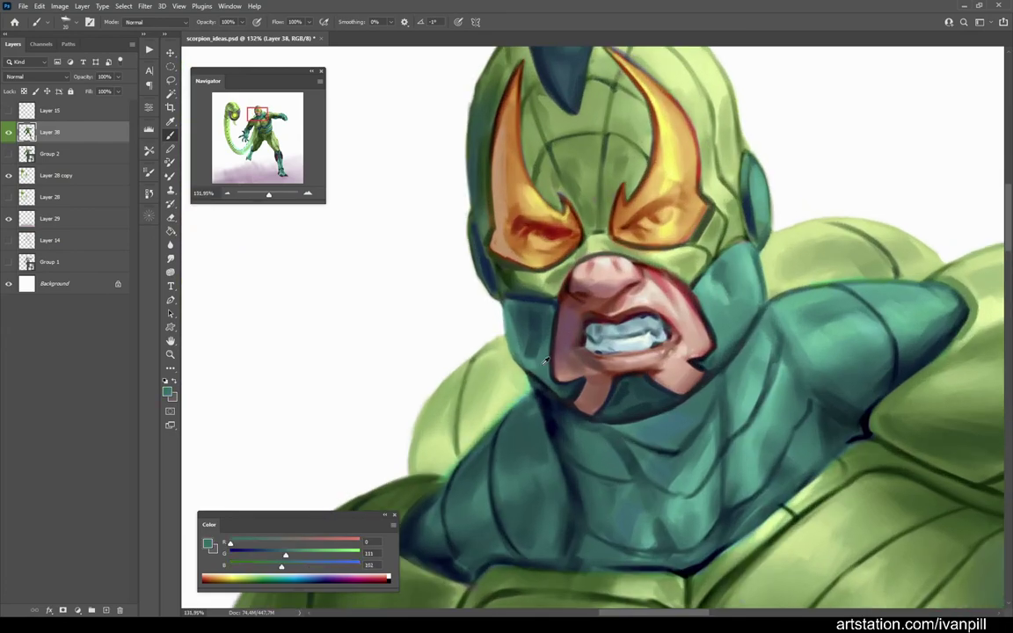
scroll(553, 369, "down", 3)
scroll(589, 356, "up", 4)
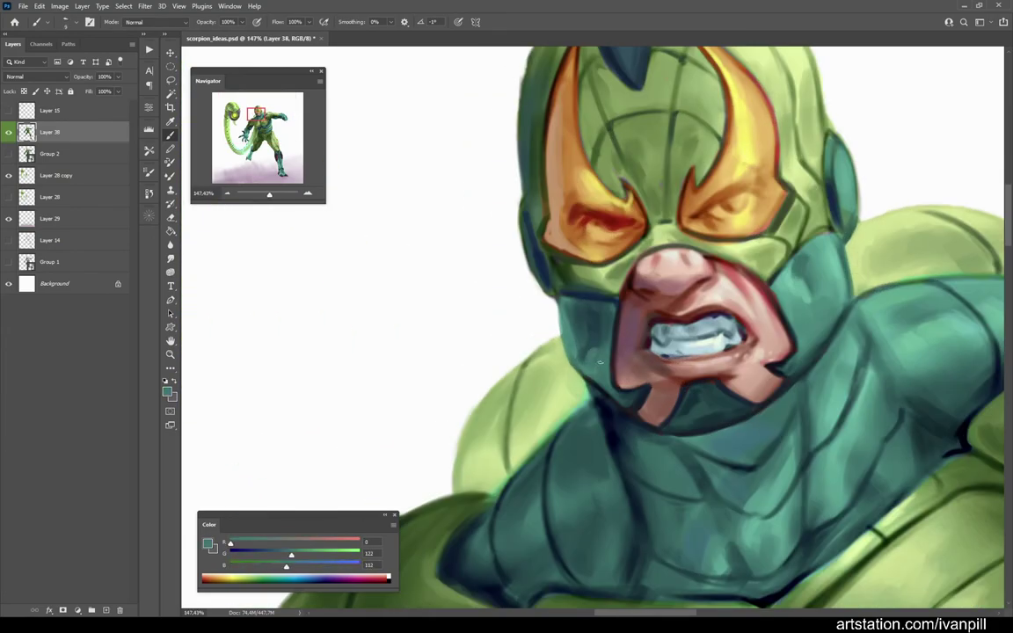
scroll(600, 370, "down", 5)
scroll(702, 224, "down", 2)
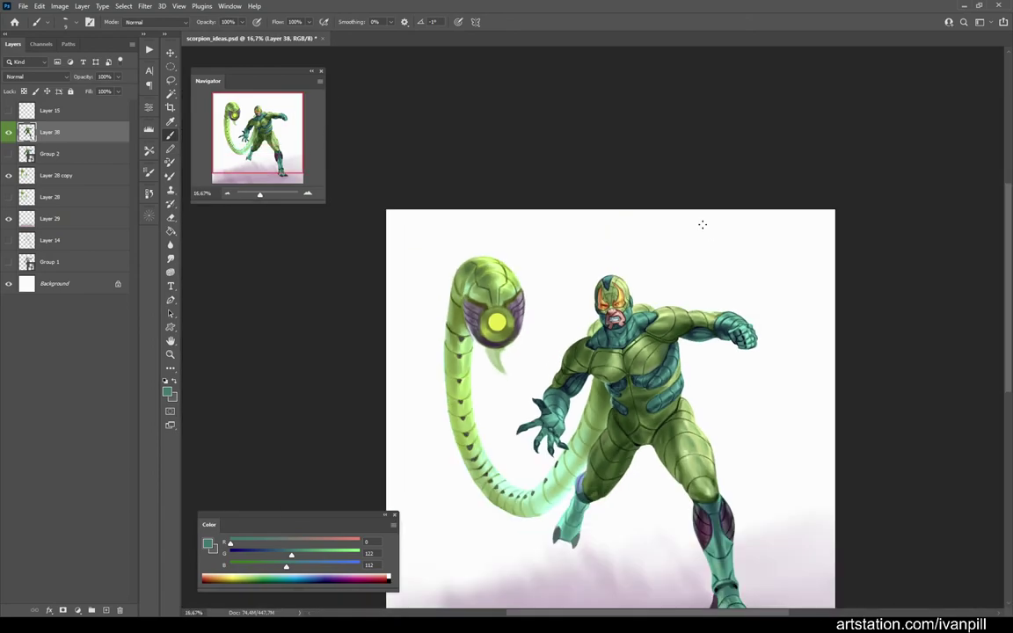
Step: Lighten the top of the mask's blue crest with greyish blue of RGB 136, 154, 178 and teal of RGB 100, 158, 149
scroll(703, 224, "up", 1)
scroll(623, 273, "up", 6)
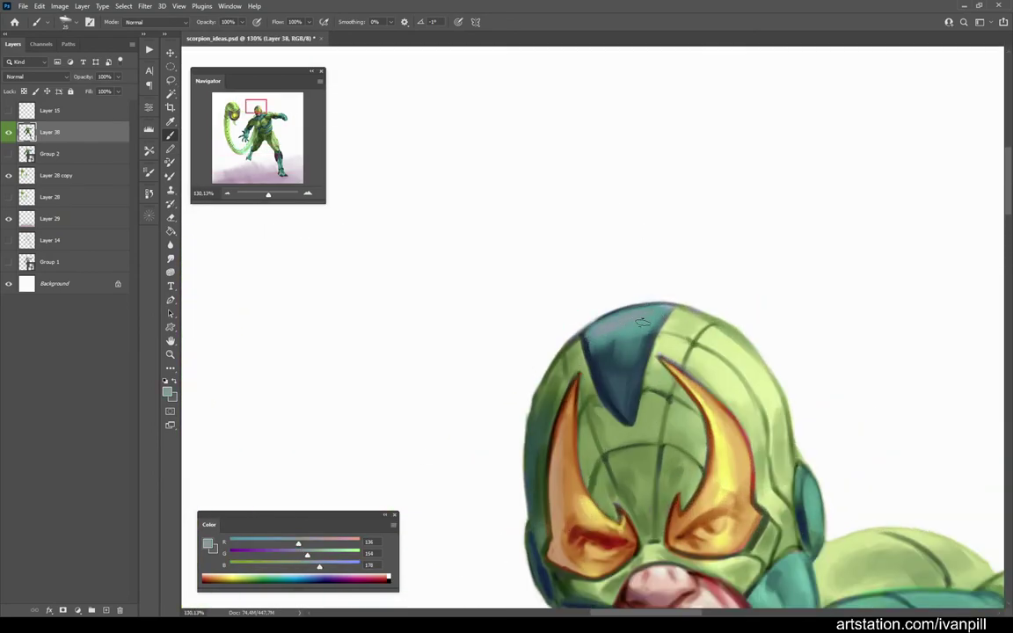
key("bracketright")
key("bracketright")
key("bracketright")
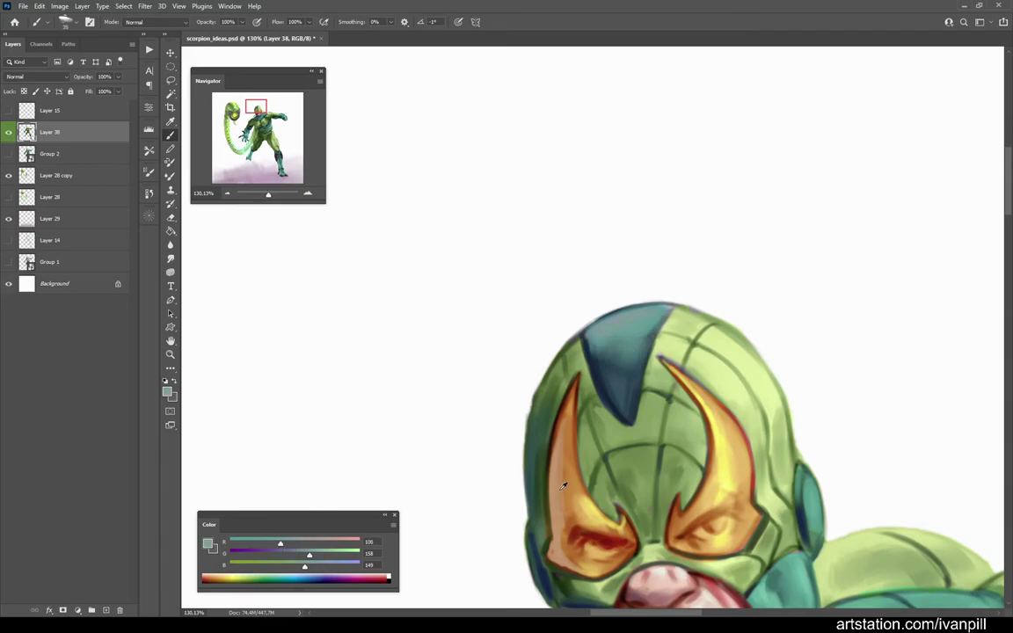
Step: Rework the shaded green forehead areas around the crest with mid green and darker green of RGB 62, 100, 53
left_click(555, 426, "alt")
key("bracketleft")
key("bracketleft")
key("bracketleft")
left_click_drag(598, 397, 567, 438)
left_click(584, 394, "alt")
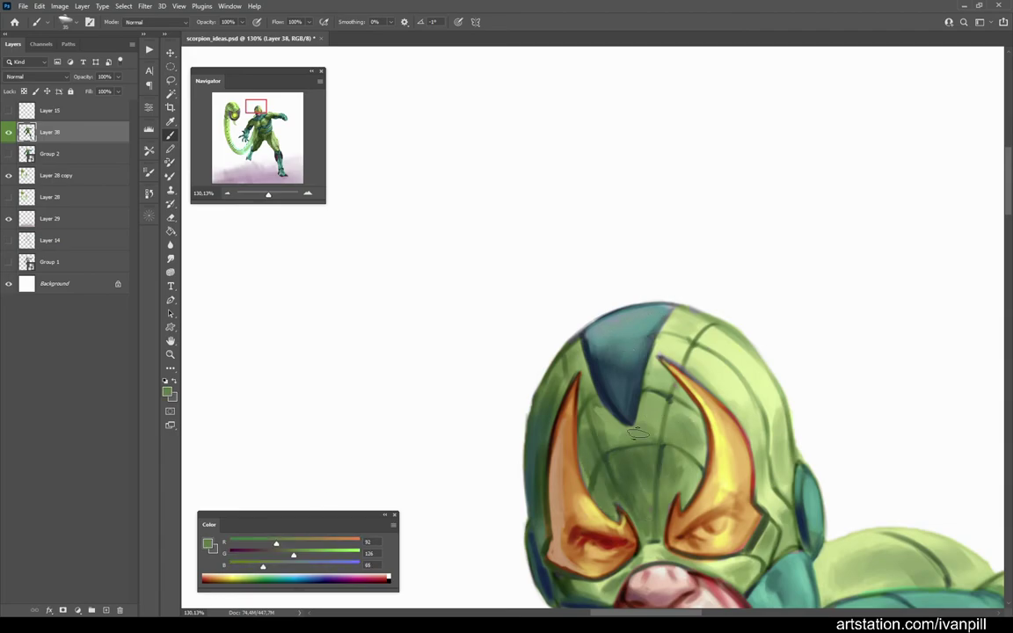
left_click_drag(576, 376, 628, 403)
scroll(626, 405, "up", 1)
left_click(636, 305, "alt")
scroll(637, 305, "down", 5)
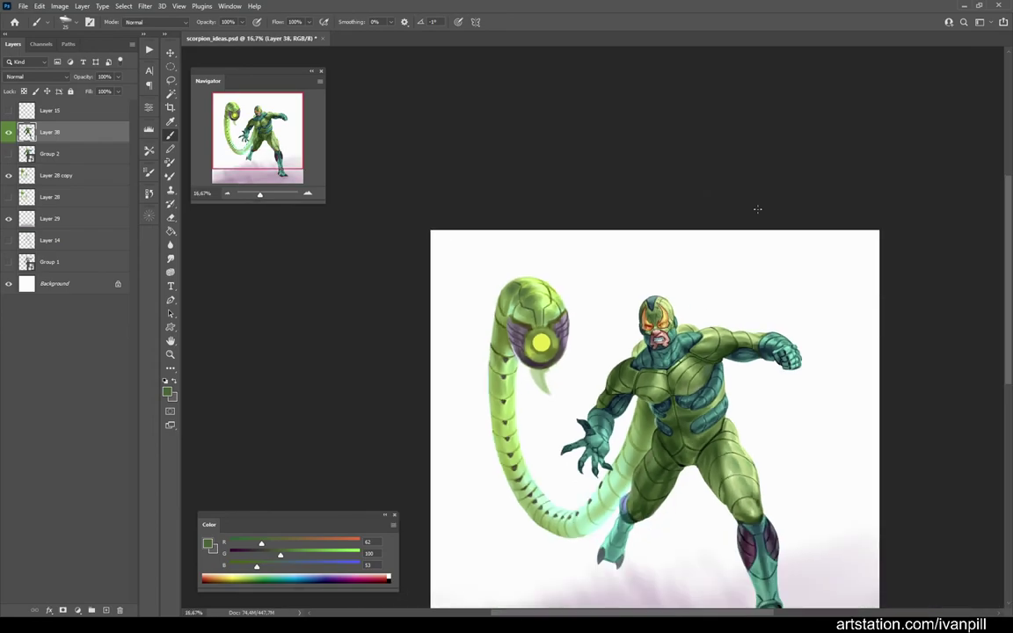
Step: Highlight the lit side of the mask beside the crest with pale green of RGB 221, 242, 153
scroll(637, 191, "up", 3)
scroll(637, 191, "down", 1)
scroll(637, 191, "up", 3)
left_click(610, 223, "alt")
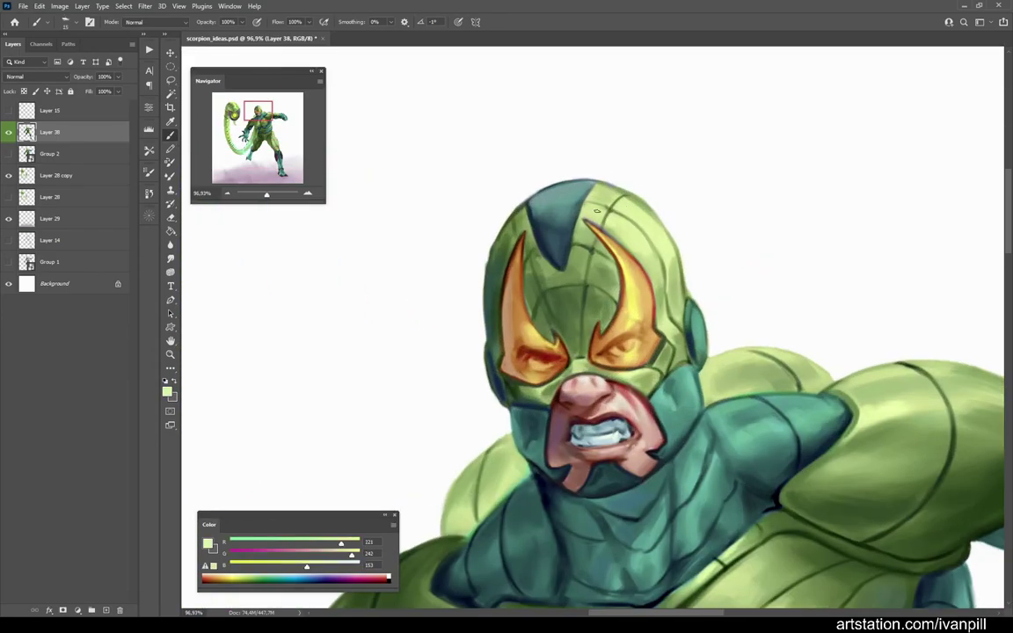
scroll(598, 211, "up", 2)
scroll(622, 223, "down", 4)
scroll(651, 199, "down", 1)
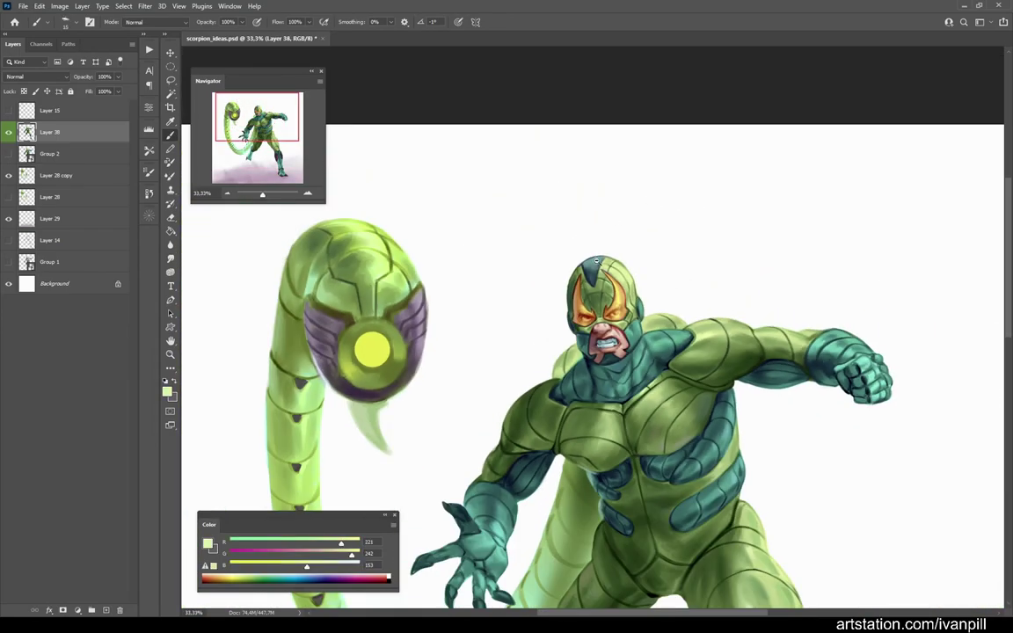
Step: Sharpen the outline between the crest and the green mask with dark teal of RGB 10, 61, 73
scroll(600, 295, "up", 4)
left_click(599, 294, "alt")
left_click(554, 294, "alt")
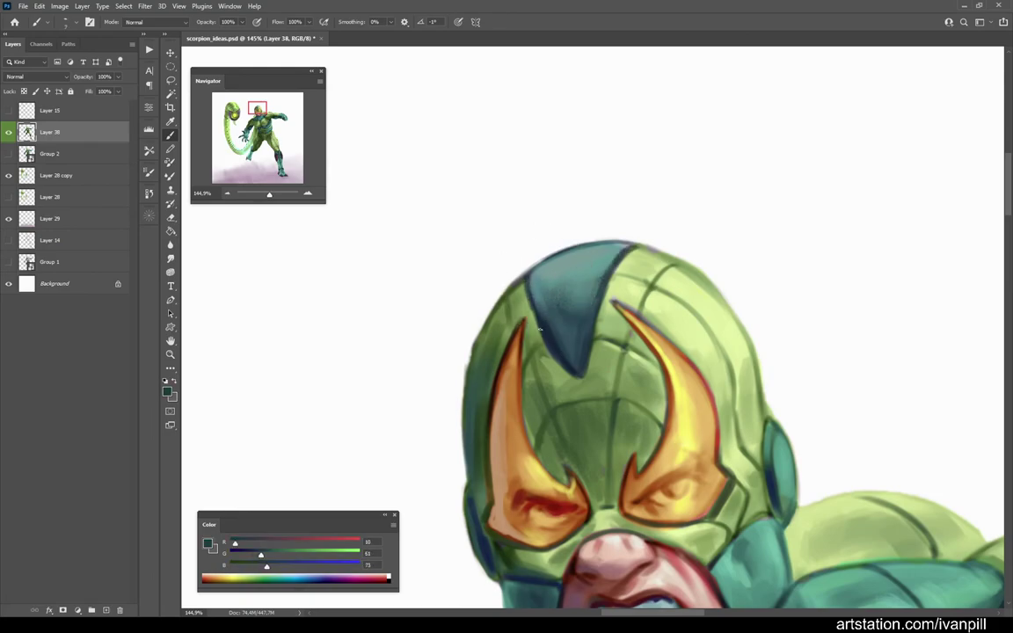
scroll(546, 249, "down", 5)
scroll(607, 322, "up", 5)
Step: Brighten the chest armour's upper trim below the collar with light greens of RGB 144, 185, 113 and RGB 202, 224, 136
left_click(606, 321, "alt")
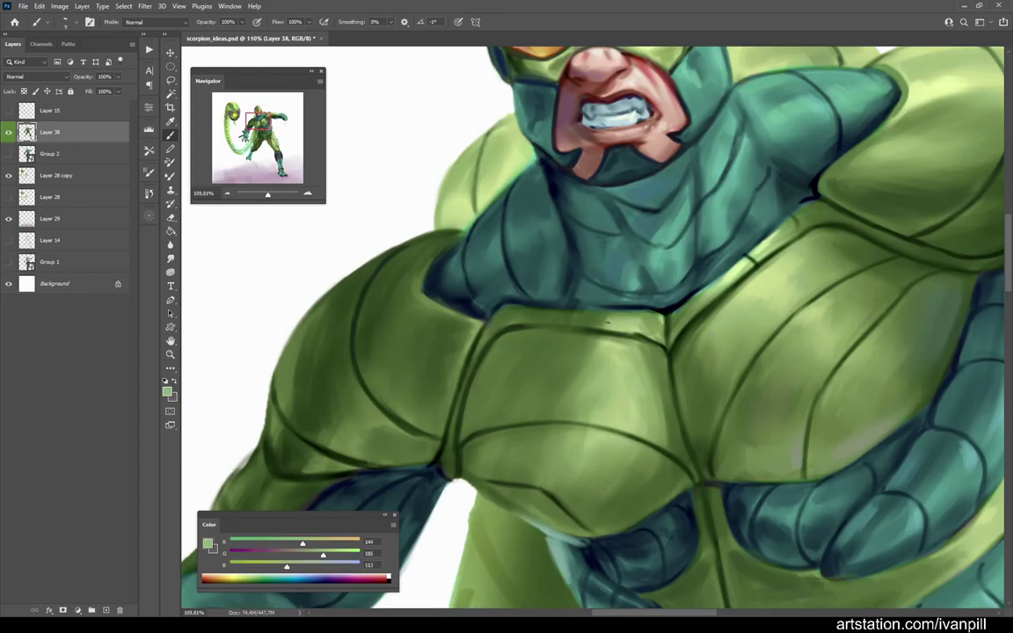
scroll(615, 343, "down", 5)
scroll(536, 339, "up", 6)
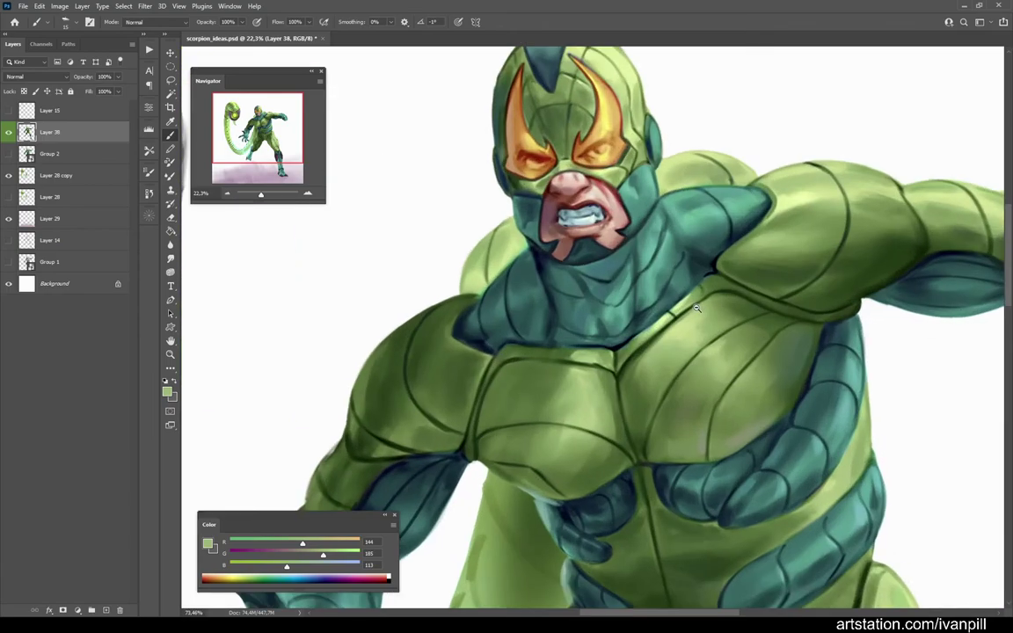
left_click(555, 341, "alt")
scroll(668, 339, "down", 5)
scroll(677, 335, "up", 5)
left_click(679, 335, "alt")
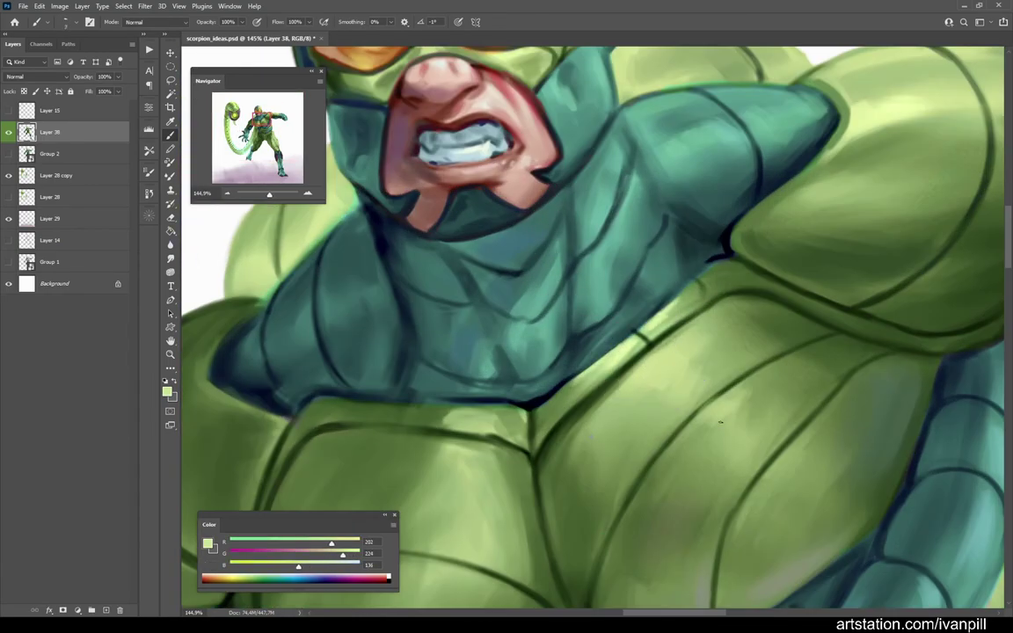
Step: Flip the canvas, add pale reflected light under the outer chest plate and redraw its seam with dark green of RGB 14, 40, 8
scroll(707, 406, "down", 5)
scroll(711, 409, "up", 4)
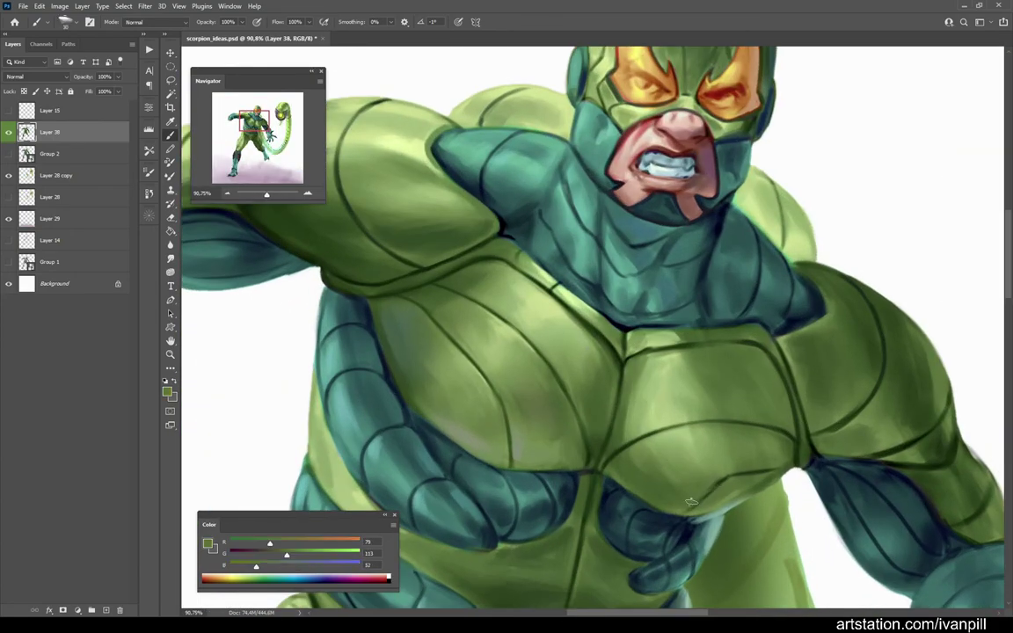
left_click(687, 522, "alt")
left_click(696, 508, "alt")
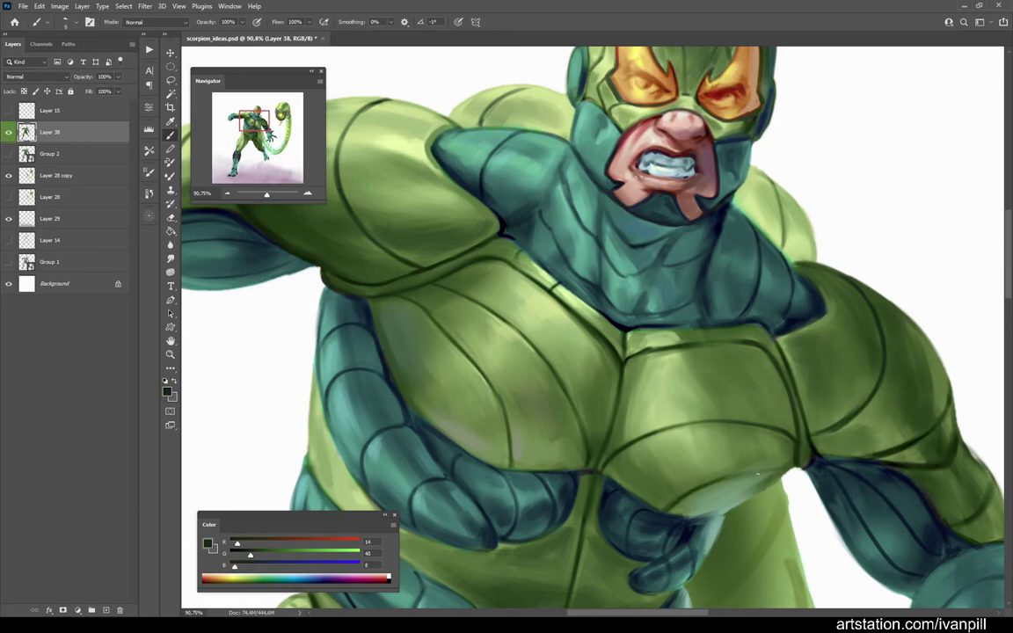
left_click(641, 433, "alt")
scroll(743, 357, "down", 5)
scroll(743, 357, "up", 3)
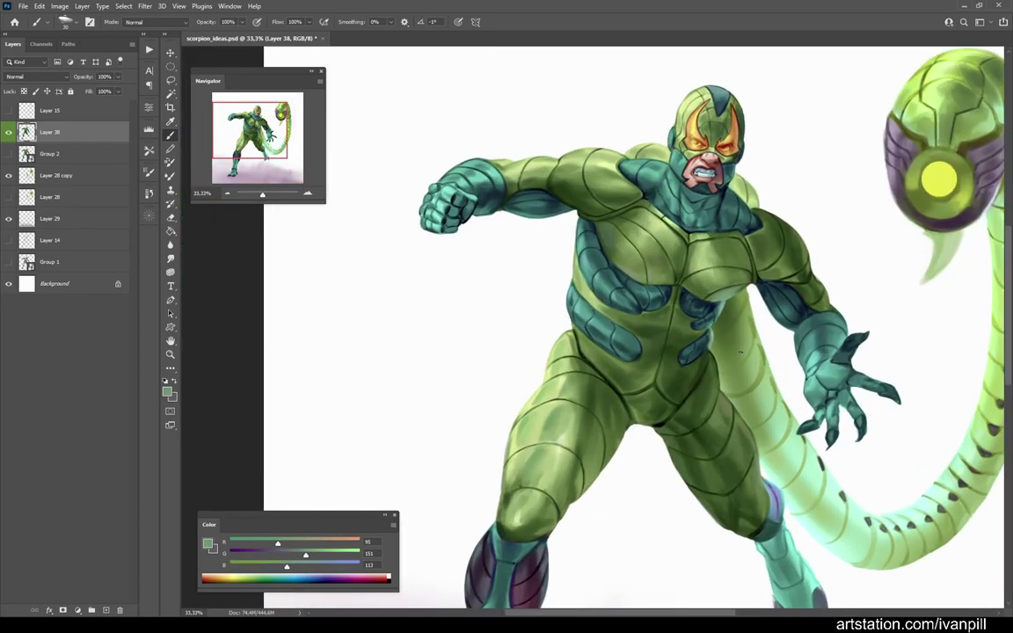
Step: Deepen the shadow below the elbow of the open-handed arm with dark navy of RGB 0, 12, 38 and teal of RGB 0, 78, 87
scroll(743, 357, "down", 2)
scroll(741, 355, "up", 2)
scroll(801, 310, "up", 4)
left_click(802, 310, "alt")
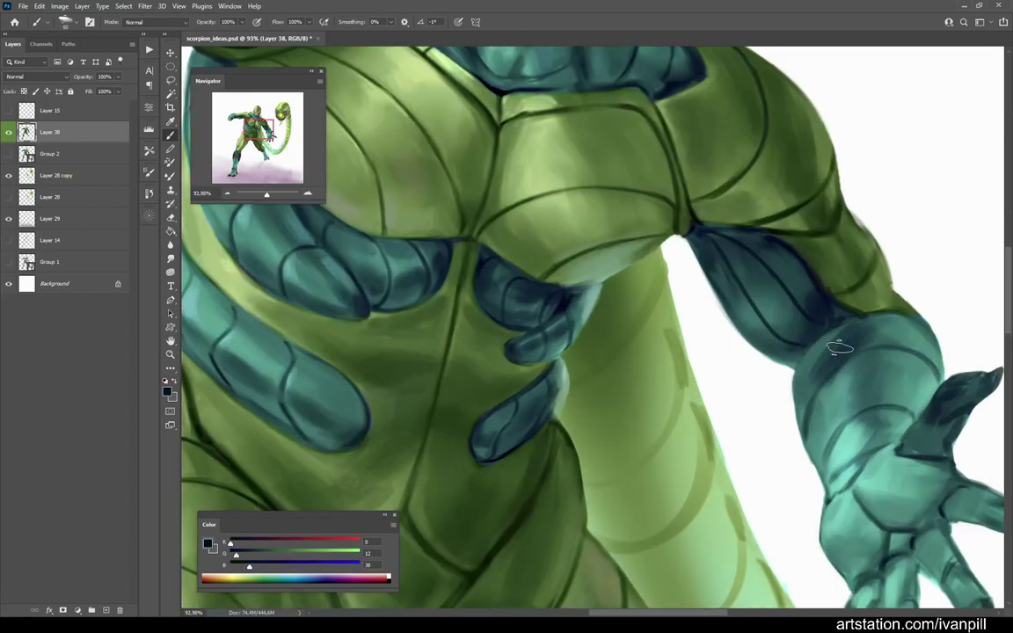
left_click(860, 388, "alt")
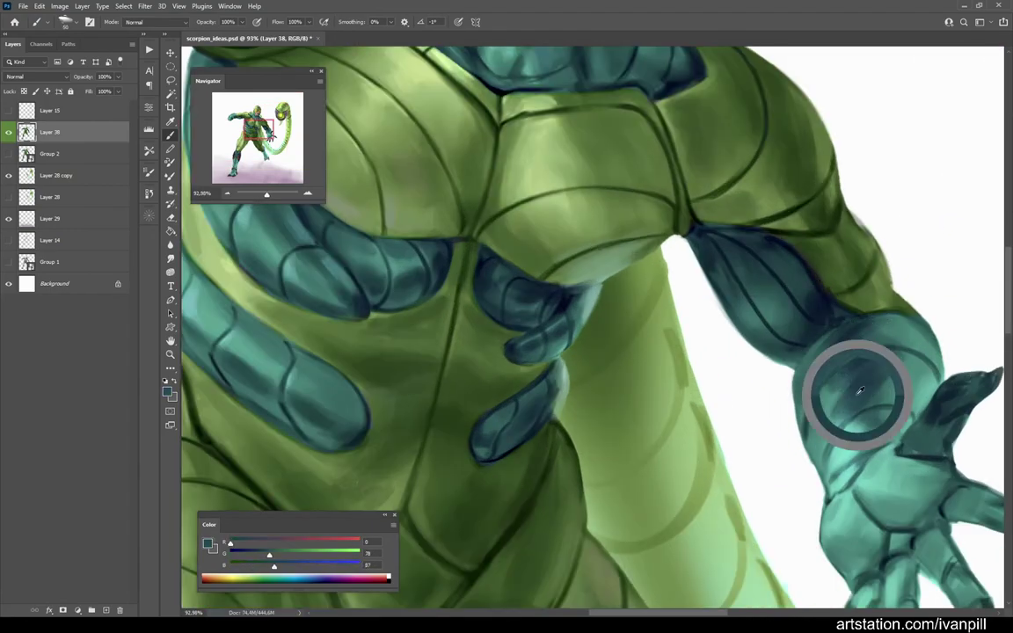
Step: Blend light teal of RGB 10, 200, 181 into the forearm's banded armour above the open hand
scroll(826, 369, "up", 2)
left_click(795, 427, "alt")
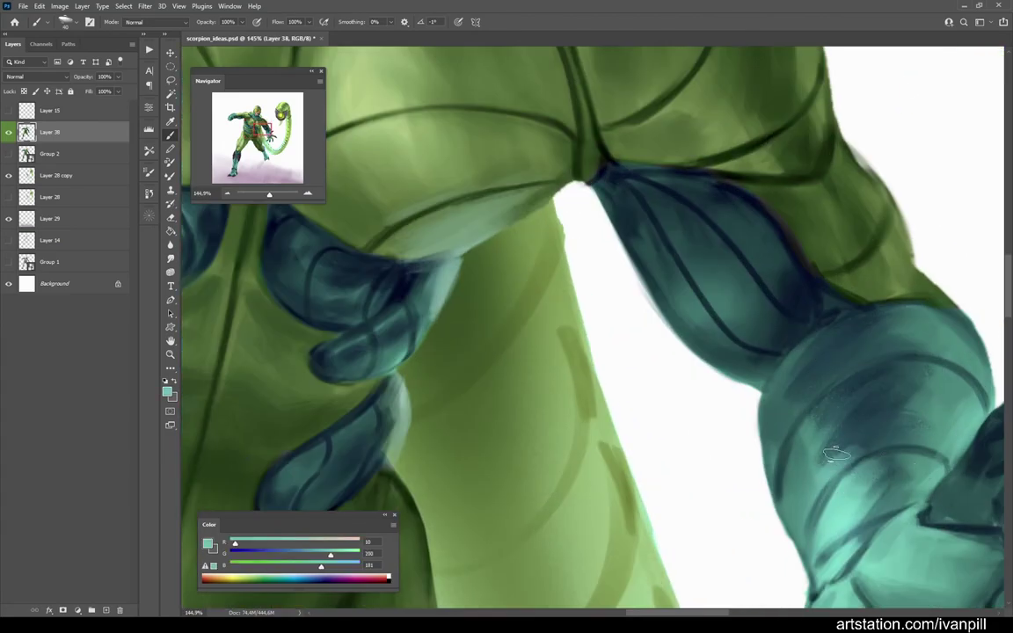
scroll(810, 440, "down", 8)
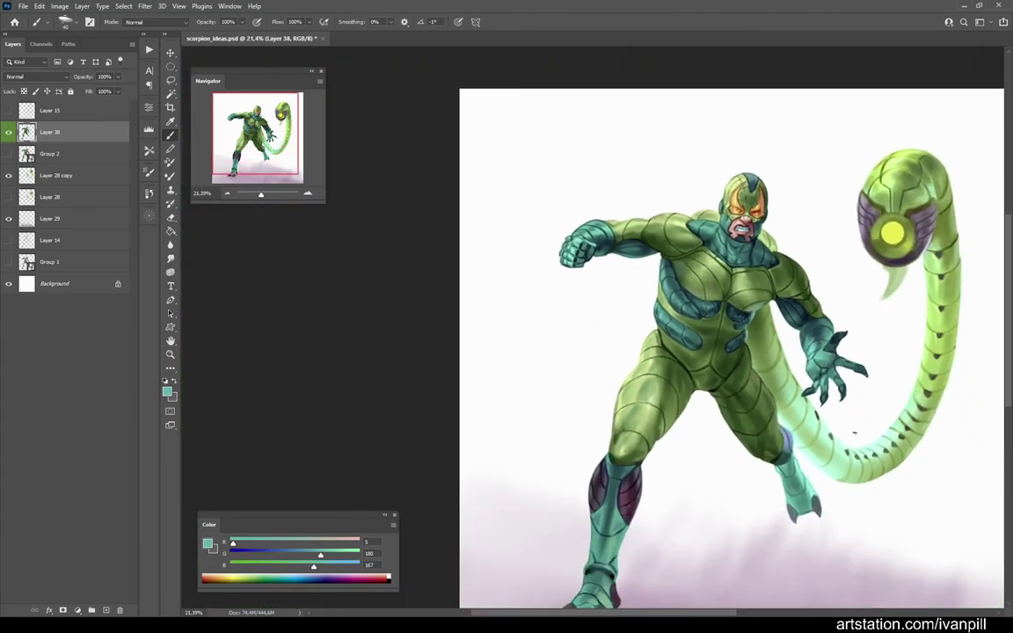
scroll(591, 325, "down", 1)
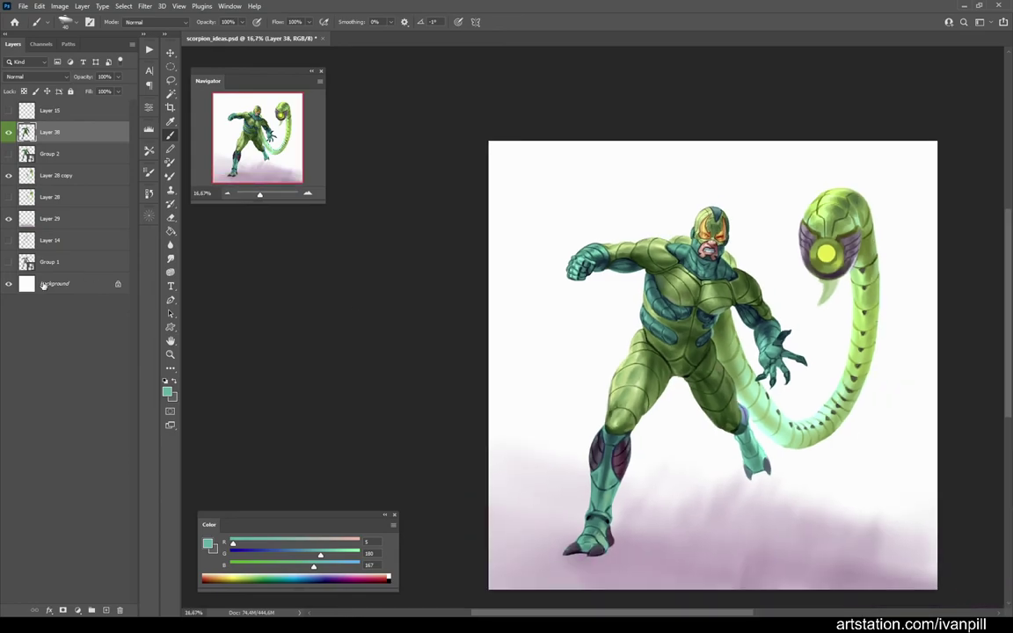
Step: Recolour the ground wash on Layer 29 to a sandy beige with a colour adjustment
left_click(49, 218)
left_click(59, 6)
left_click(185, 115)
left_click_drag(160, 388, 216, 388)
left_click_drag(135, 400, 198, 400)
key("Return")
Step: Paint broad, pale beige cloud shapes behind the character on Layer 29 and flip the canvas horizontally
key("b")
mouse_move(616, 439)
left_mouse_down()
mouse_move(531, 225)
mouse_move(606, 176)
left_mouse_up()
left_click(629, 219, "alt")
key("ctrl+shift+h")
scroll(838, 307, "down", 1)
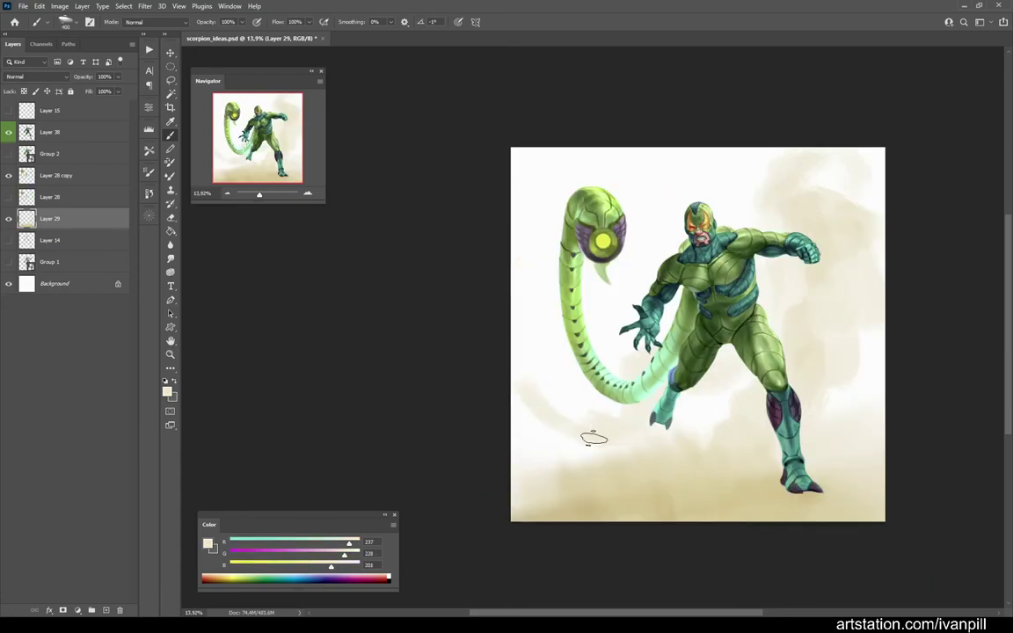
Step: Soften the cloud shapes around the character with pale cream of RGB 244, 239, 223 and near-white
scroll(639, 464, "up", 3)
scroll(621, 452, "down", 4)
scroll(795, 475, "up", 4)
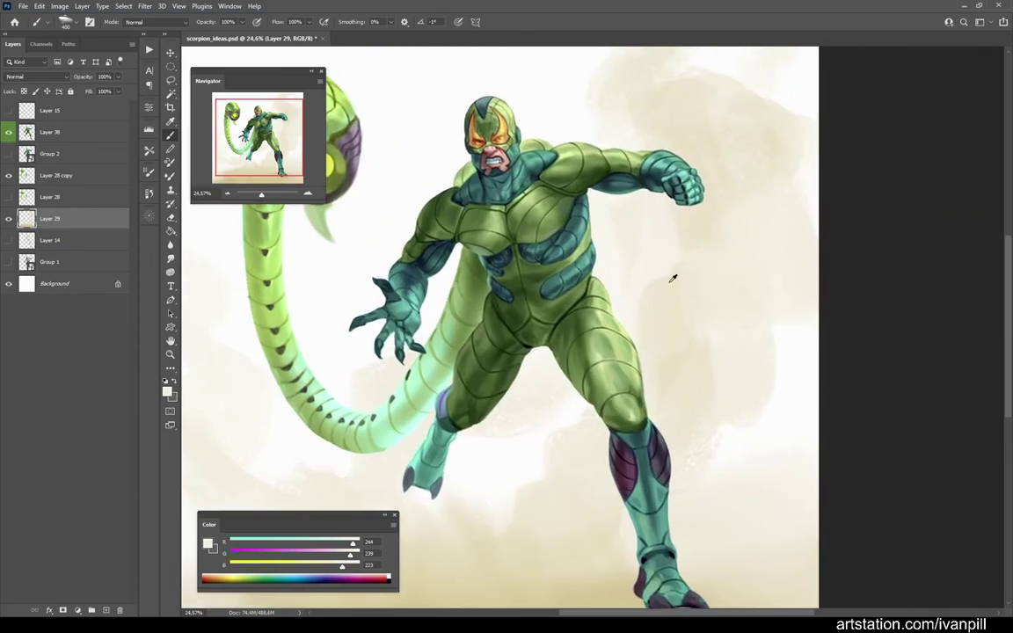
scroll(729, 290, "down", 2)
scroll(703, 228, "up", 3)
scroll(650, 268, "down", 3)
scroll(712, 167, "up", 3)
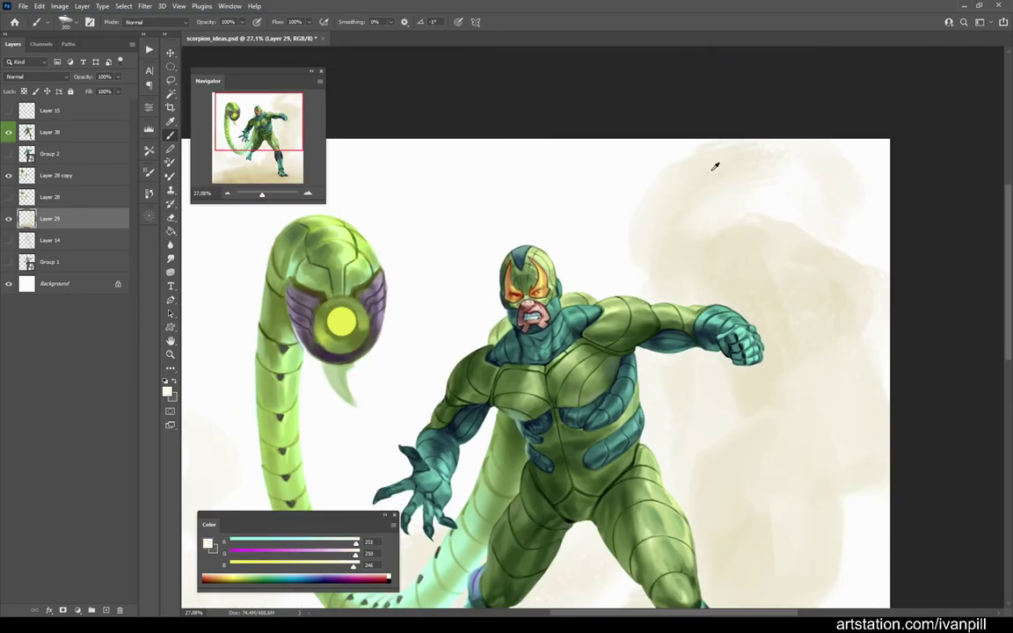
scroll(765, 268, "down", 3)
Step: Build up the sandy ground with beiges of RGB 240, 232, 210, RGB 229, 212, 172 and RGB 224, 205, 161, saving the file
left_click(715, 450, "alt")
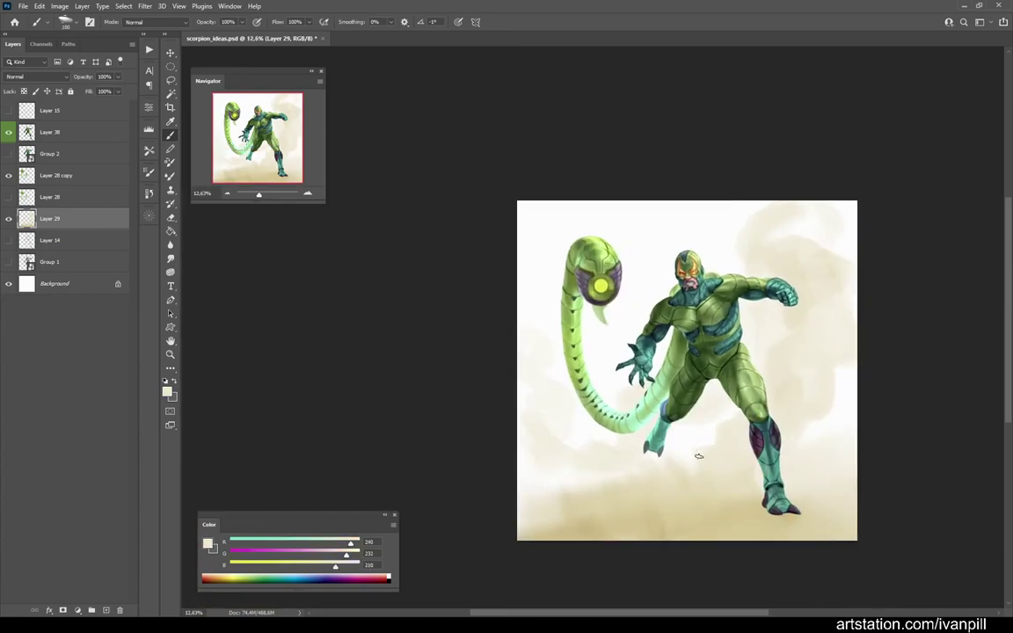
left_click(745, 492, "alt")
key("ctrl+s")
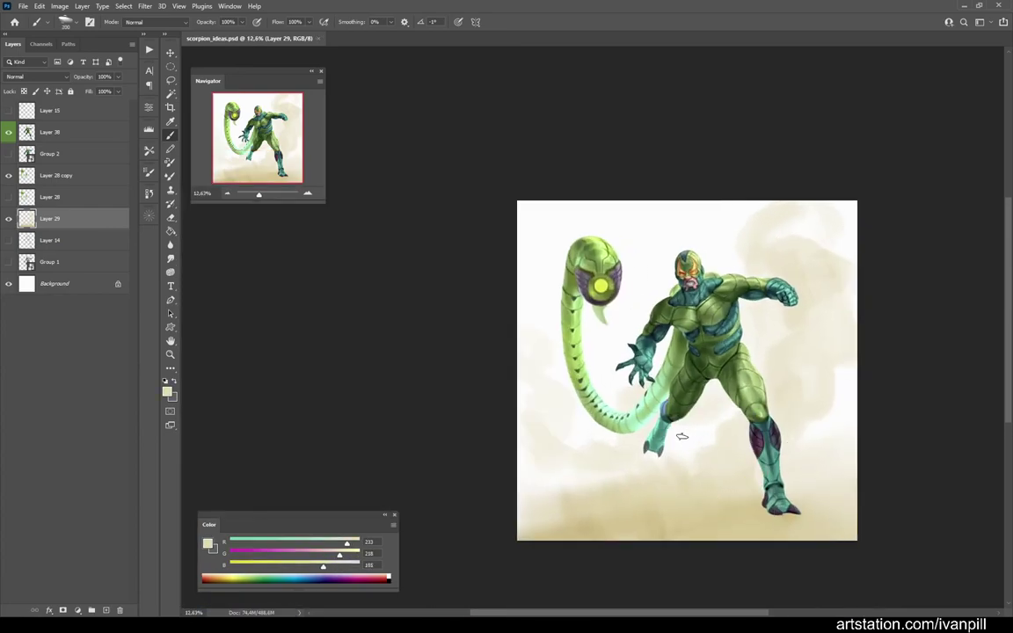
left_click(580, 453, "alt")
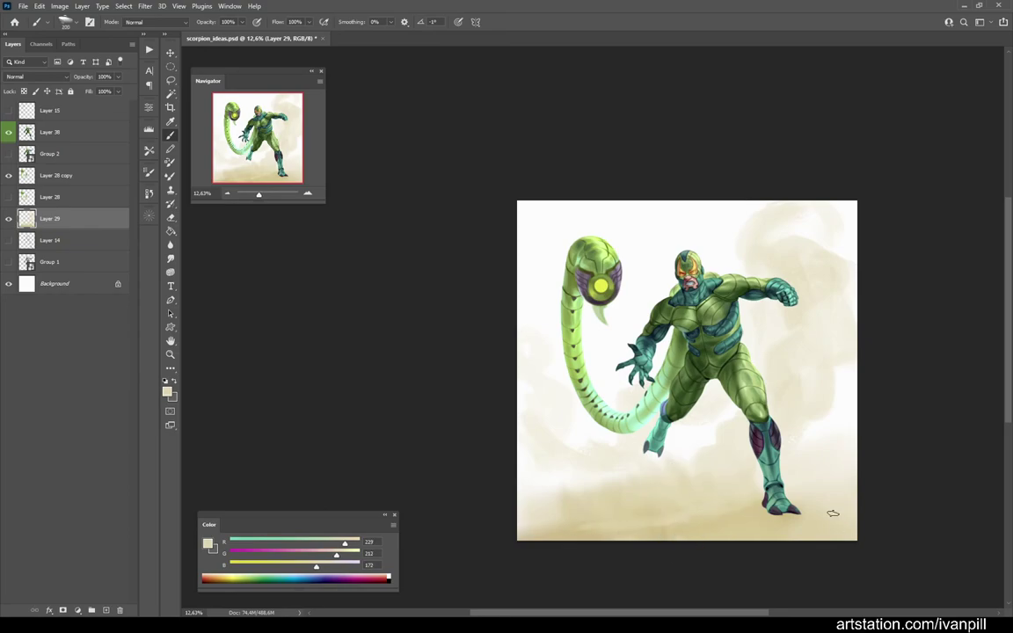
left_click(760, 415, "alt")
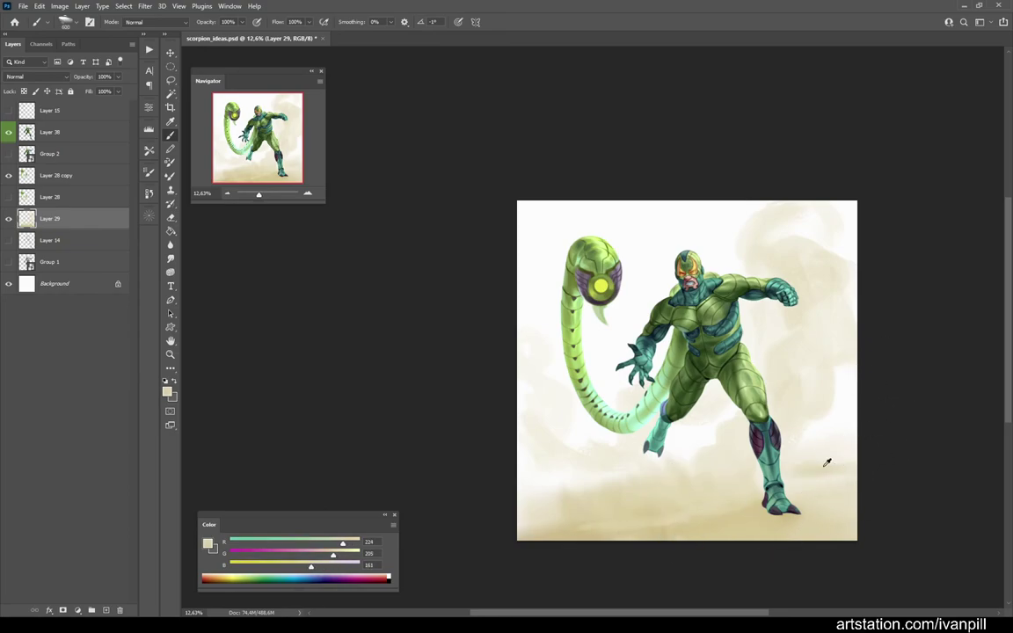
Step: Extend the background clouds across the upper canvas with pale beige of RGB 239, 231, 207 and flip the view horizontally
key("ctrl+plus")
left_click(442, 126, "alt")
left_click(594, 133, "alt")
key("ctrl+minus")
key("h")
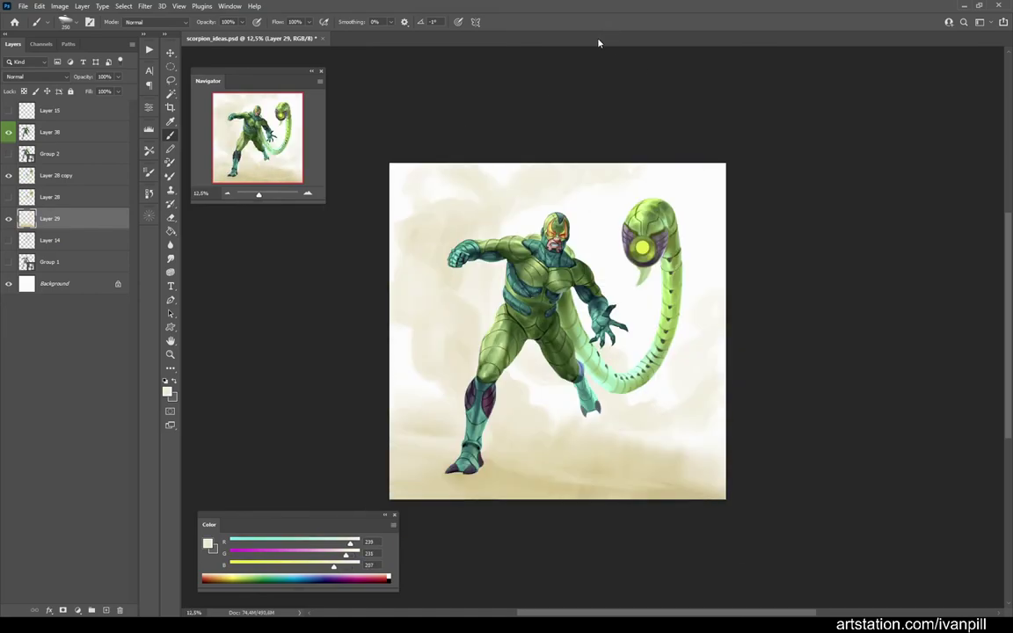
Step: Adjust the Yellows of Layer 29 with Selective Color, setting Cyan and Magenta to -100% and Yellow to -16%
scroll(621, 238, "up", 3)
left_click(59, 6)
left_click(199, 182)
key("Return")
left_click(65, 7)
mouse_move(76, 33)
left_click(199, 193)
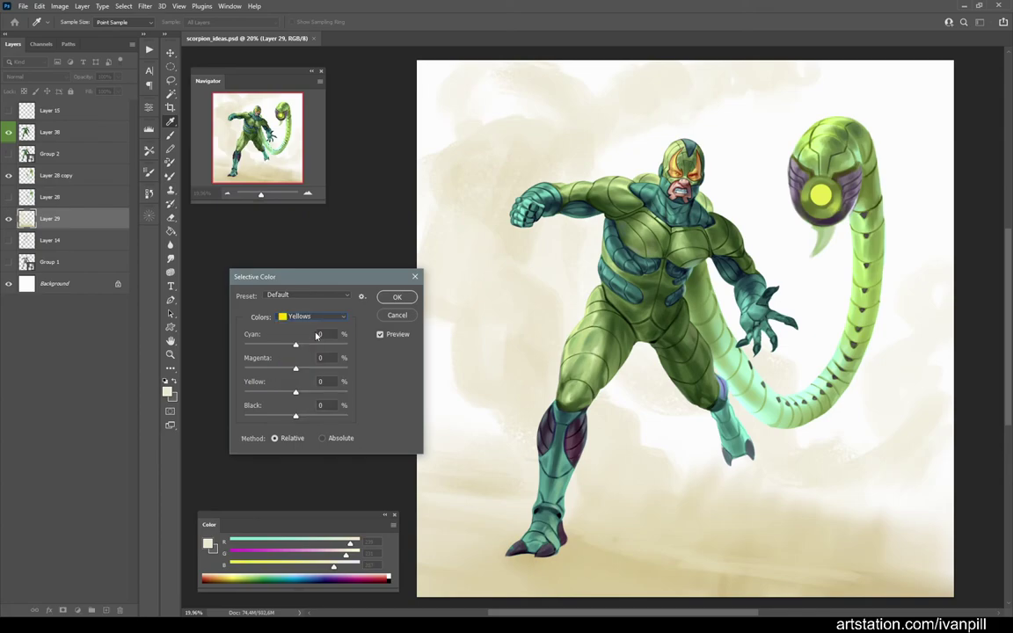
left_click_drag(261, 345, 168, 305)
left_click_drag(295, 367, 120, 357)
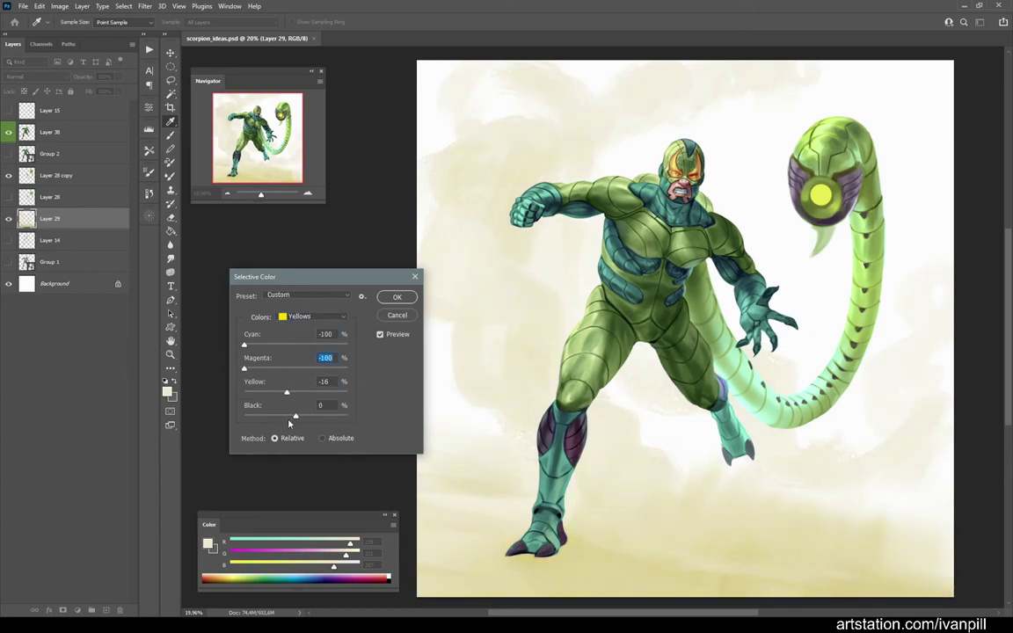
Step: Adjust the cyan amount of the Whites and apply the Selective Color correction to the background
scroll(543, 350, "down", 1)
left_click(312, 315)
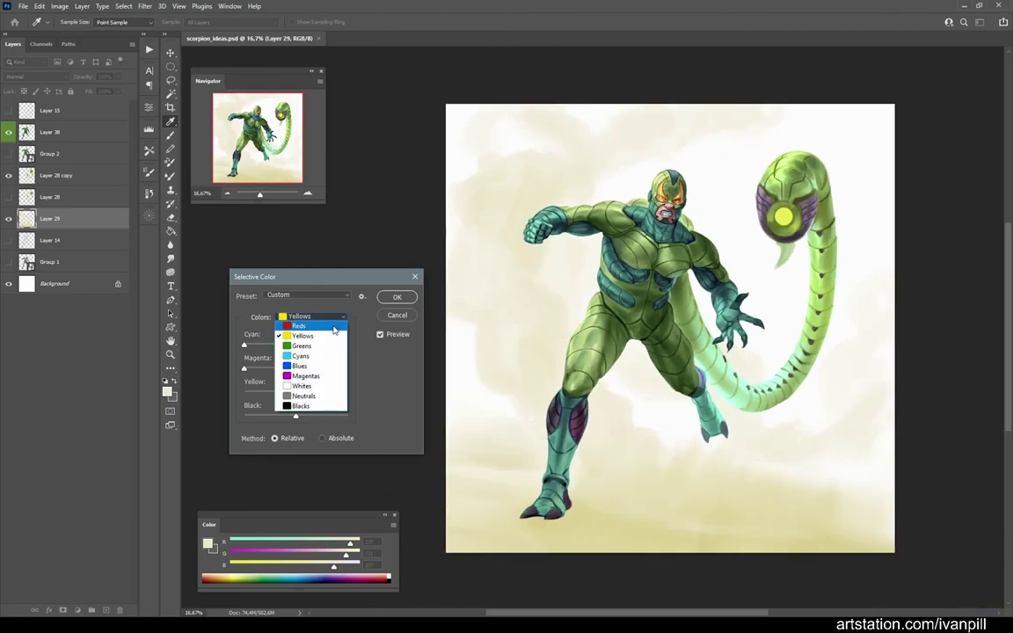
left_click(327, 385)
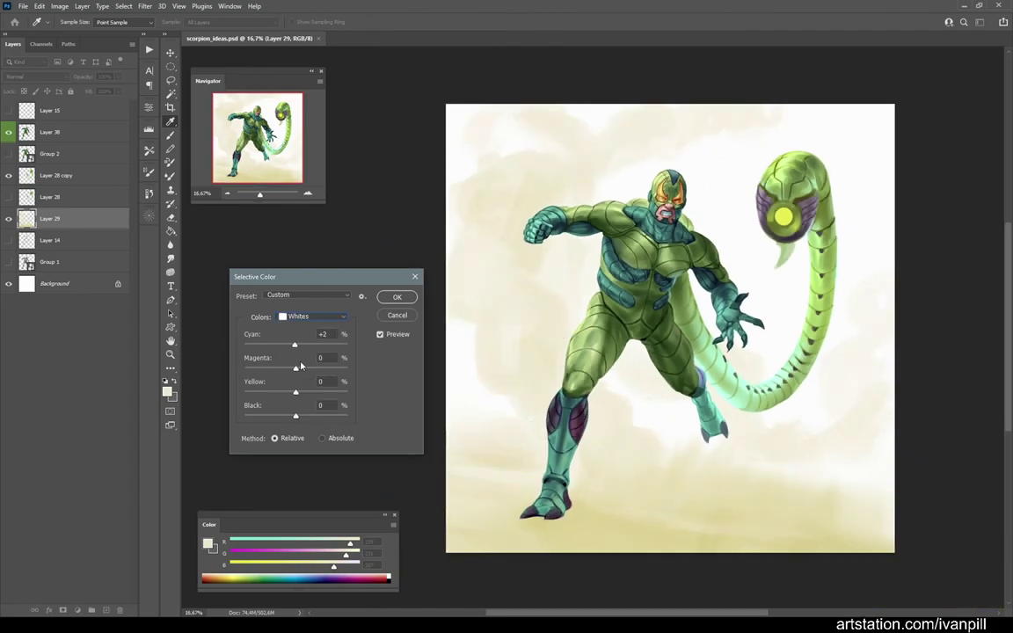
key("Return")
Step: Apply Color Balance to Layer 29, with highlights at +6, 0, +18 and shadows at +50, 0, +16
left_click(60, 6)
left_click(380, 195)
left_click(59, 6)
mouse_move(76, 33)
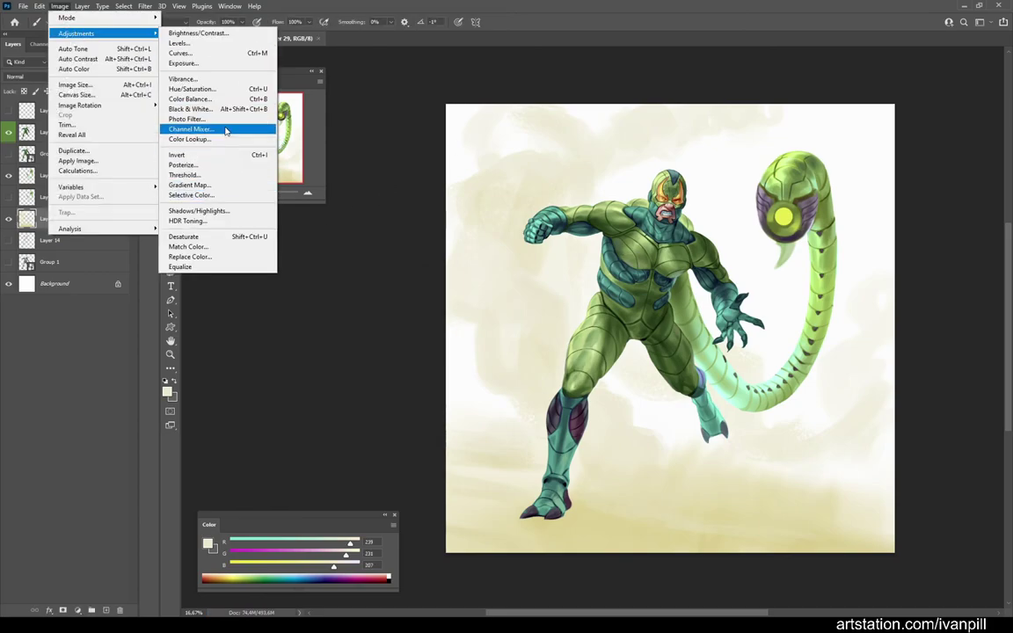
left_click(206, 99)
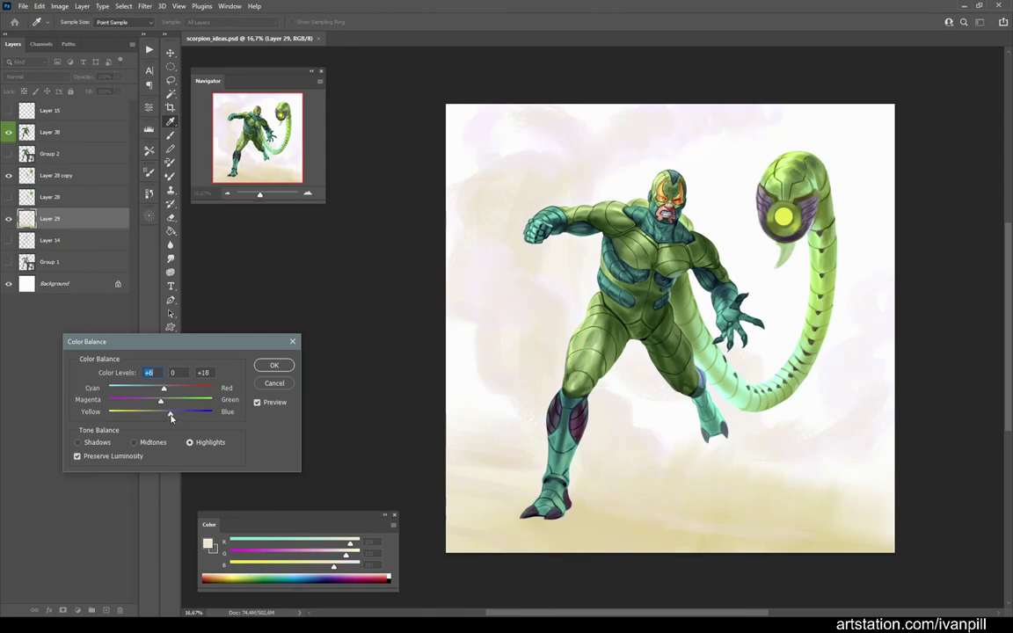
left_click_drag(160, 389, 181, 400)
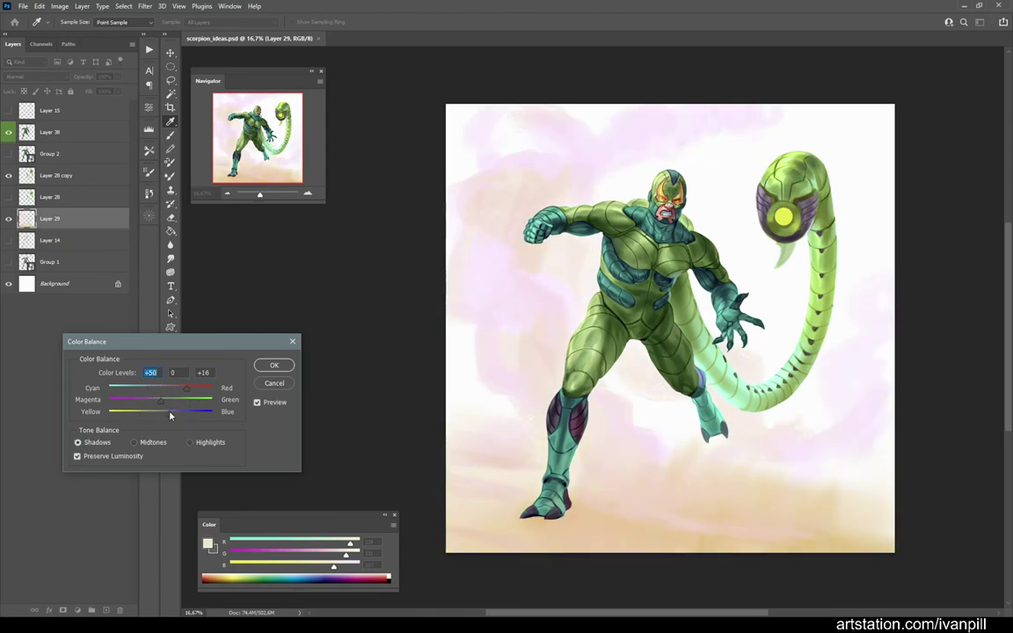
key("Return")
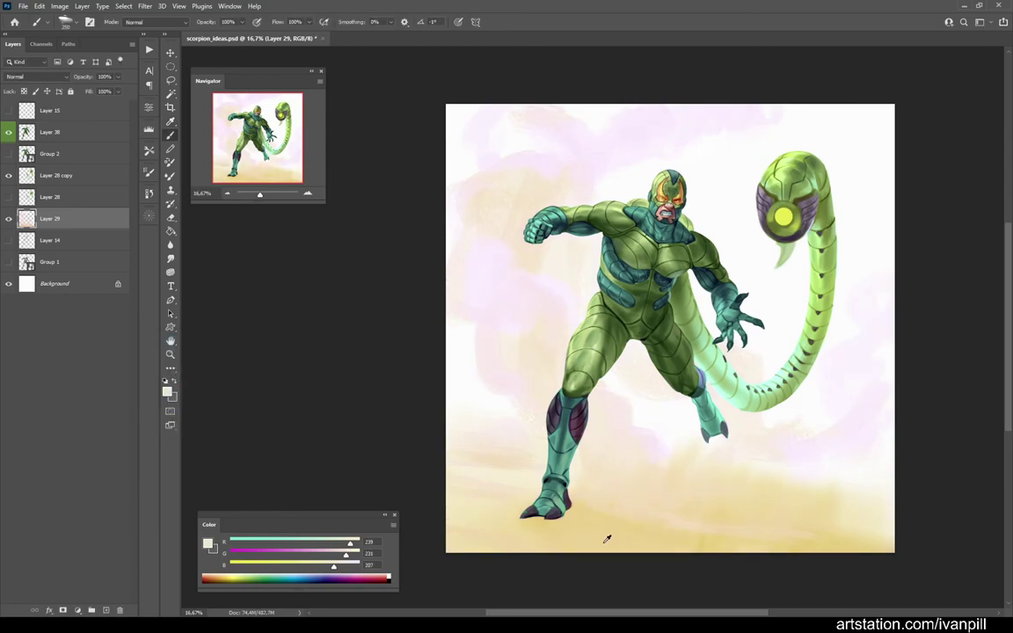
Step: Blend the lilac and sandy cloud patches behind the character with pale peach tones such as RGB 252, 228, 217
left_click(517, 310, "alt")
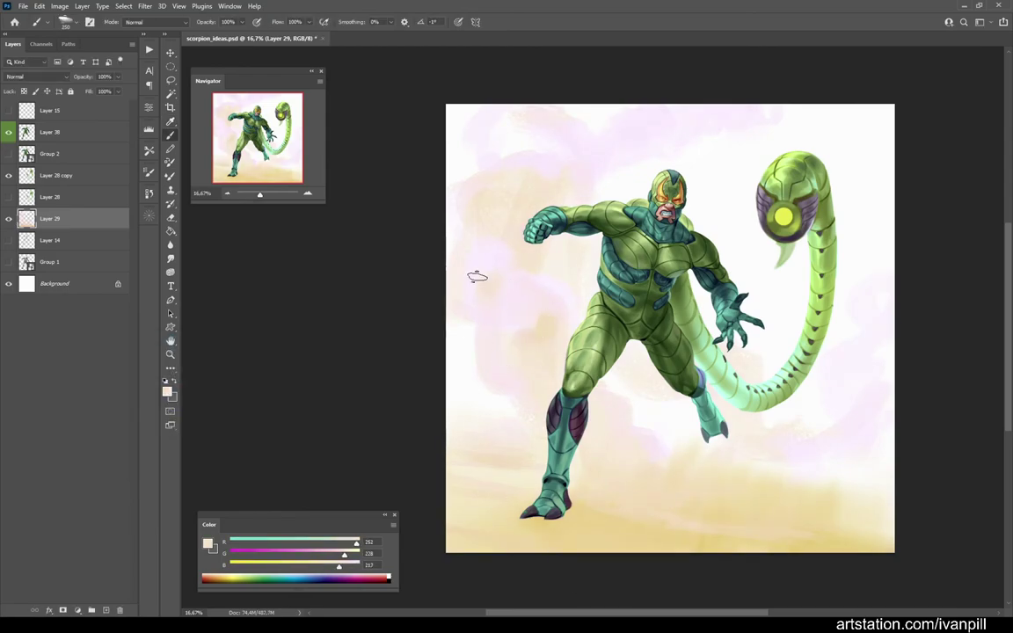
key("h")
key("ctrl+plus")
key("h")
left_click_drag(312, 340, 473, 229)
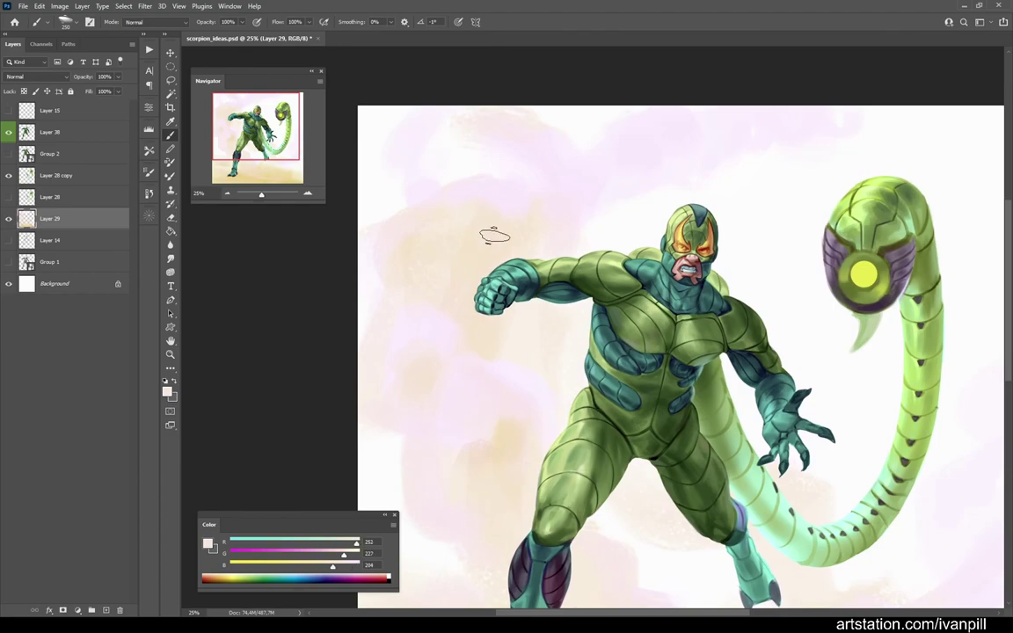
scroll(616, 113, "down", 2)
scroll(651, 176, "up", 1)
left_click_drag(479, 489, 568, 402)
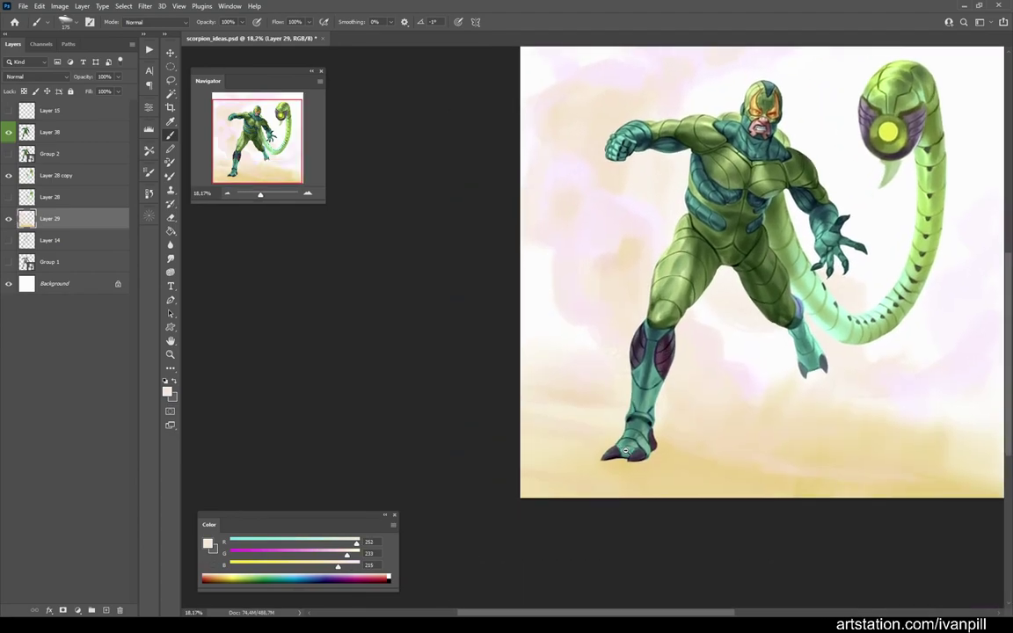
Step: Paint a dark cast shadow across the sand from the front foot and sample sandy RGB 242, 202, 134
scroll(568, 404, "up", 2)
key("ctrl+minus")
left_click_drag(486, 457, 598, 456)
key("ctrl+0")
left_click(642, 413, "alt")
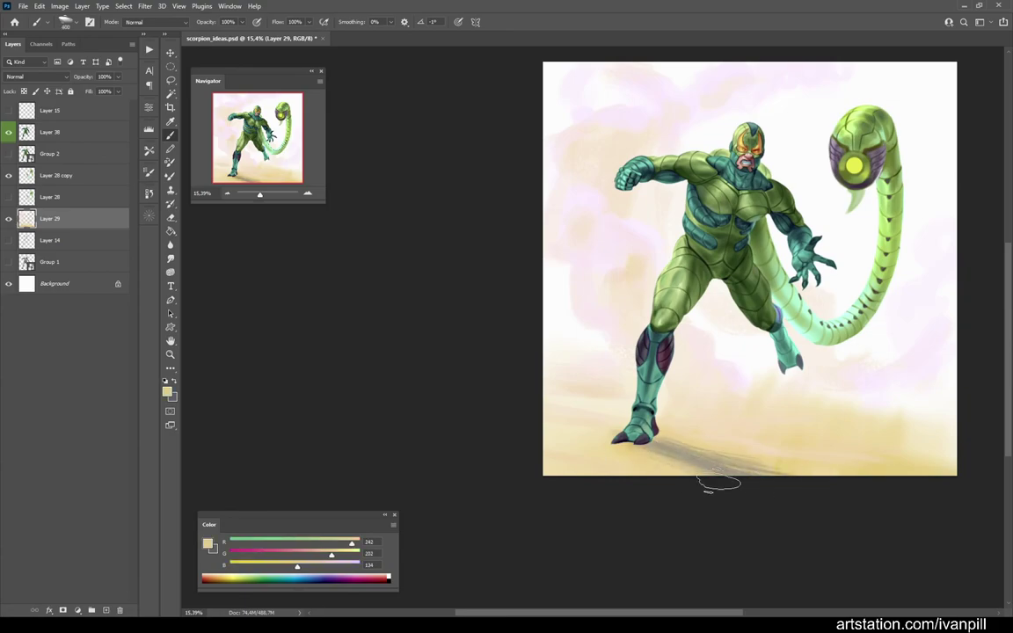
Step: Soften the cast shadow into the ground with light sand RGB 252, 218, 184 and muted beige RGB 197, 174, 131
key("h")
left_click_drag(817, 450, 707, 478)
left_click(709, 385, "alt")
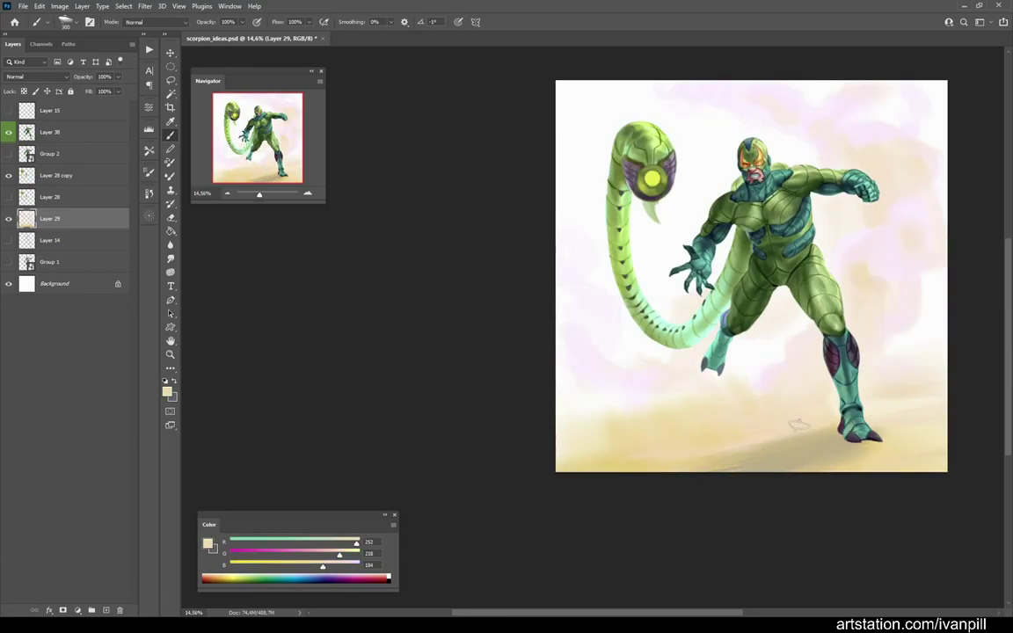
left_click(654, 460, "alt")
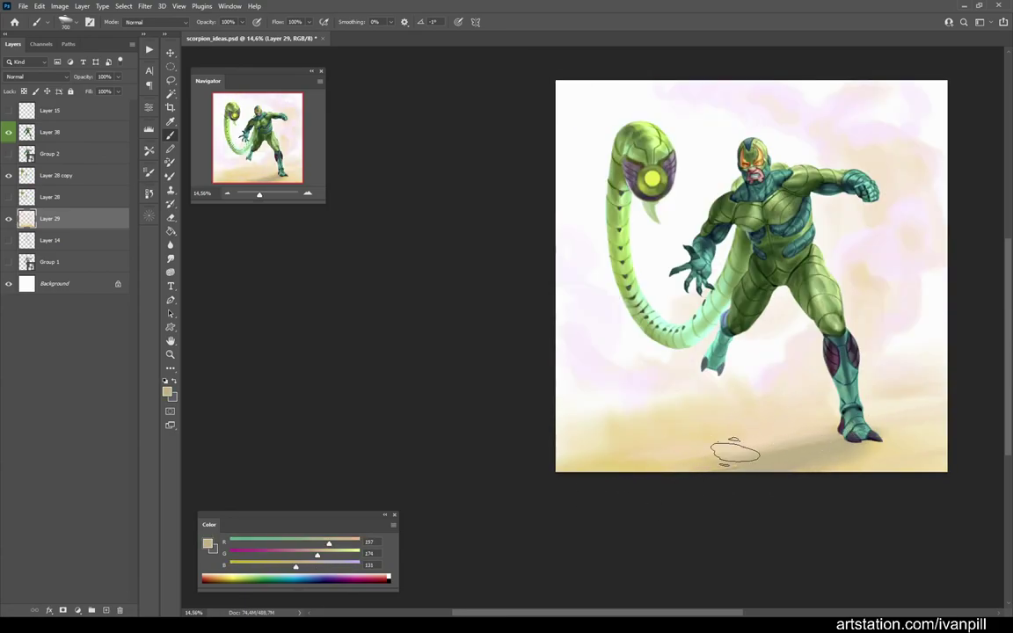
key("h")
key("ctrl+plus")
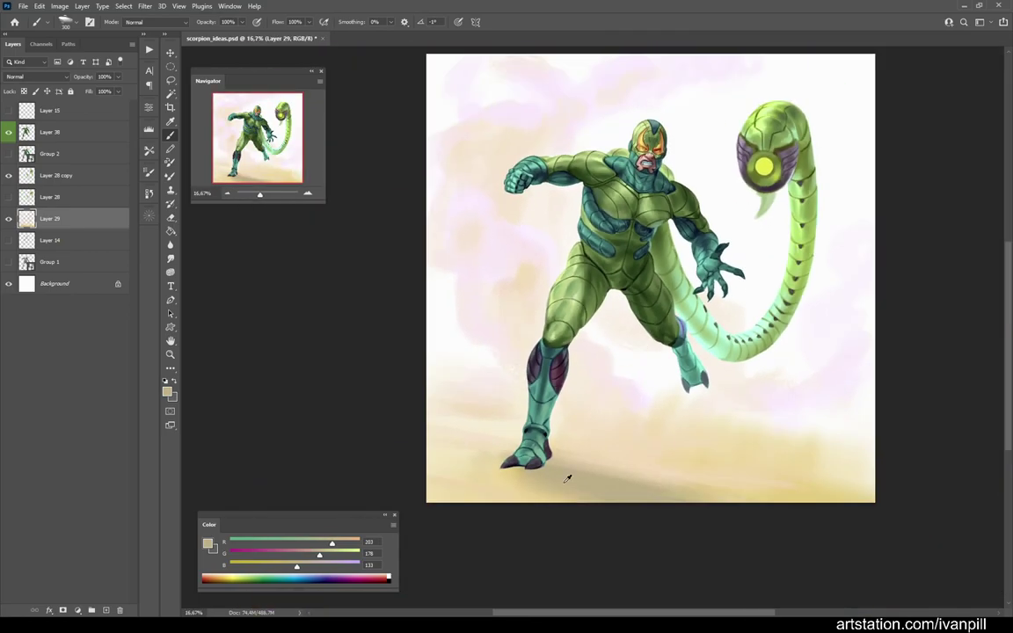
Step: Refine the front shin and boot on Layer 38 with sampled teals, including RGB 82, 171, 135 and RGB 38, 121, 106
scroll(548, 486, "down", 1)
scroll(553, 439, "up", 3)
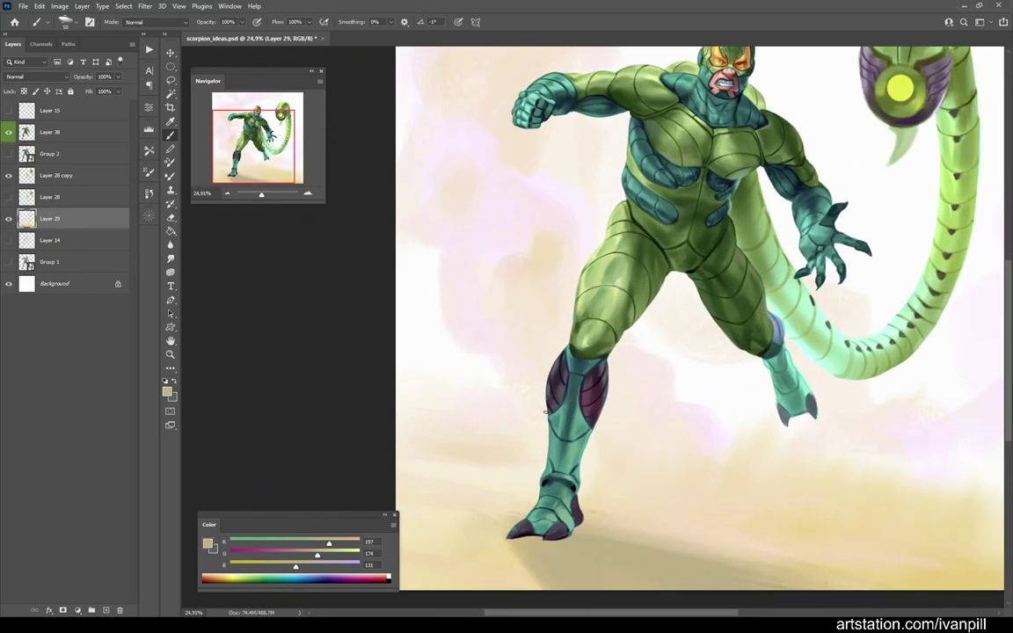
left_click(545, 409, "ctrl")
left_click(546, 410, "alt")
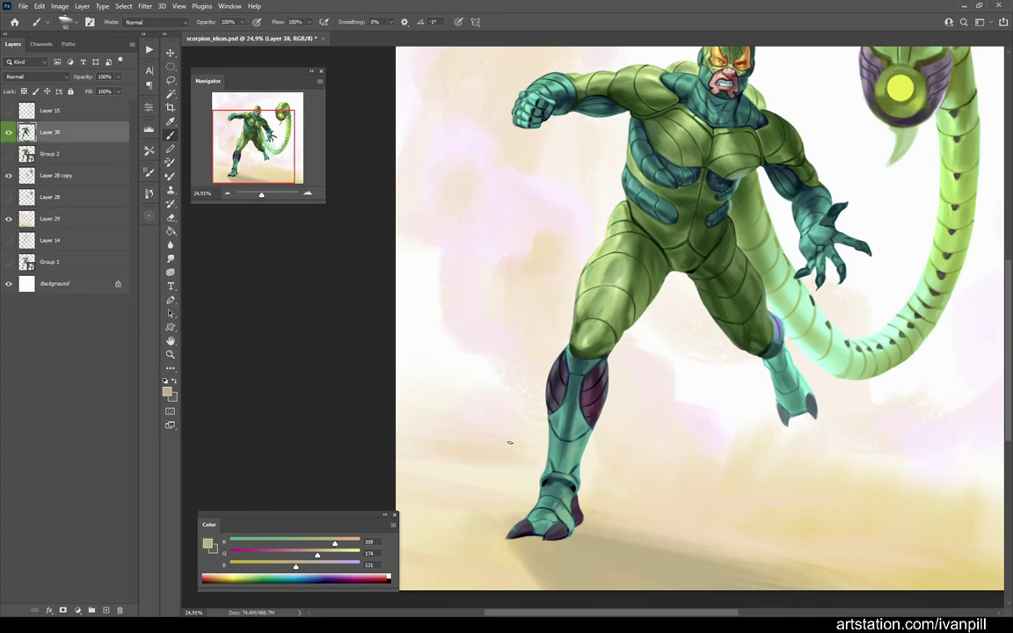
scroll(510, 430, "up", 3)
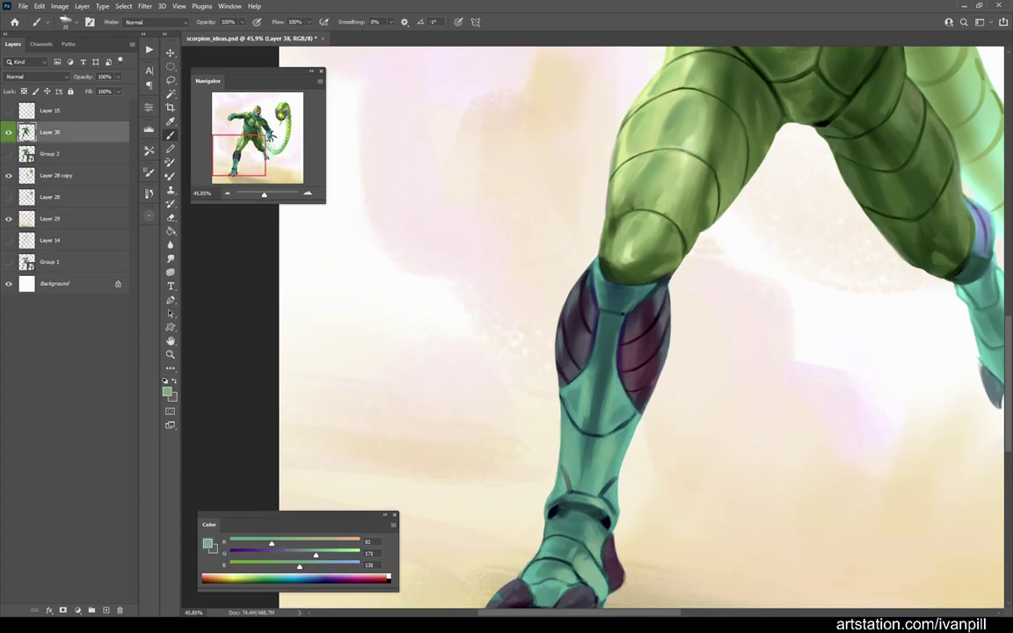
left_click_drag(535, 578, 595, 472)
left_click(655, 402, "alt")
left_click(573, 391, "alt")
left_click(561, 417, "alt")
scroll(560, 418, "down", 8)
scroll(813, 431, "up", 3)
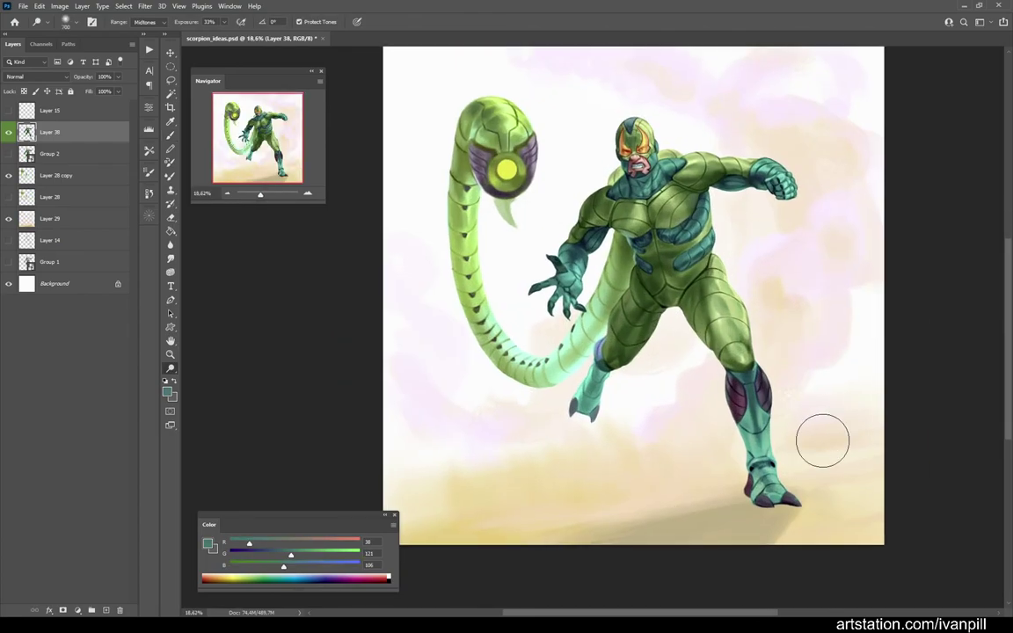
Step: Add a Soft Light layer clipped to Layer 38 and glaze the front lower leg with yellow RGB 255, 239, 106
key("ctrl+shift+alt+n")
left_click(776, 433, "alt")
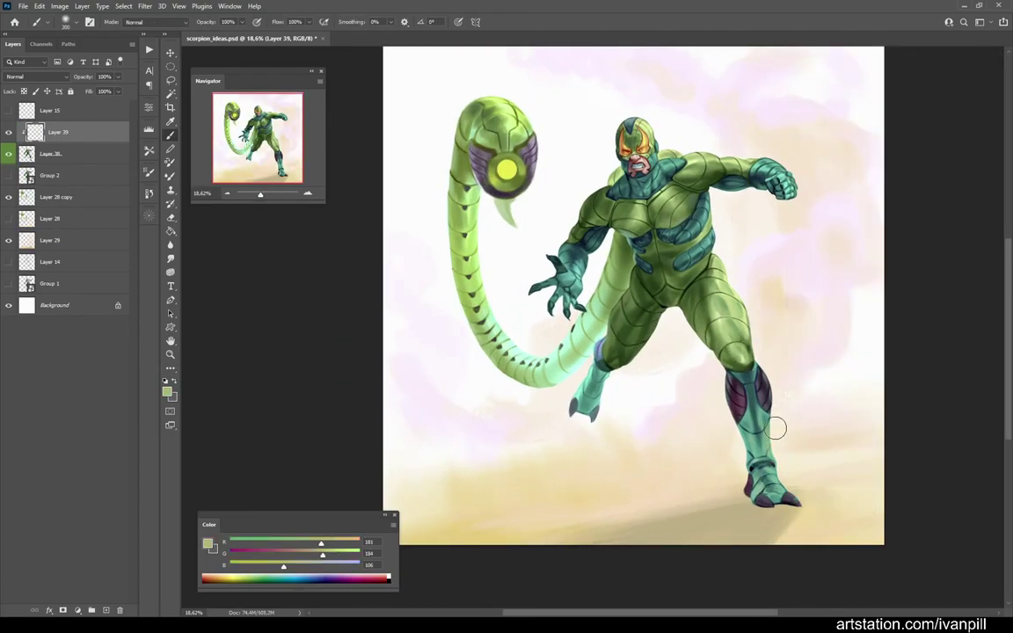
key("shift+alt+f")
left_click(741, 437, "alt")
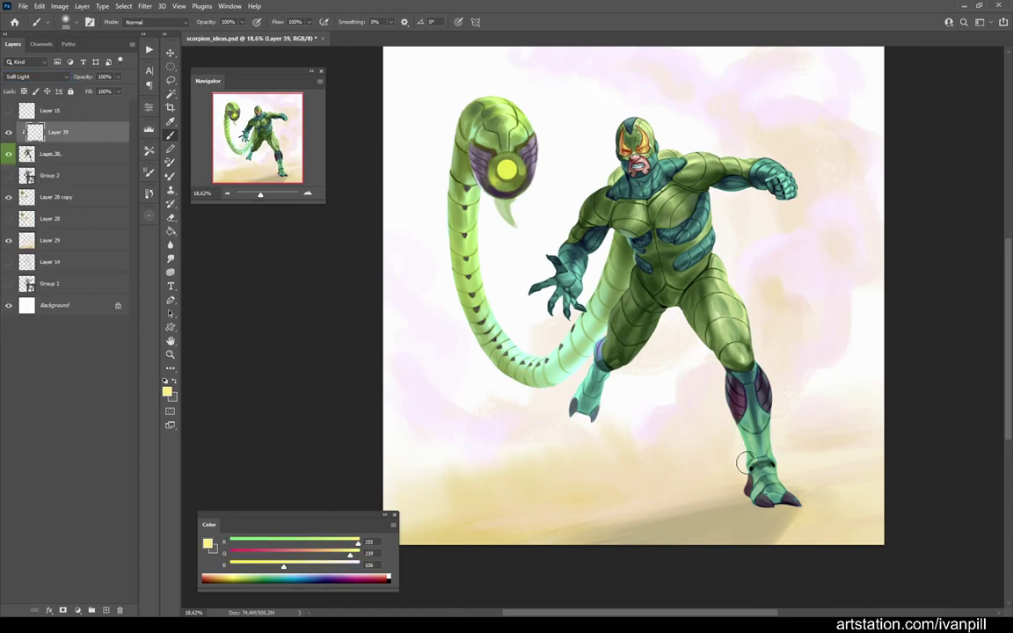
scroll(773, 476, "up", 3)
scroll(704, 457, "down", 5)
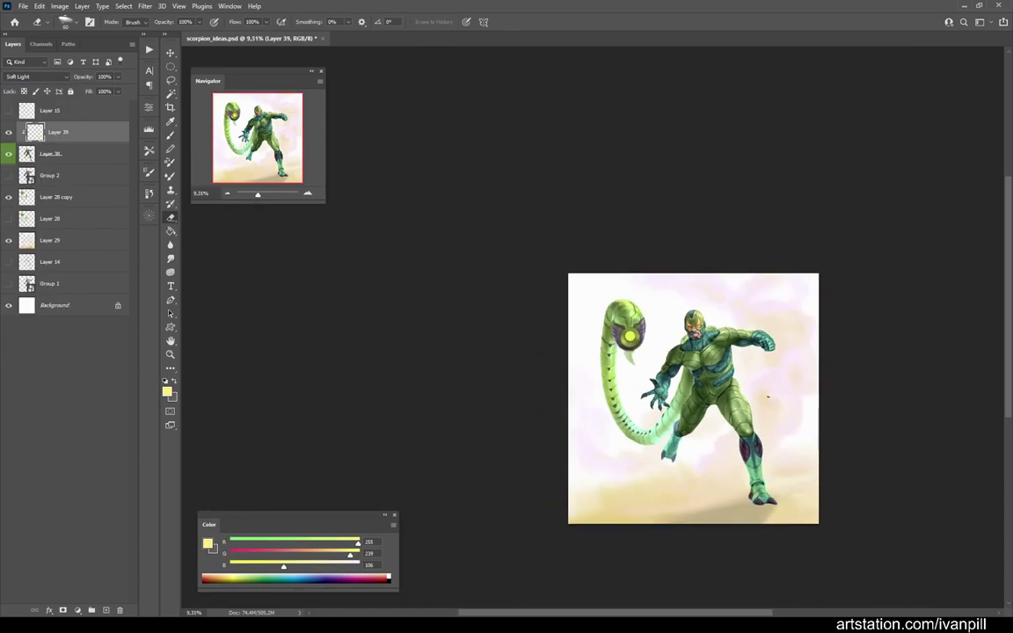
key("e")
Step: Deepen the front foot and its claws on the clipped Soft Light layer with dark teals down to RGB 0, 35, 41
key("h")
scroll(685, 442, "up", 4)
key("b")
left_click(554, 455, "alt")
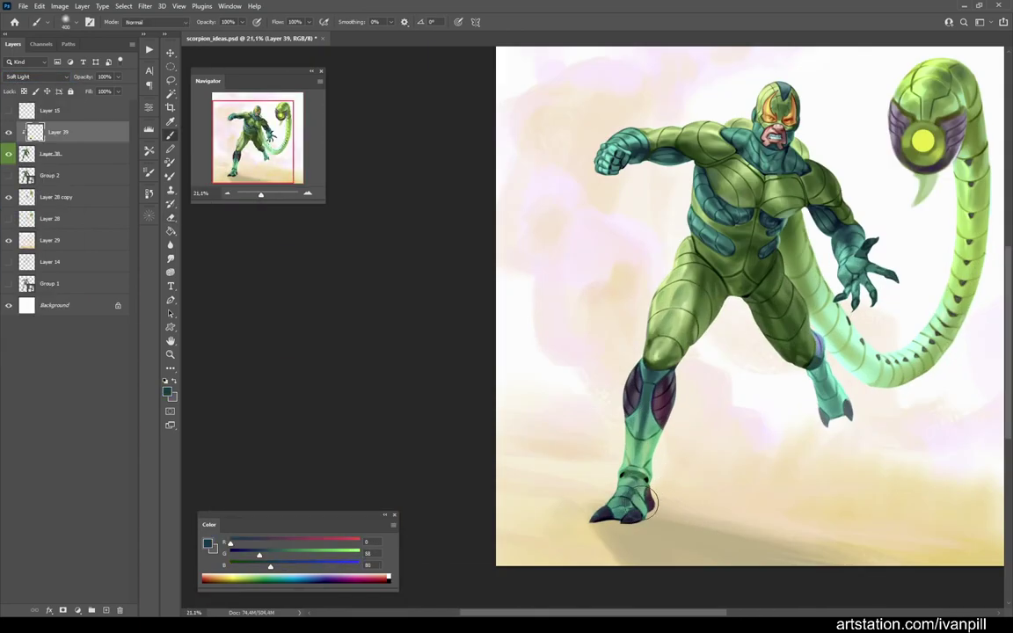
scroll(651, 416, "down", 4)
scroll(651, 417, "down", 1)
key("h")
key("h")
Step: Set the clipped Soft Light layer's opacity to 76% and merge it down into Layer 38
left_click(667, 473, "ctrl")
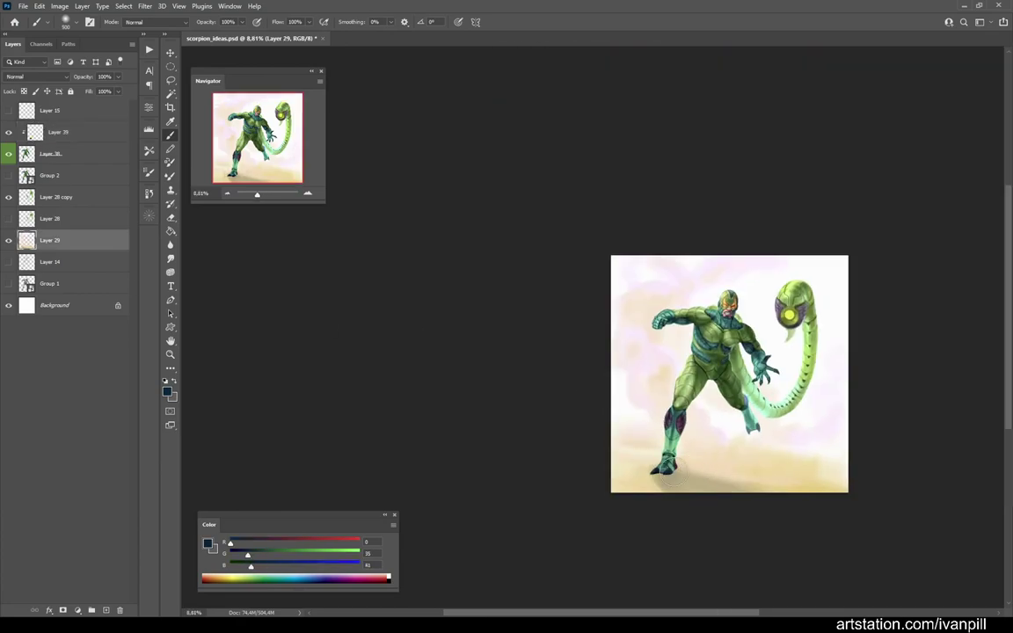
scroll(784, 361, "up", 3)
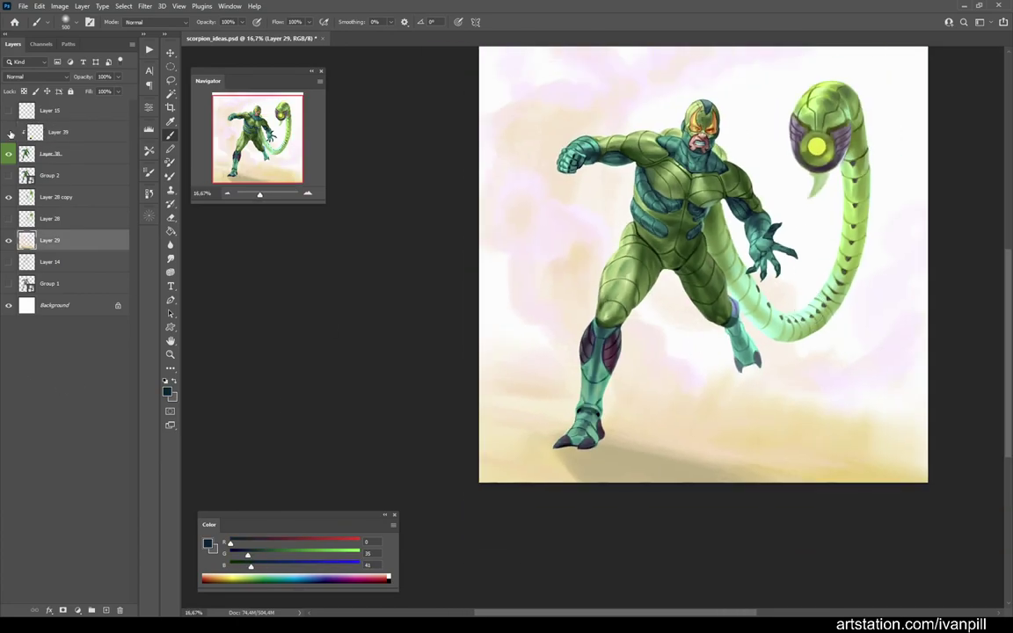
key("h")
scroll(703, 264, "up", 2)
left_click(9, 132)
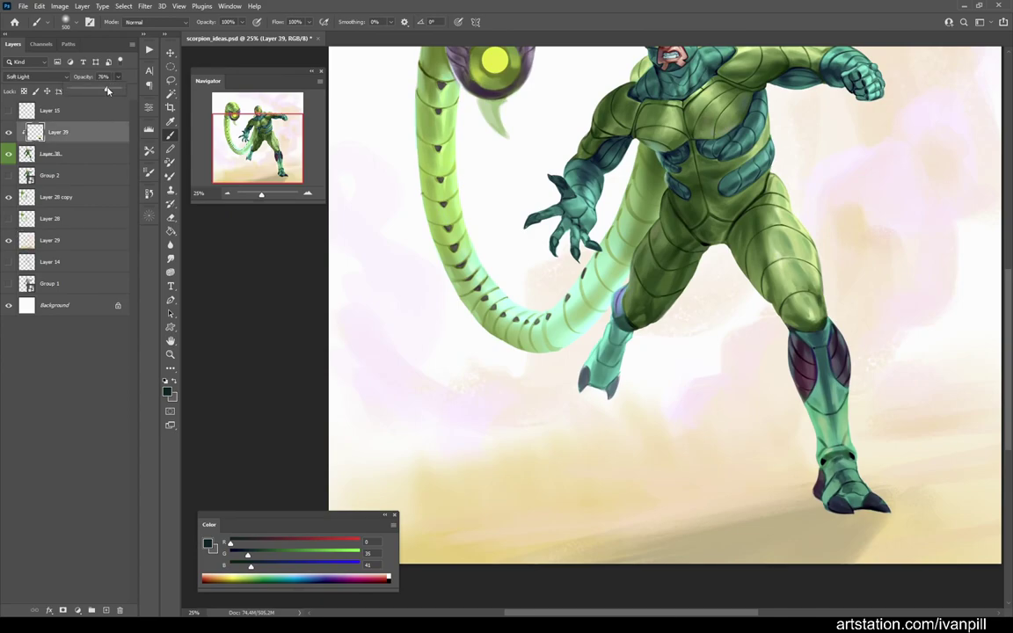
scroll(642, 264, "down", 2)
key("h")
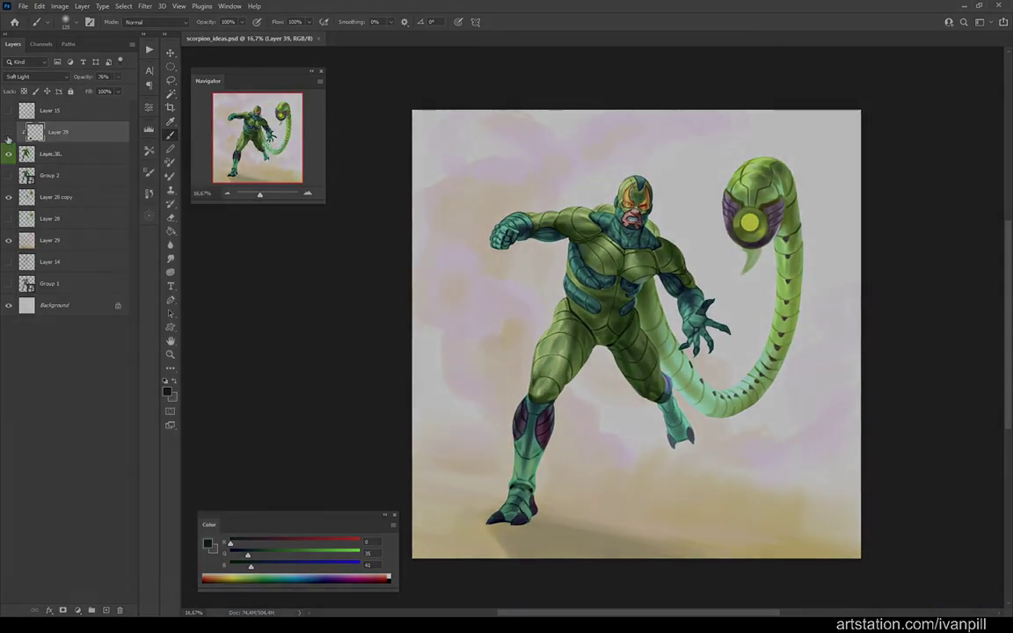
right_click(114, 132)
left_click(145, 420)
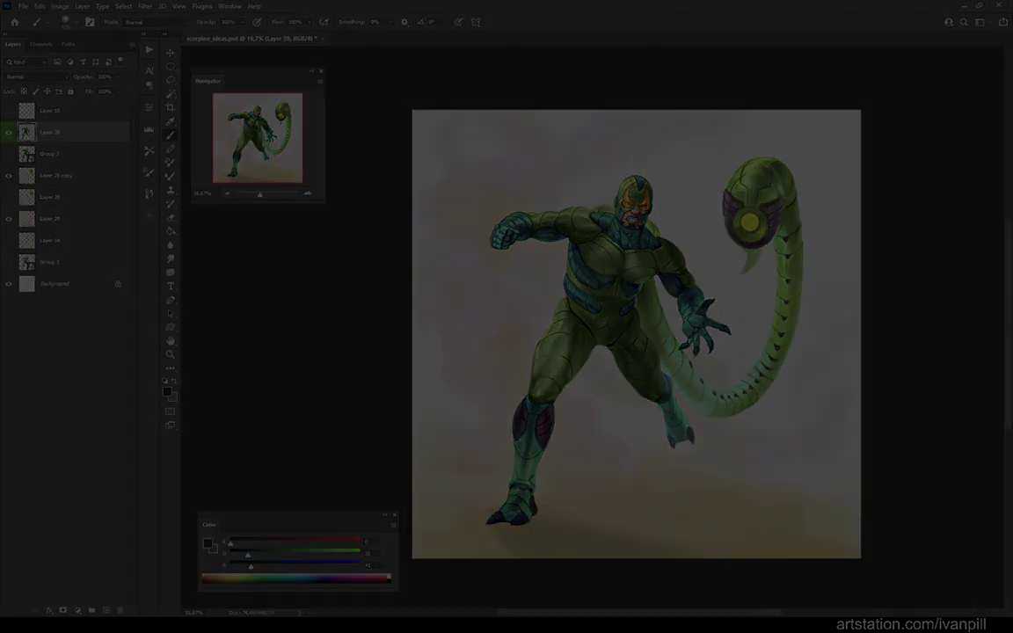